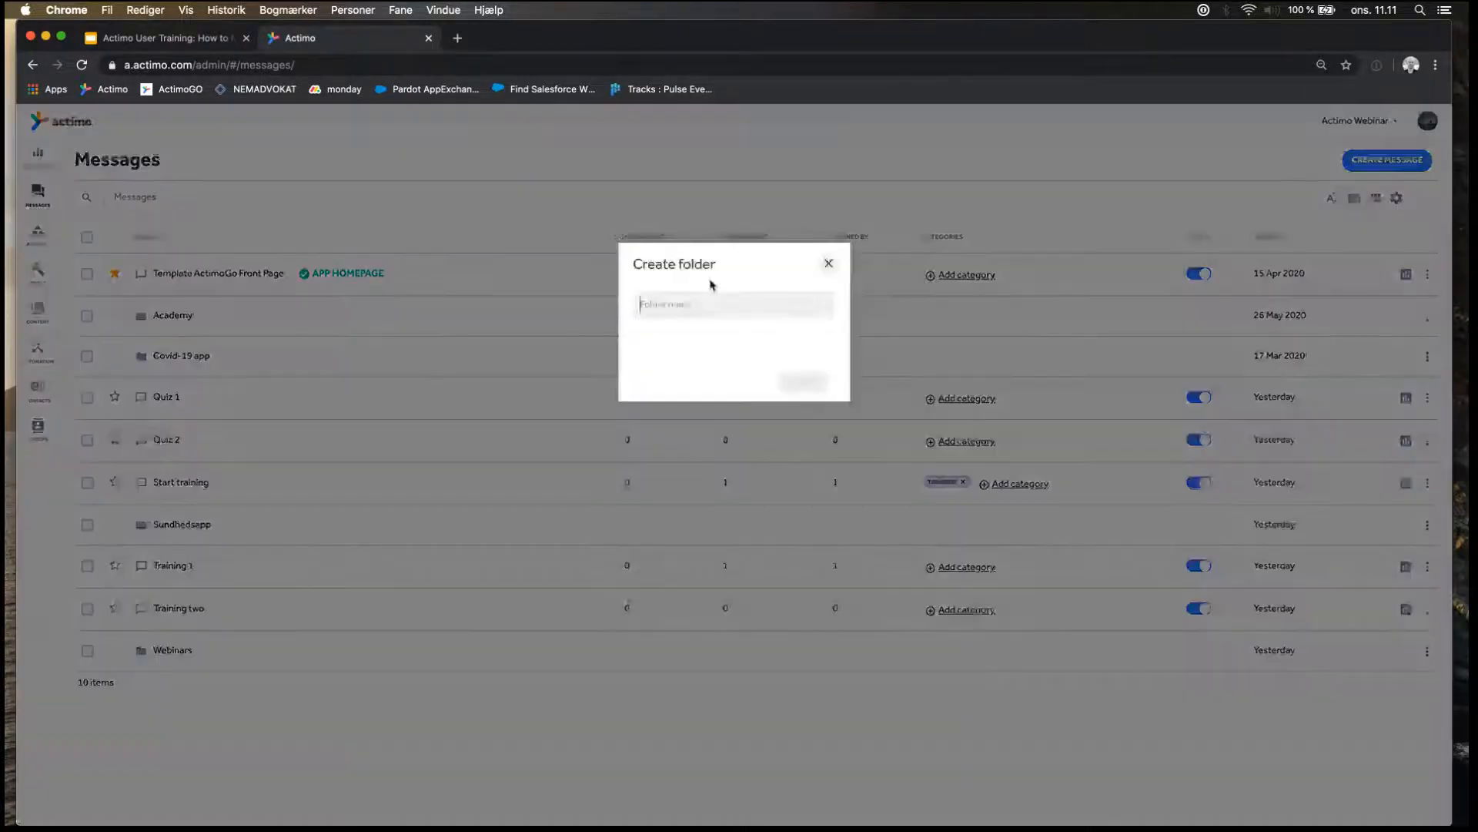
# Create a message folder named "The Solar system".
pyautogui.click(680, 304)
pyautogui.write('T')
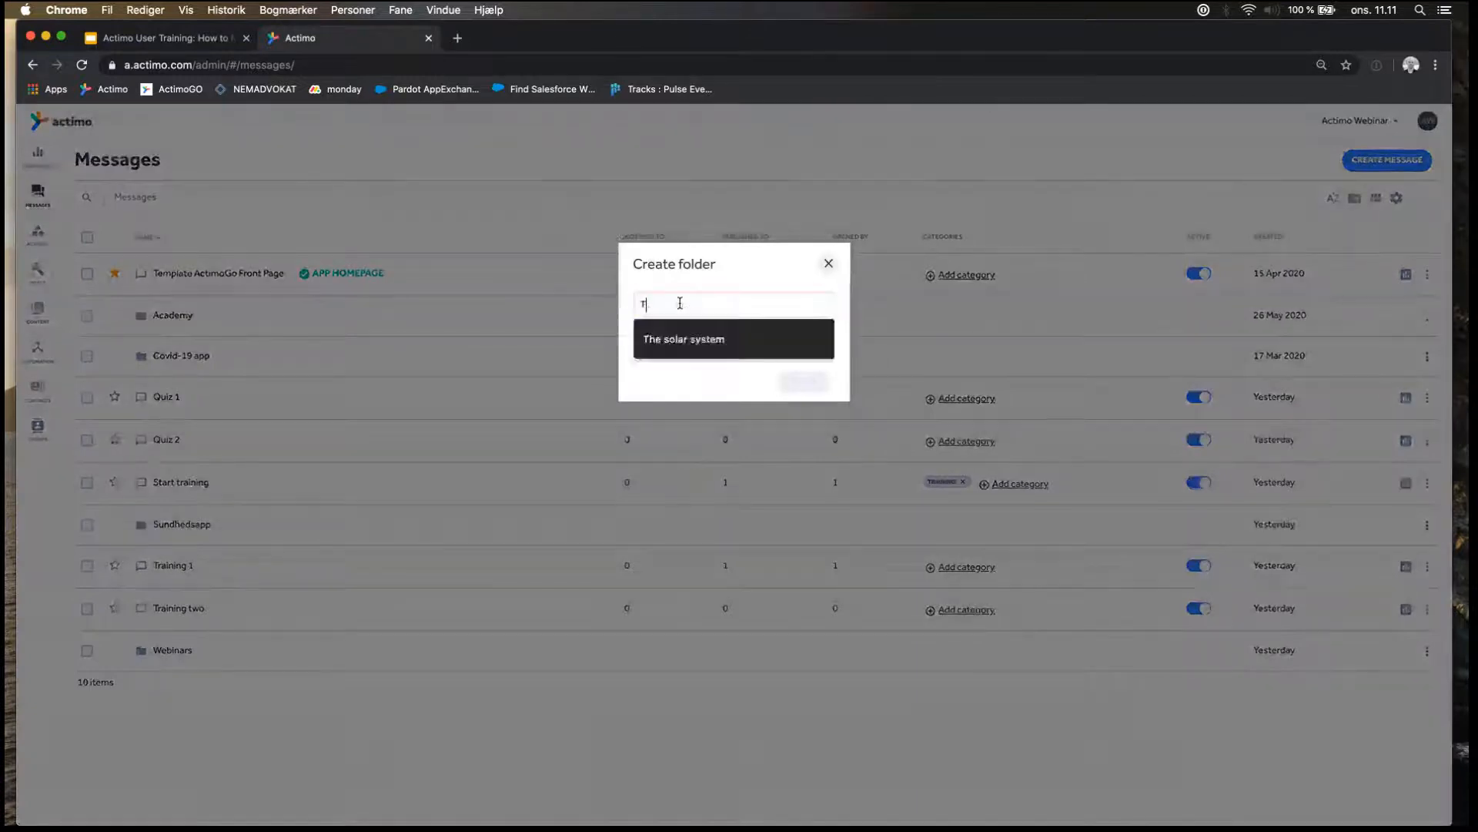
pyautogui.write('he Solar system')
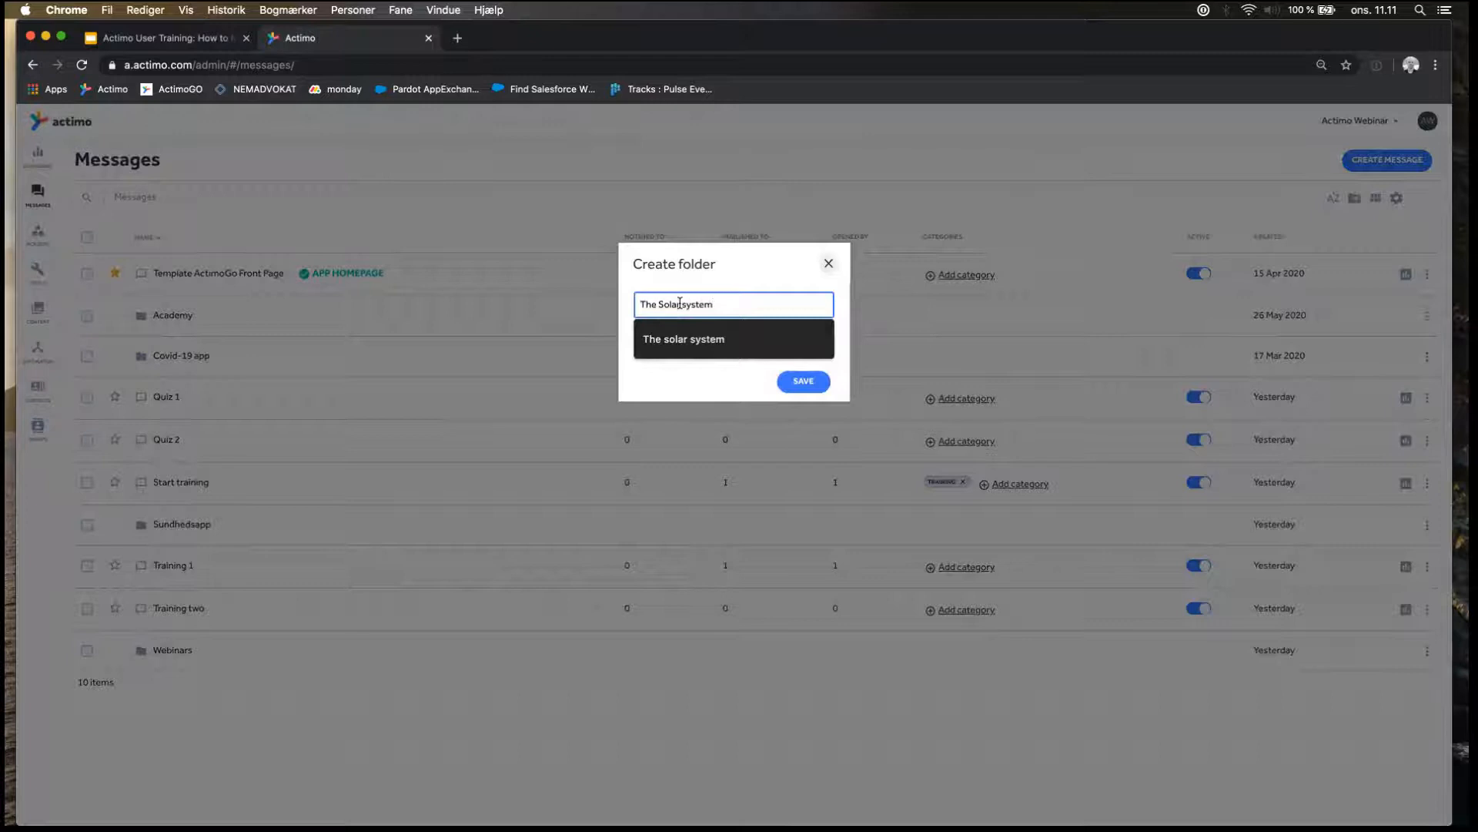
pyautogui.click(802, 385)
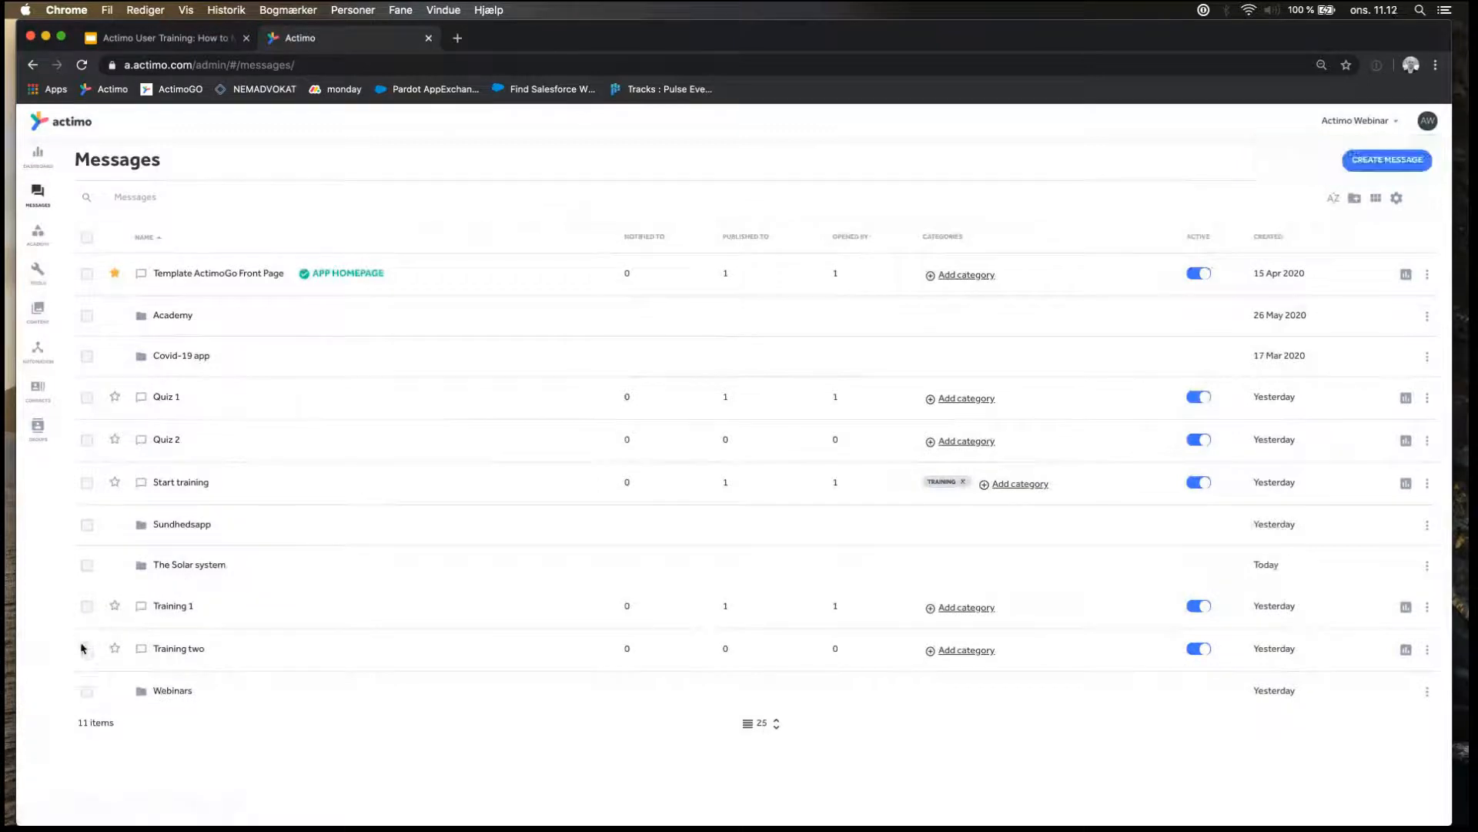
# Show 50 items per page and move Quiz 1, Quiz 2, Start training, Training 1 and Training two into The Solar system folder.
pyautogui.click(85, 648)
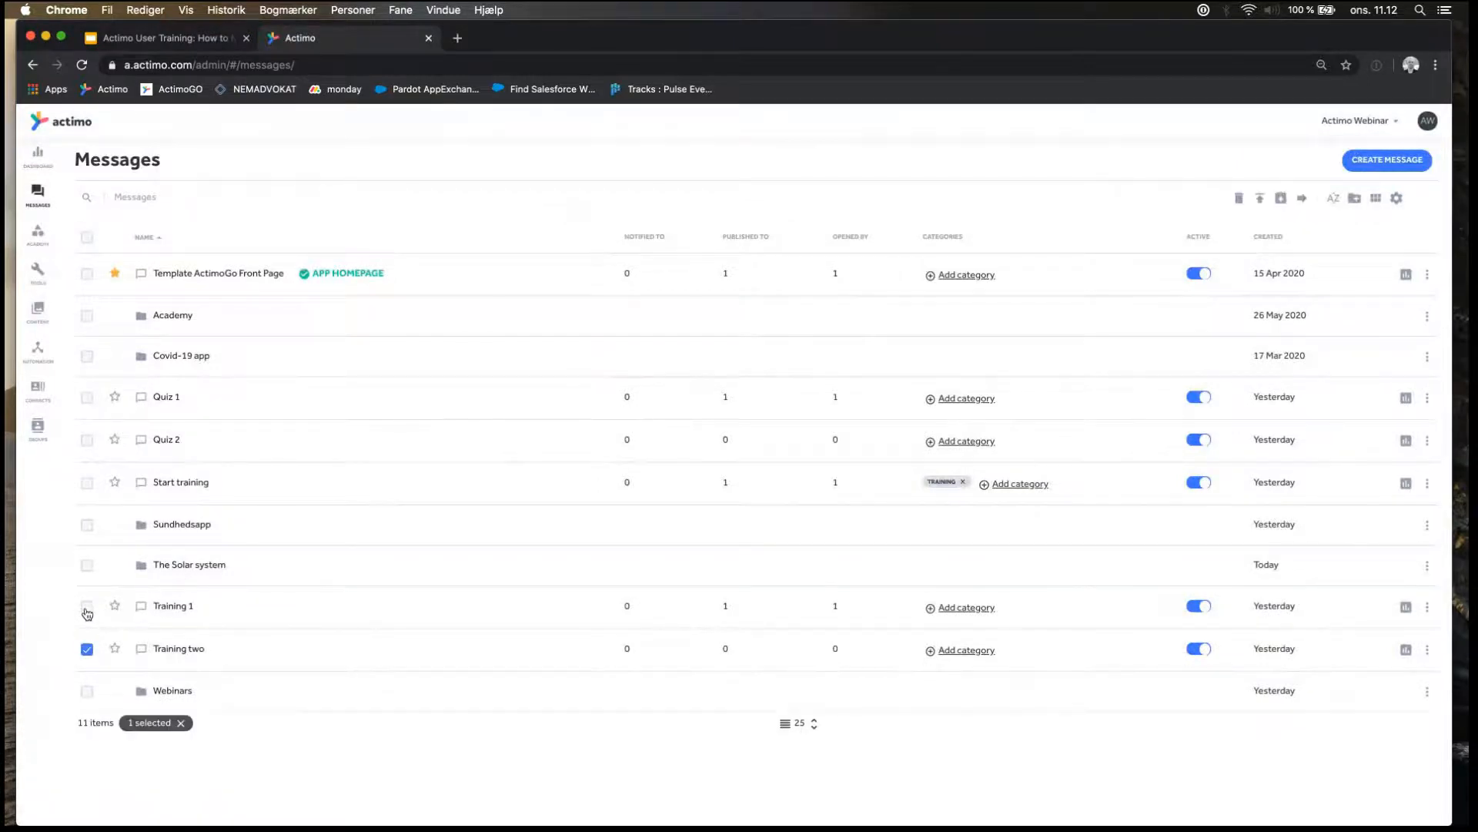
pyautogui.click(87, 609)
pyautogui.click(87, 484)
pyautogui.click(86, 437)
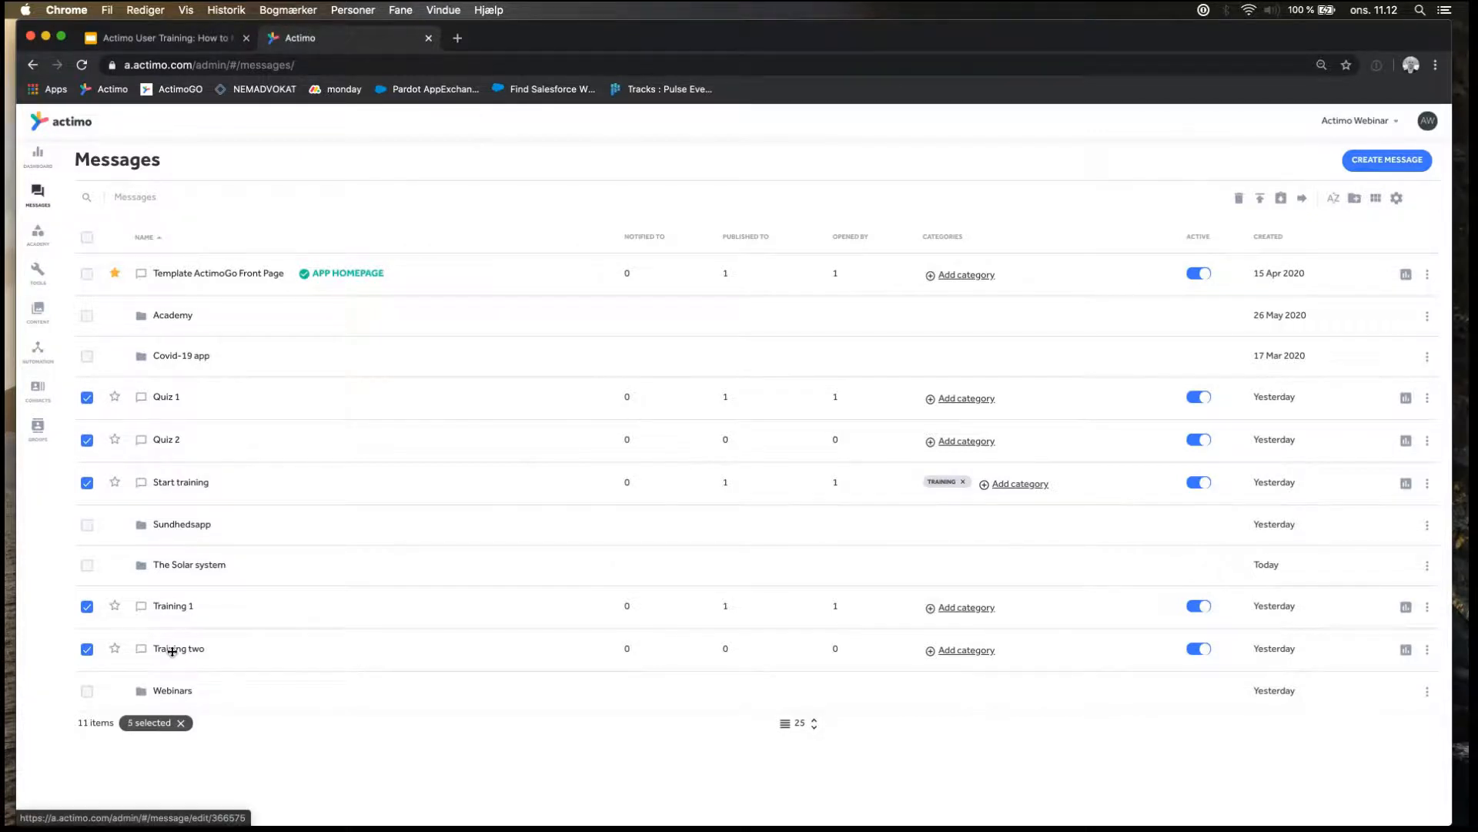
pyautogui.moveTo(172, 651); pyautogui.dragTo(173, 649)
pyautogui.click(814, 723)
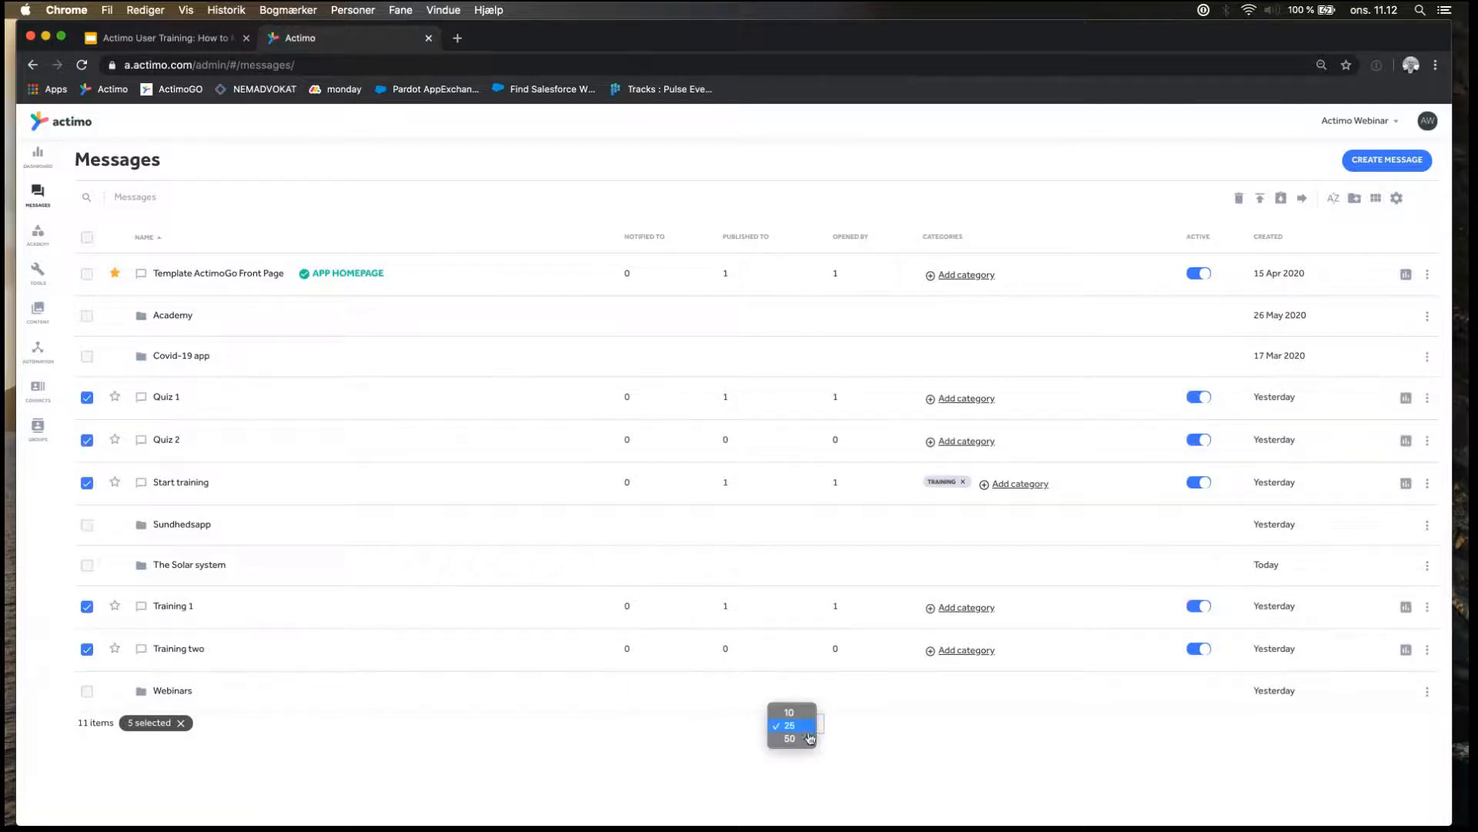
pyautogui.click(810, 738)
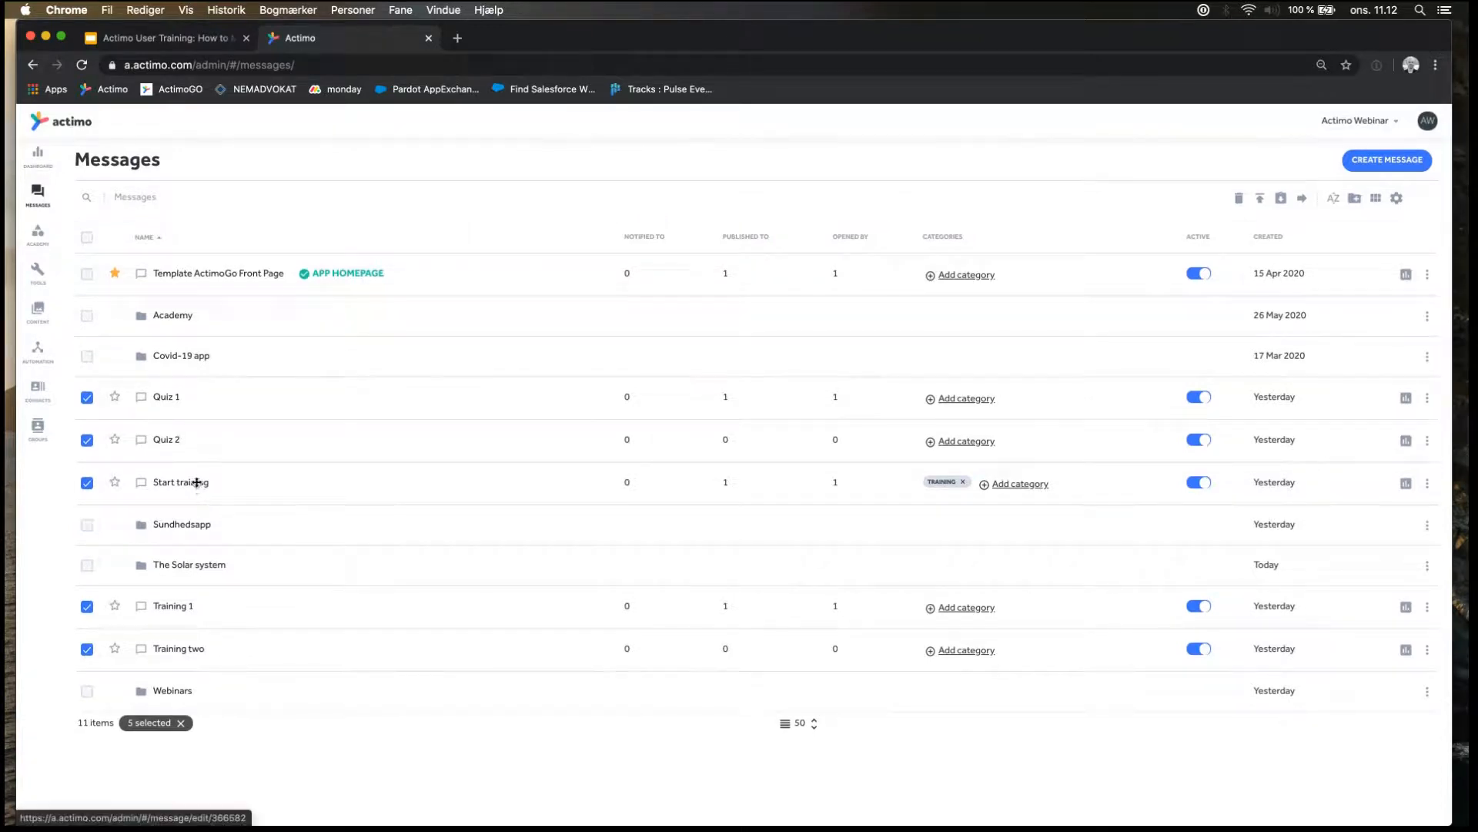
pyautogui.moveTo(198, 482); pyautogui.dragTo(193, 576)
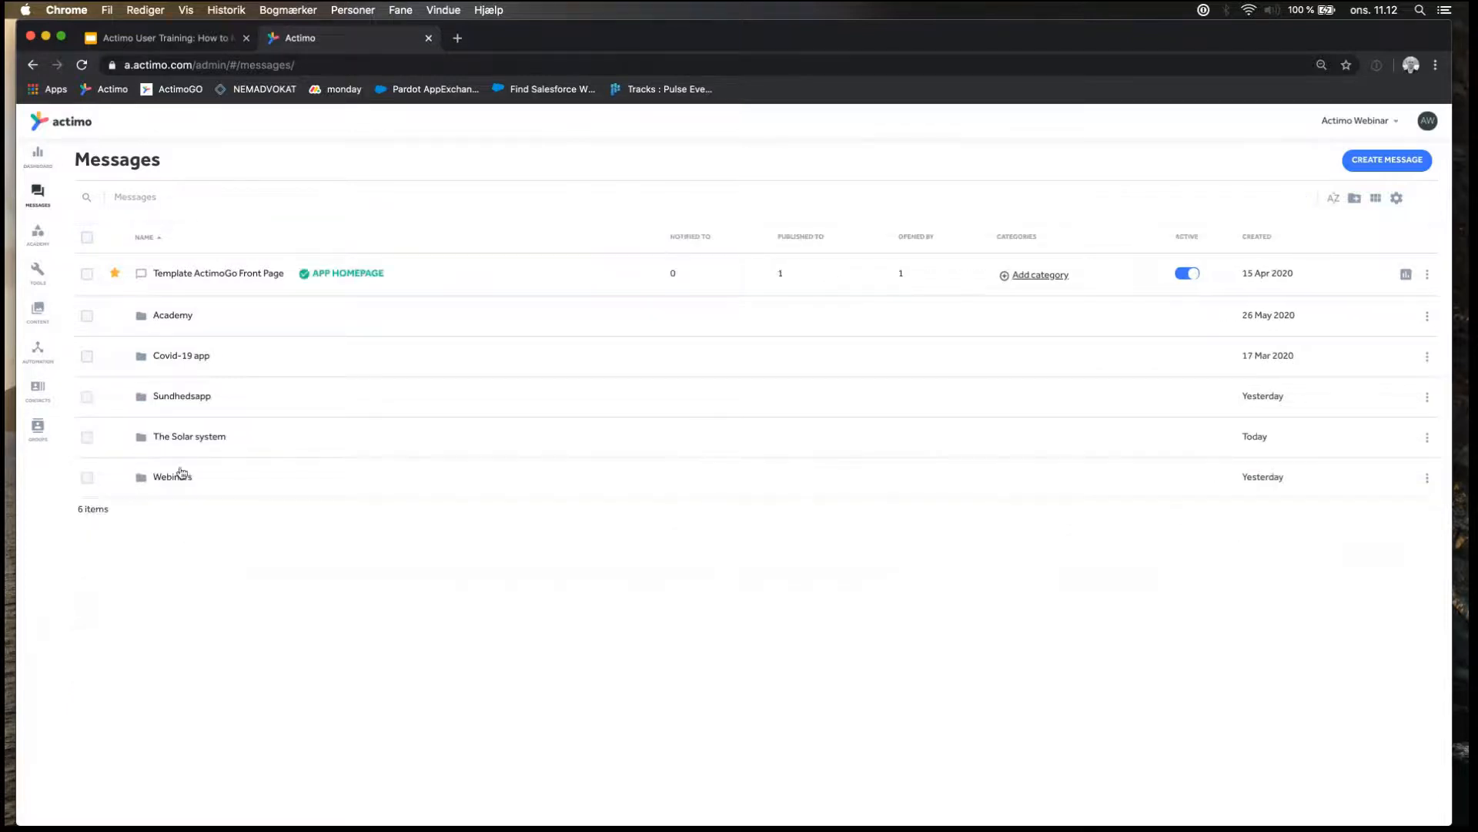
# Open the Start training message in The Solar system folder and check its Start button's settings without changing them.
pyautogui.click(201, 441)
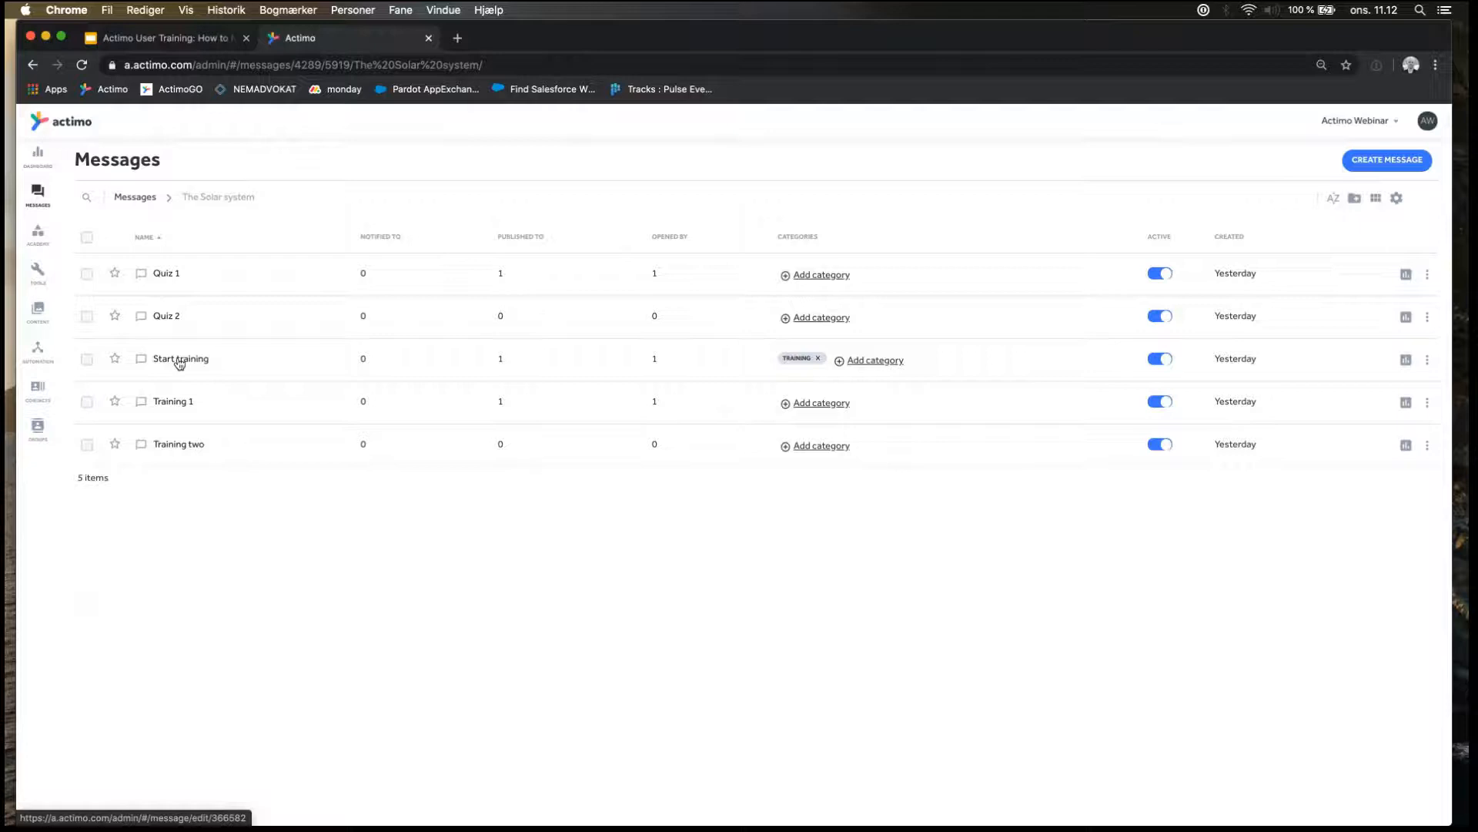
pyautogui.click(179, 360)
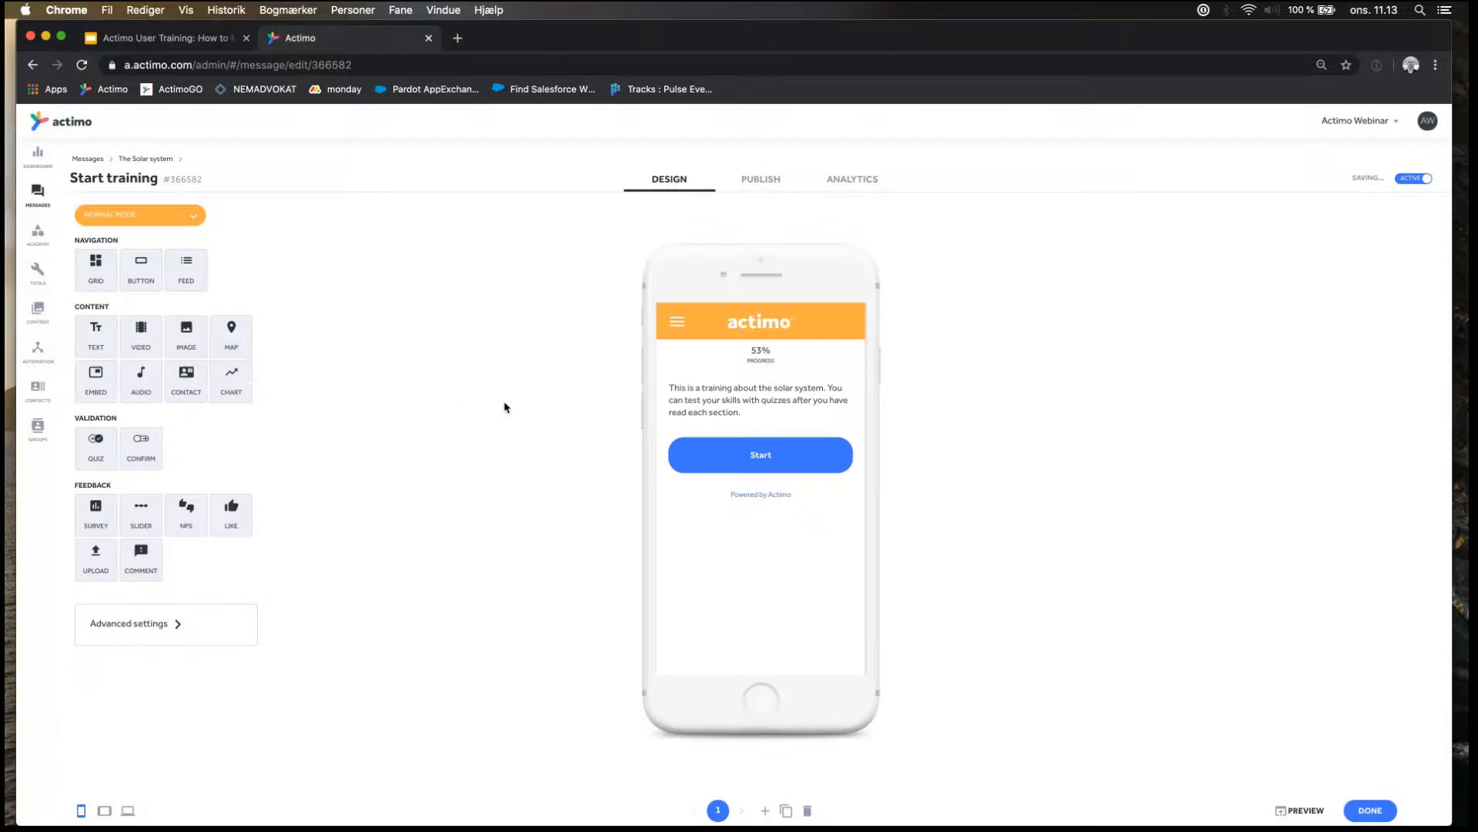
pyautogui.moveTo(672, 391)
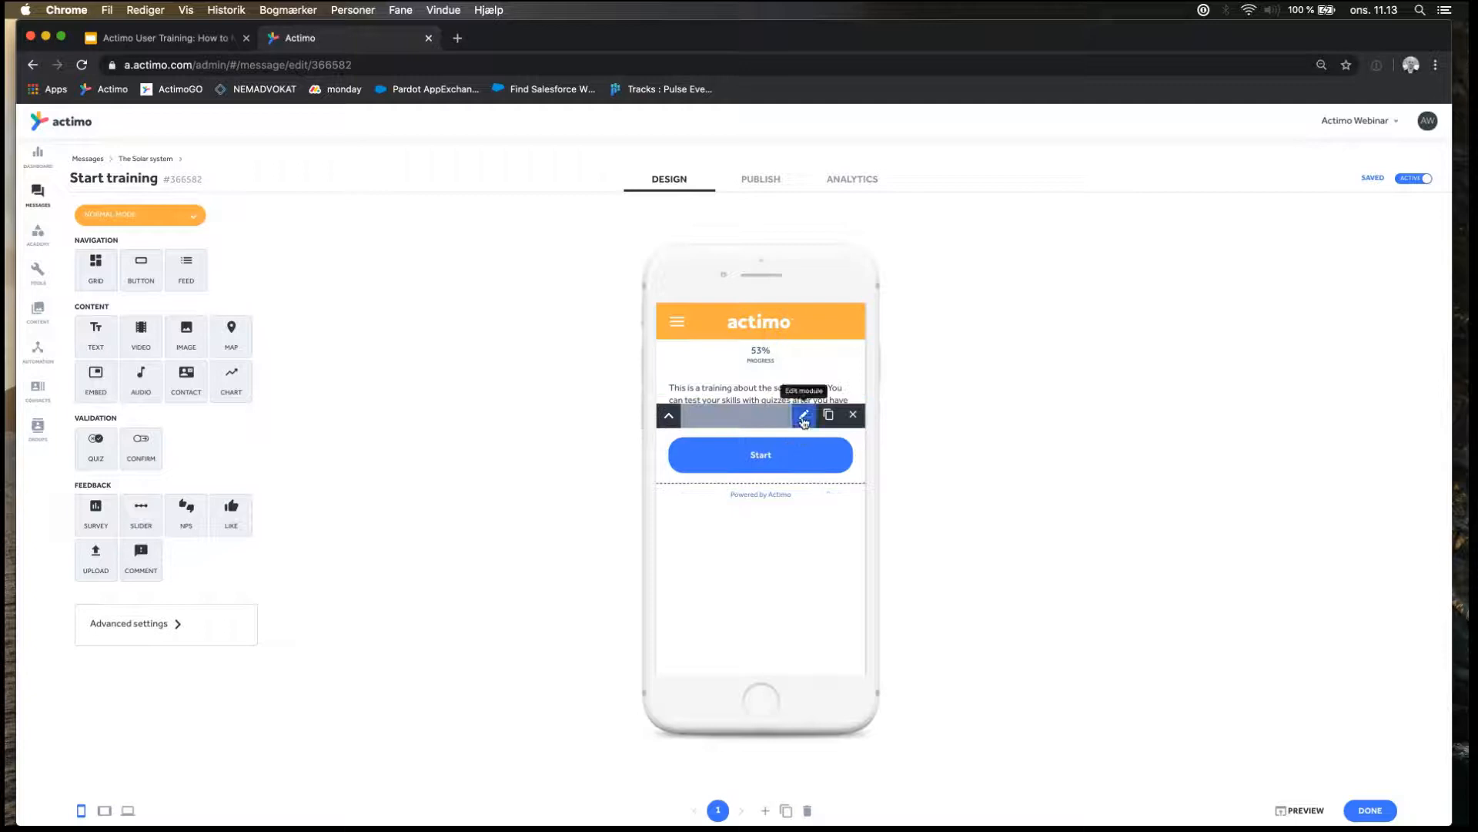
pyautogui.click(803, 417)
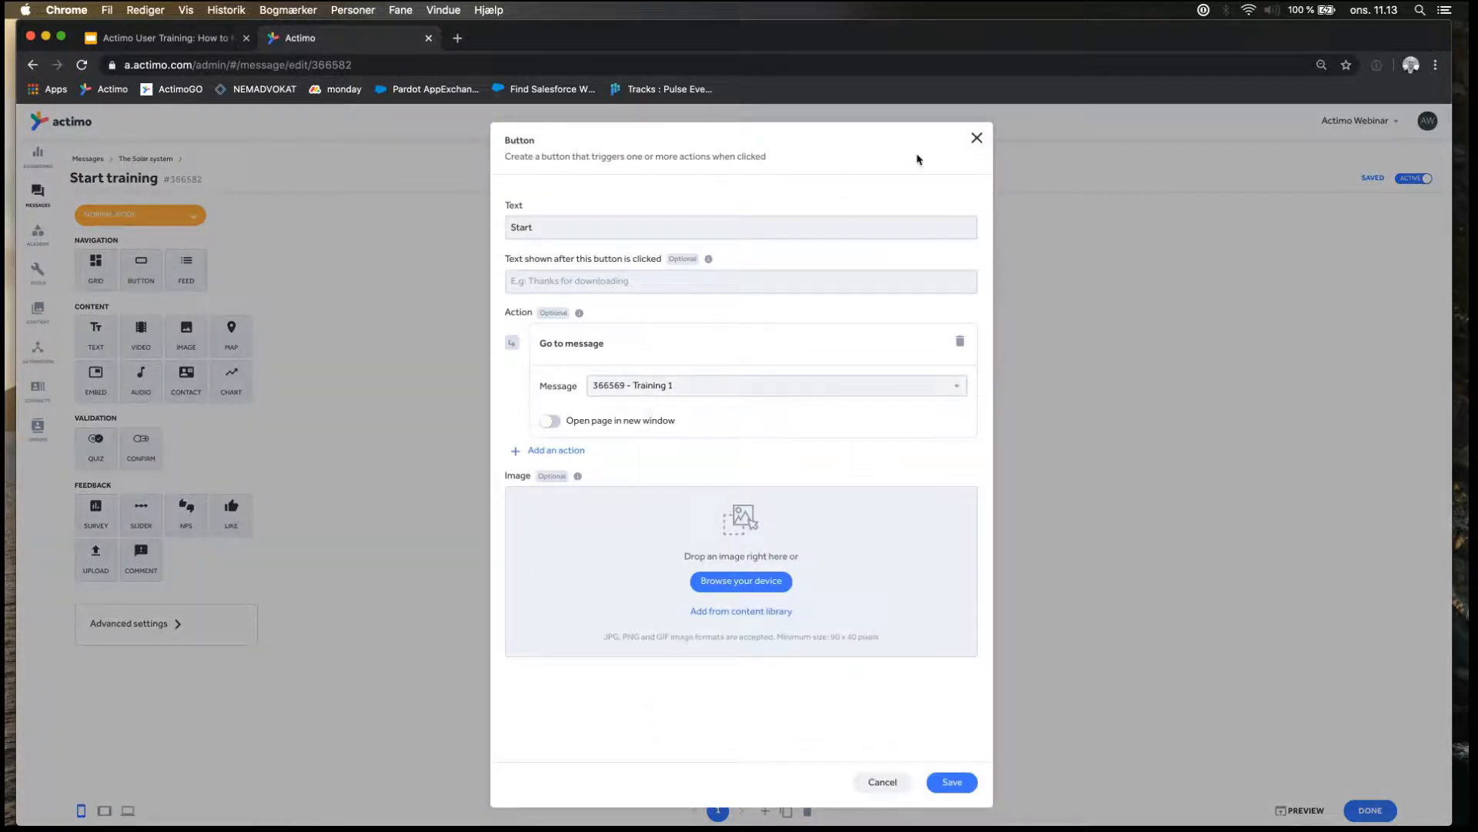
pyautogui.click(976, 139)
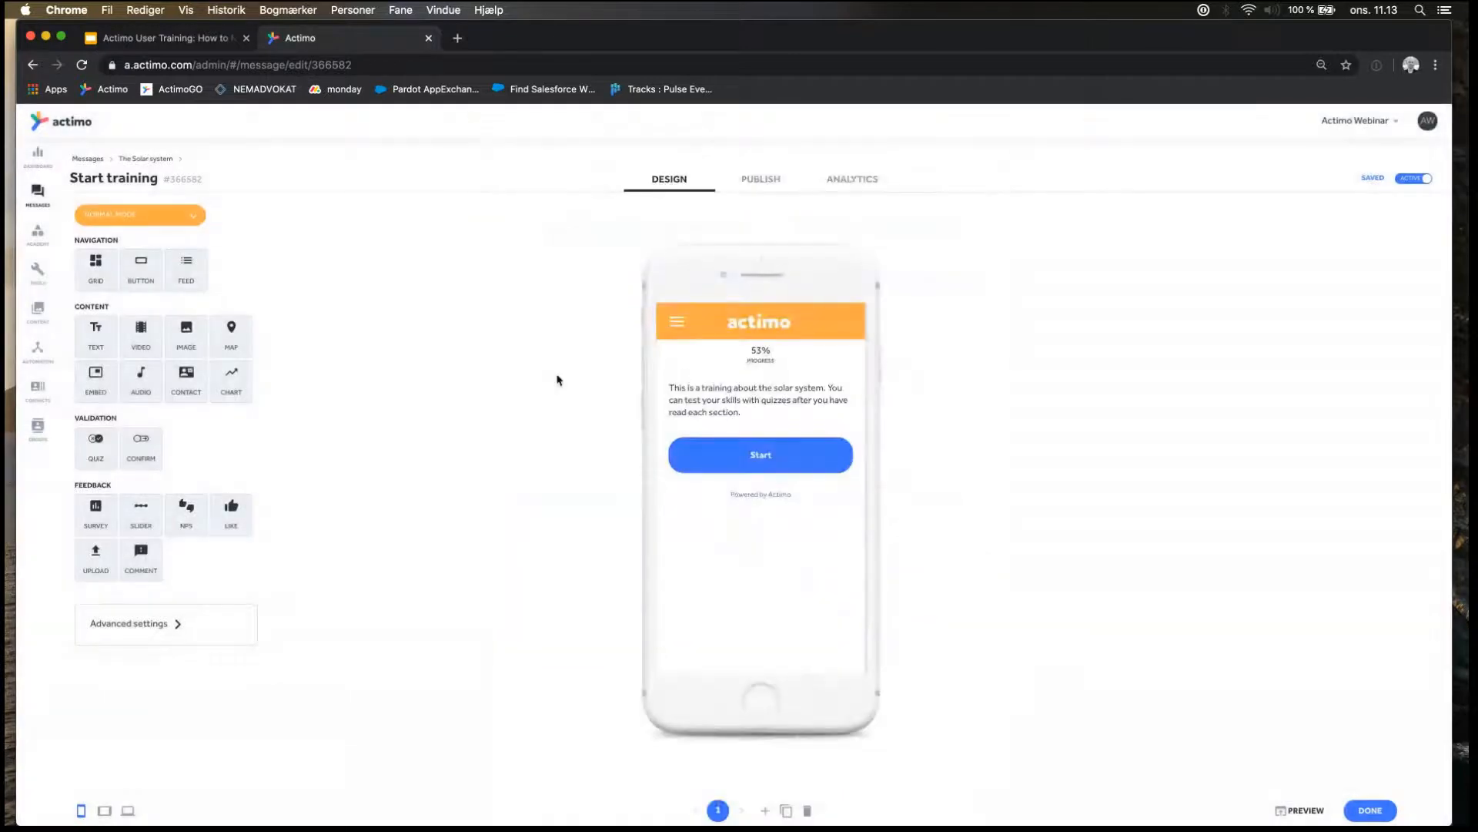
# Remove the Start button module from the Start training message.
pyautogui.moveTo(739, 461)
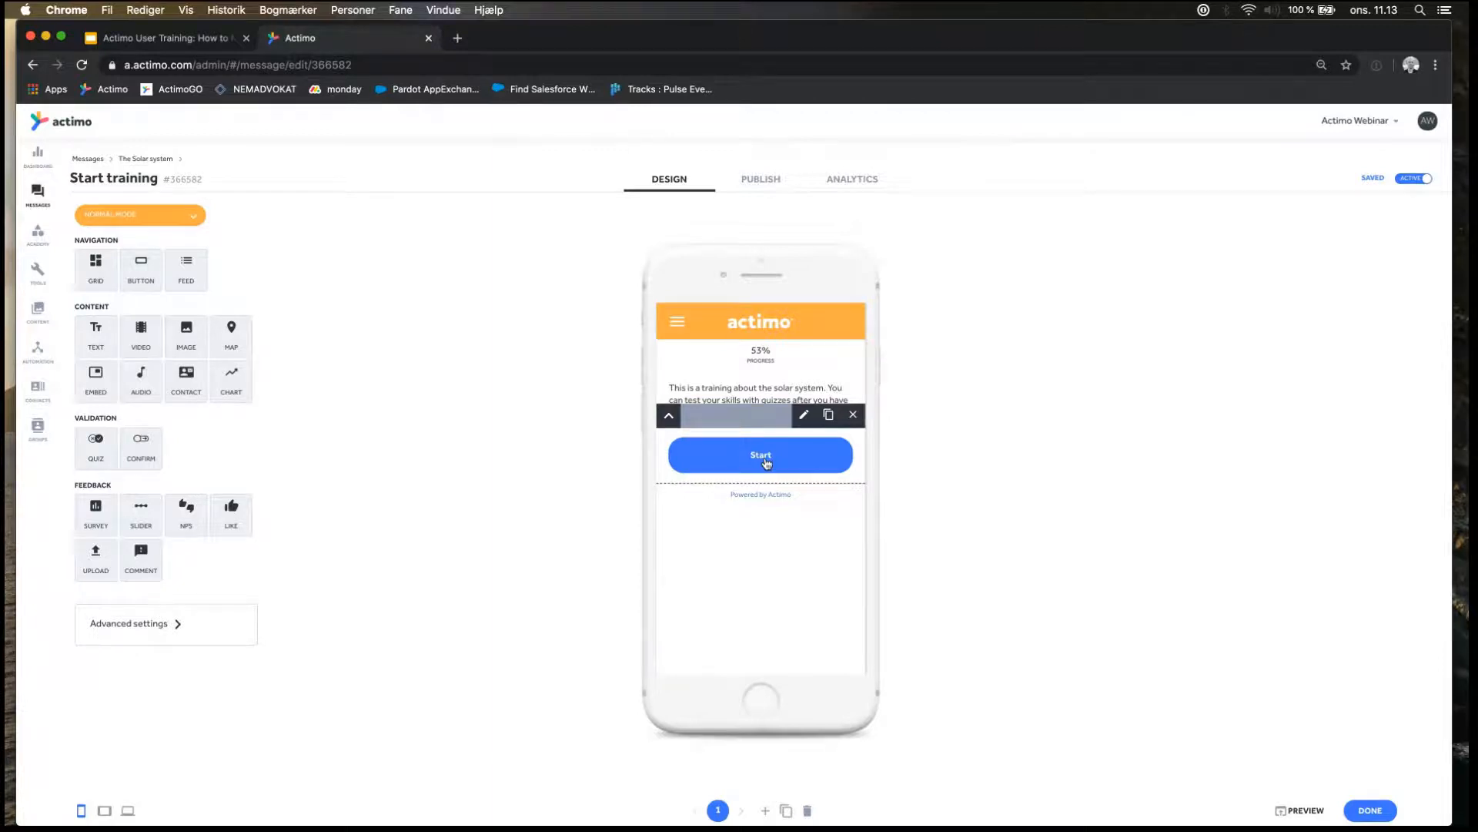
pyautogui.click(854, 414)
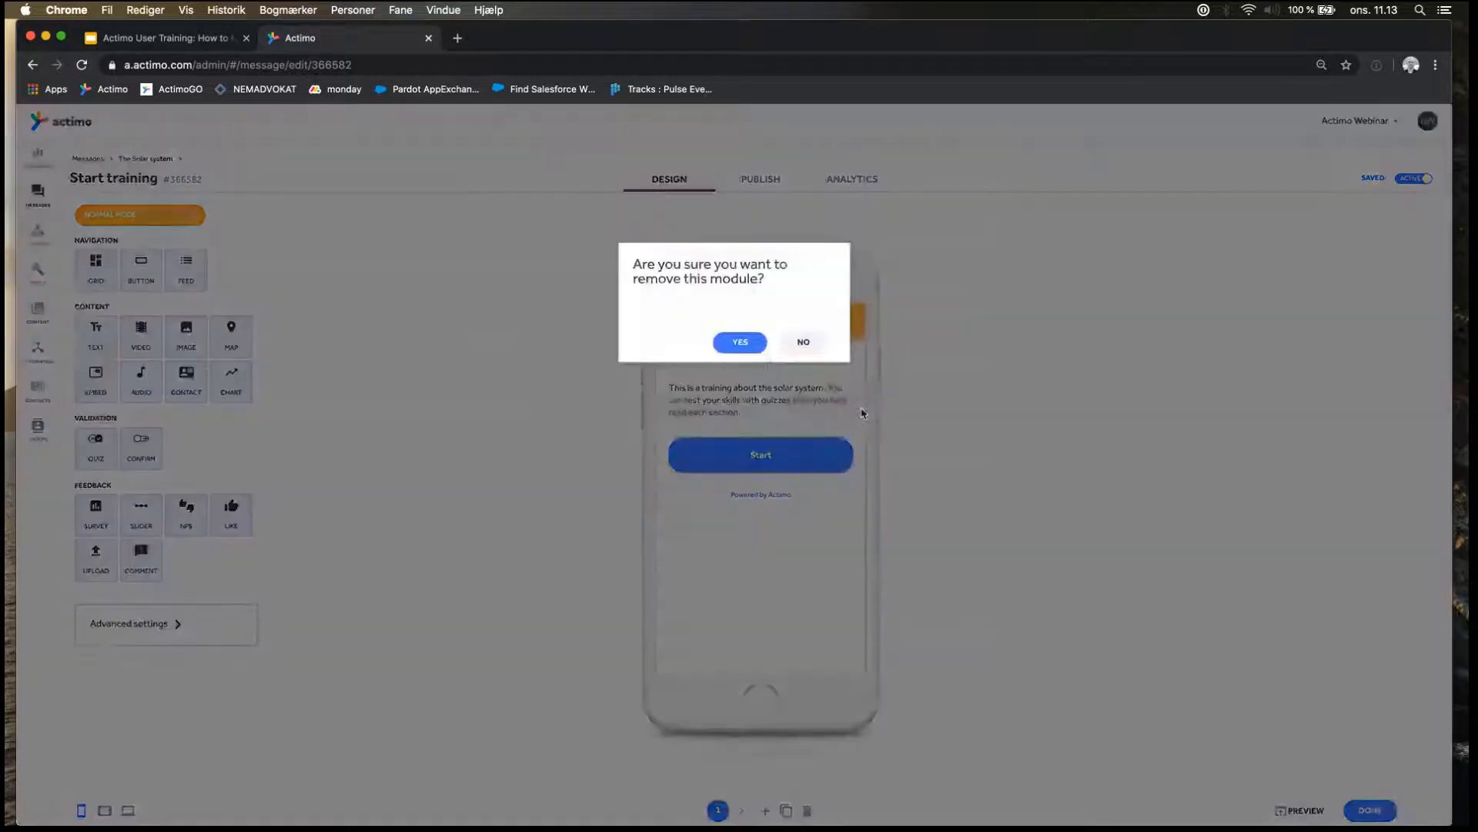
pyautogui.click(748, 342)
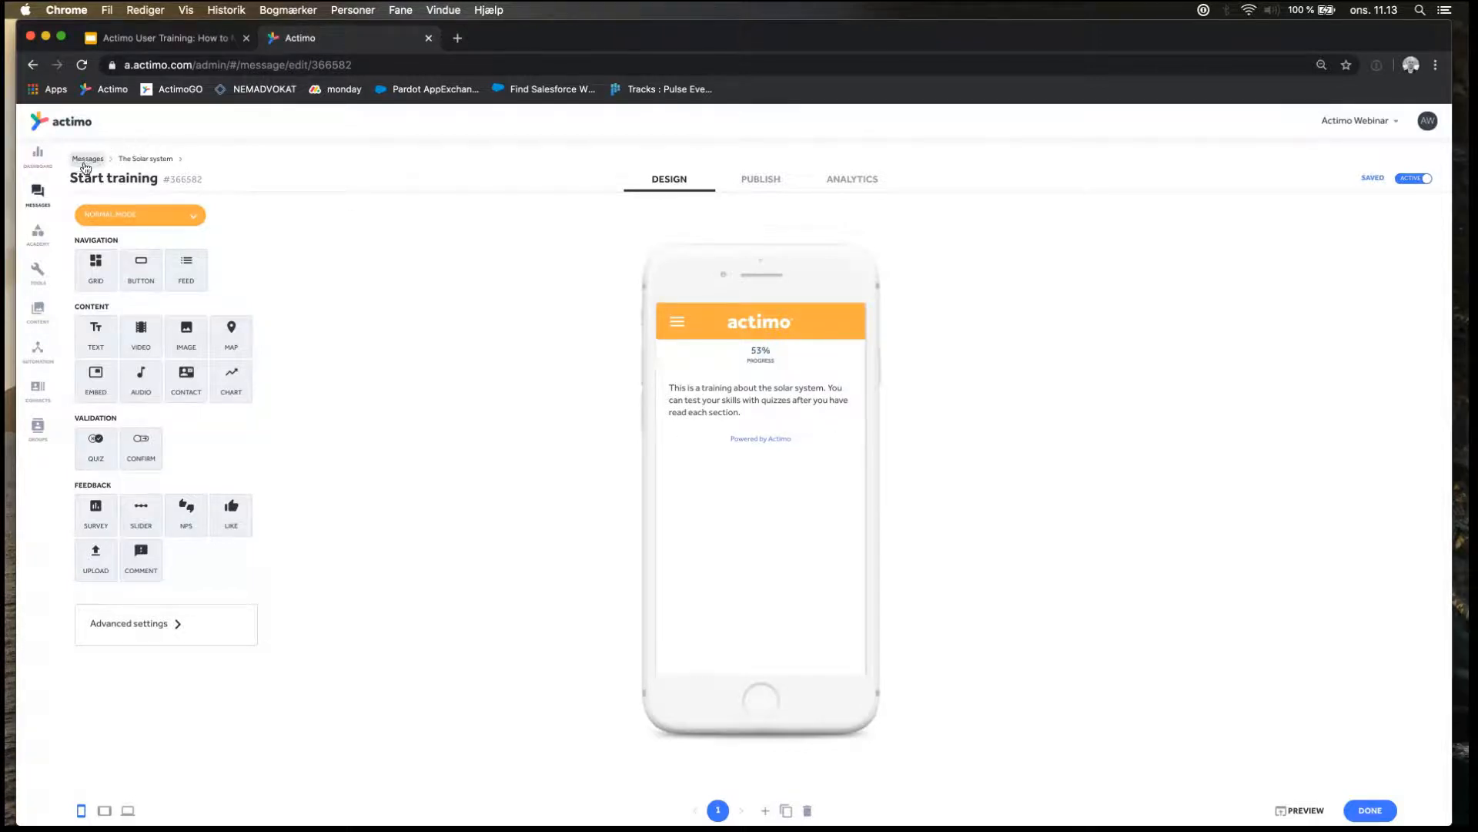
# Open the Training 1 message from The Solar system folder and remove its Next step button module.
pyautogui.click(142, 163)
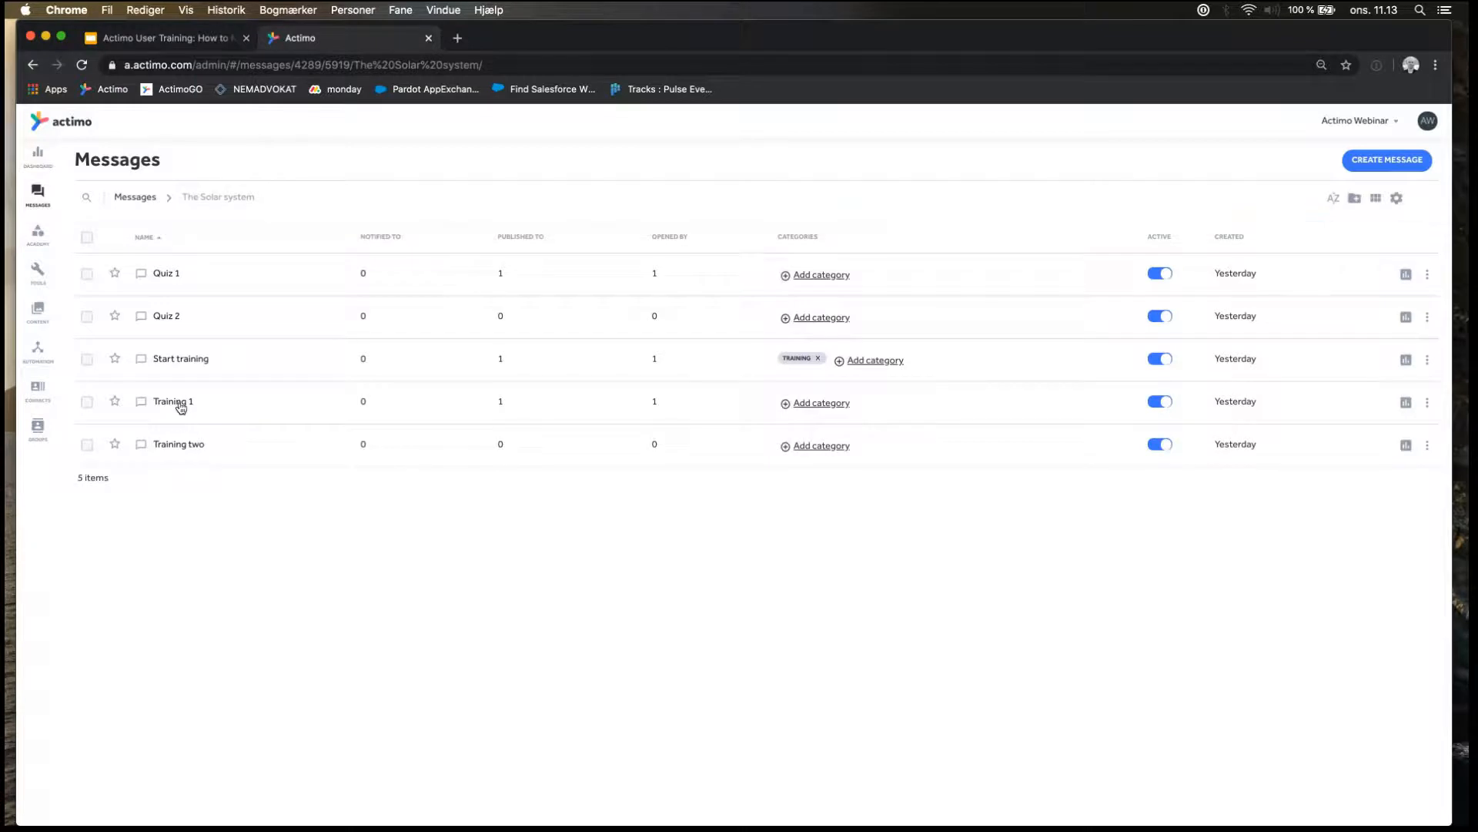
pyautogui.click(180, 404)
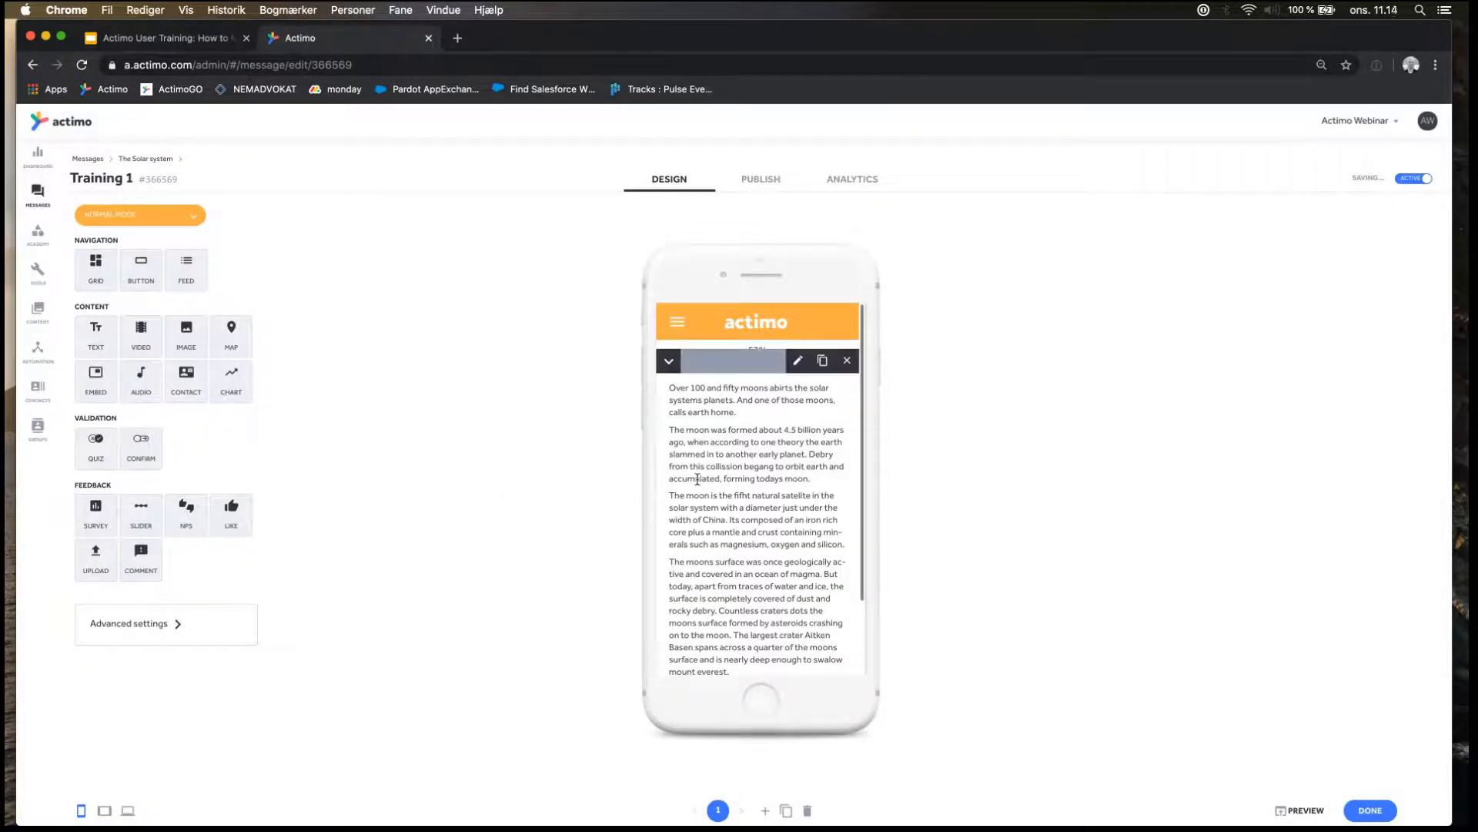
pyautogui.scroll(-3, 697, 479)
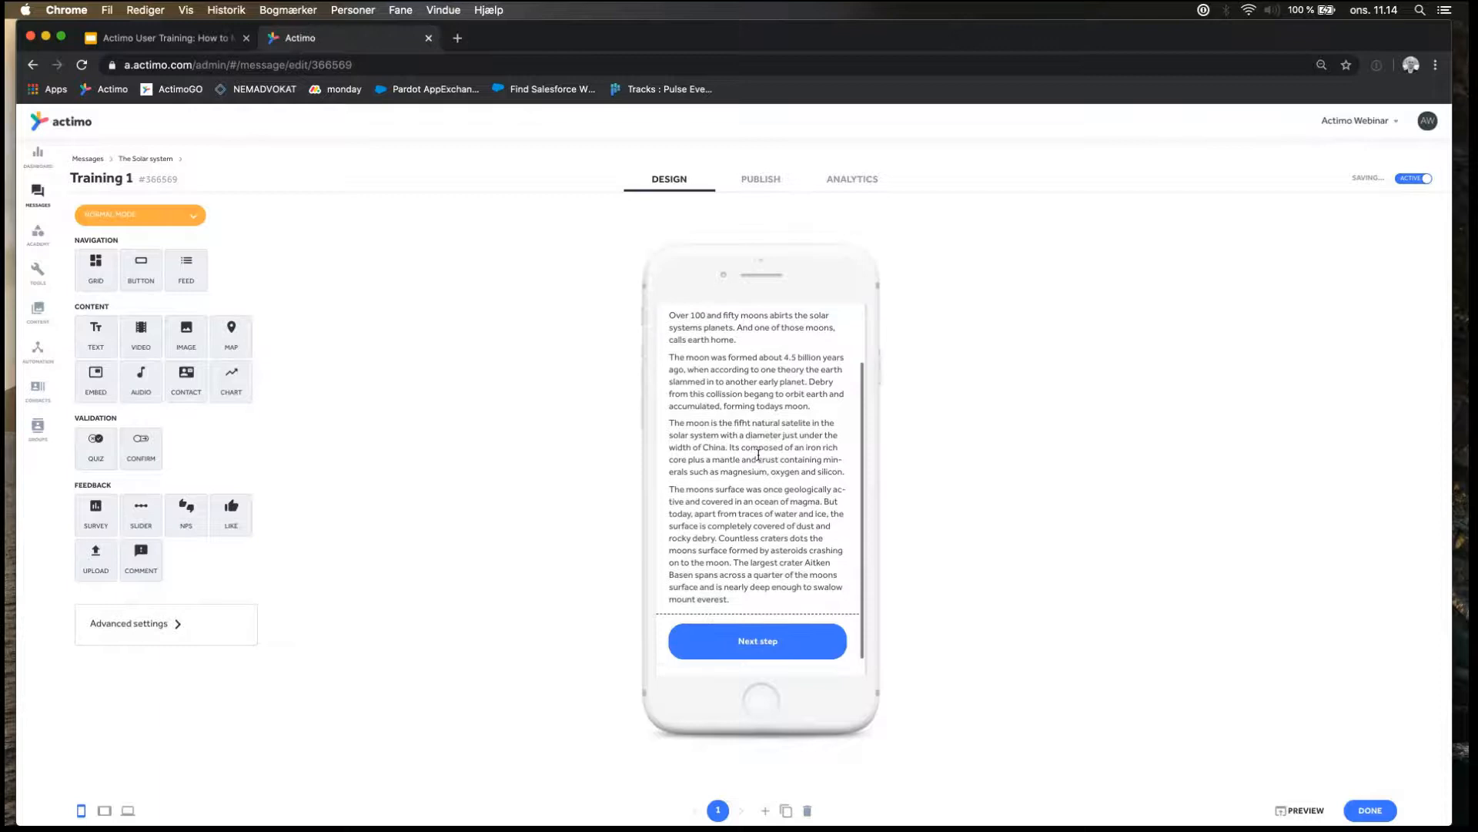
pyautogui.scroll(3, 758, 454)
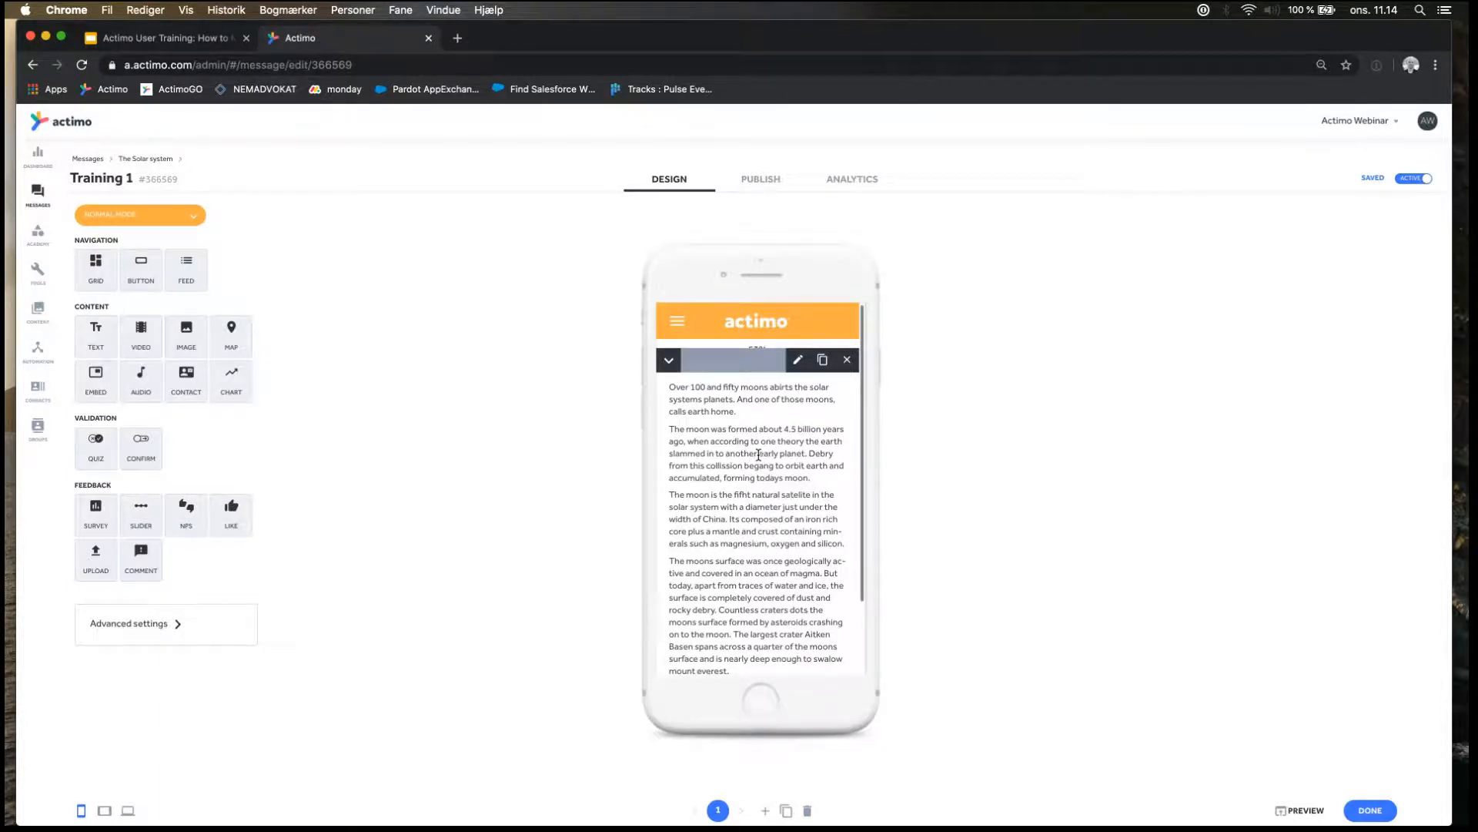
pyautogui.scroll(-1, 757, 467)
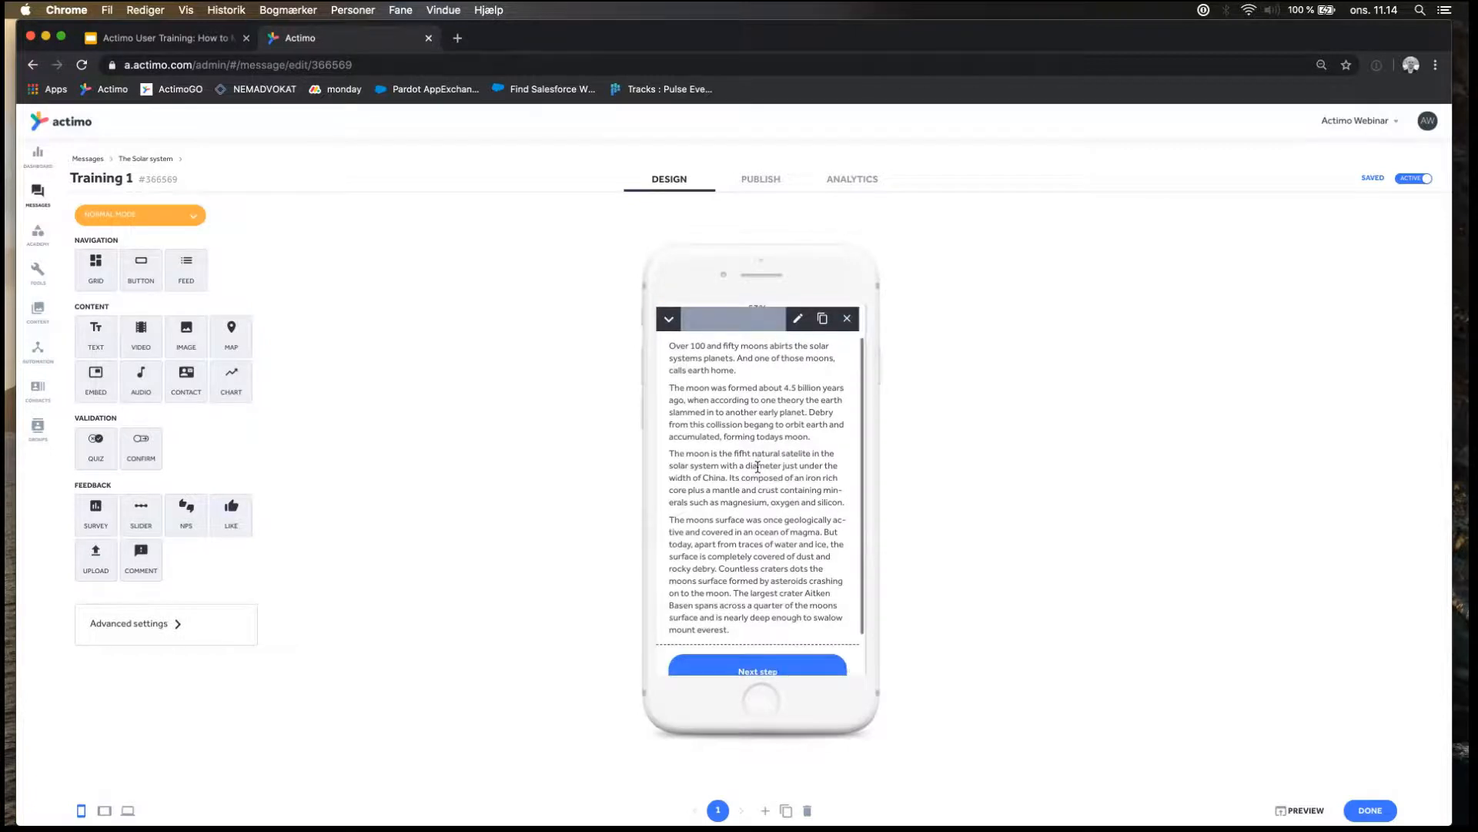
pyautogui.scroll(1, 758, 467)
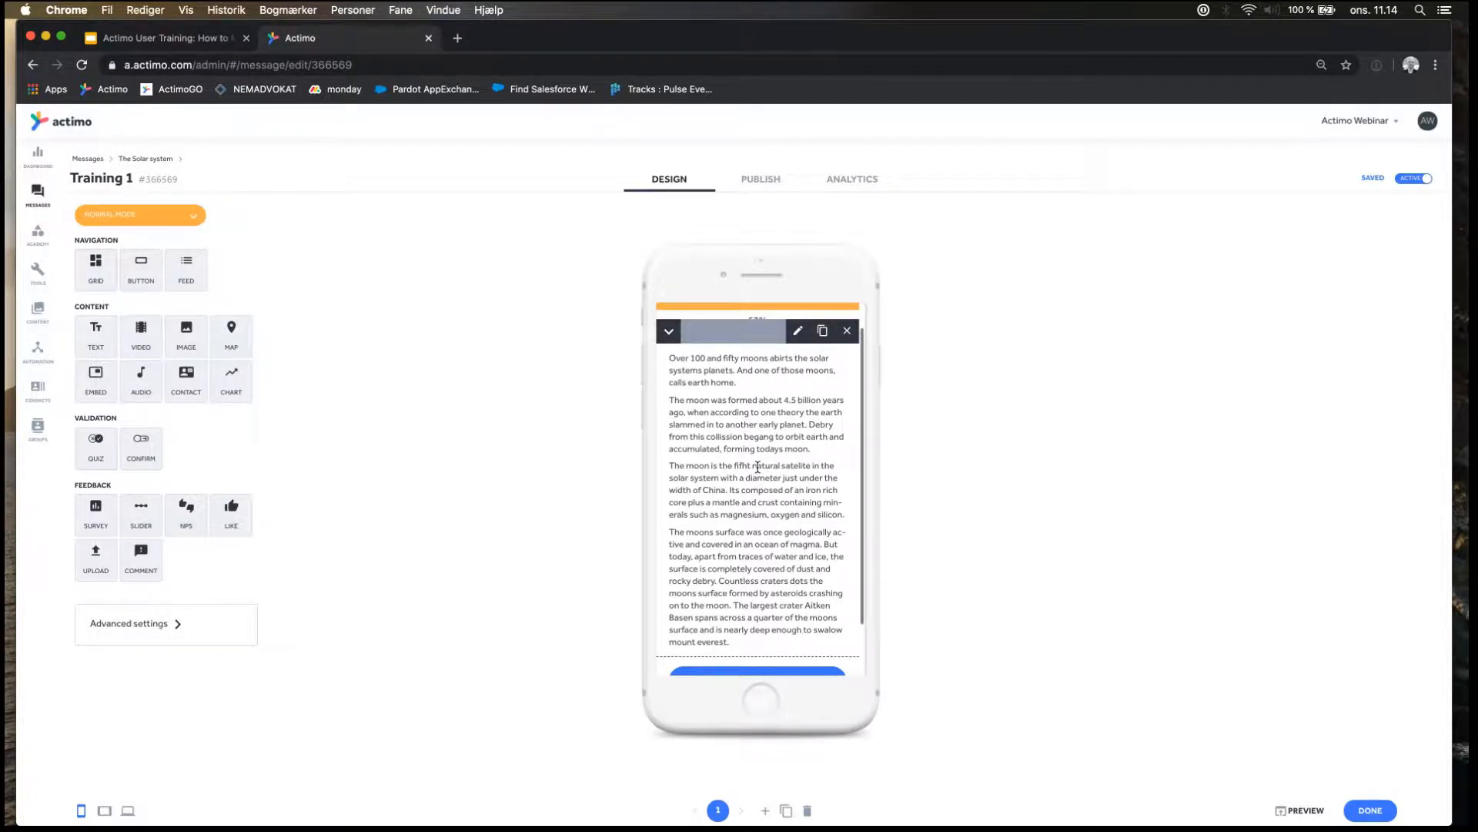
pyautogui.scroll(-1, 758, 466)
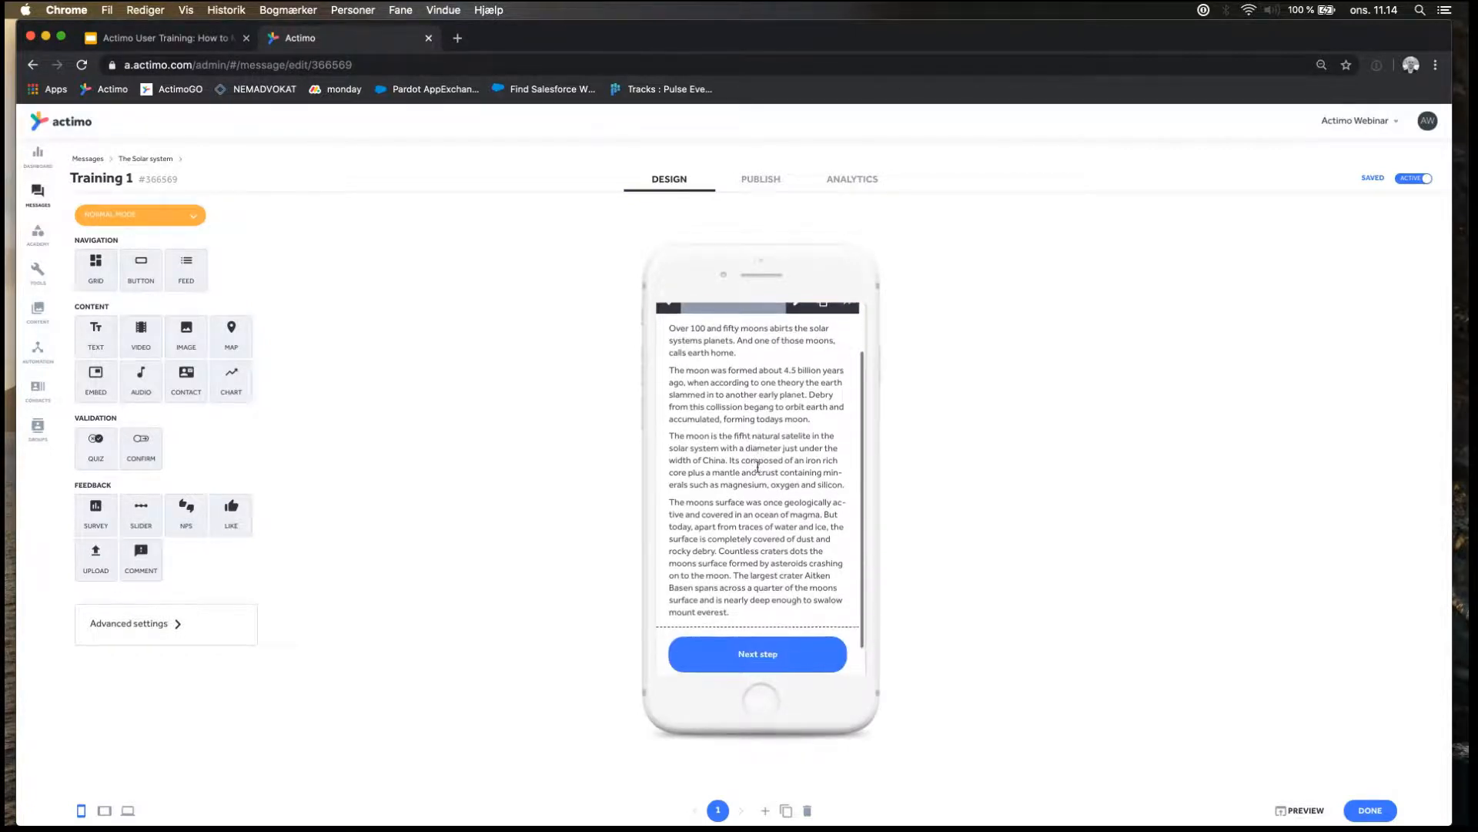
pyautogui.scroll(1, 758, 467)
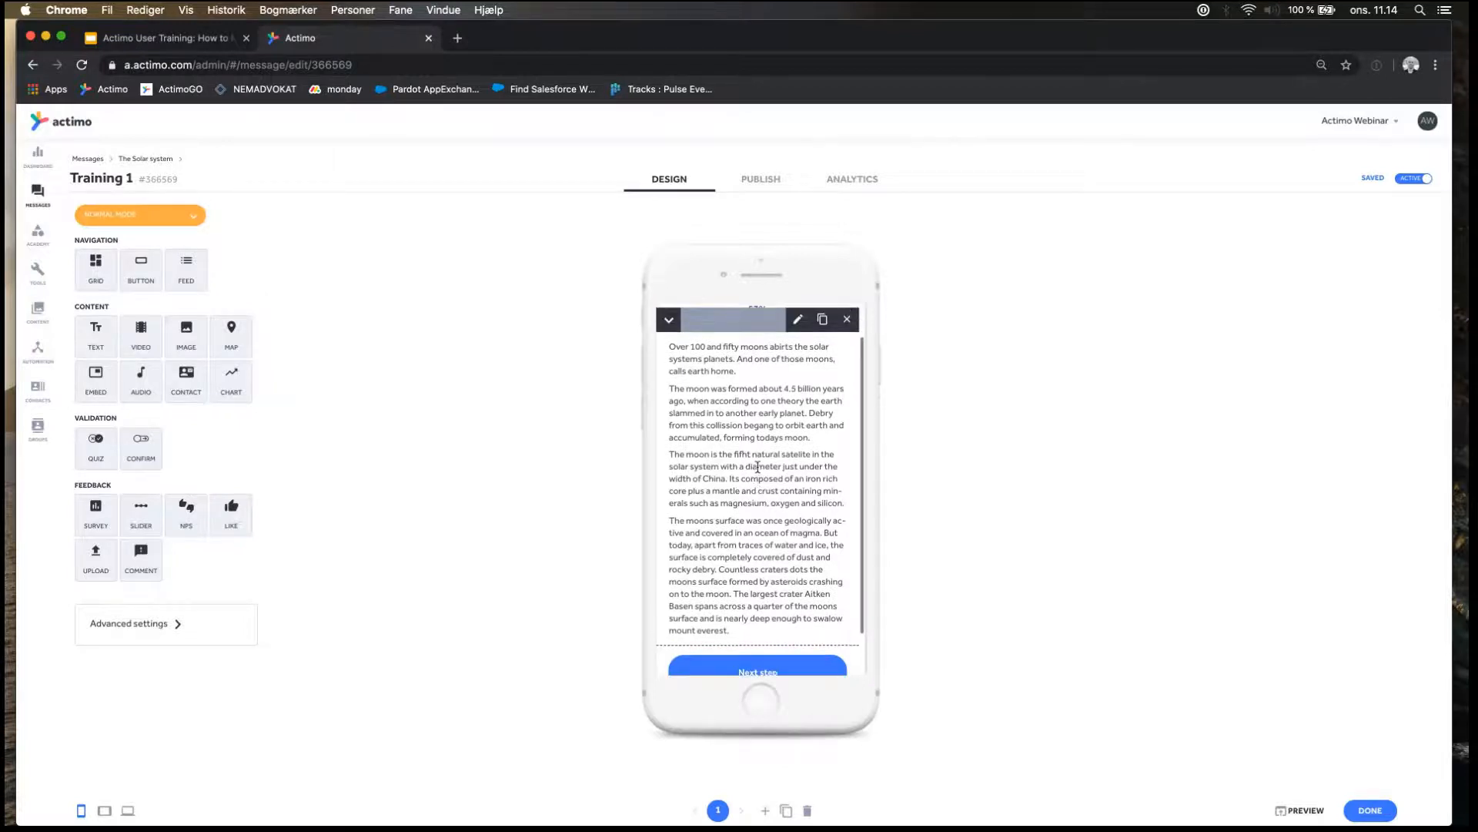
pyautogui.scroll(-2, 758, 467)
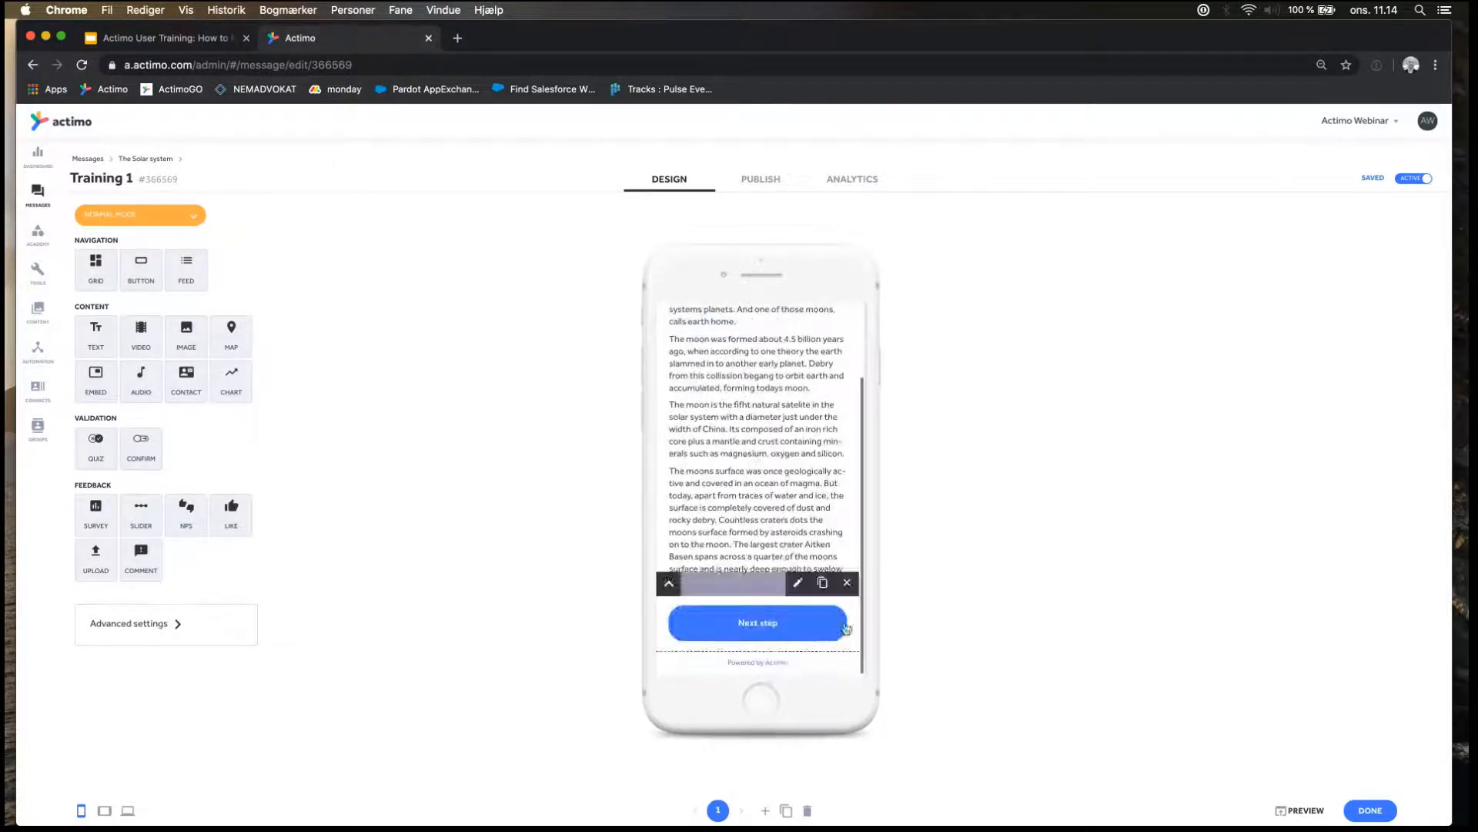
pyautogui.click(847, 582)
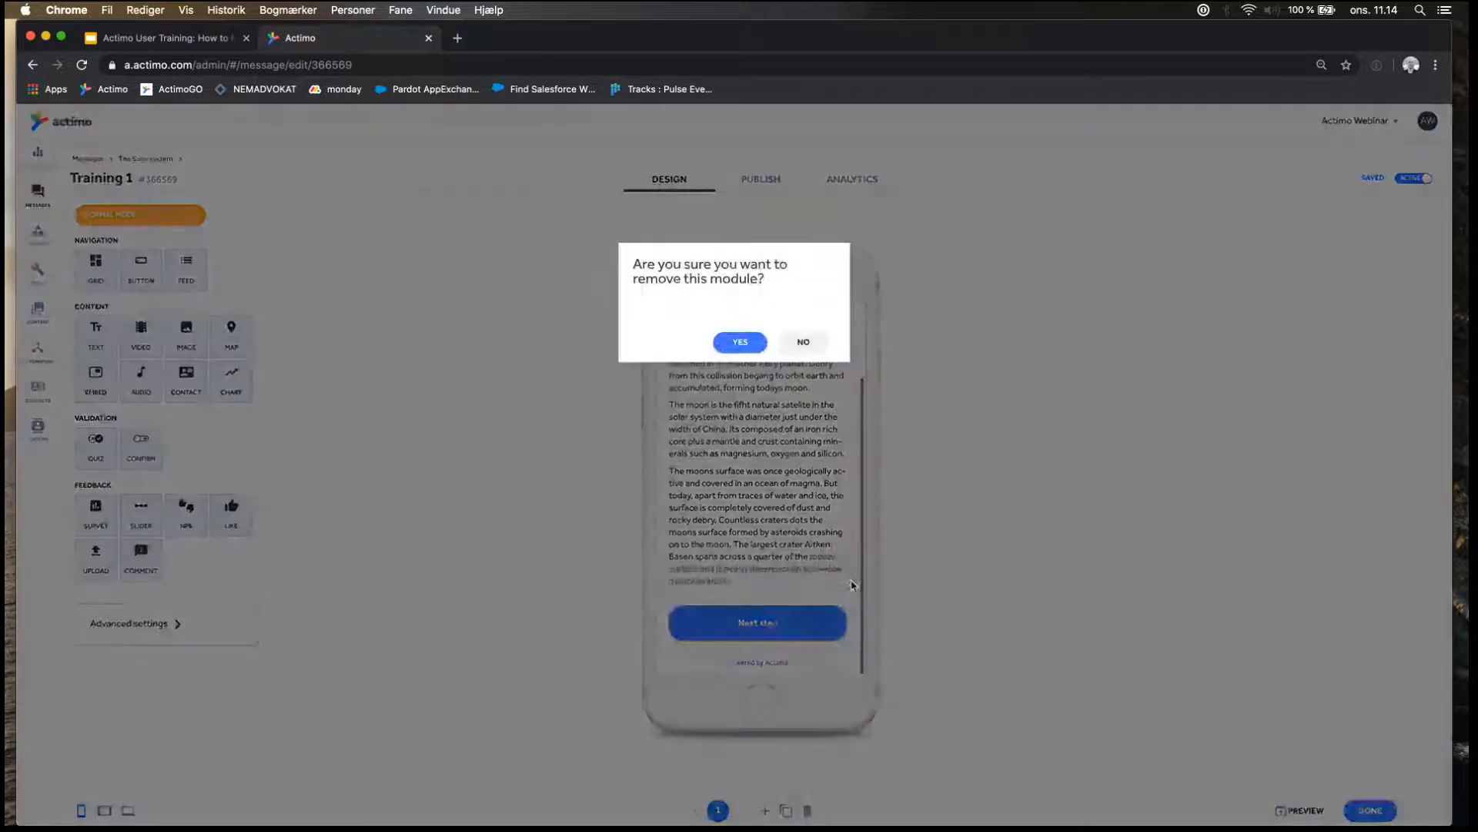
pyautogui.click(740, 342)
pyautogui.scroll(1, 694, 415)
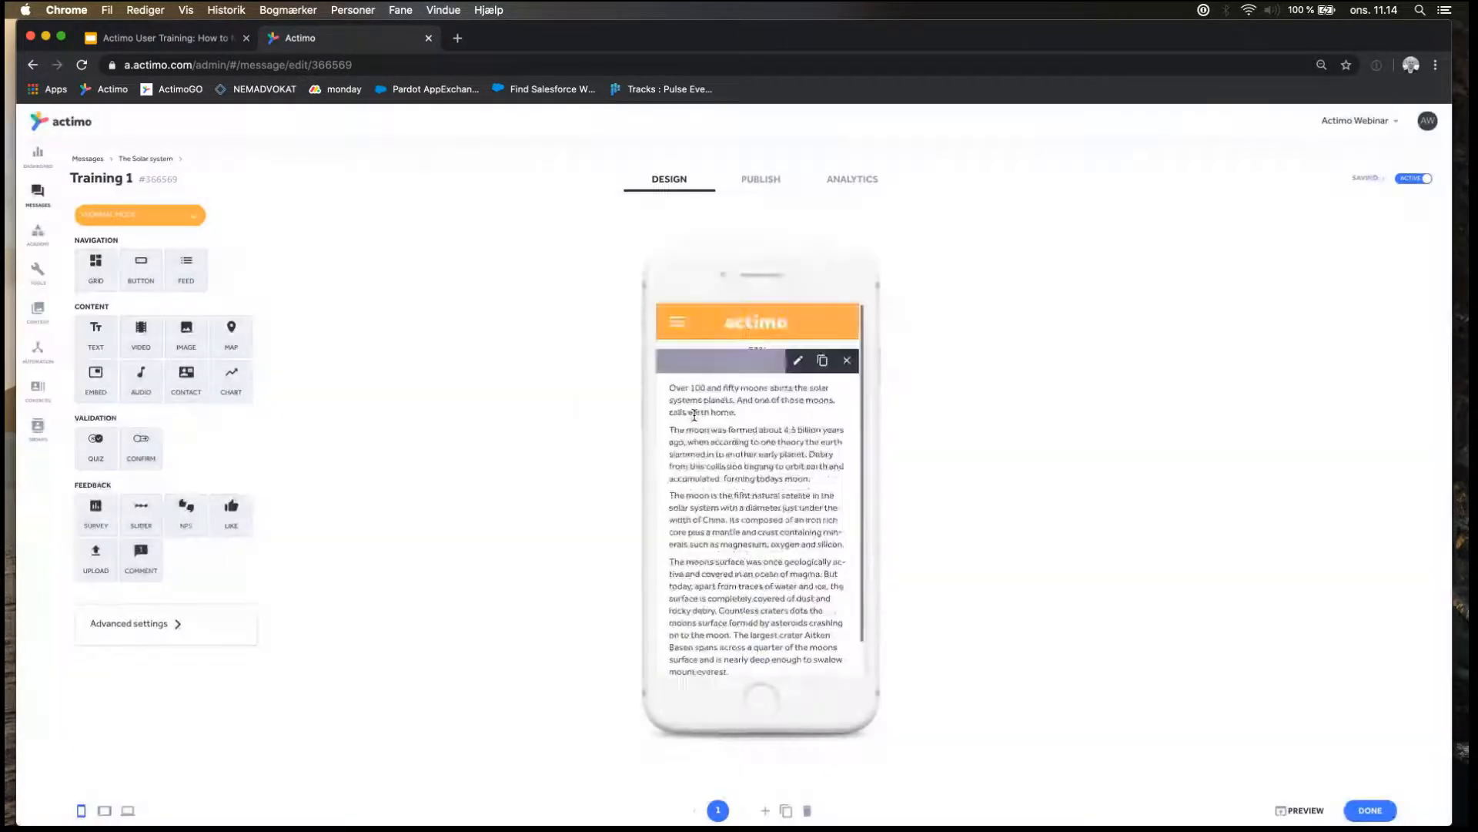
pyautogui.scroll(-1, 693, 415)
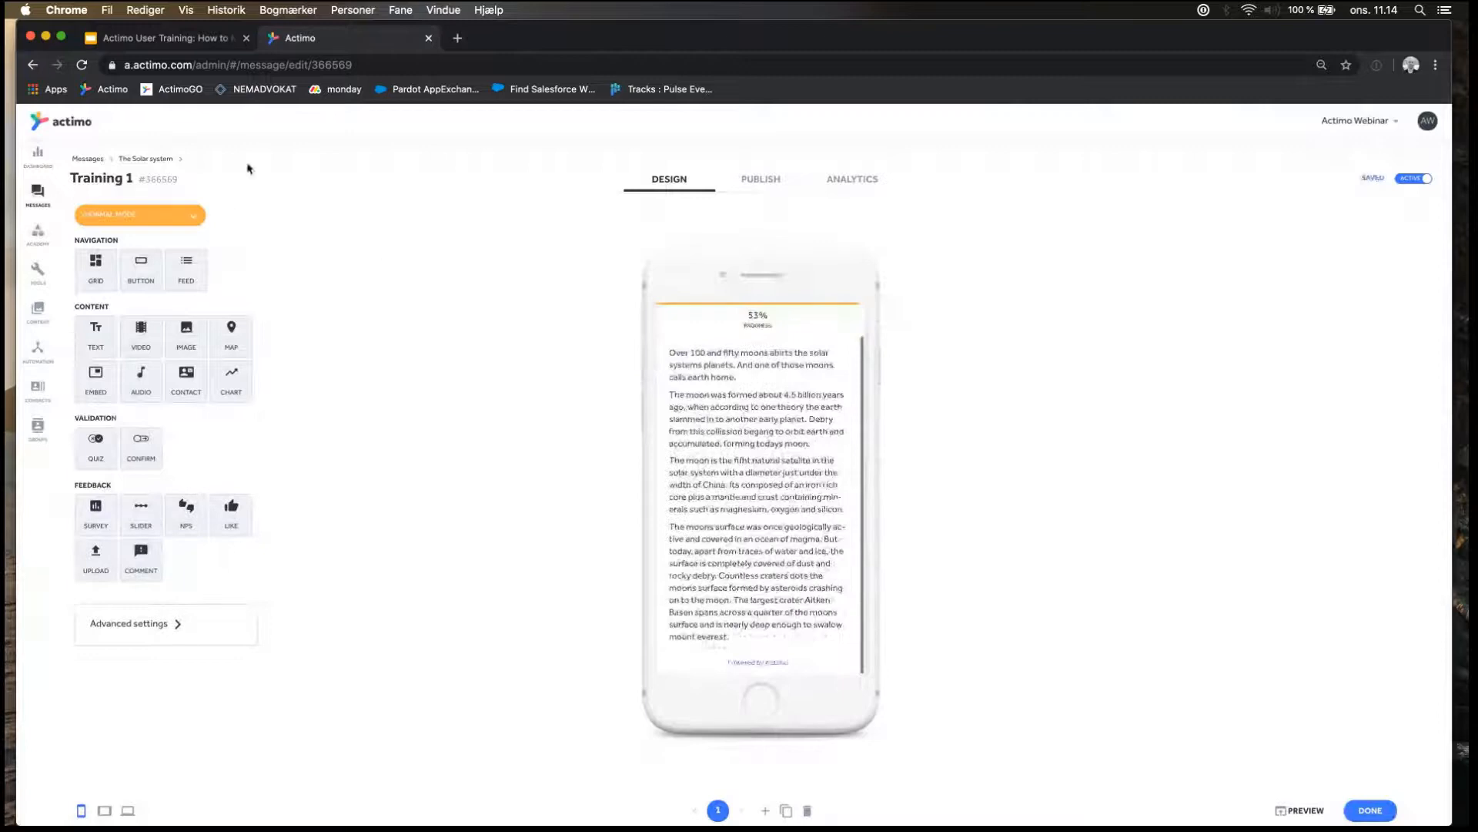
# Open the Quiz 1 message from The Solar system folder and look through its quiz questions.
pyautogui.click(153, 162)
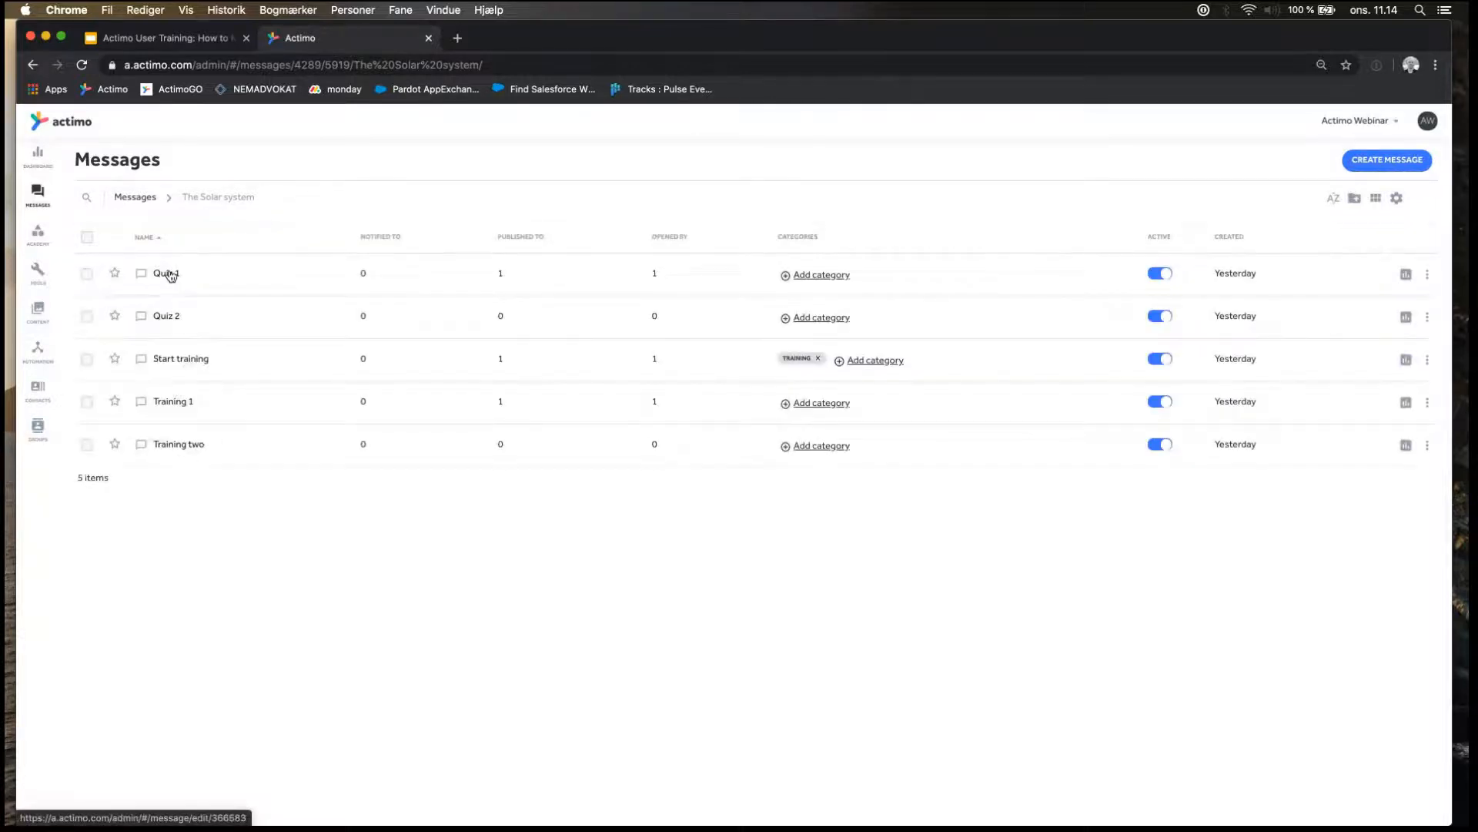
pyautogui.click(168, 274)
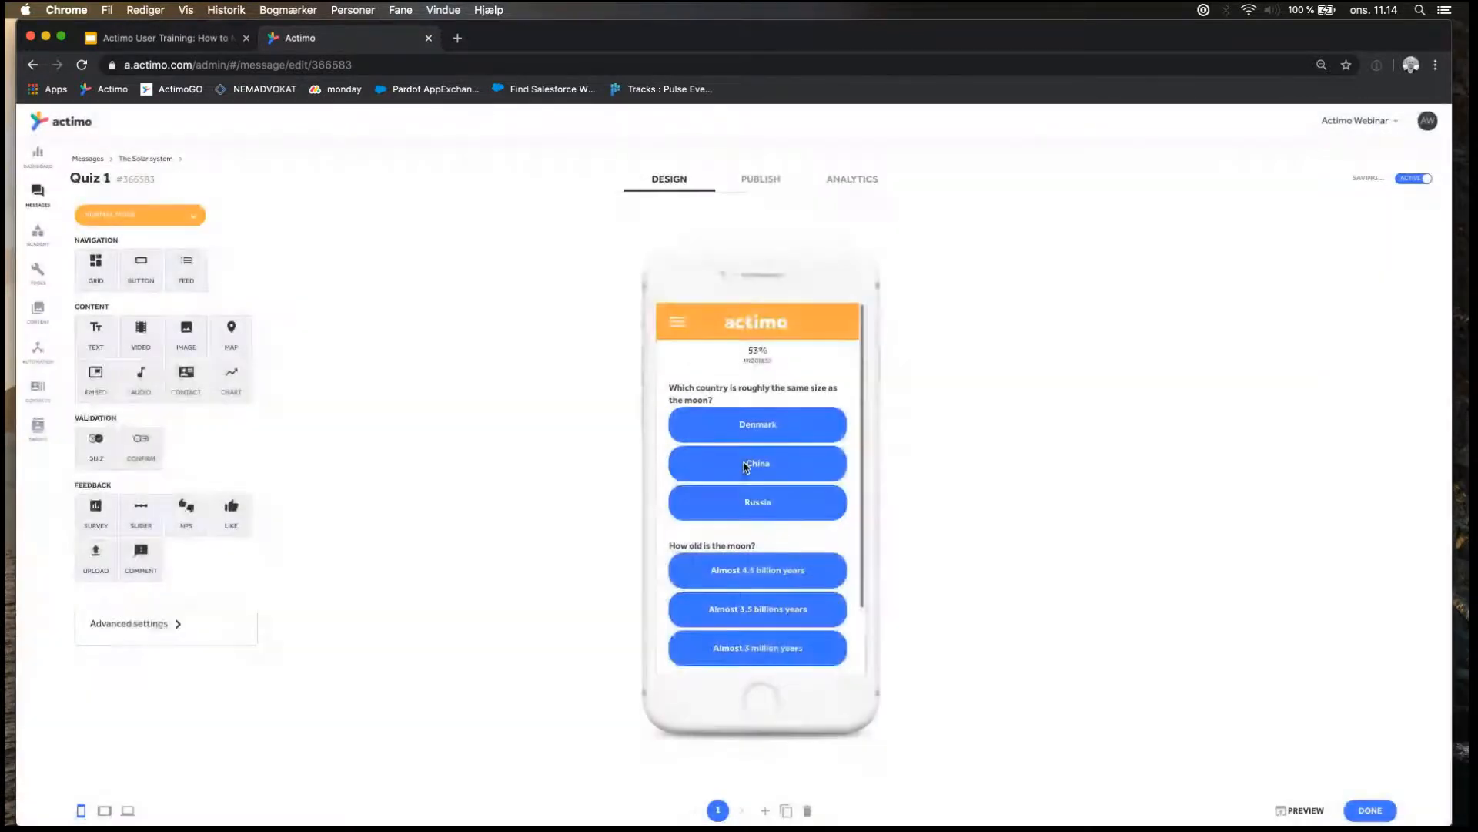
pyautogui.scroll(-2, 744, 466)
pyautogui.scroll(2, 744, 466)
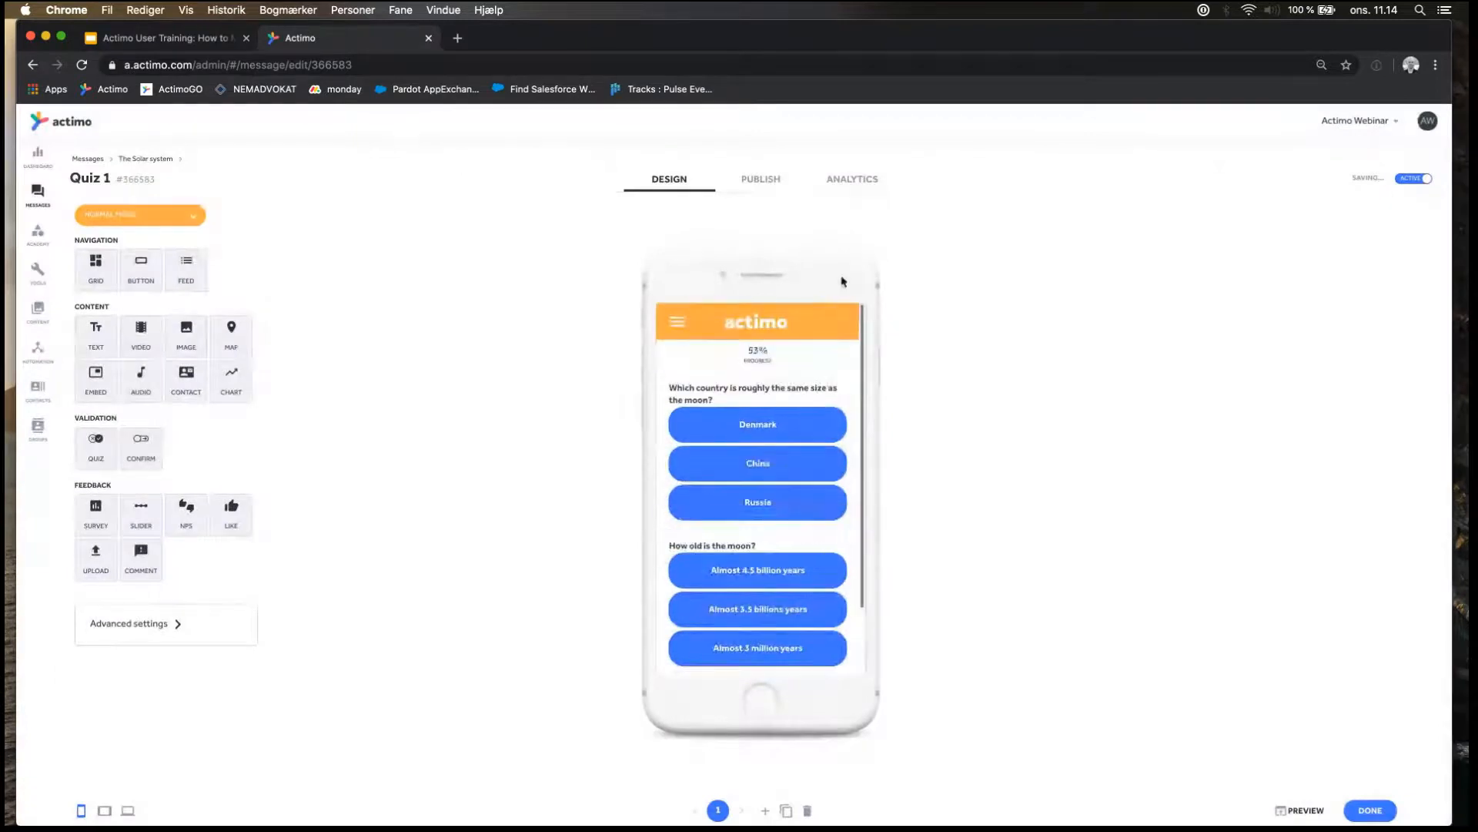
# Review Quiz 1's analytics, covering contacts reached, traffic source and the answers to each question.
pyautogui.click(855, 180)
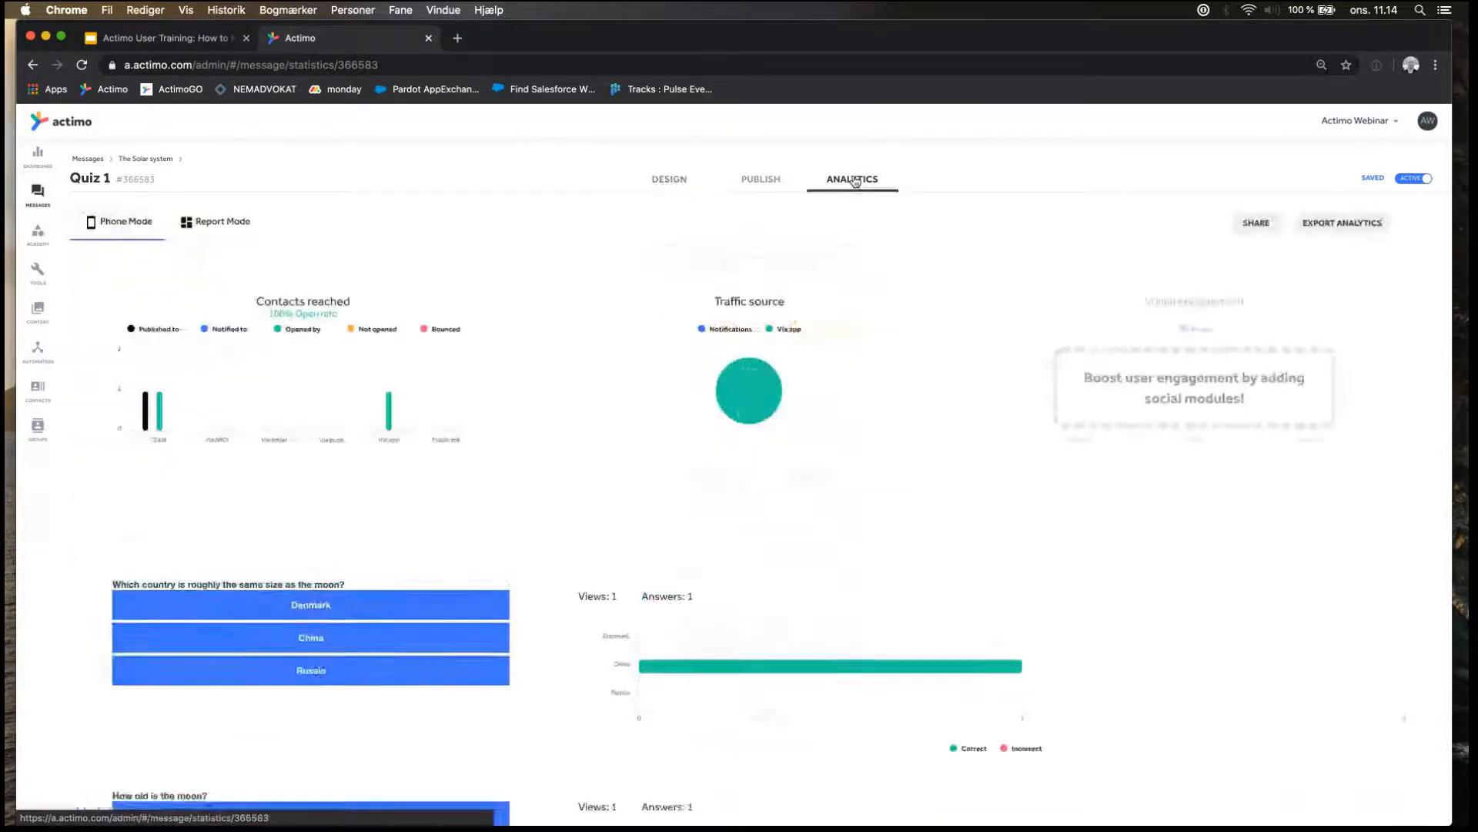
pyautogui.moveTo(162, 414)
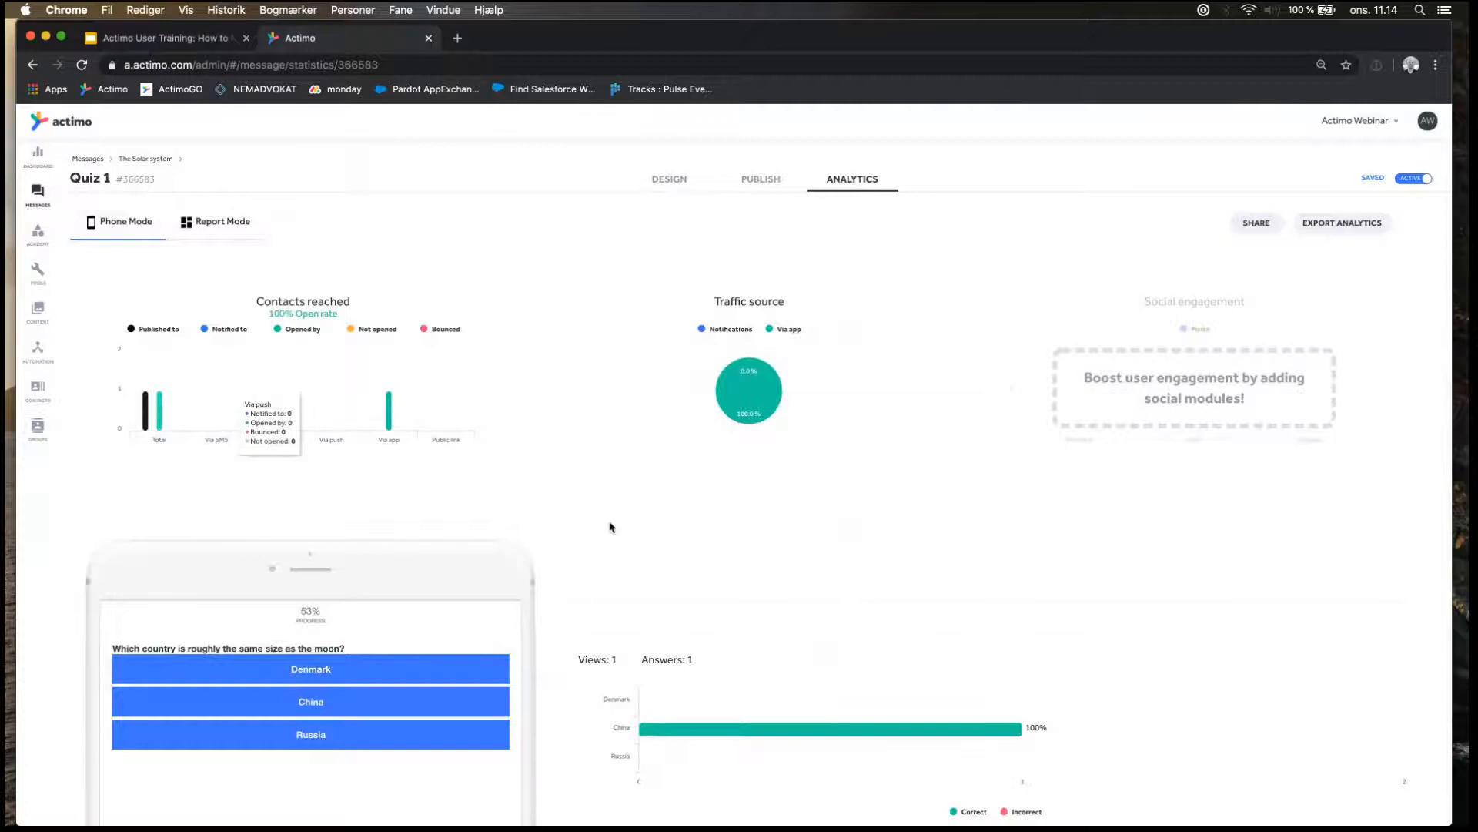
pyautogui.scroll(-3, 716, 603)
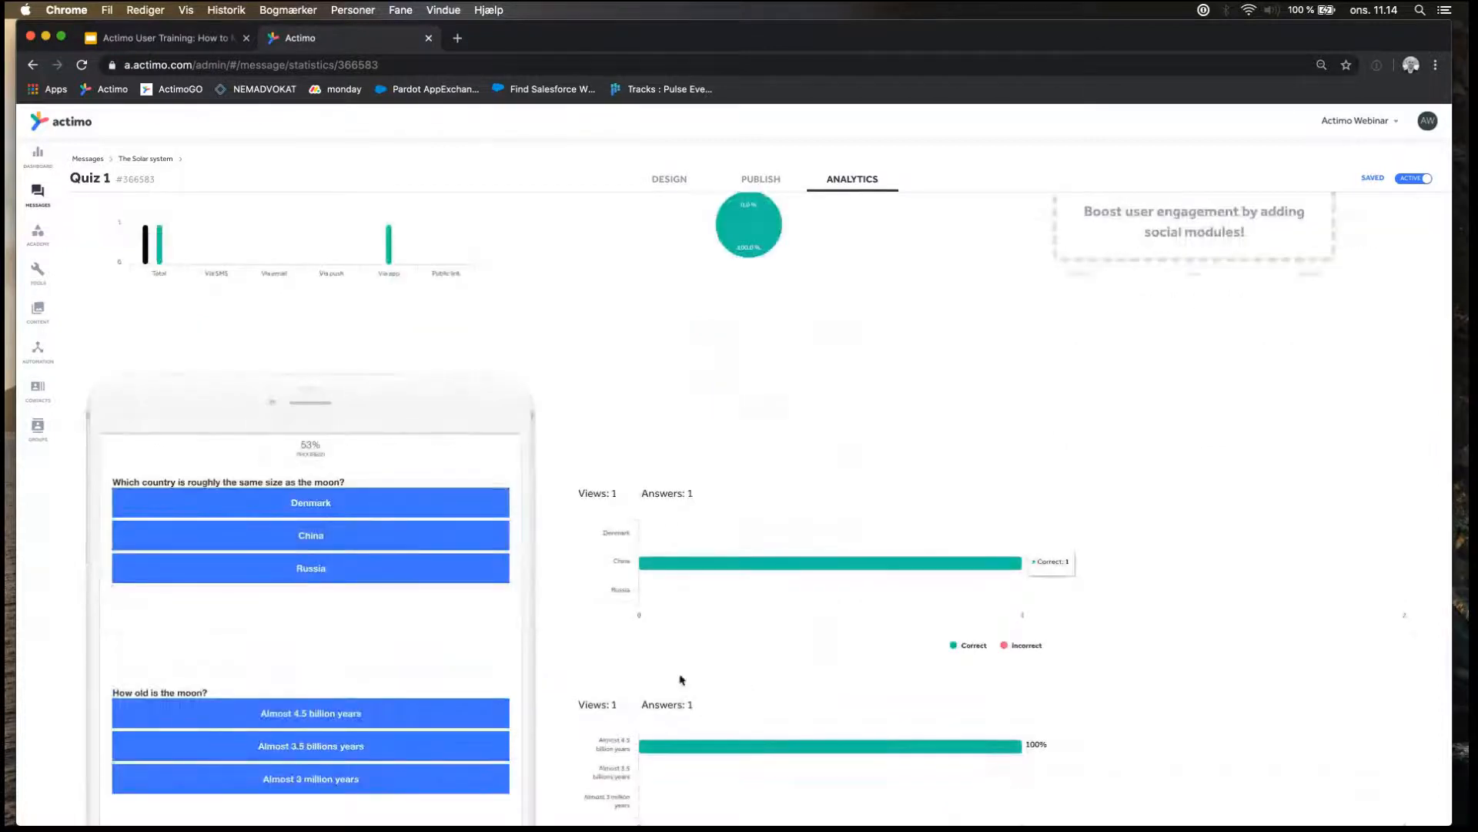
pyautogui.scroll(3, 657, 508)
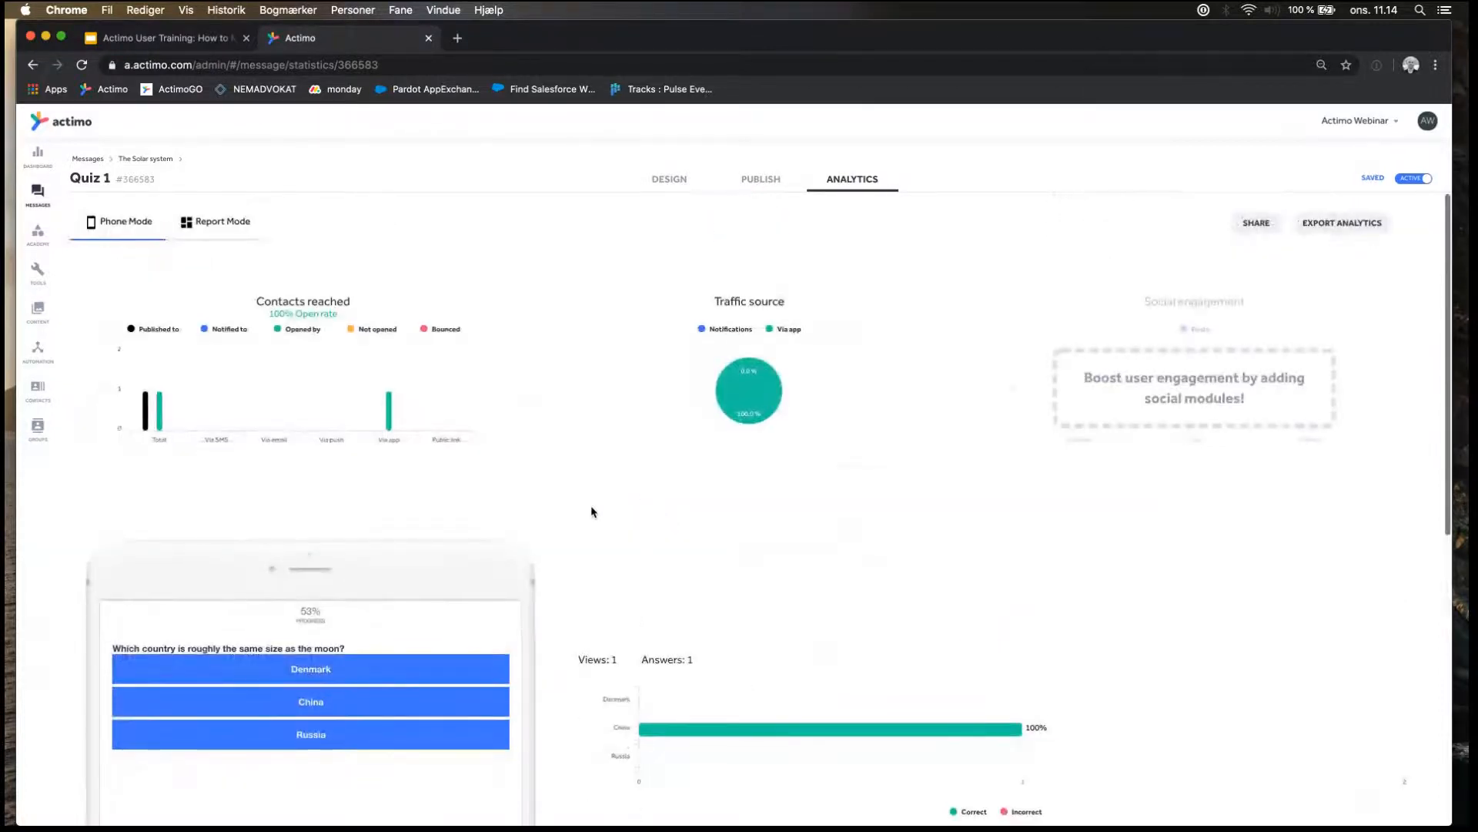
# Return to The Solar system folder in the messages overview and open the Training two message.
pyautogui.click(144, 159)
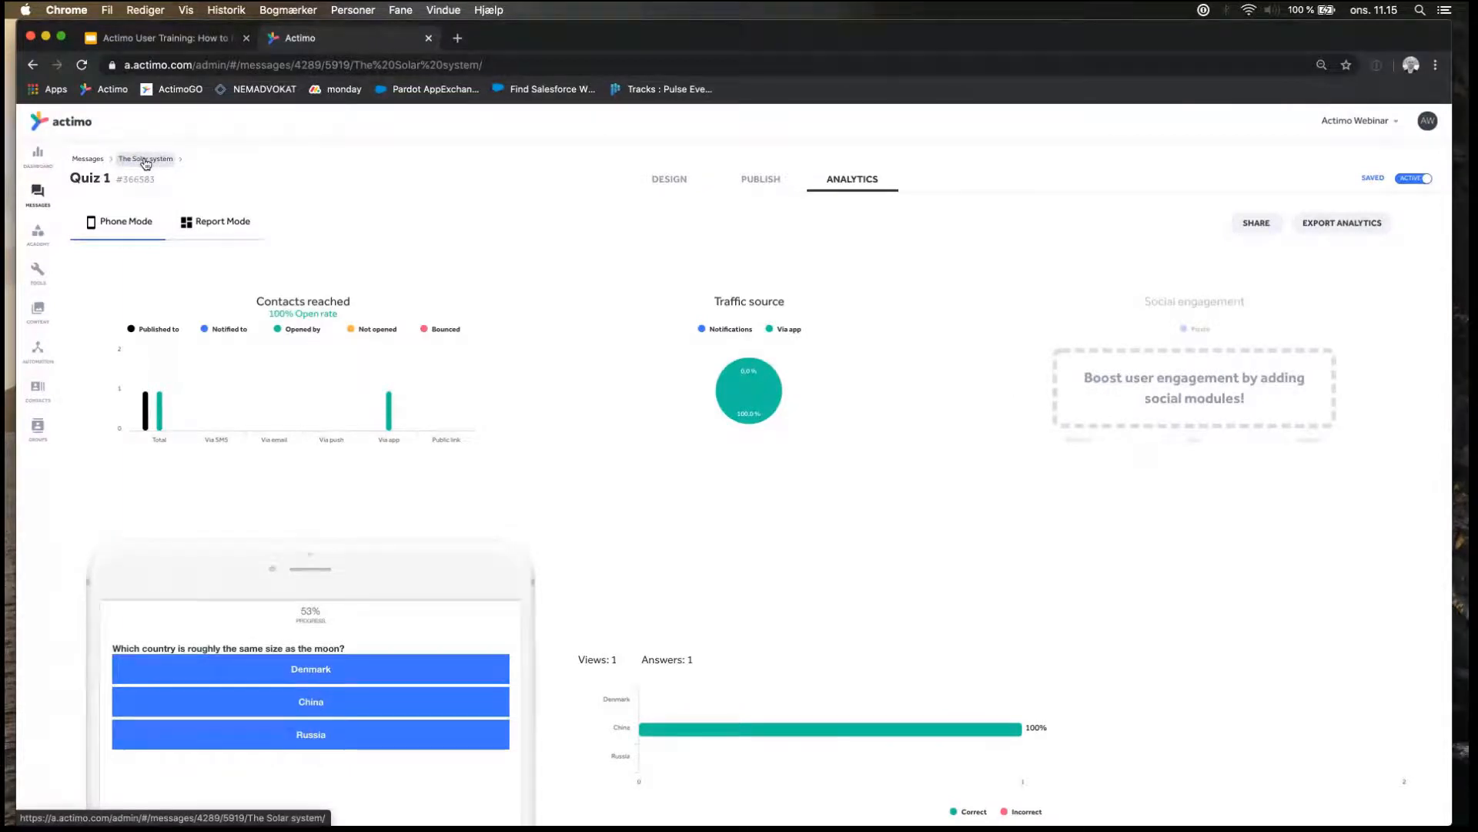
pyautogui.click(144, 159)
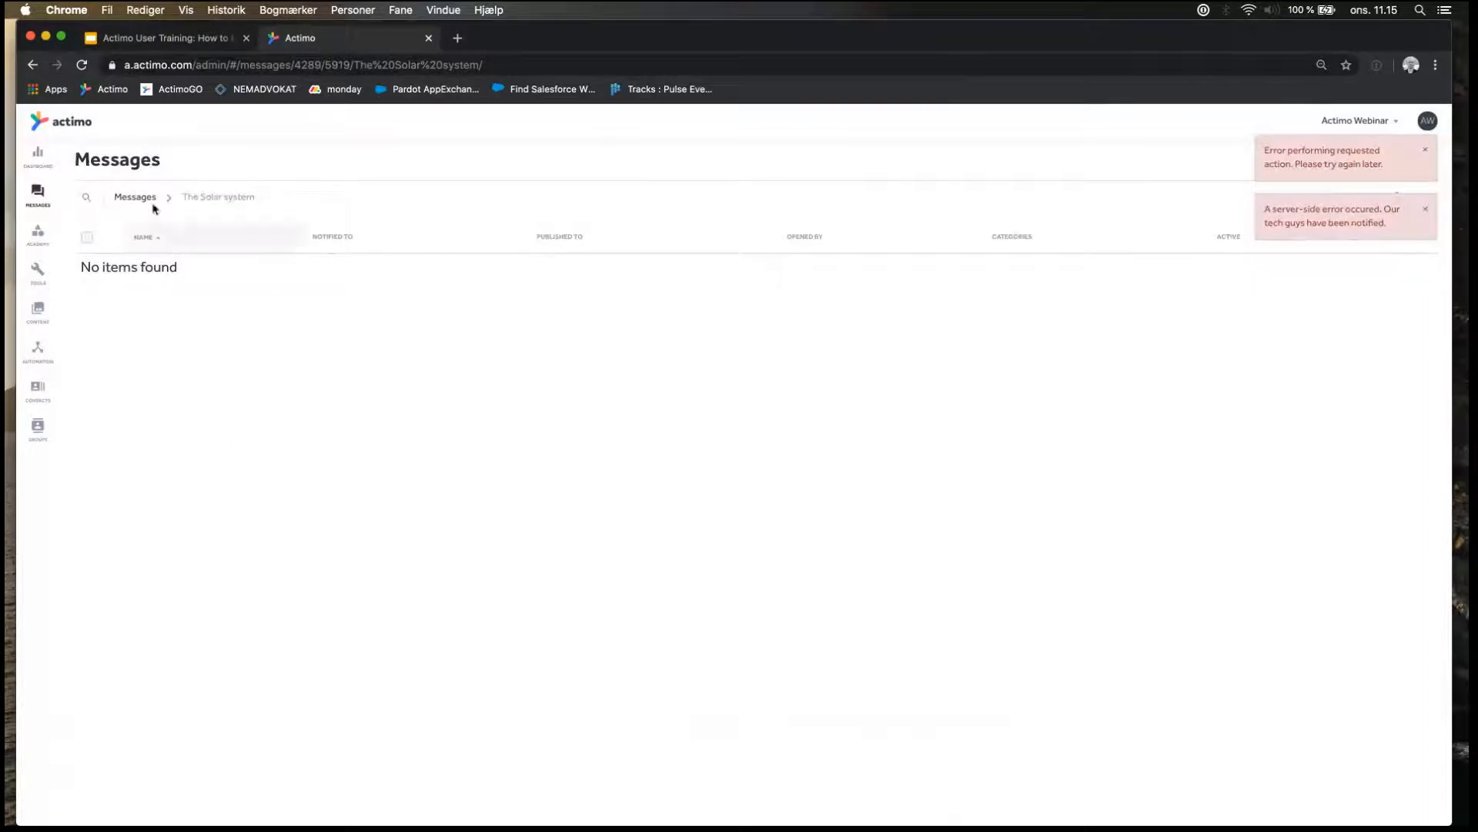
pyautogui.click(36, 202)
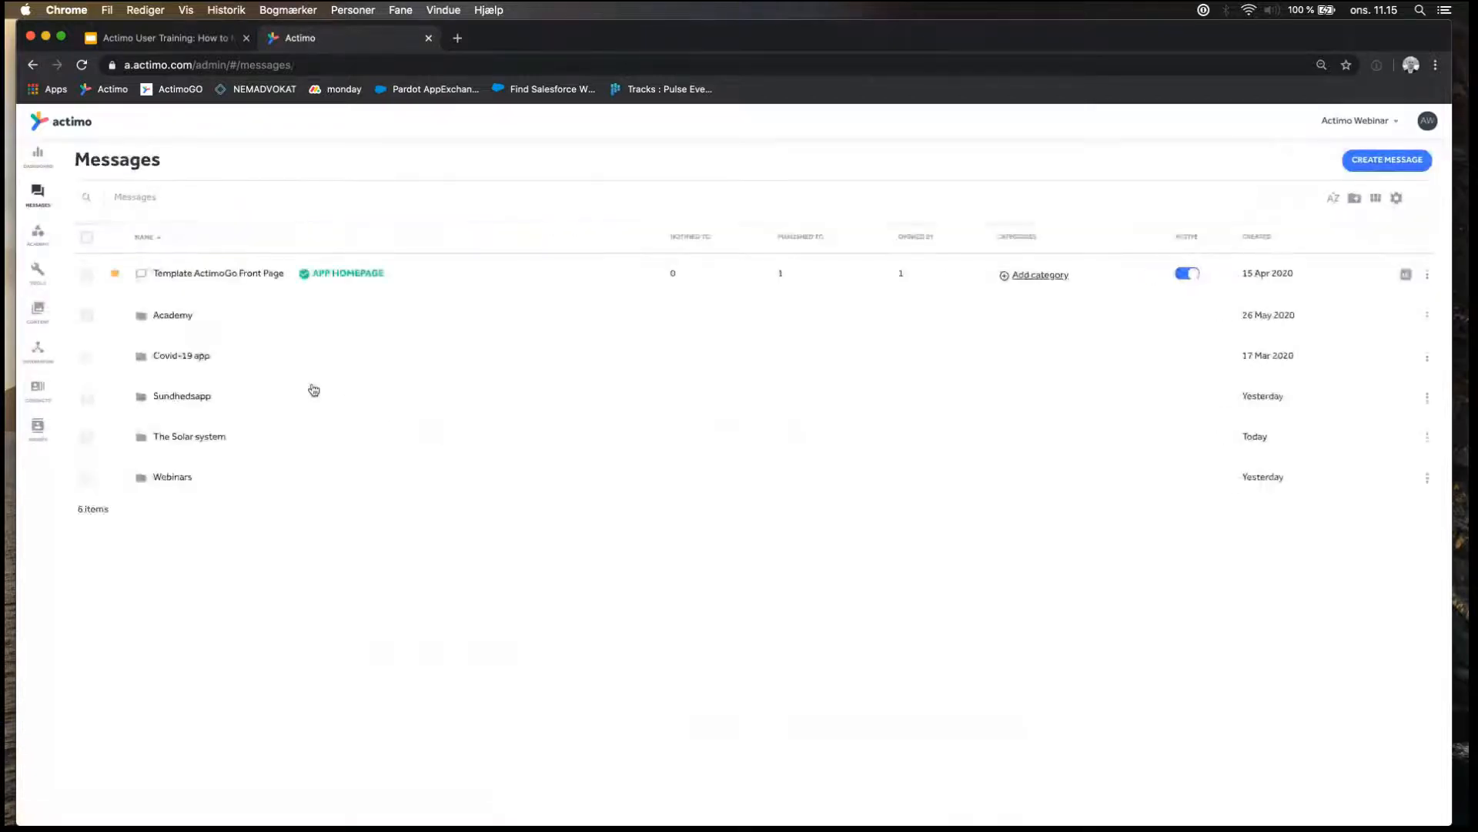
pyautogui.click(193, 437)
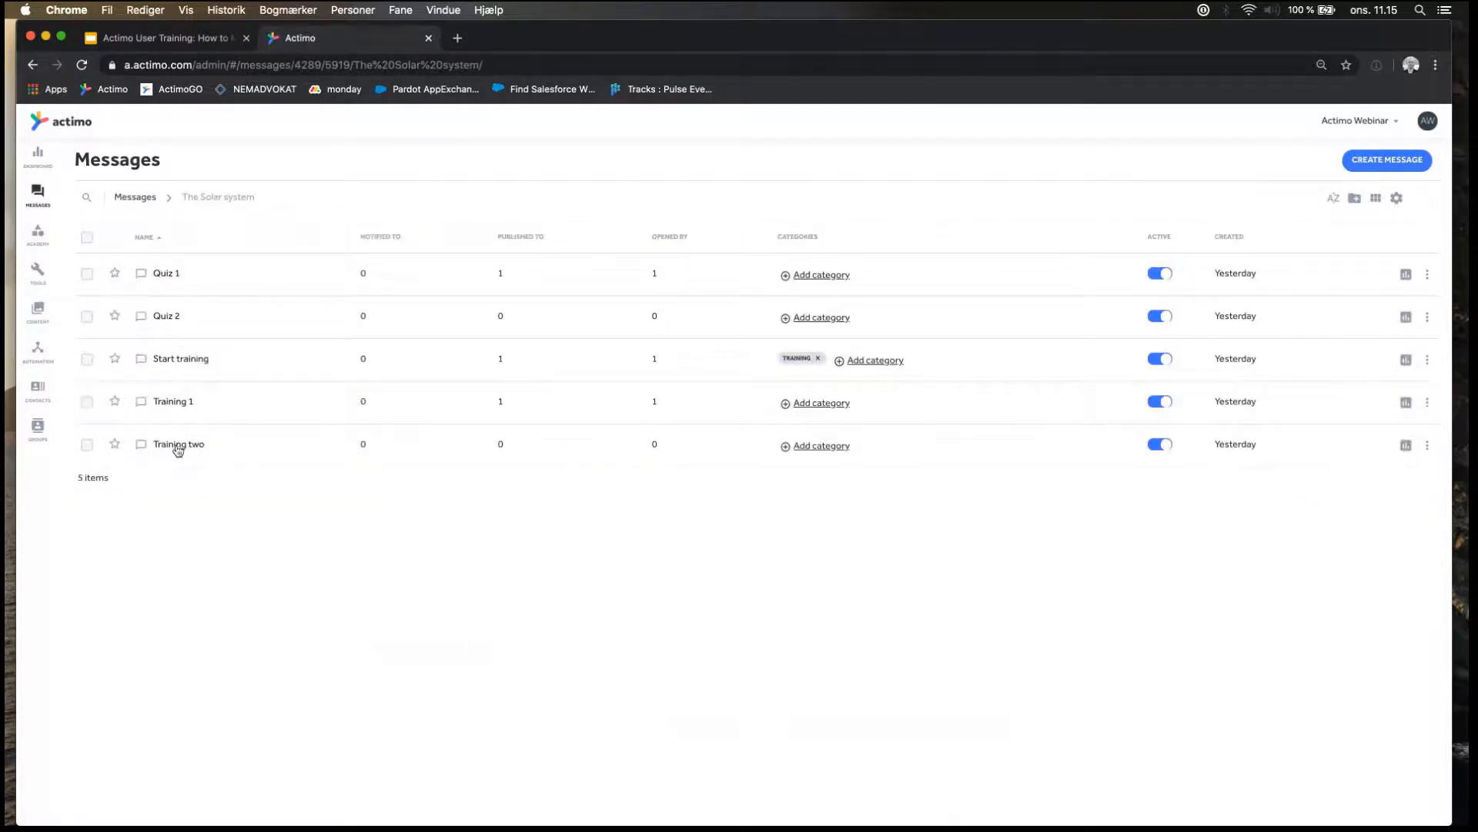
pyautogui.click(192, 449)
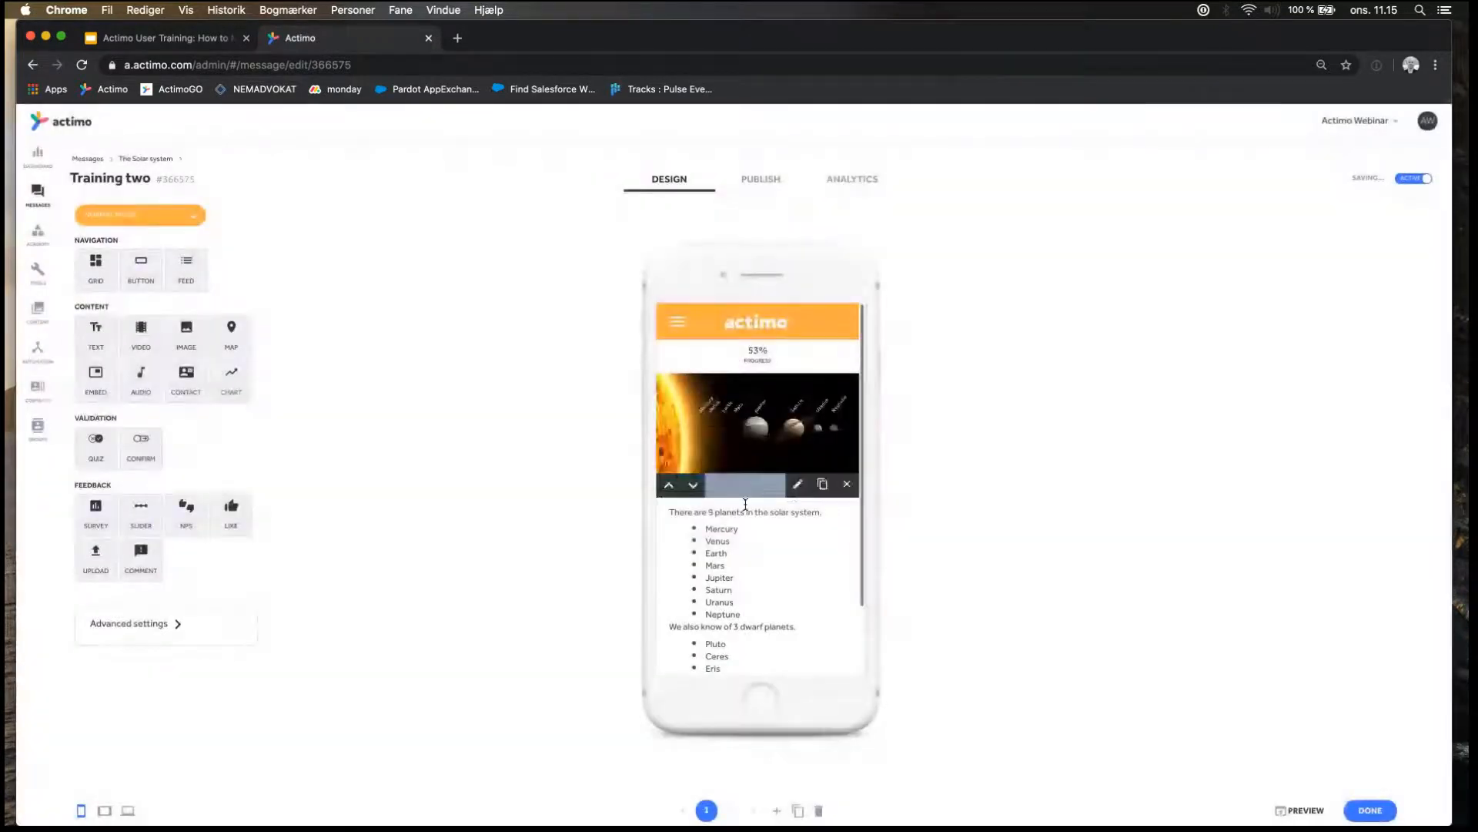
# Look through the content of Training two and check the action settings of its Take quiz button, leaving them as they are.
pyautogui.scroll(-2, 745, 504)
pyautogui.scroll(2, 746, 504)
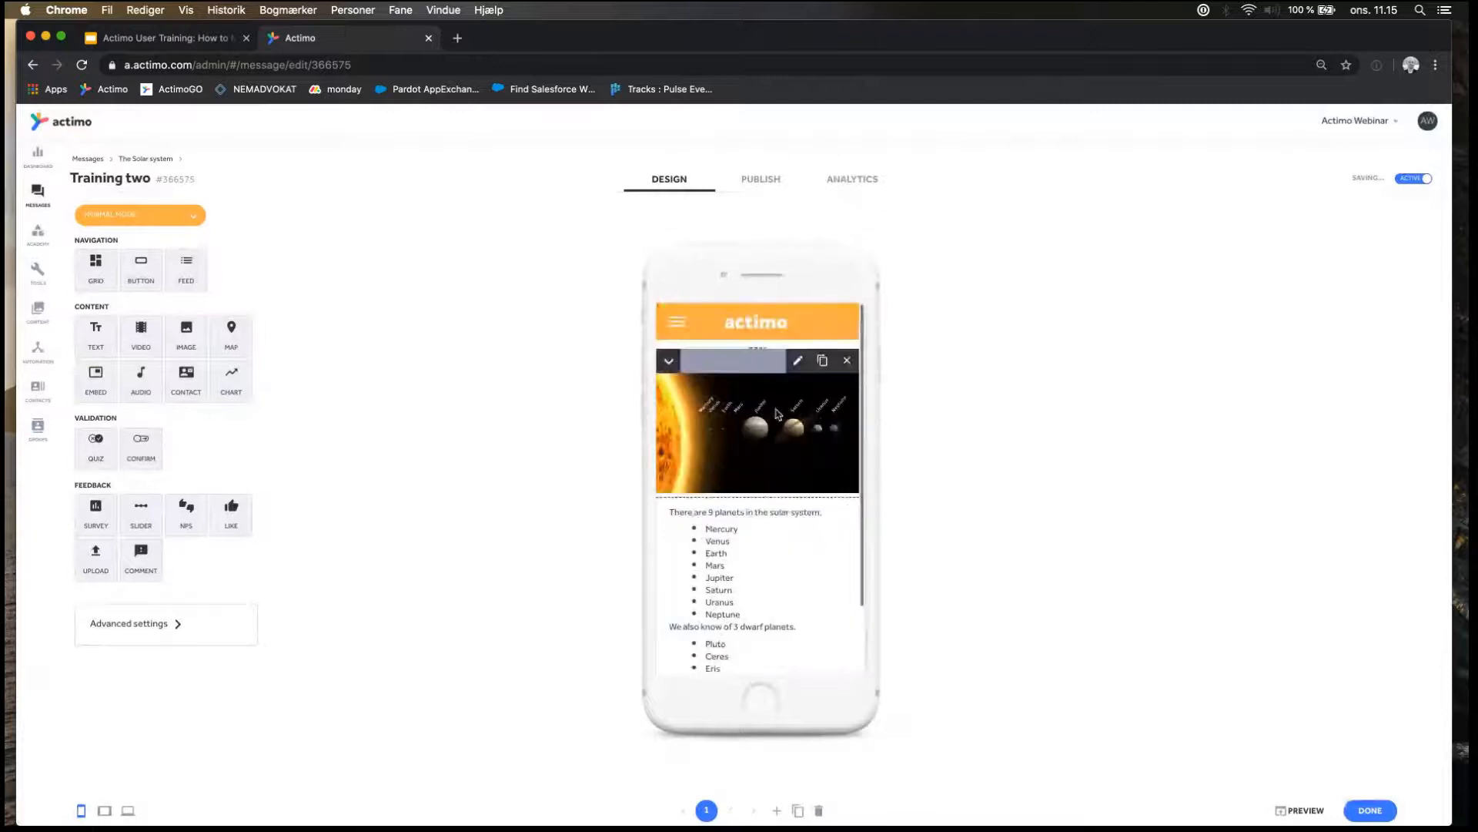
pyautogui.scroll(-1, 752, 428)
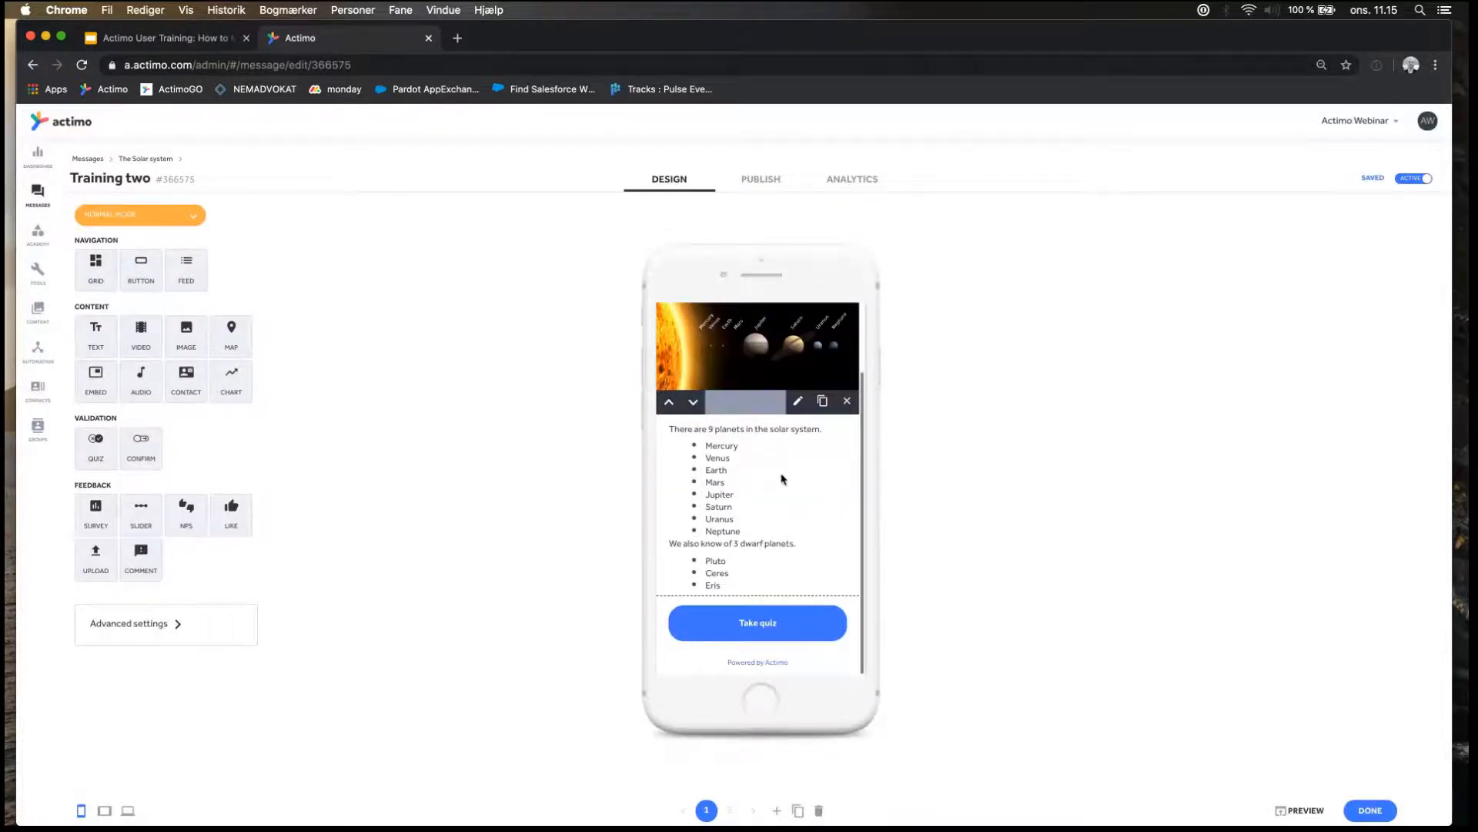
pyautogui.scroll(1, 782, 473)
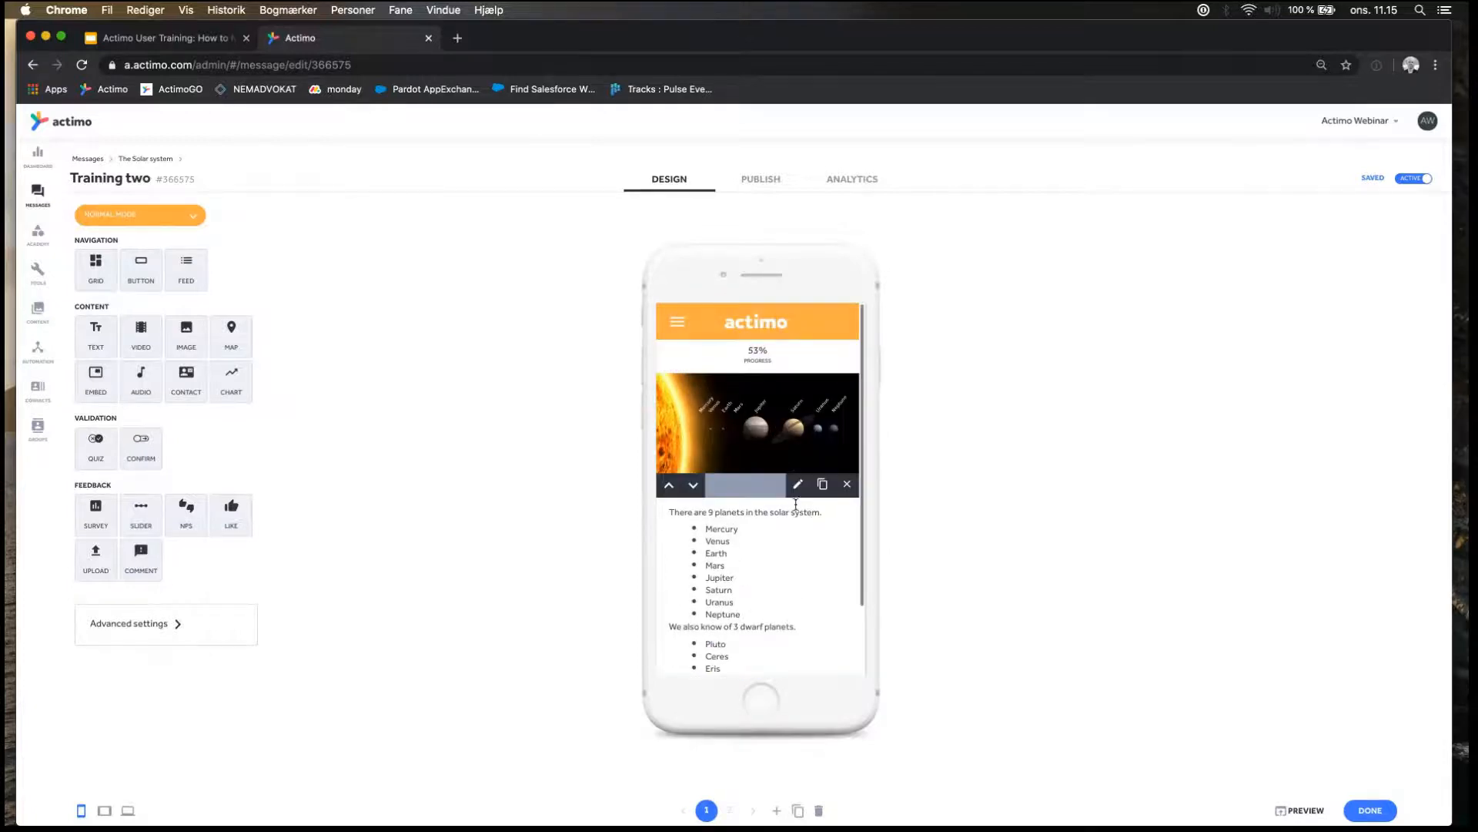
pyautogui.scroll(-1, 774, 563)
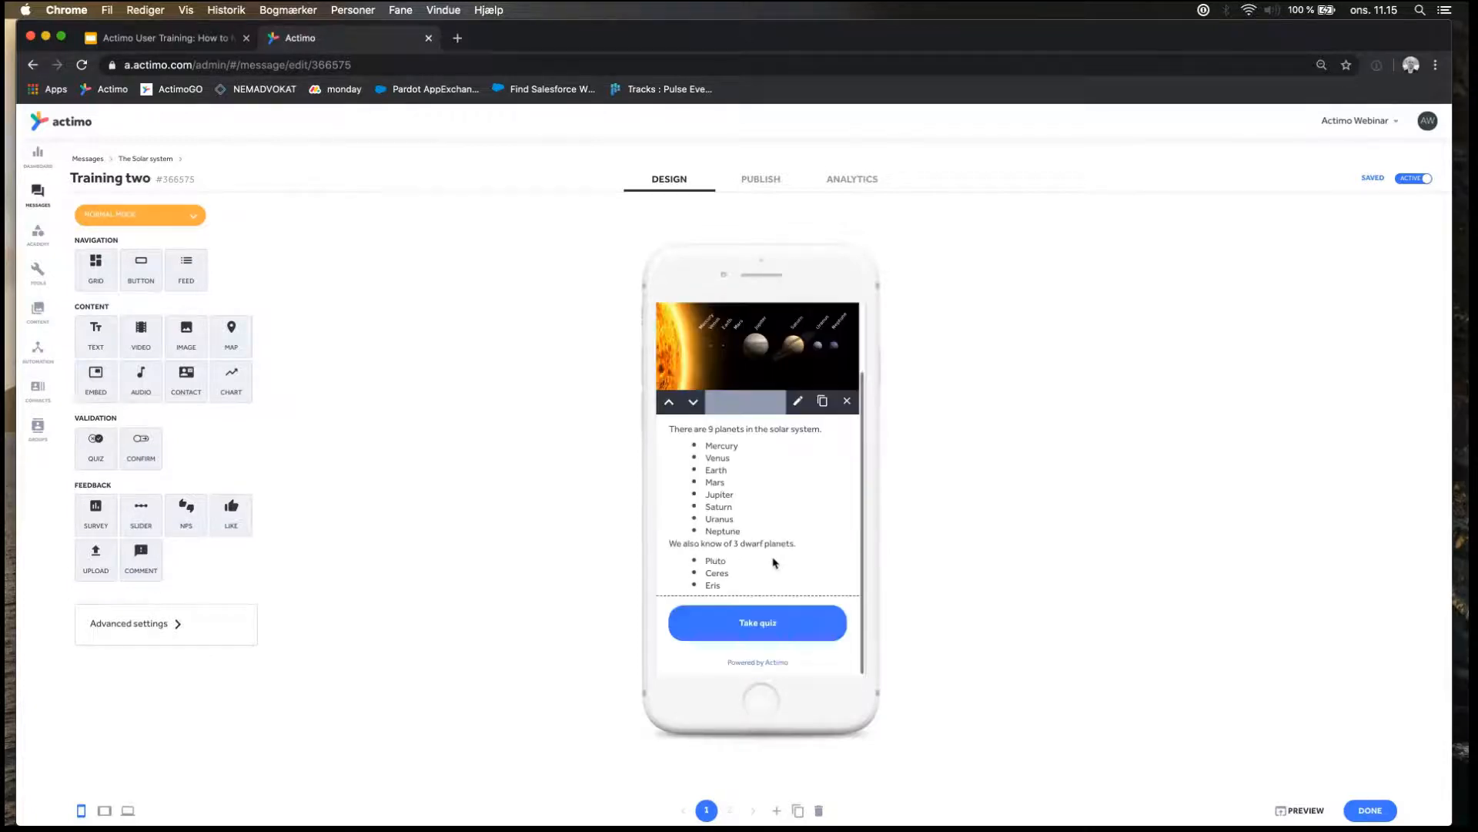
pyautogui.scroll(1, 774, 563)
pyautogui.scroll(-1, 774, 563)
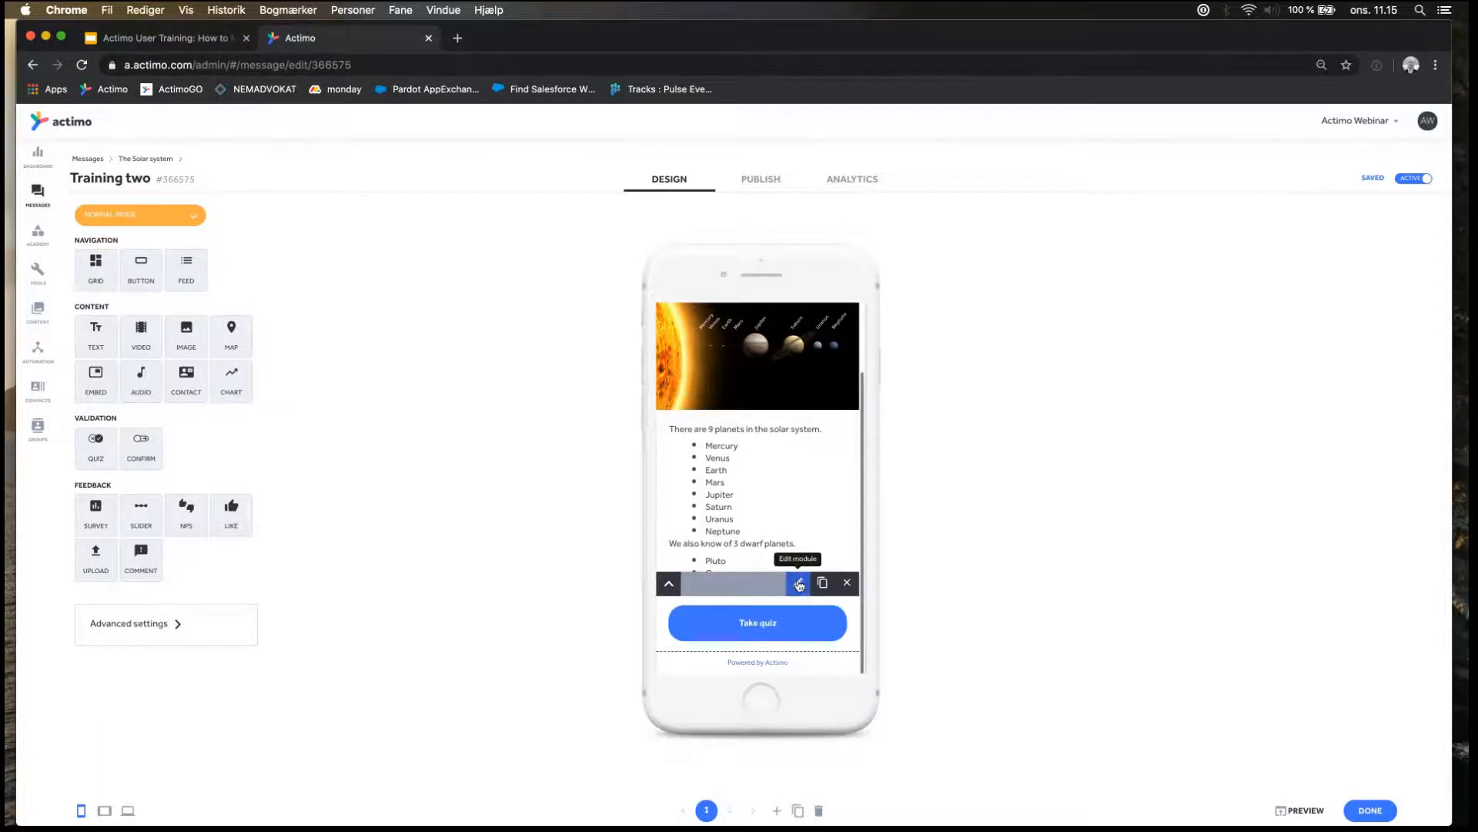
pyautogui.click(799, 584)
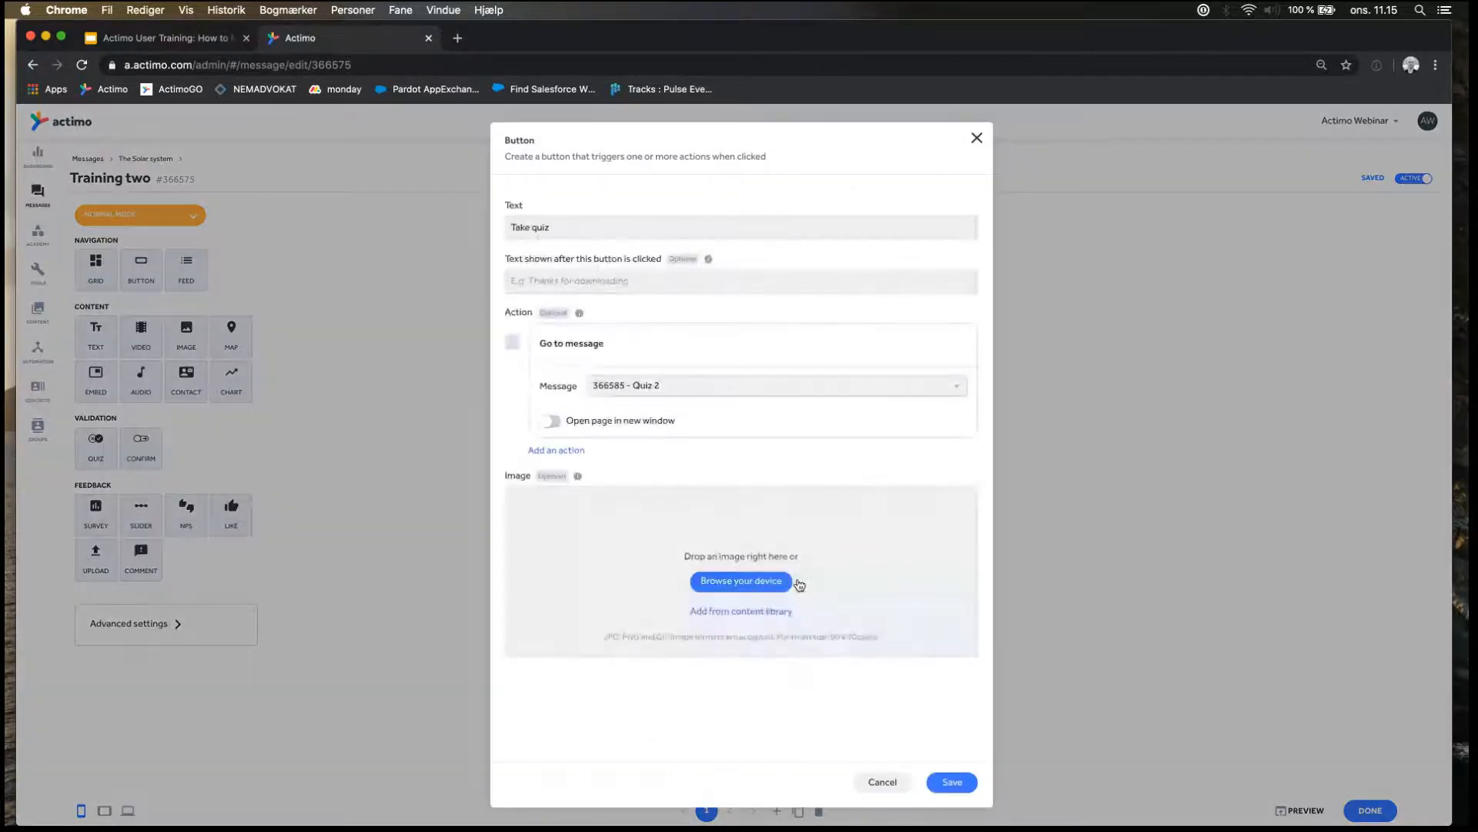
pyautogui.click(975, 139)
# Remove the Take quiz button module from Training two and return to The Solar system folder.
pyautogui.moveTo(862, 606)
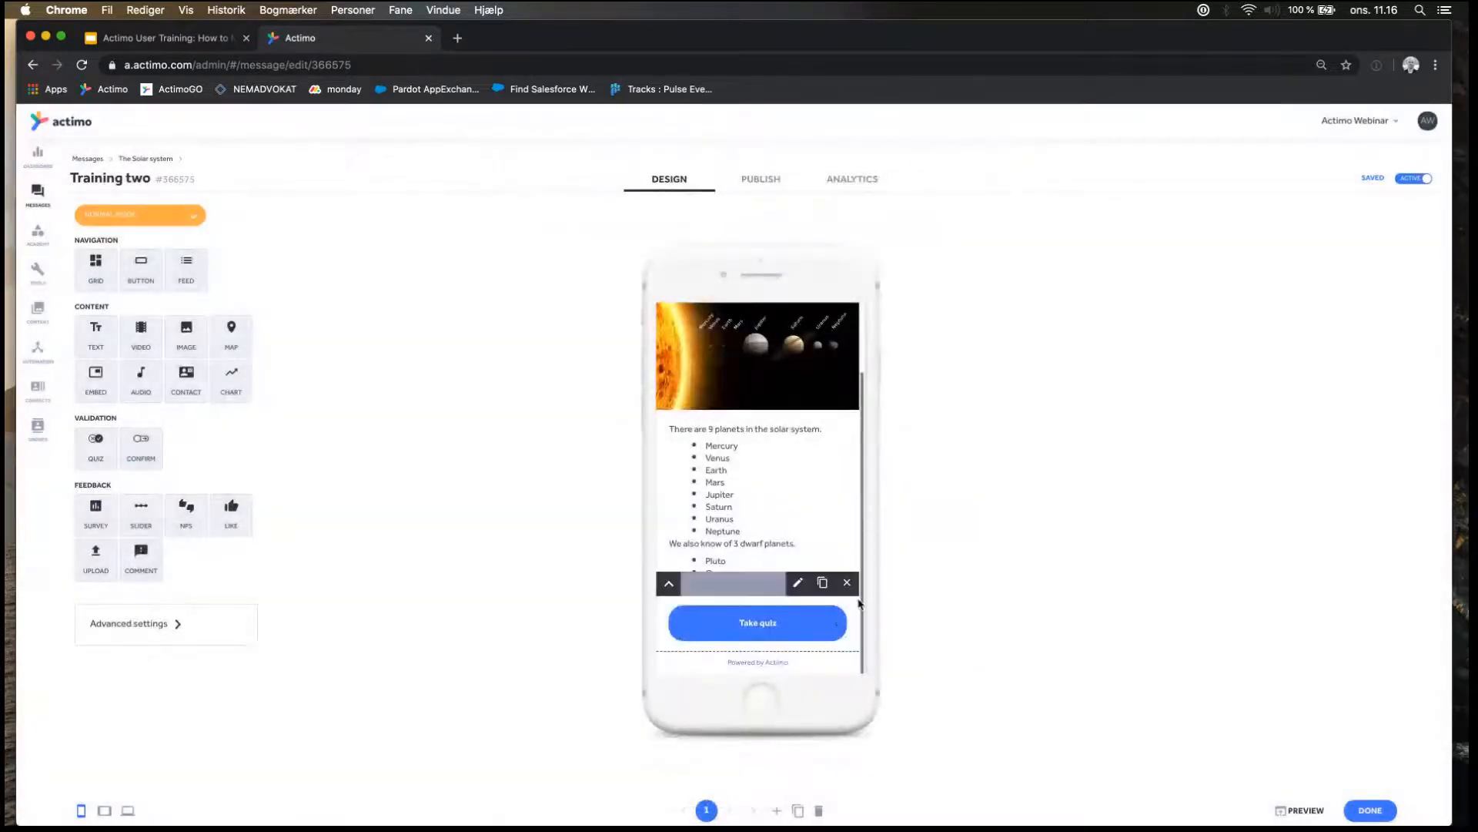
pyautogui.click(848, 585)
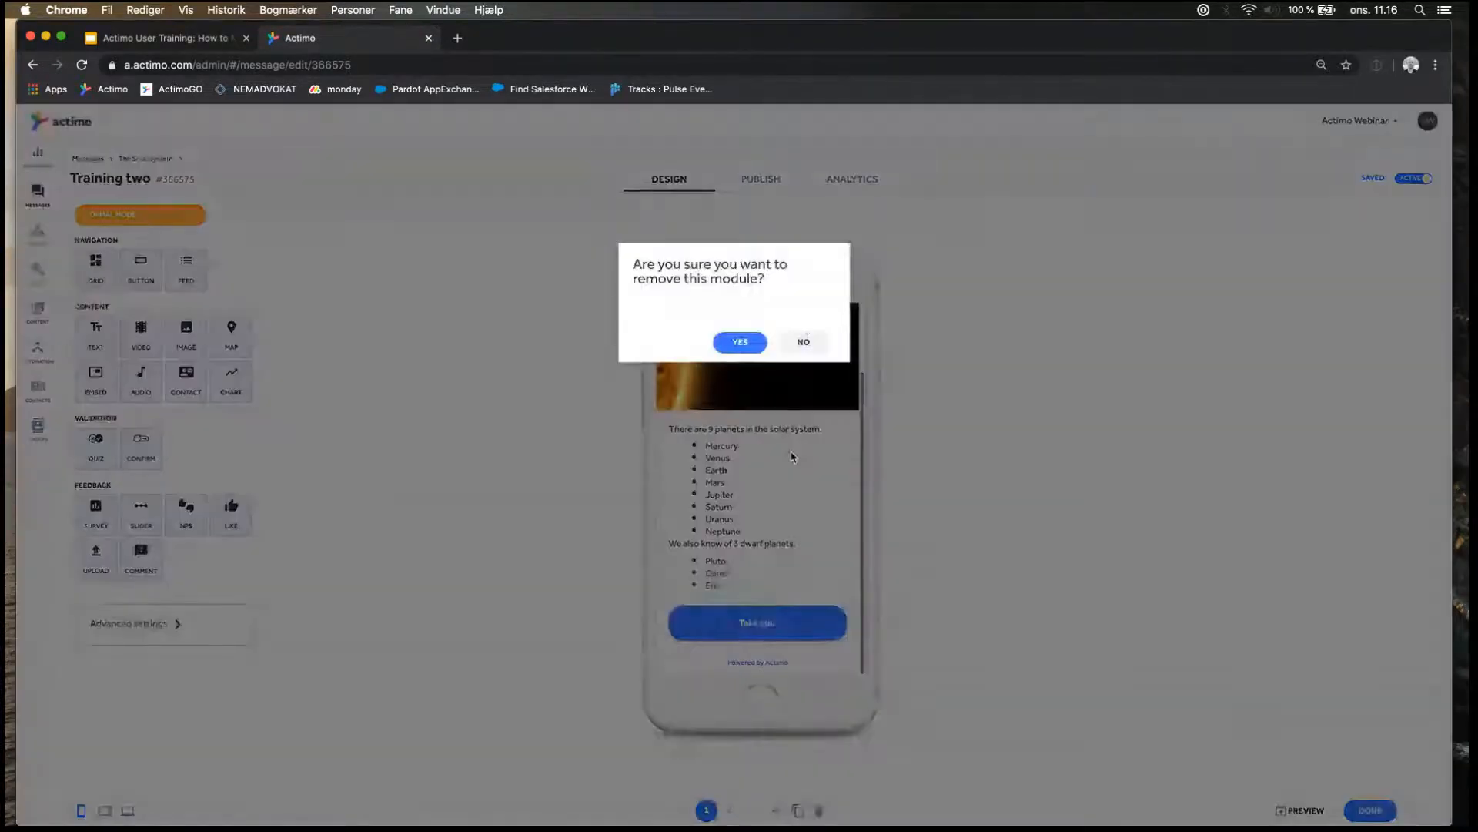
pyautogui.click(741, 343)
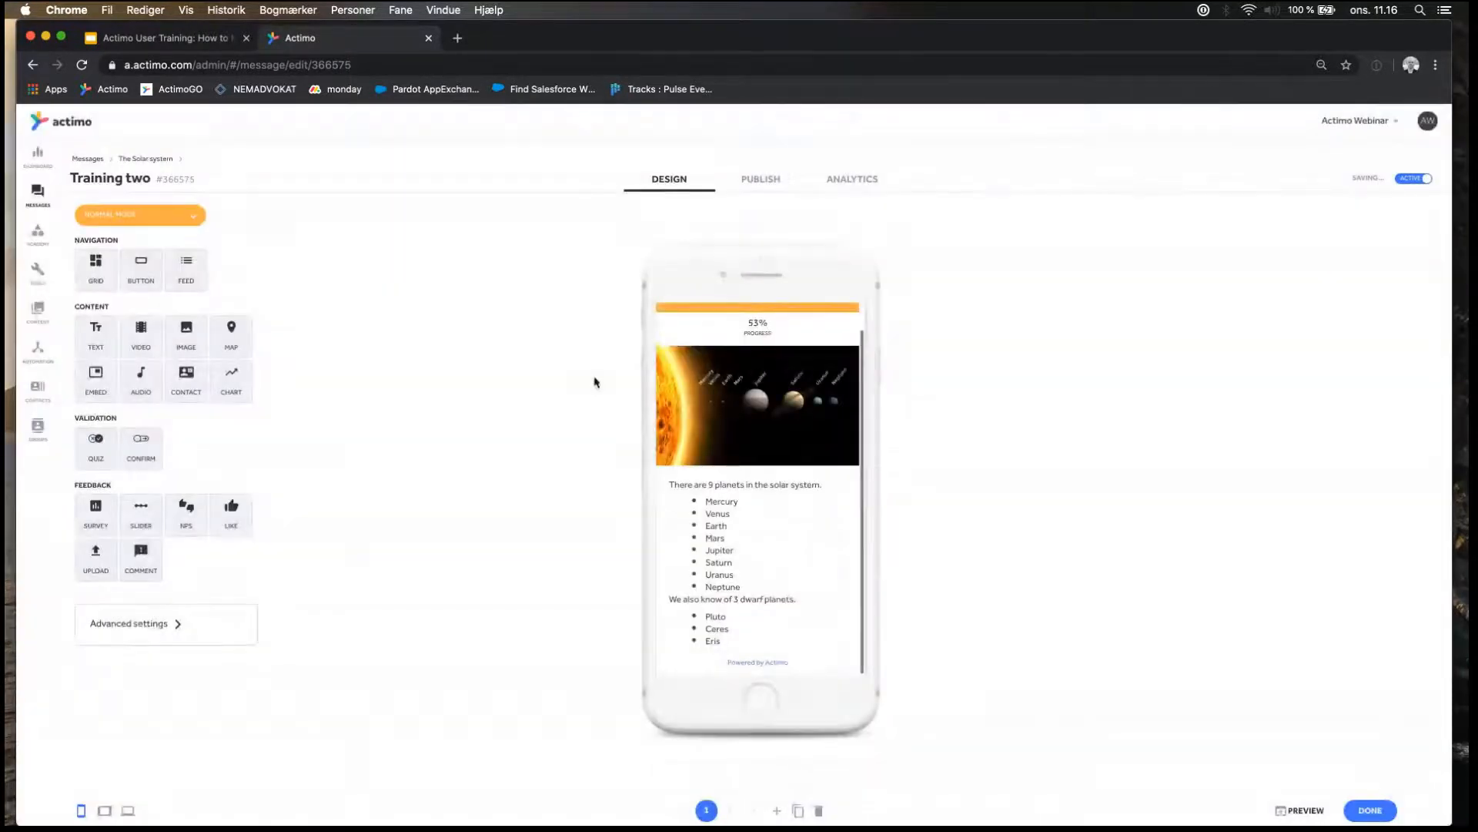
pyautogui.click(146, 159)
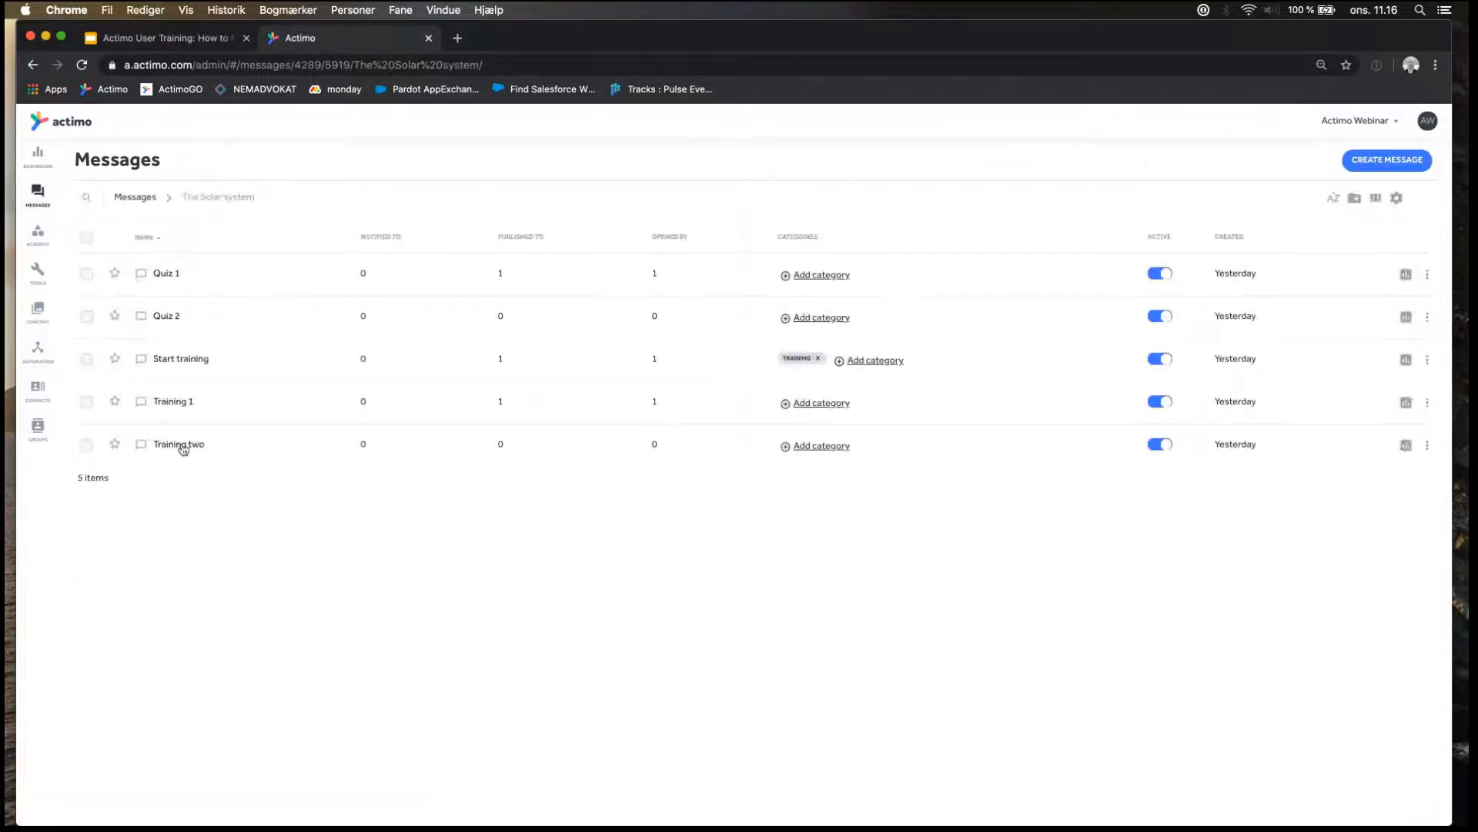
# Reopen the Training two message and try to go back to the messages overview.
pyautogui.click(182, 445)
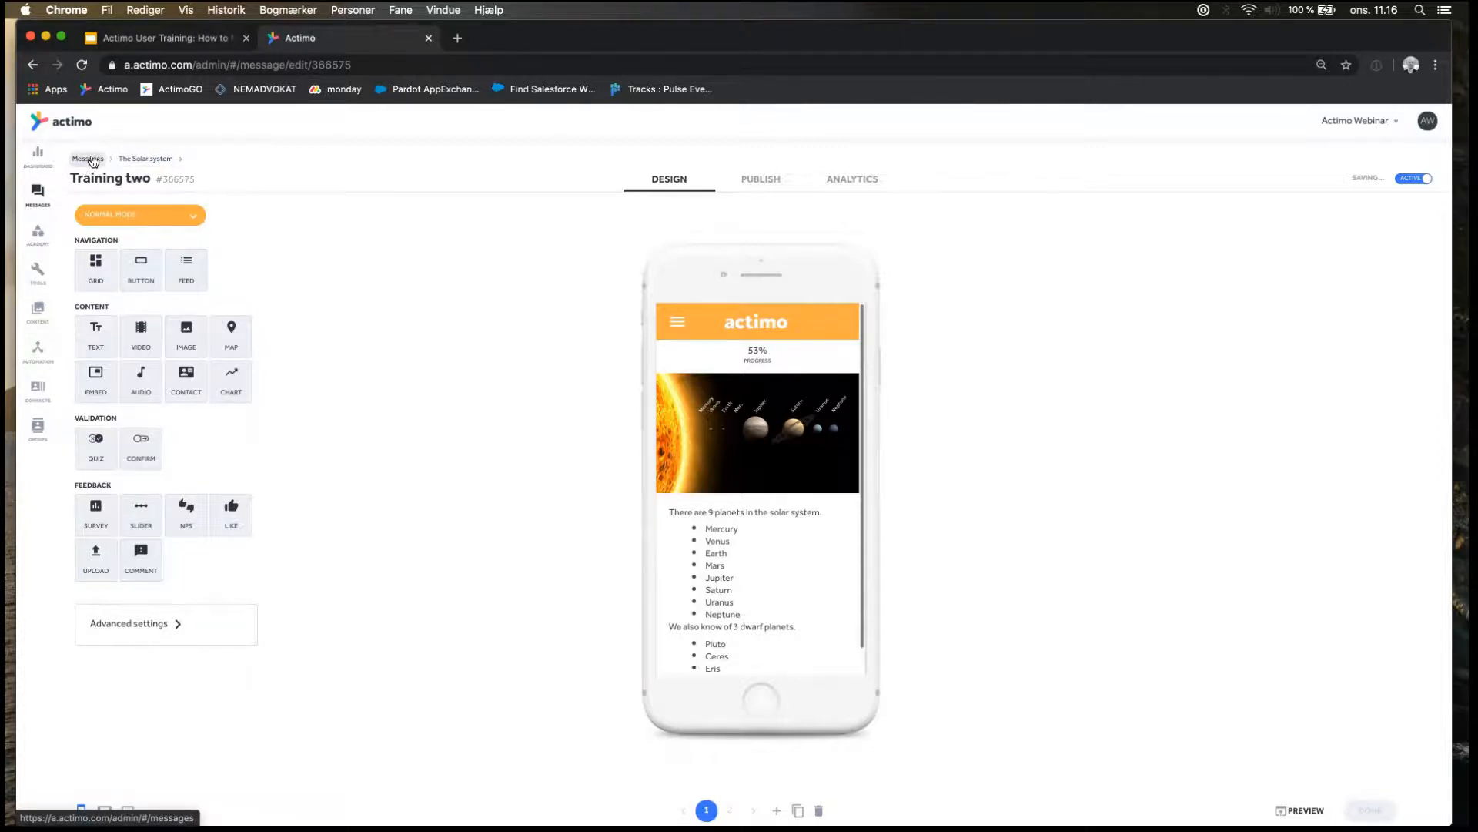
pyautogui.click(42, 204)
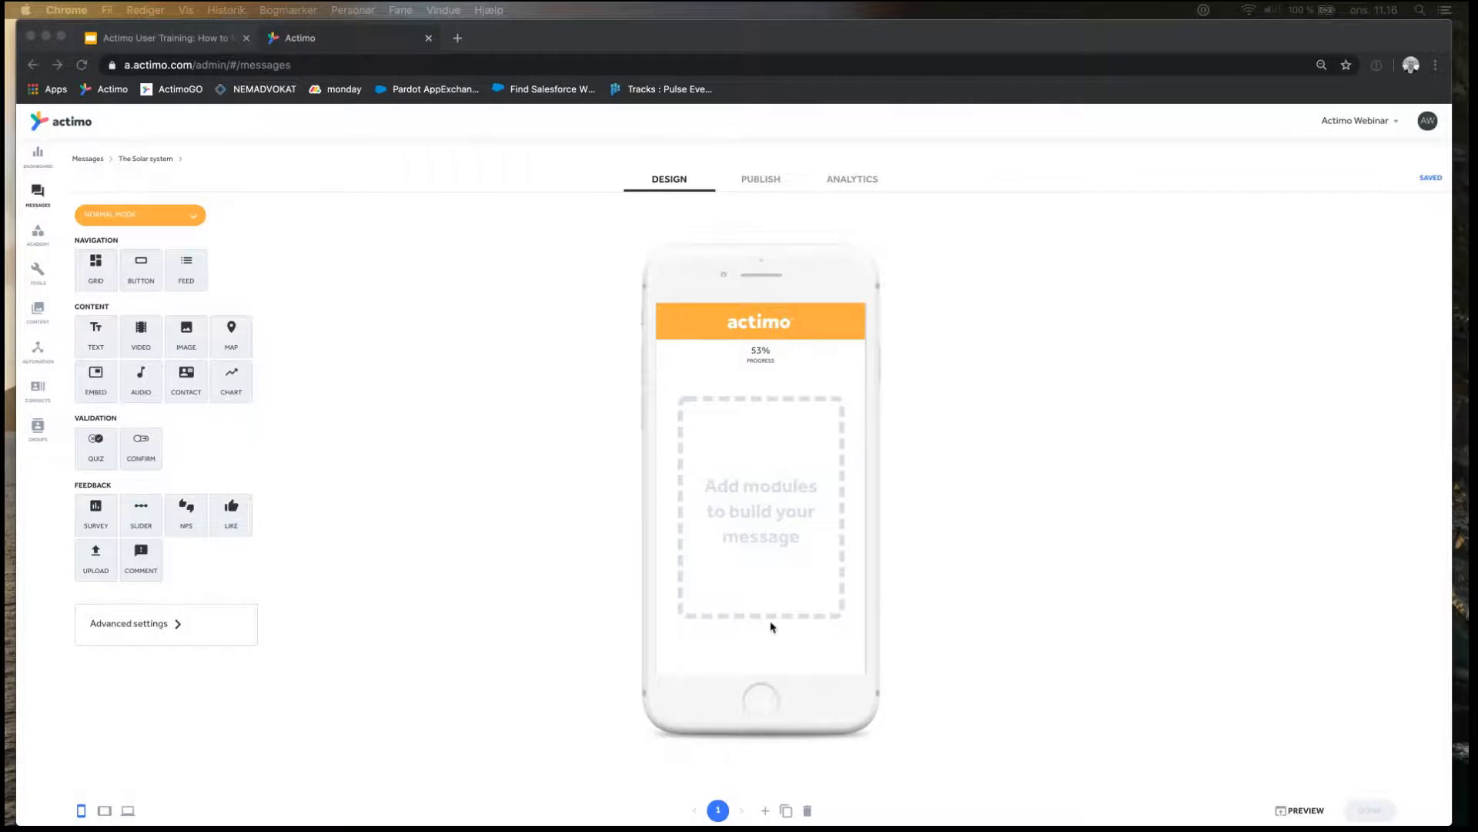
pyautogui.click(572, 567)
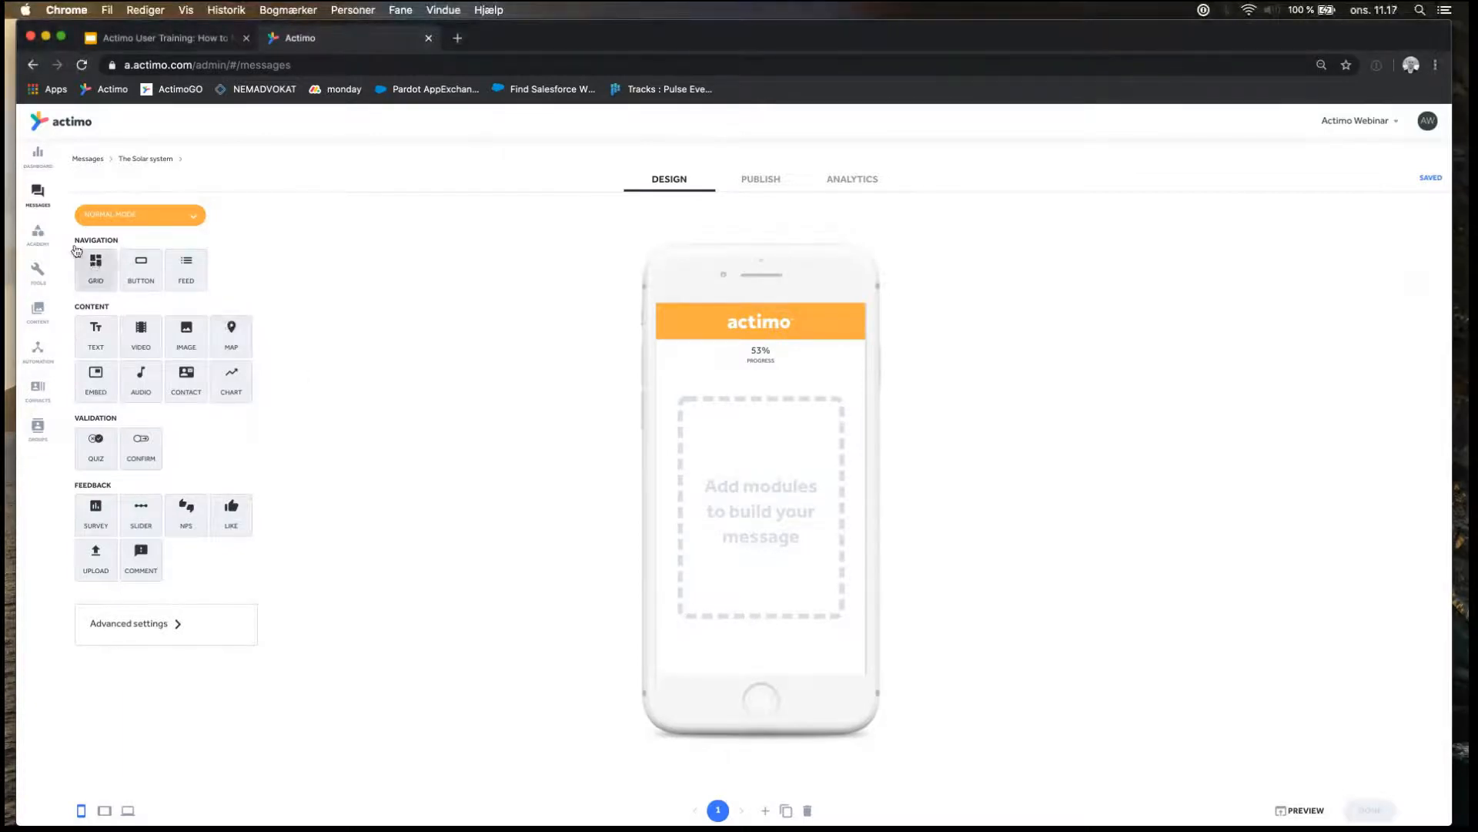
pyautogui.click(30, 193)
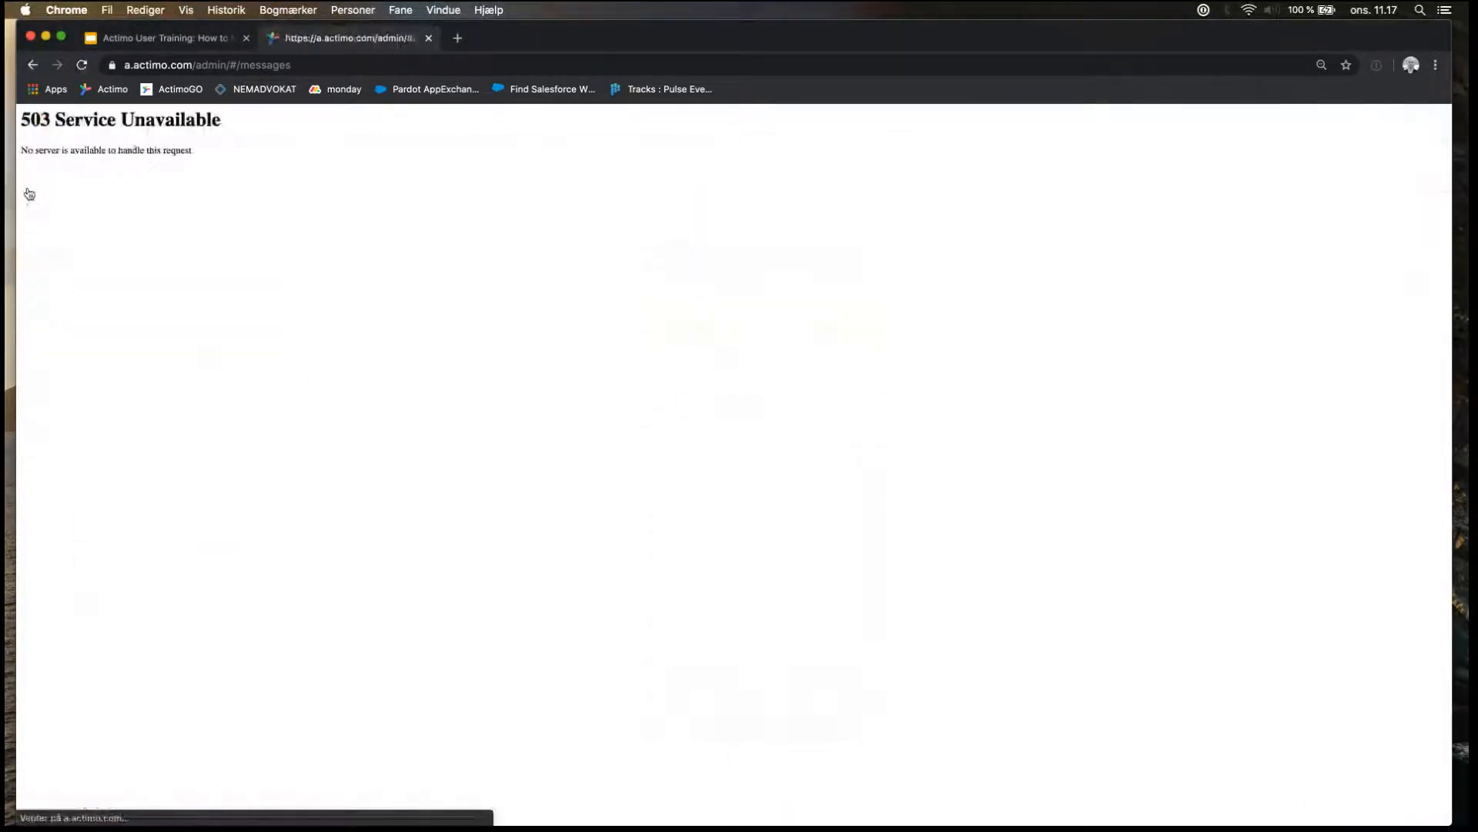
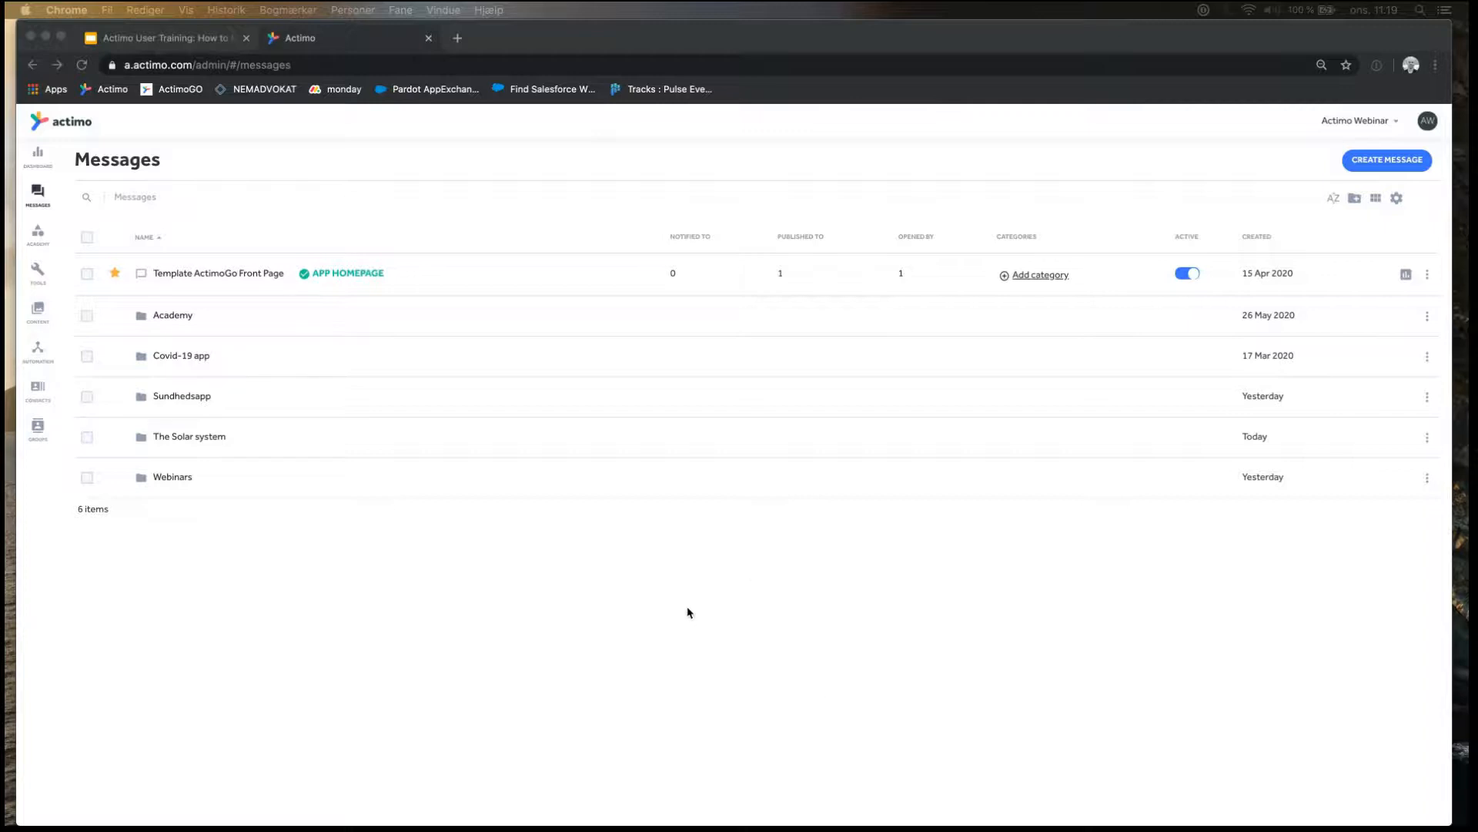
# Open Quiz 2 in The Solar system folder, remove its Continue button module, and return to the folder.
pyautogui.click(645, 613)
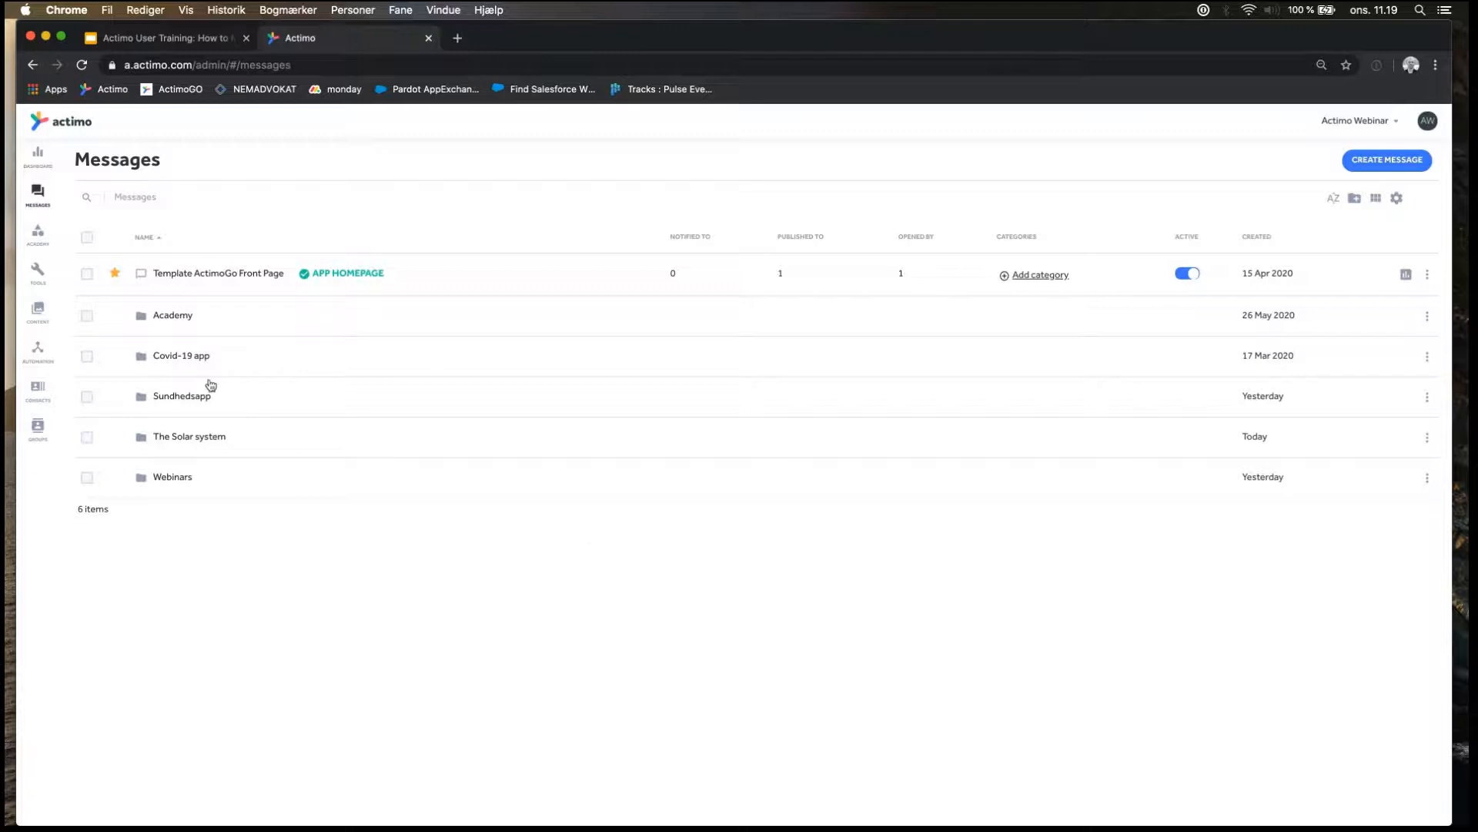
pyautogui.click(198, 436)
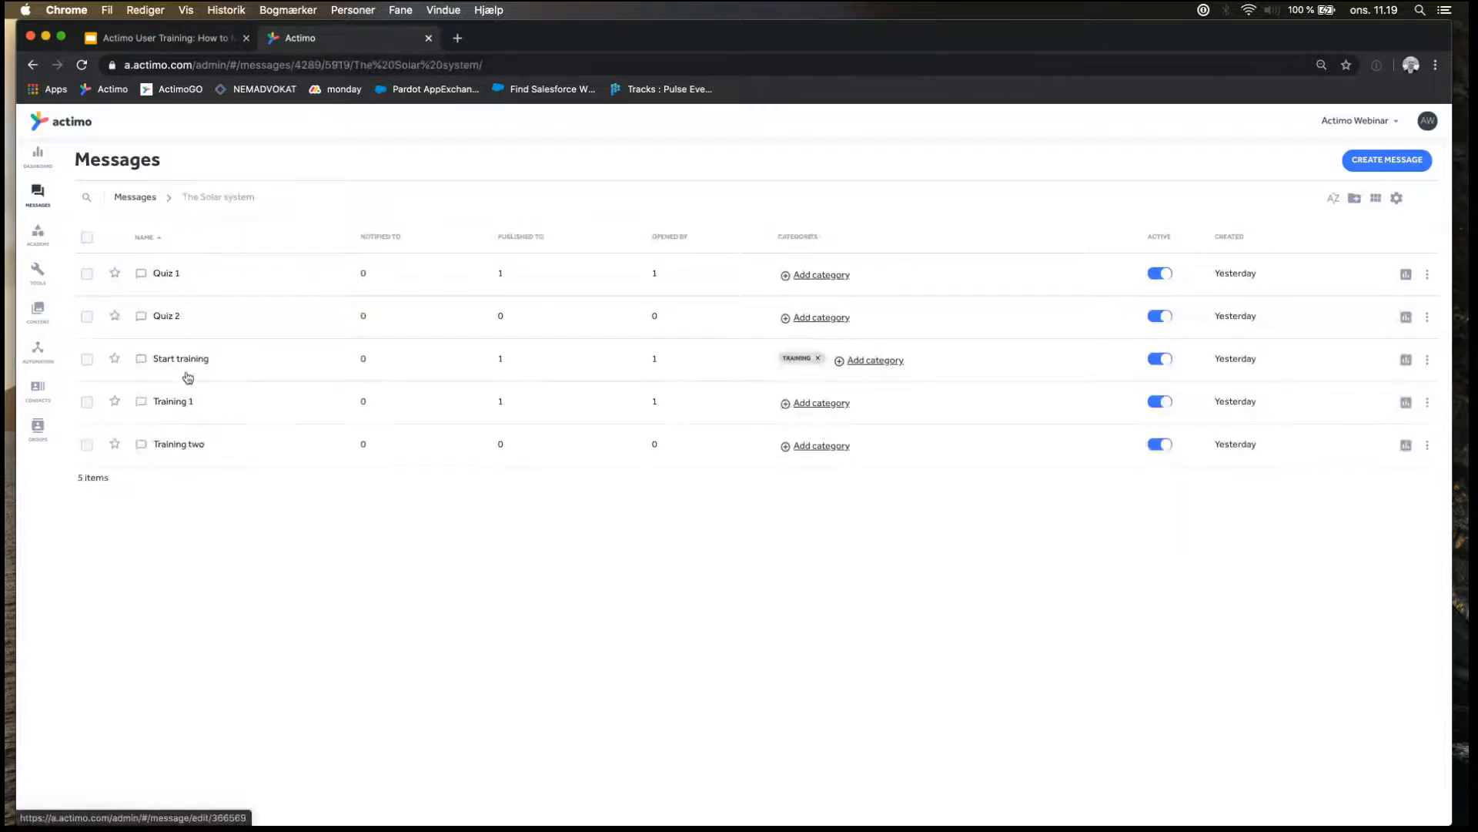
pyautogui.click(173, 314)
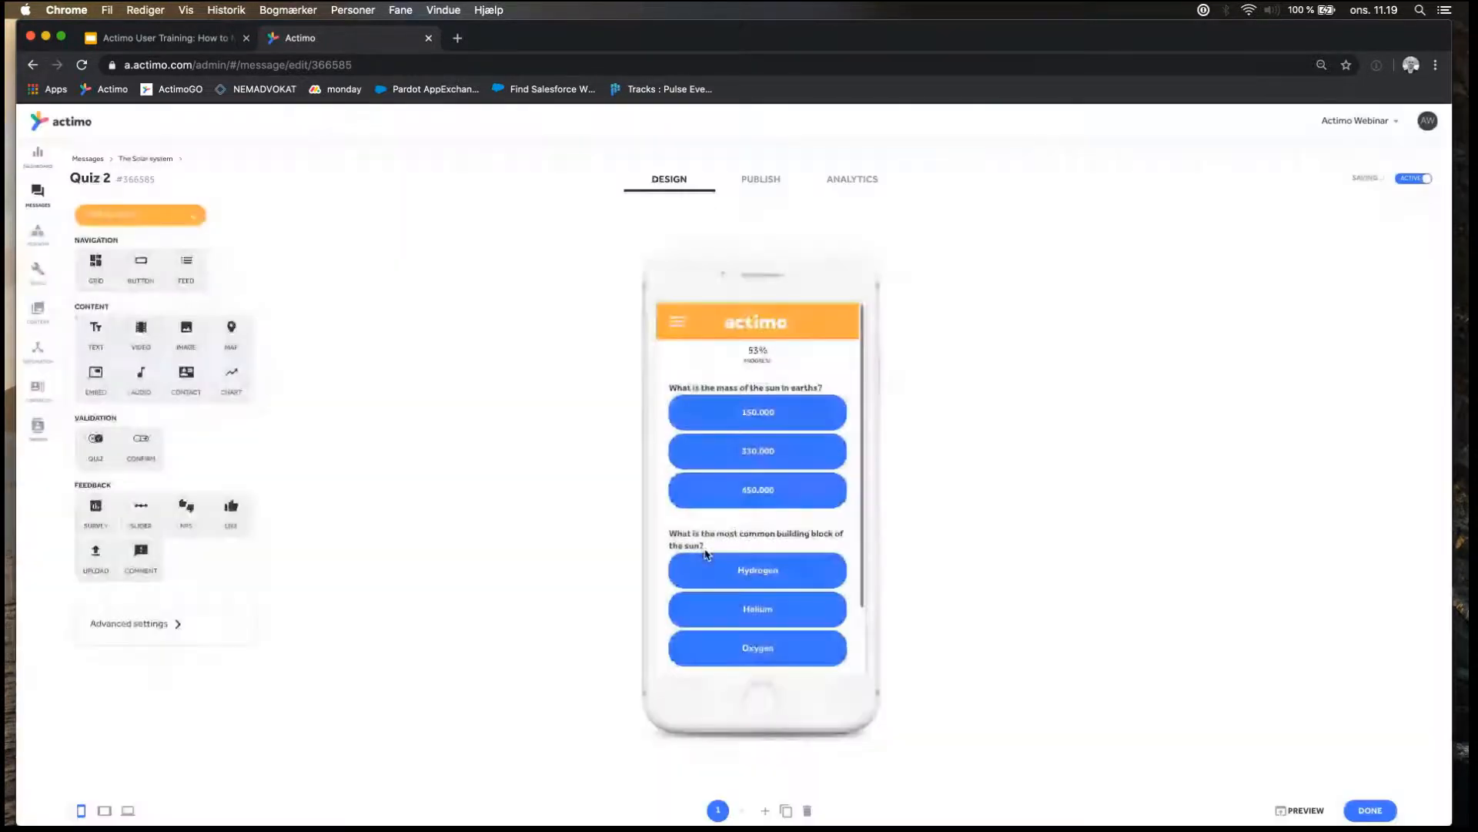
pyautogui.scroll(-2, 716, 551)
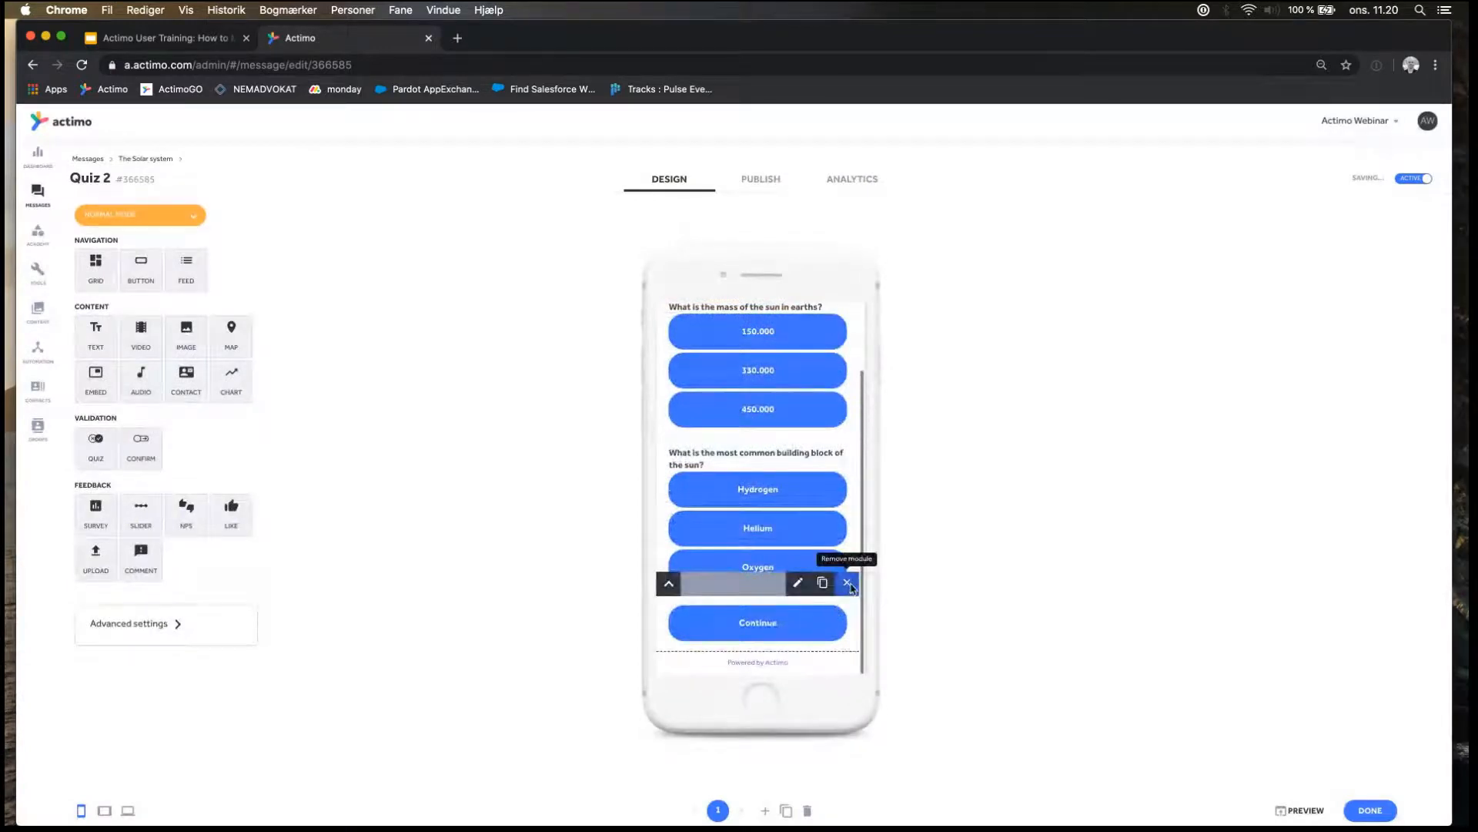
pyautogui.click(847, 583)
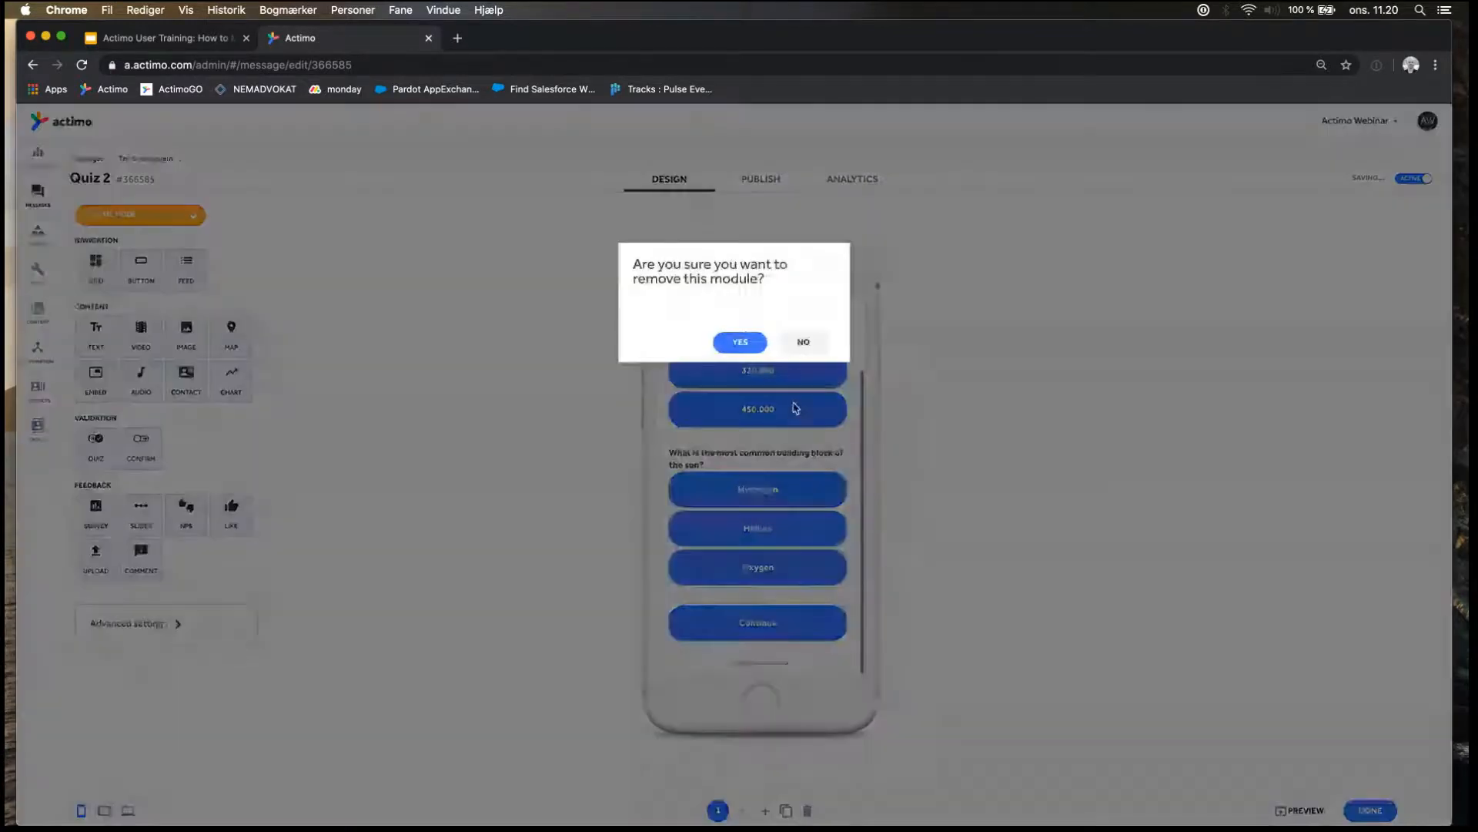
pyautogui.click(740, 343)
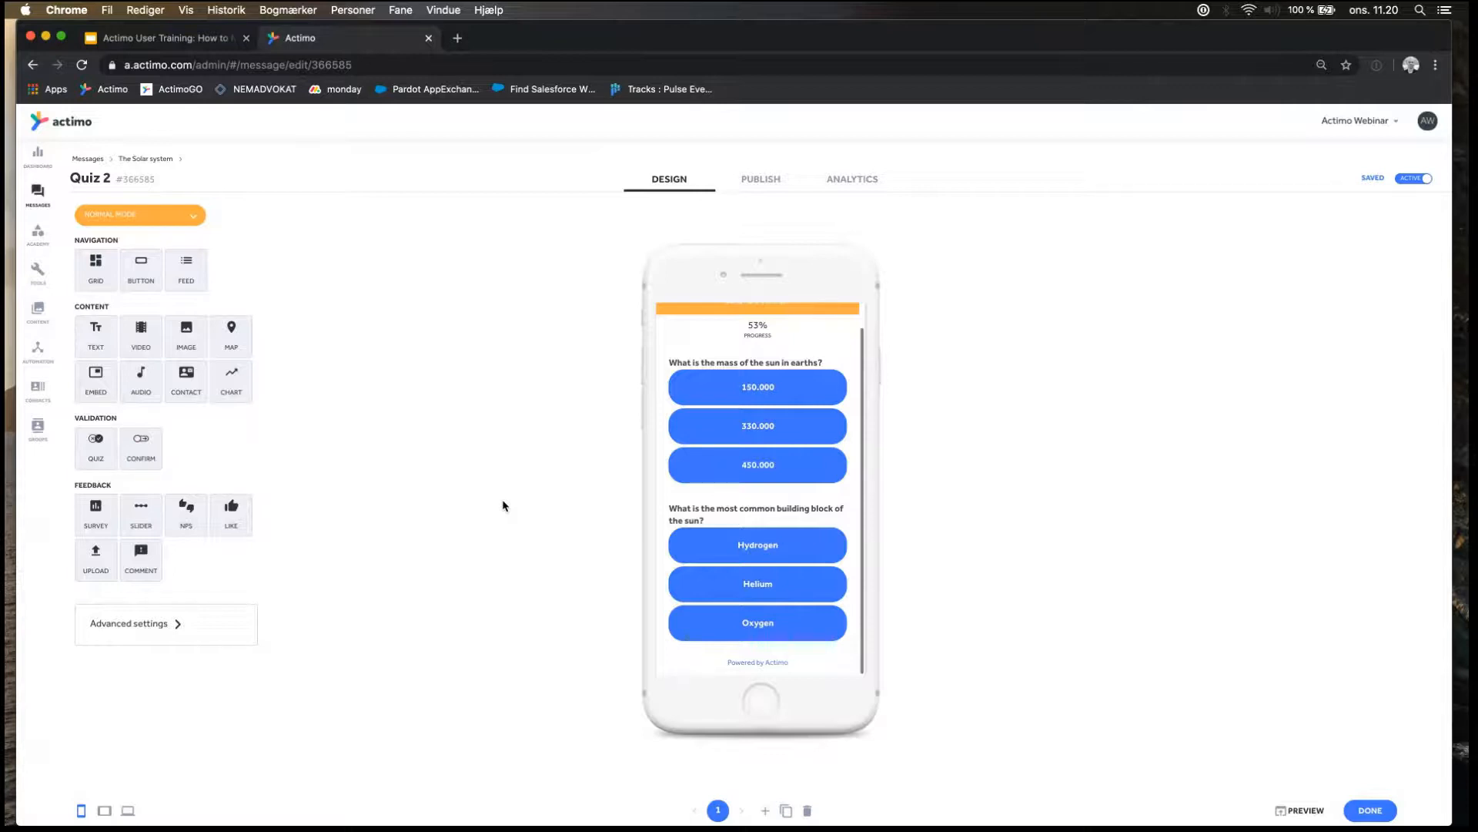
pyautogui.click(138, 160)
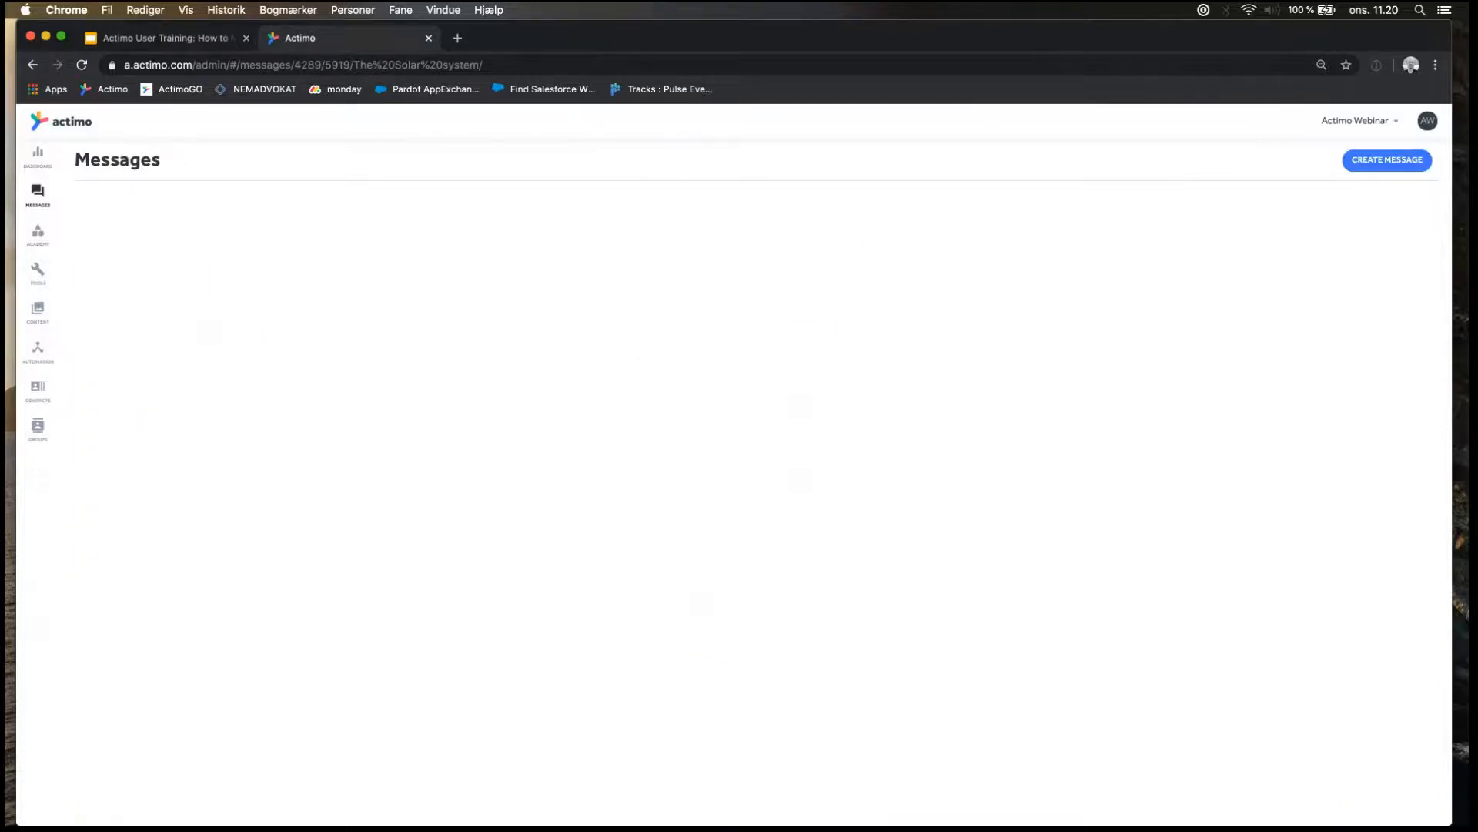
# Switch to the phone mirror in QuickTime Player and look at the Start training entry on the app homepage.
pyautogui.press('super+Tab')
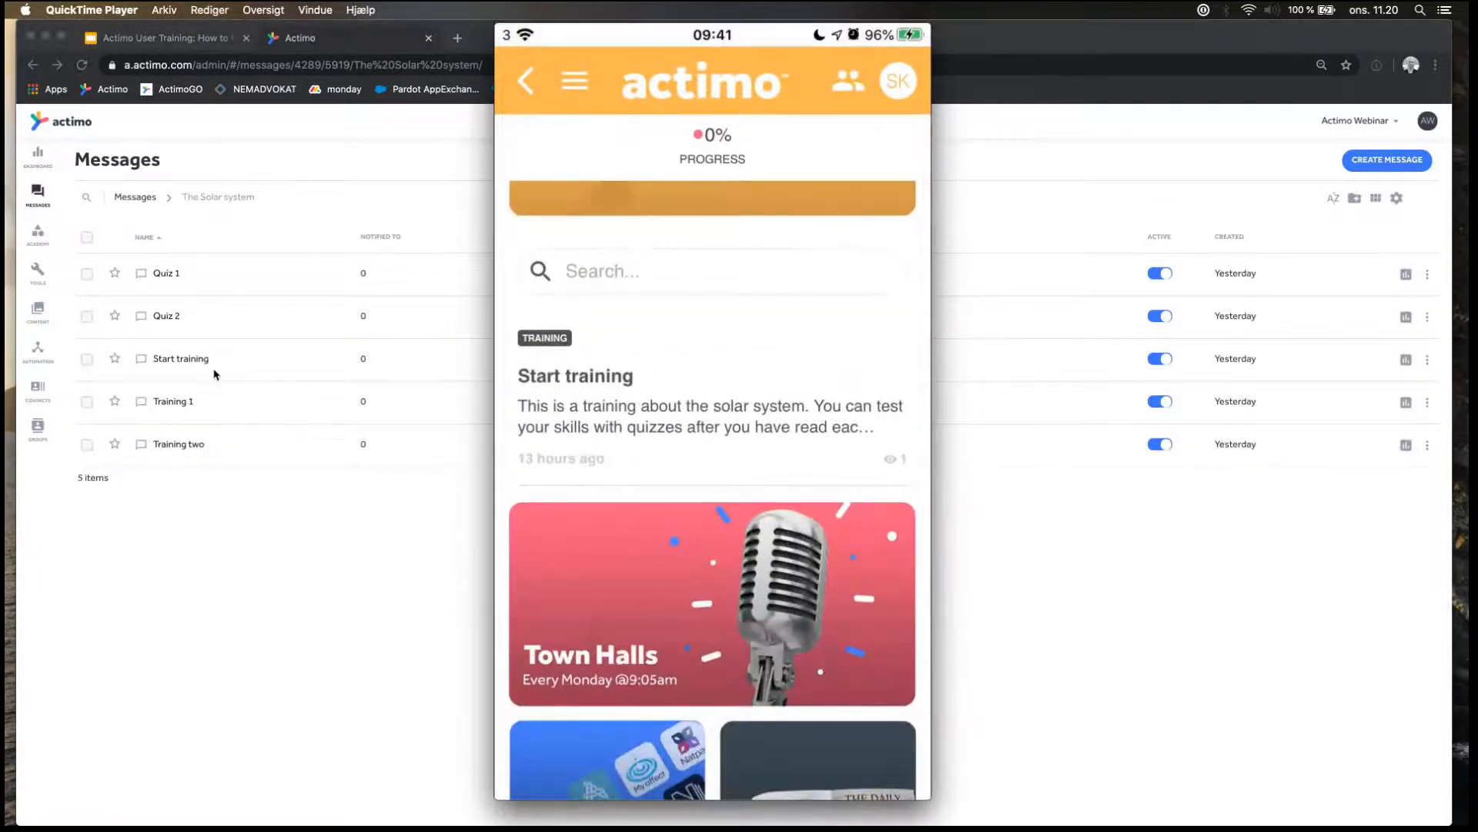
pyautogui.moveTo(644, 382)
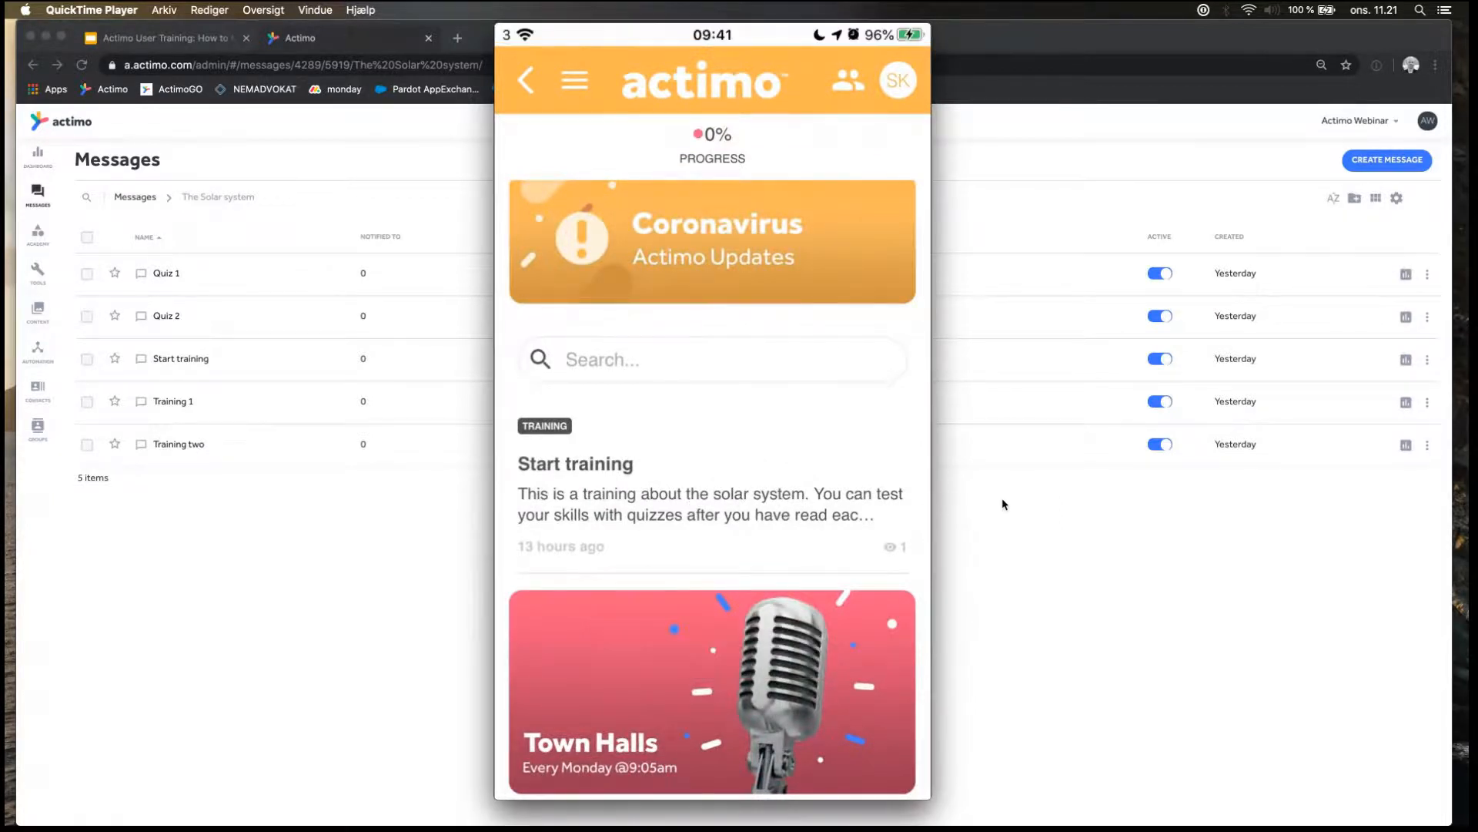
pyautogui.click(1089, 489)
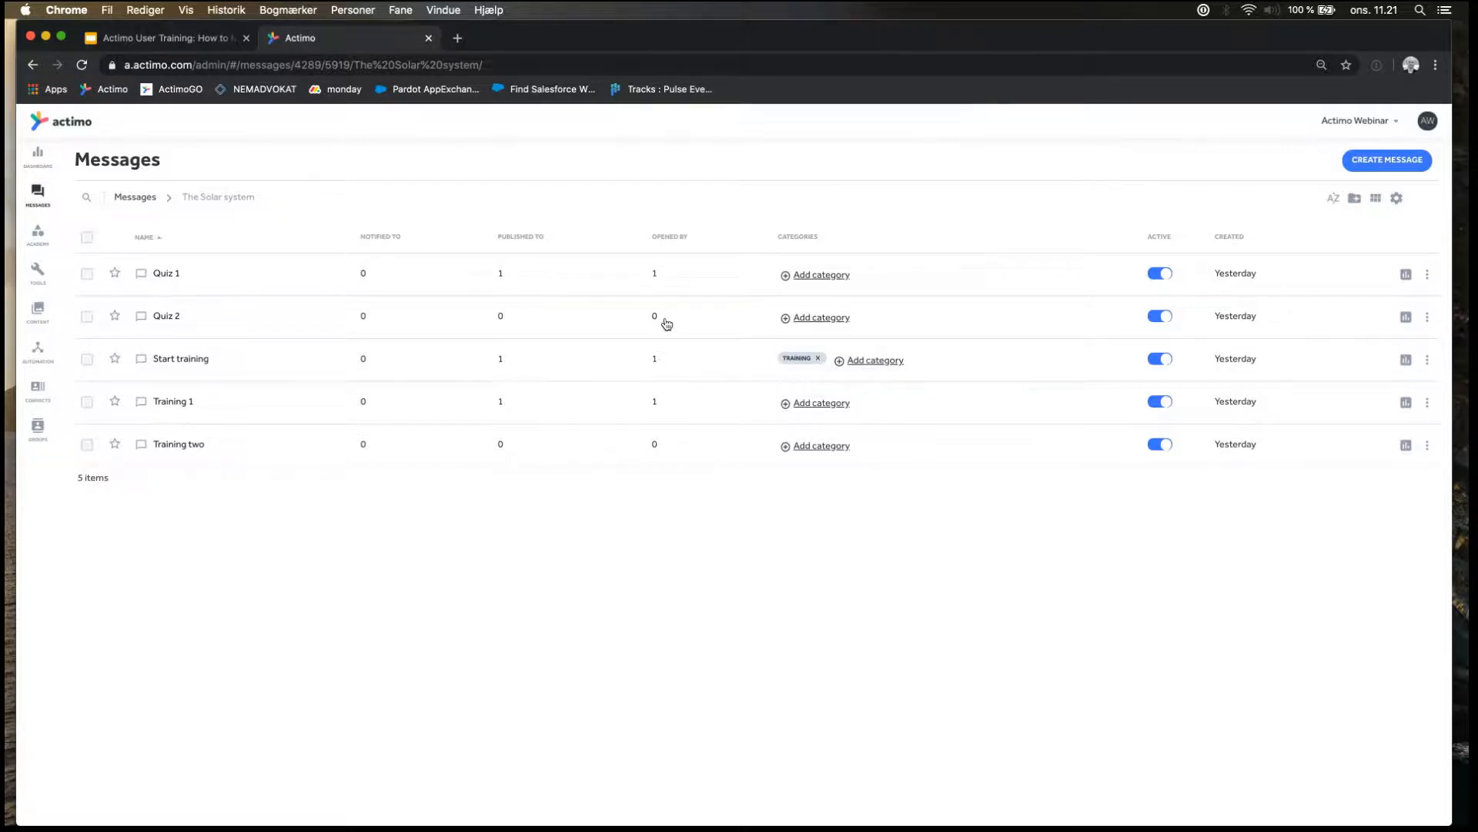
# Remove the Training category from the Start training message and check the app homepage in the QuickTime Player phone mirror.
pyautogui.click(819, 359)
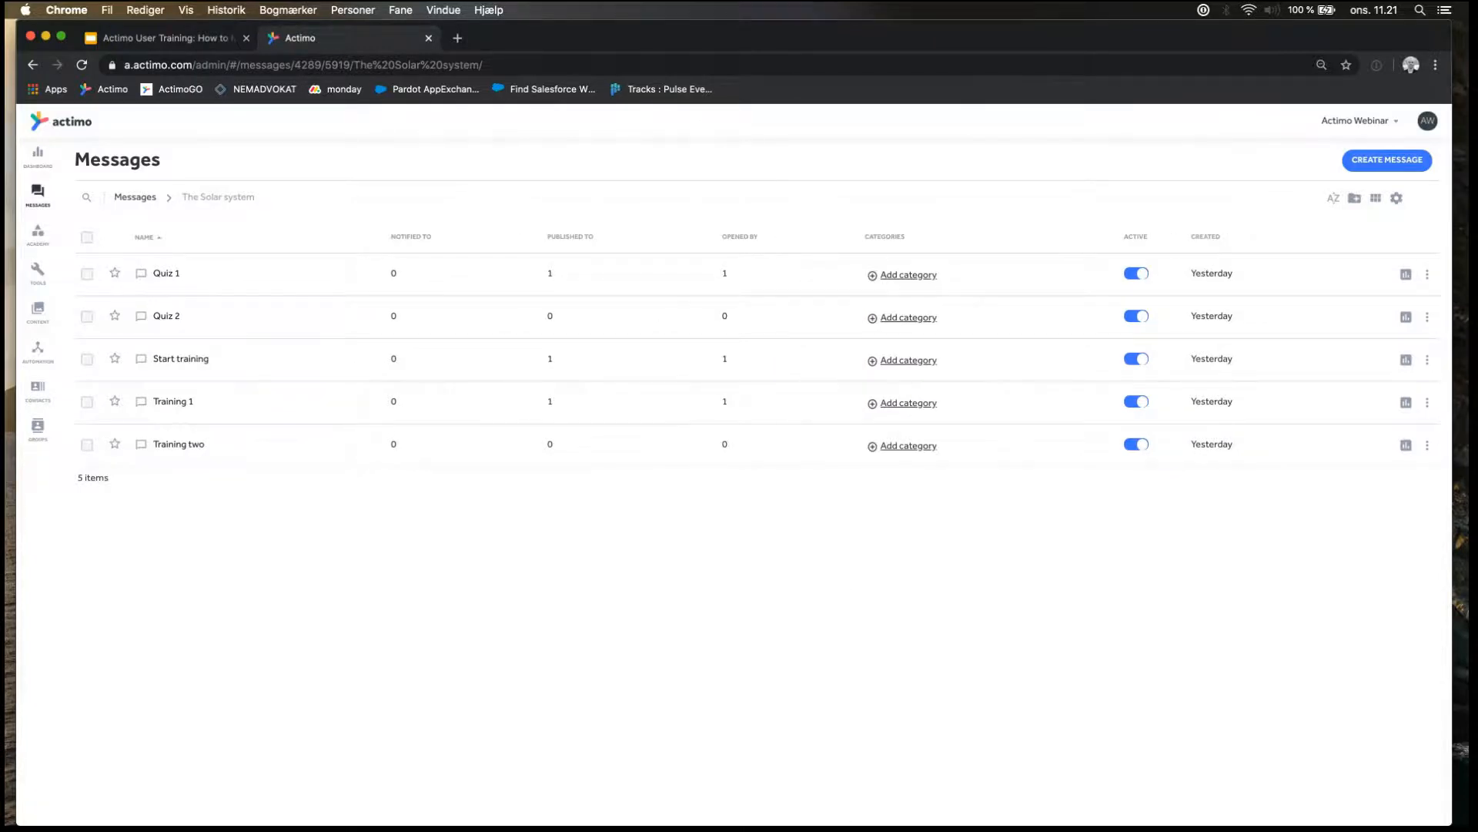
pyautogui.press('super+Tab')
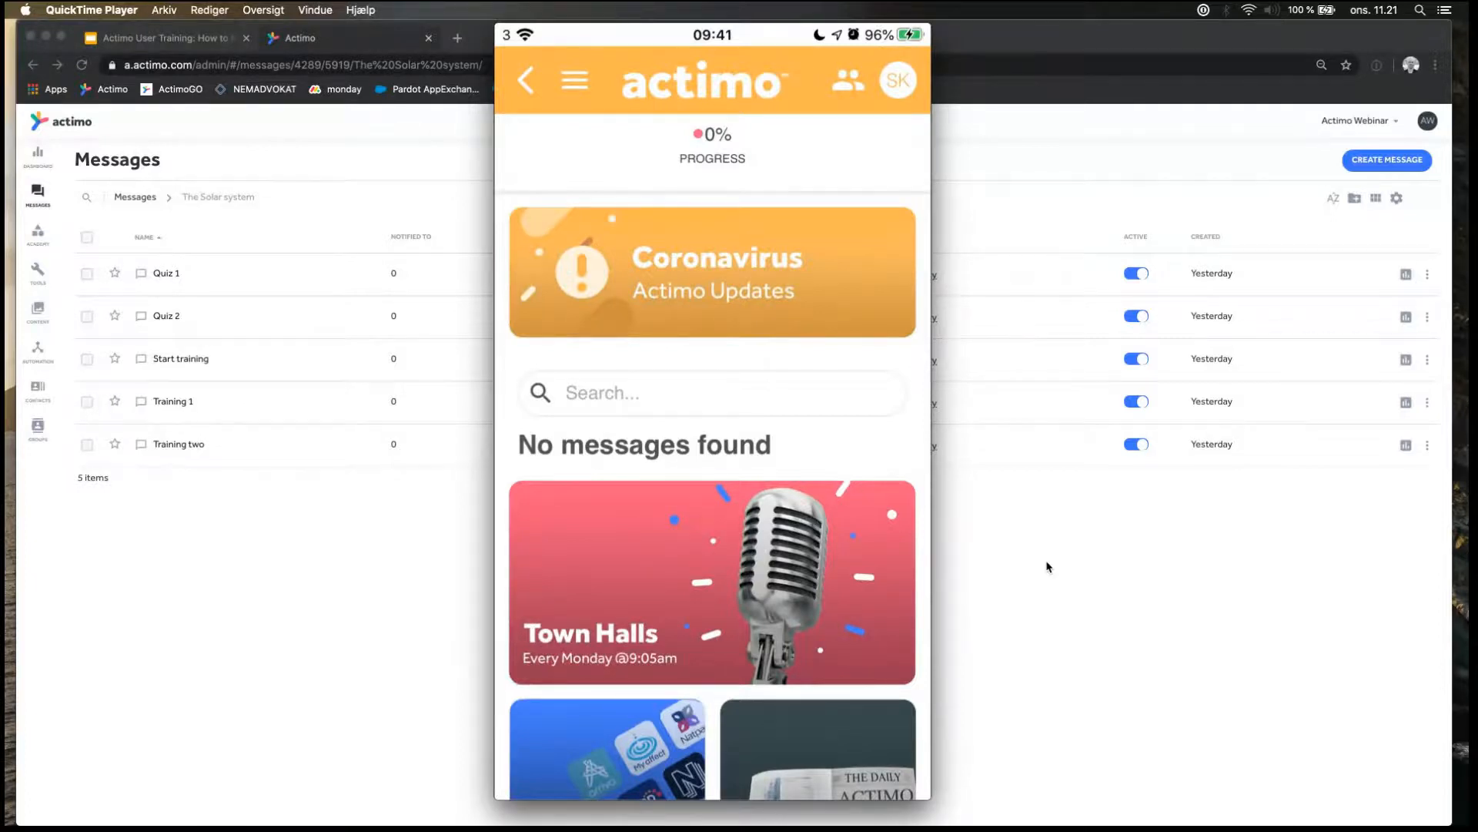
pyautogui.click(1046, 567)
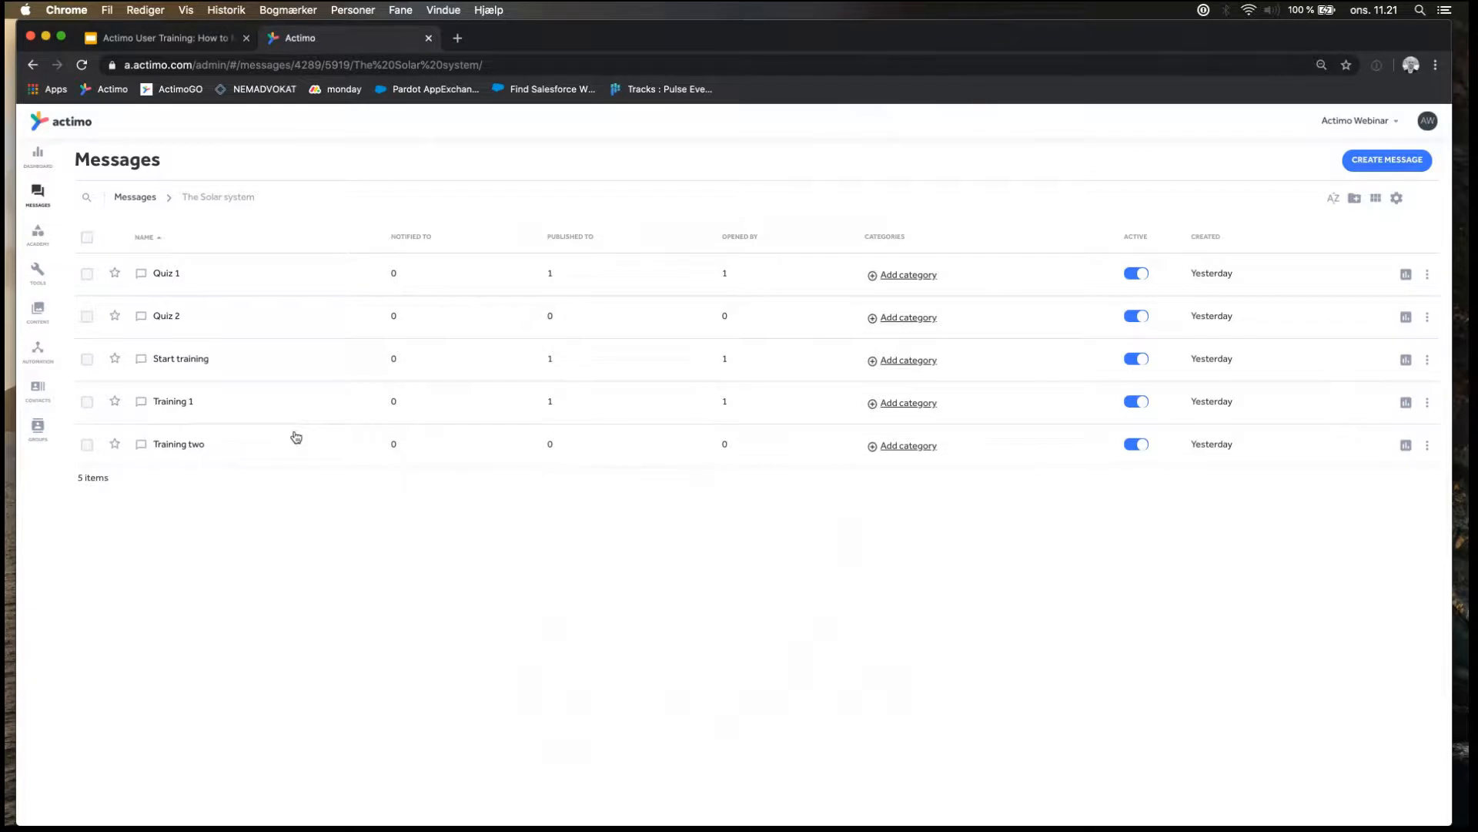
# Create a new academy named "Learn the basics of the solar system", leaving its image and description empty.
pyautogui.click(86, 198)
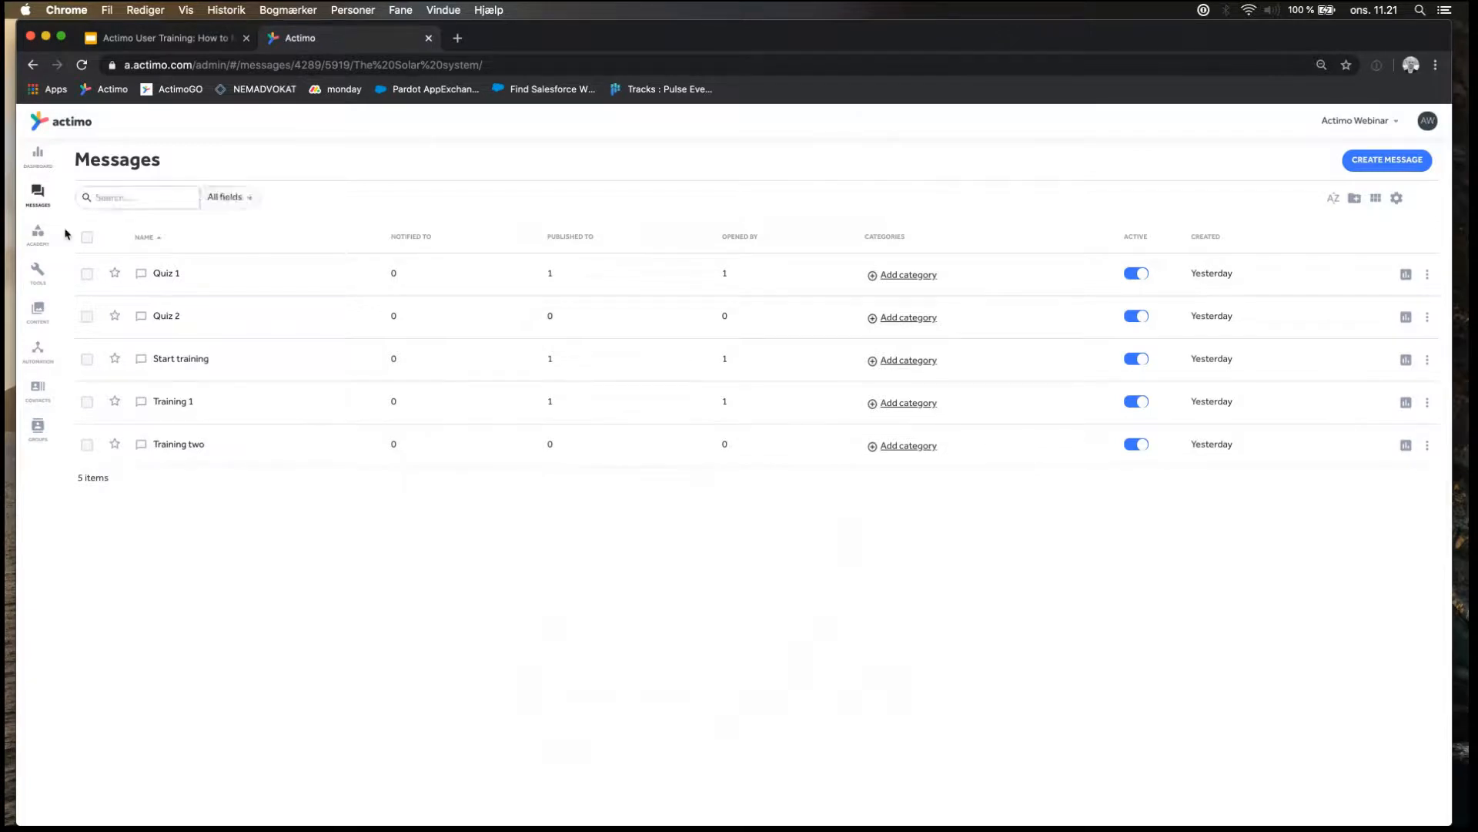
pyautogui.click(35, 240)
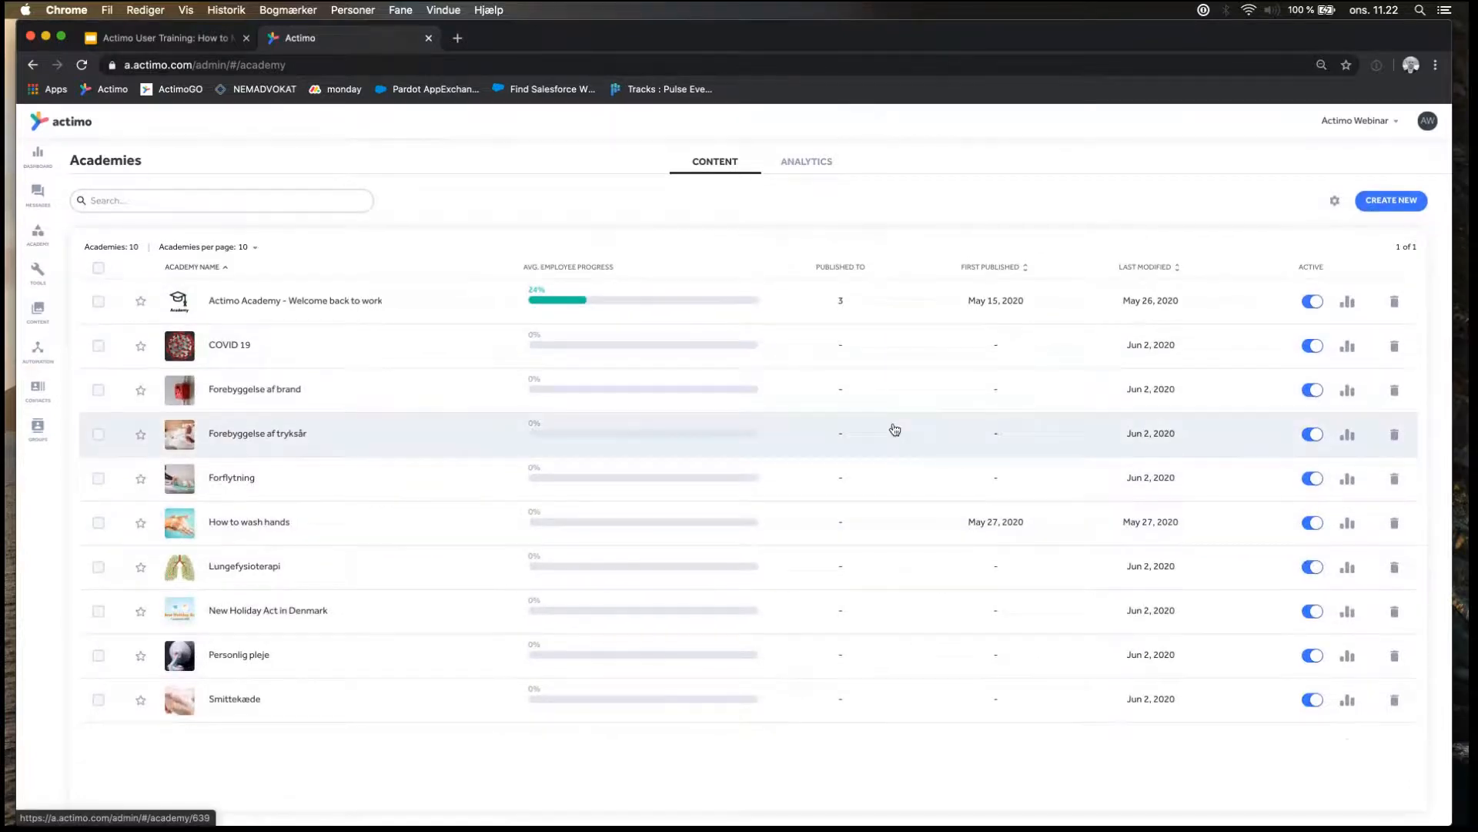
pyautogui.click(1393, 206)
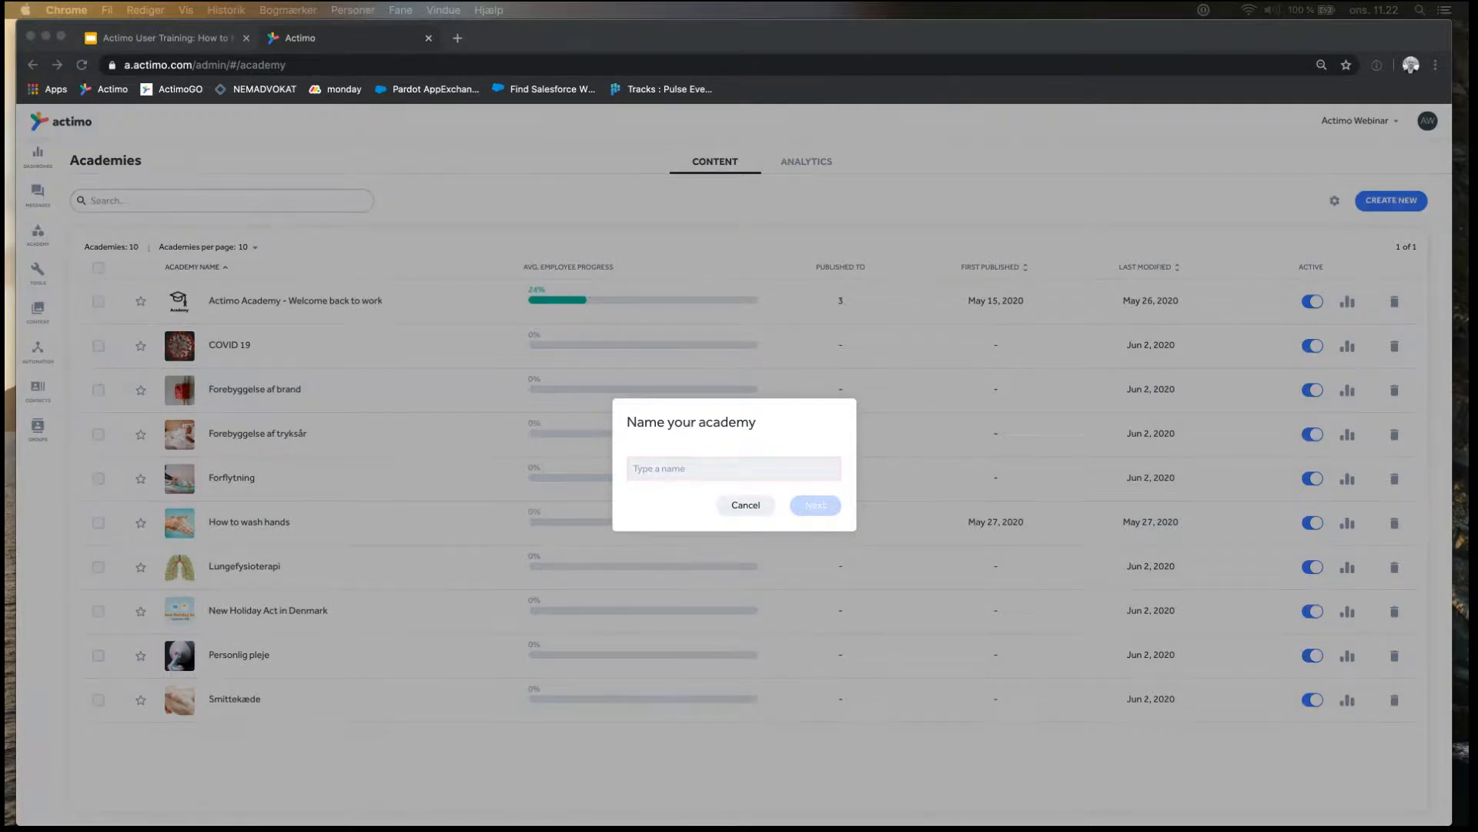
pyautogui.click(769, 467)
pyautogui.write('Learn the basics of the solar system')
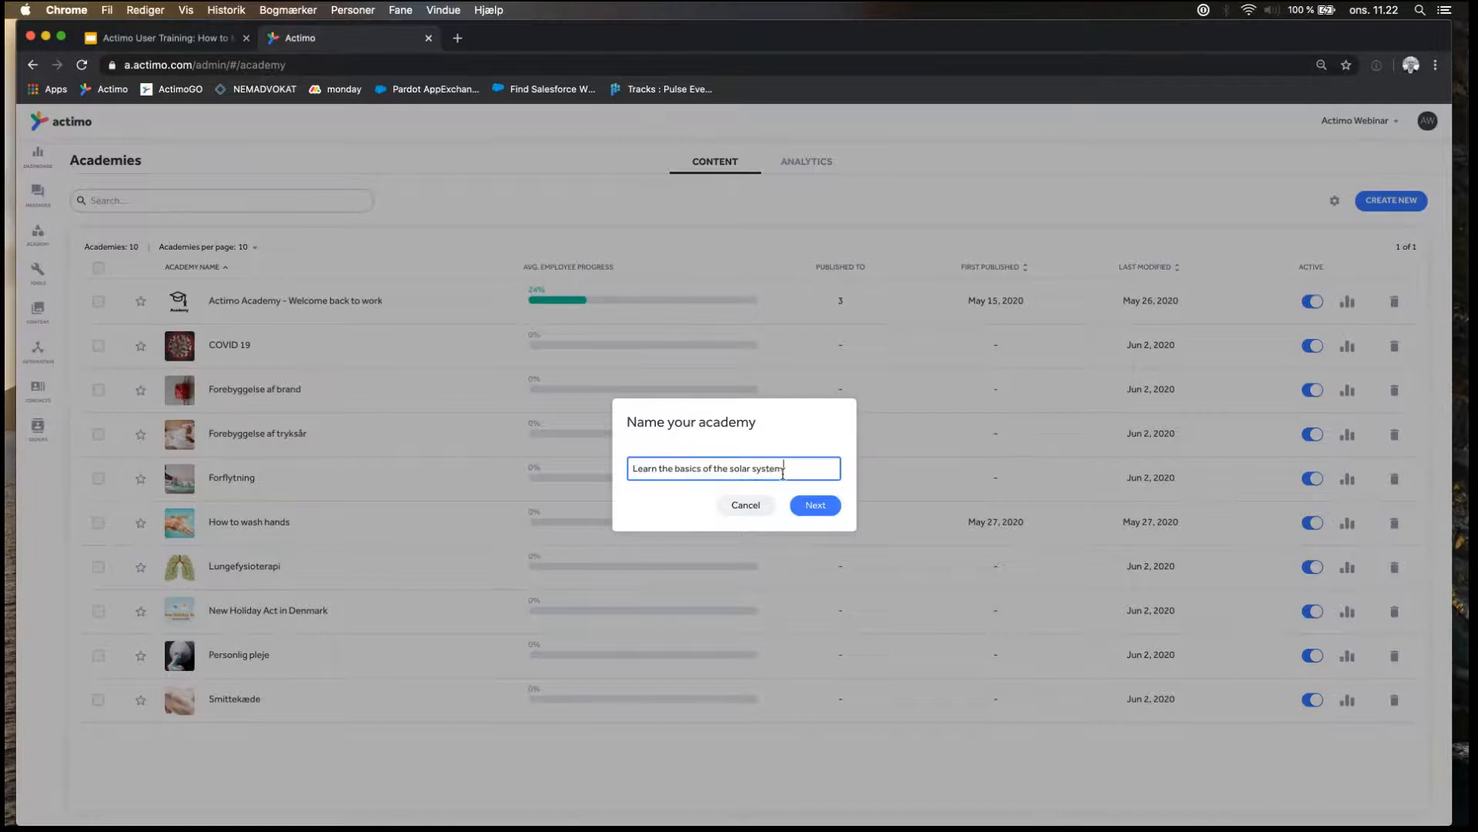
pyautogui.click(817, 506)
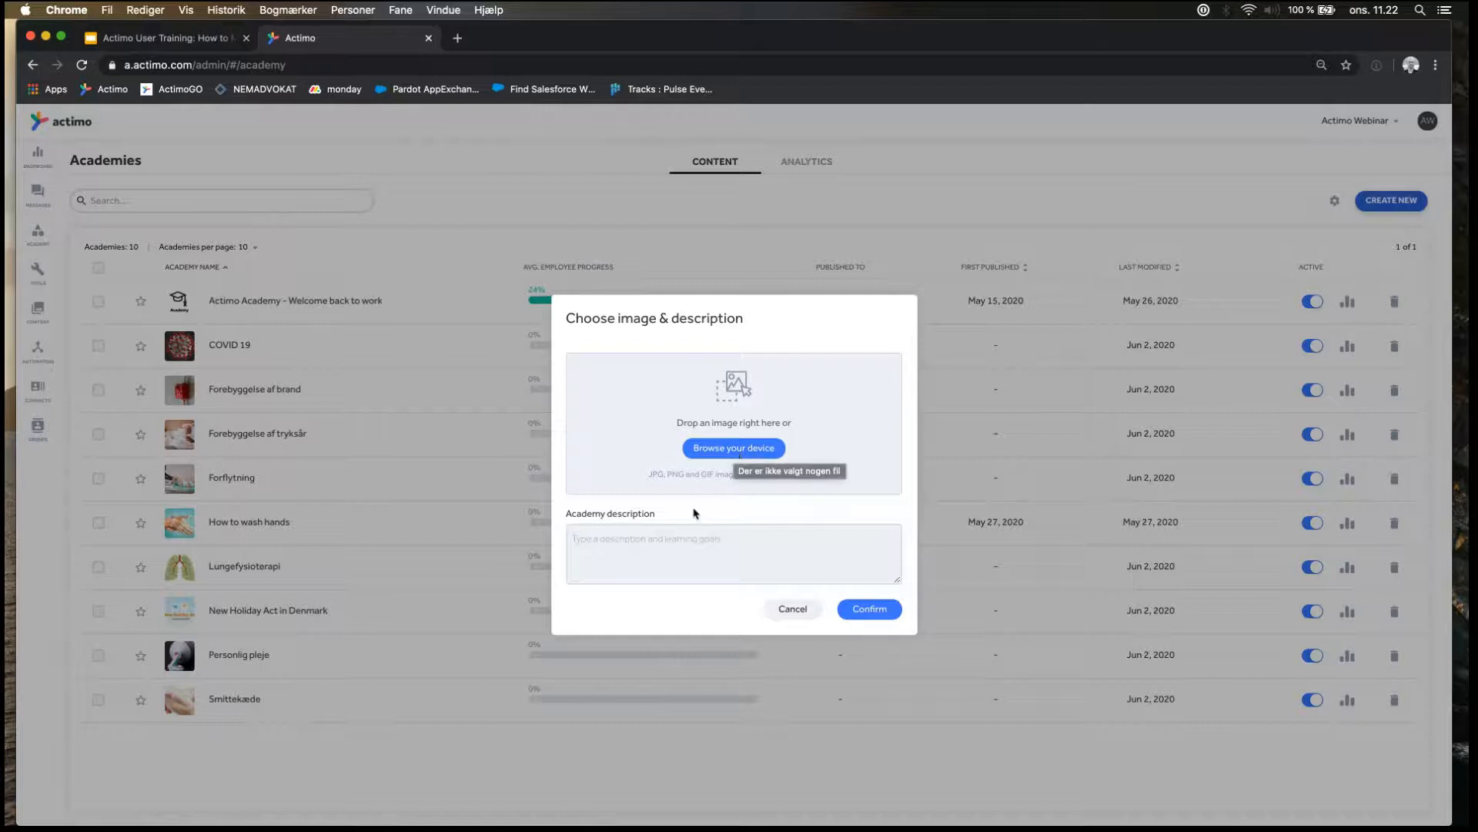
pyautogui.click(653, 543)
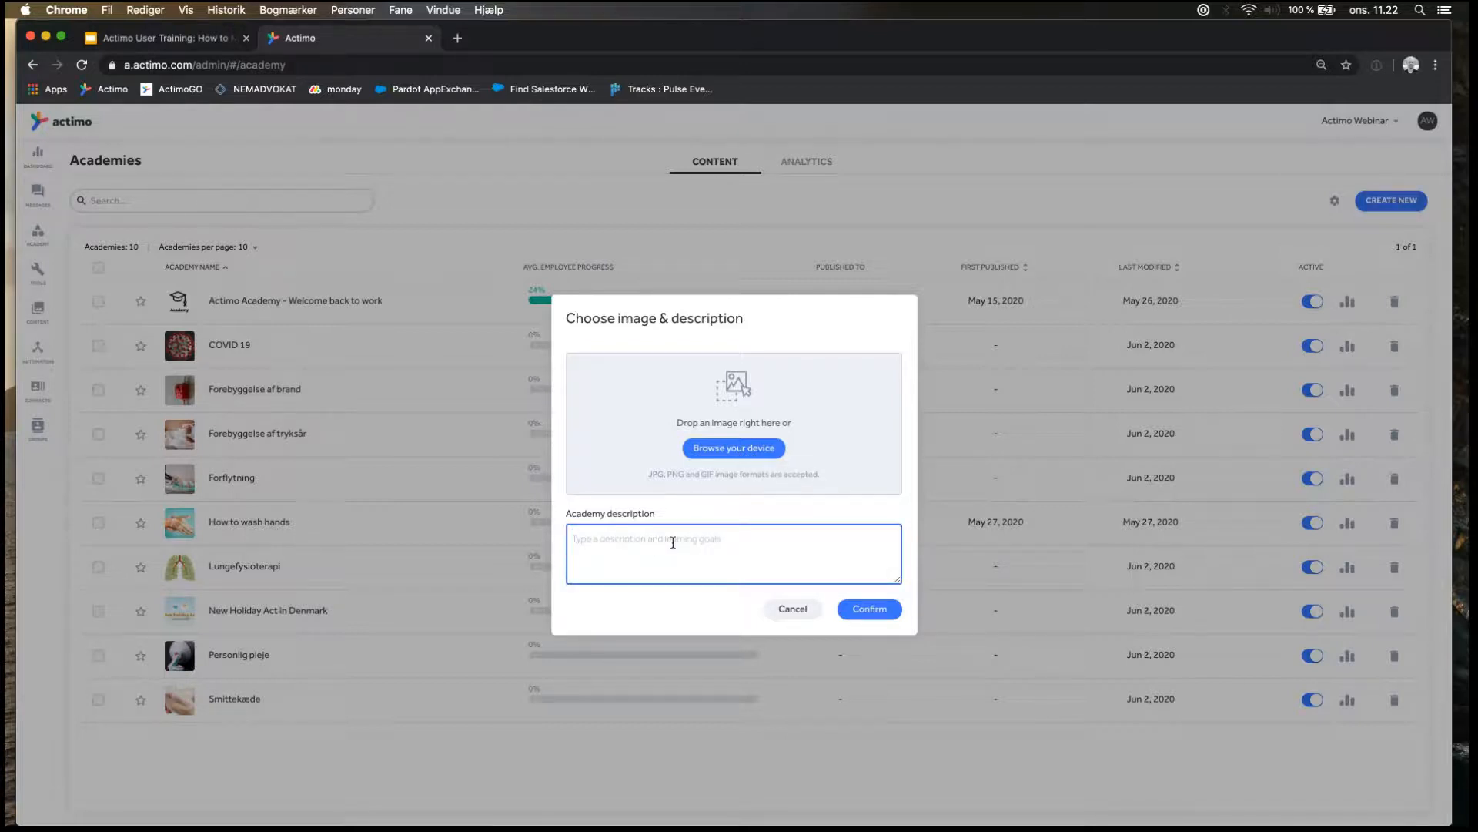
pyautogui.click(873, 613)
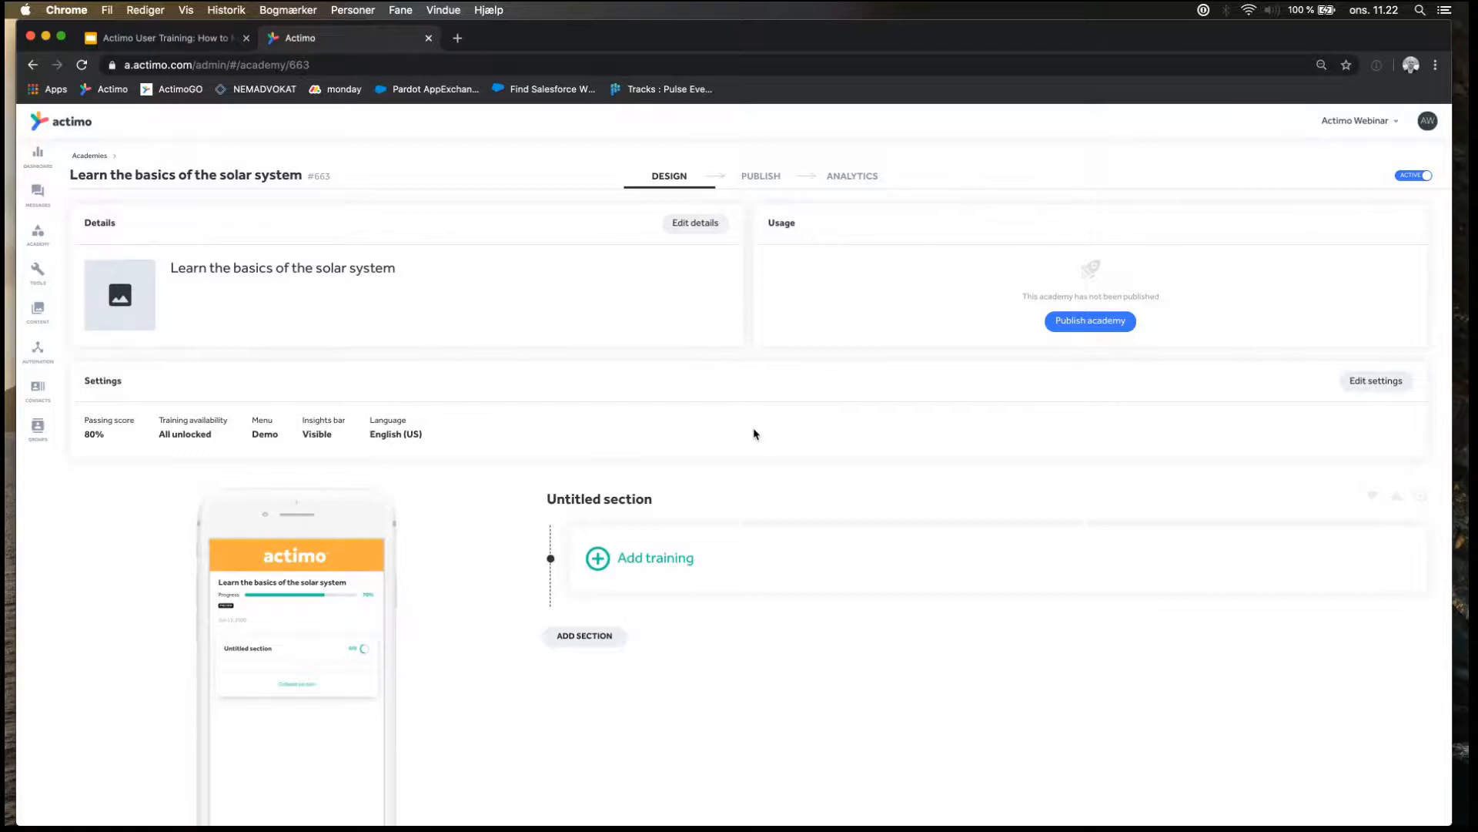
# Rename the academy's untitled section to "Moon 101".
pyautogui.click(619, 501)
pyautogui.tripleClick(619, 502)
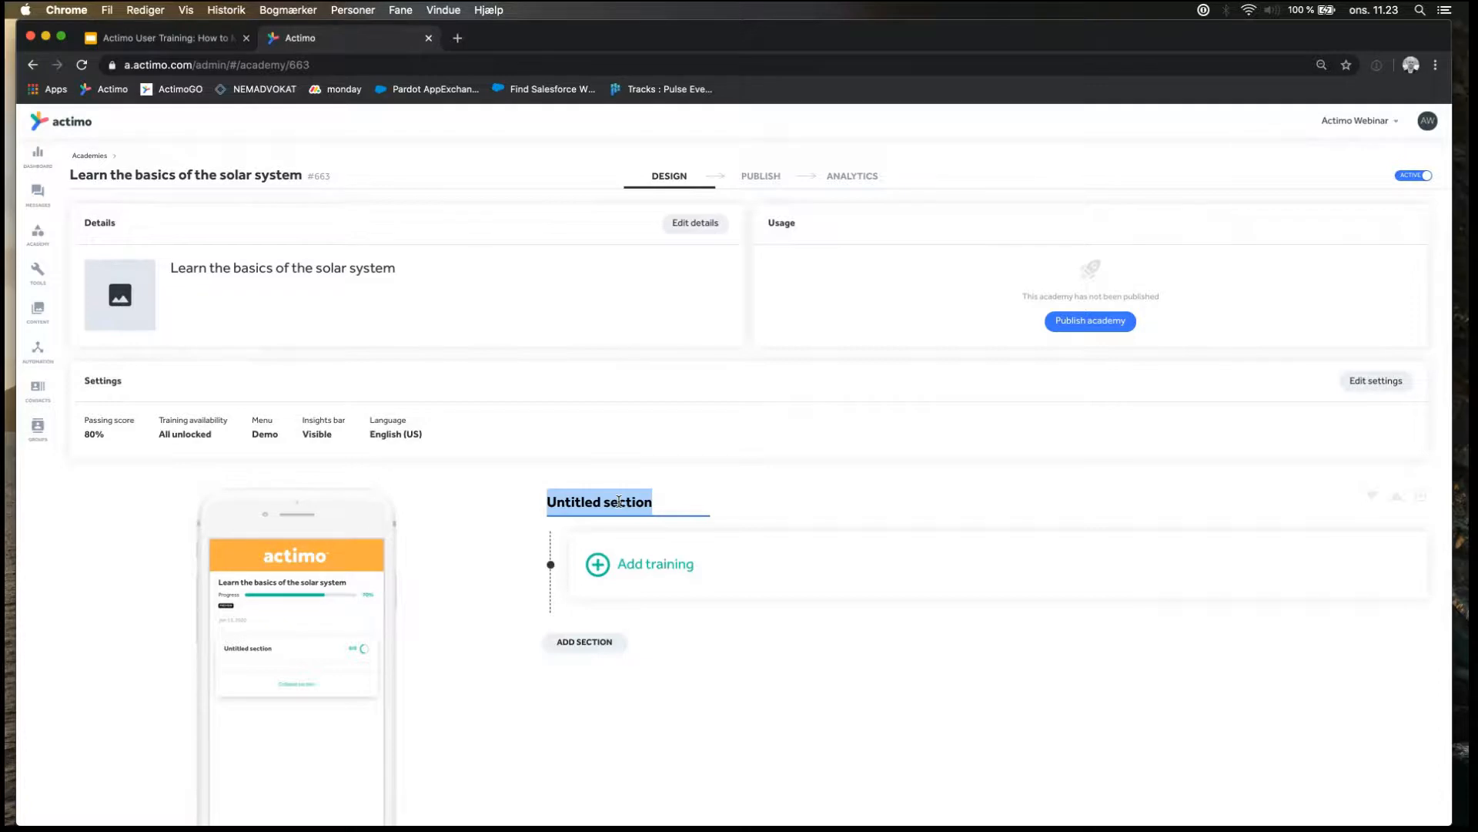
pyautogui.write('Moon 101')
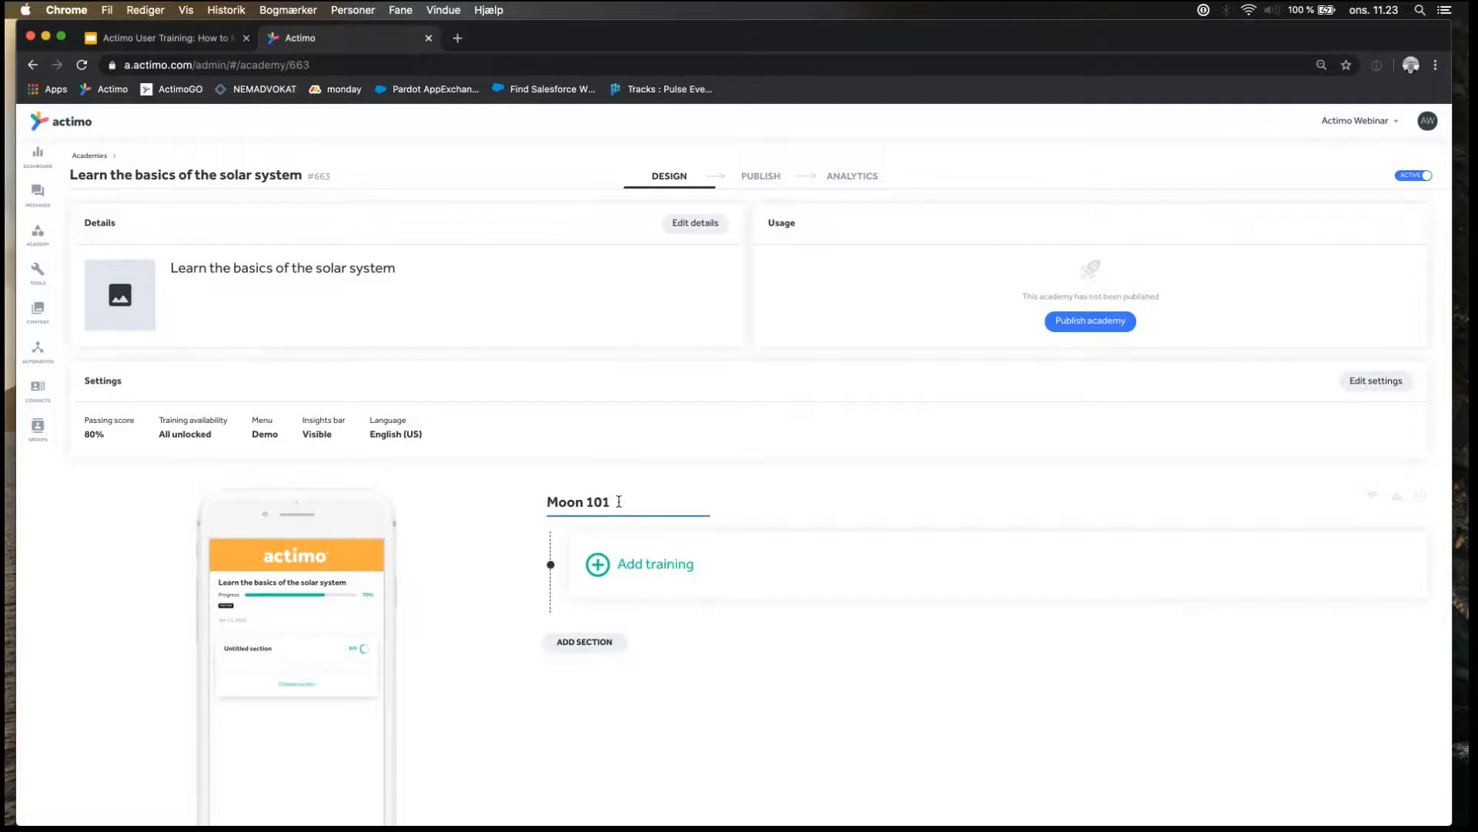
pyautogui.click(492, 609)
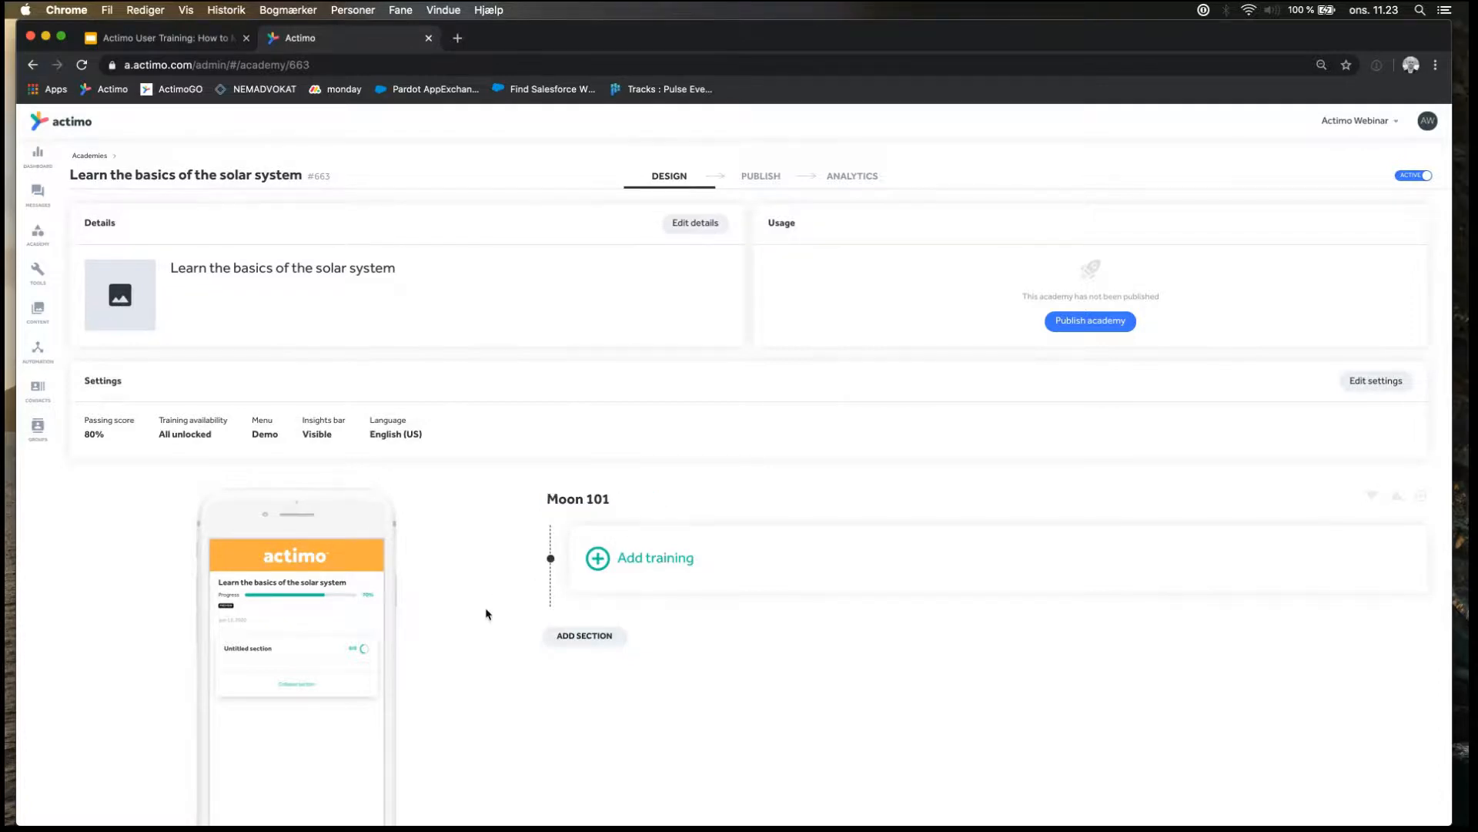
# Add the Training 1 and Quiz 1 messages from The Solar system folder to the Moon 101 section.
pyautogui.click(651, 567)
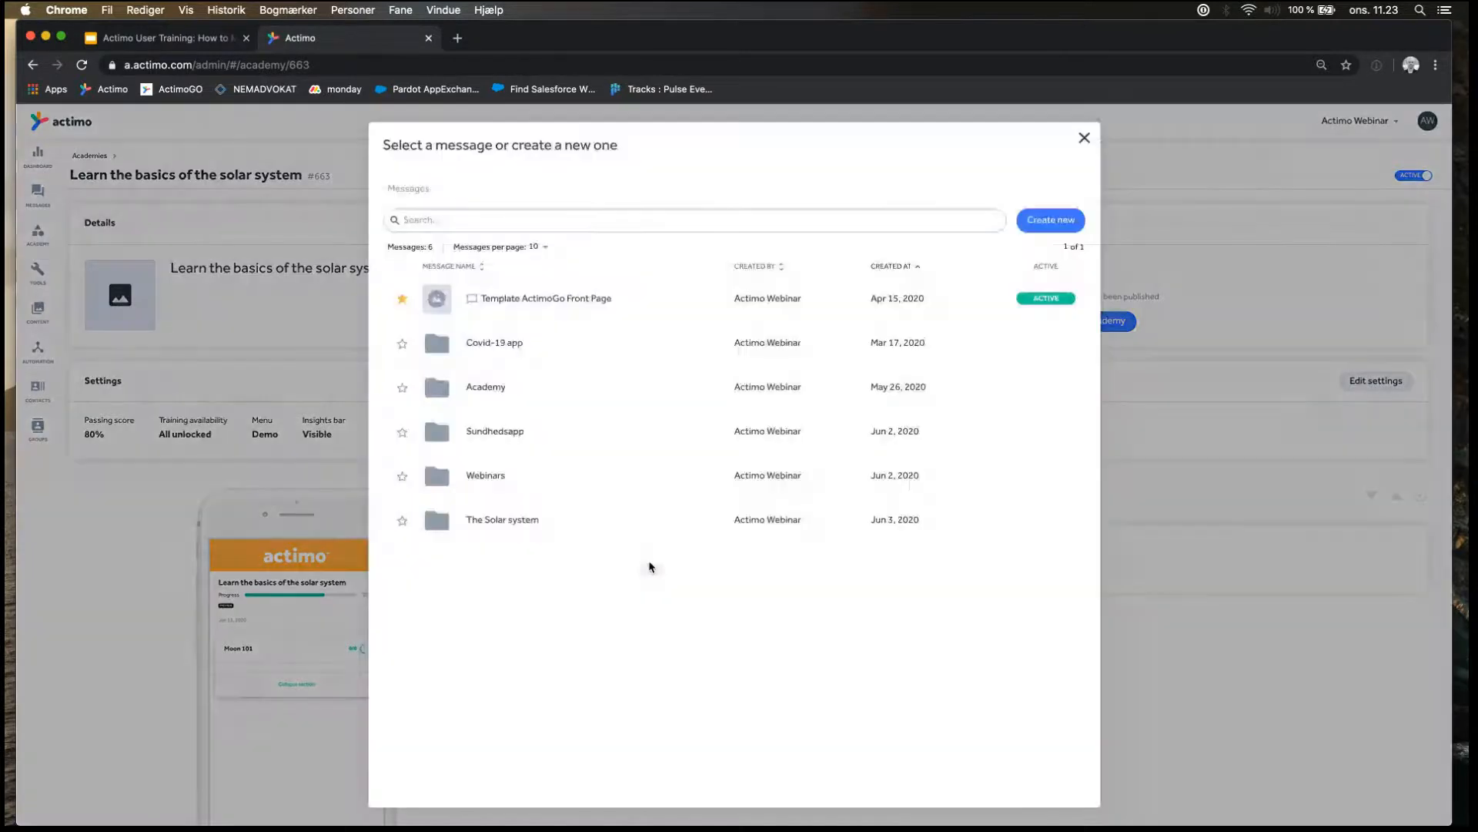
pyautogui.click(506, 522)
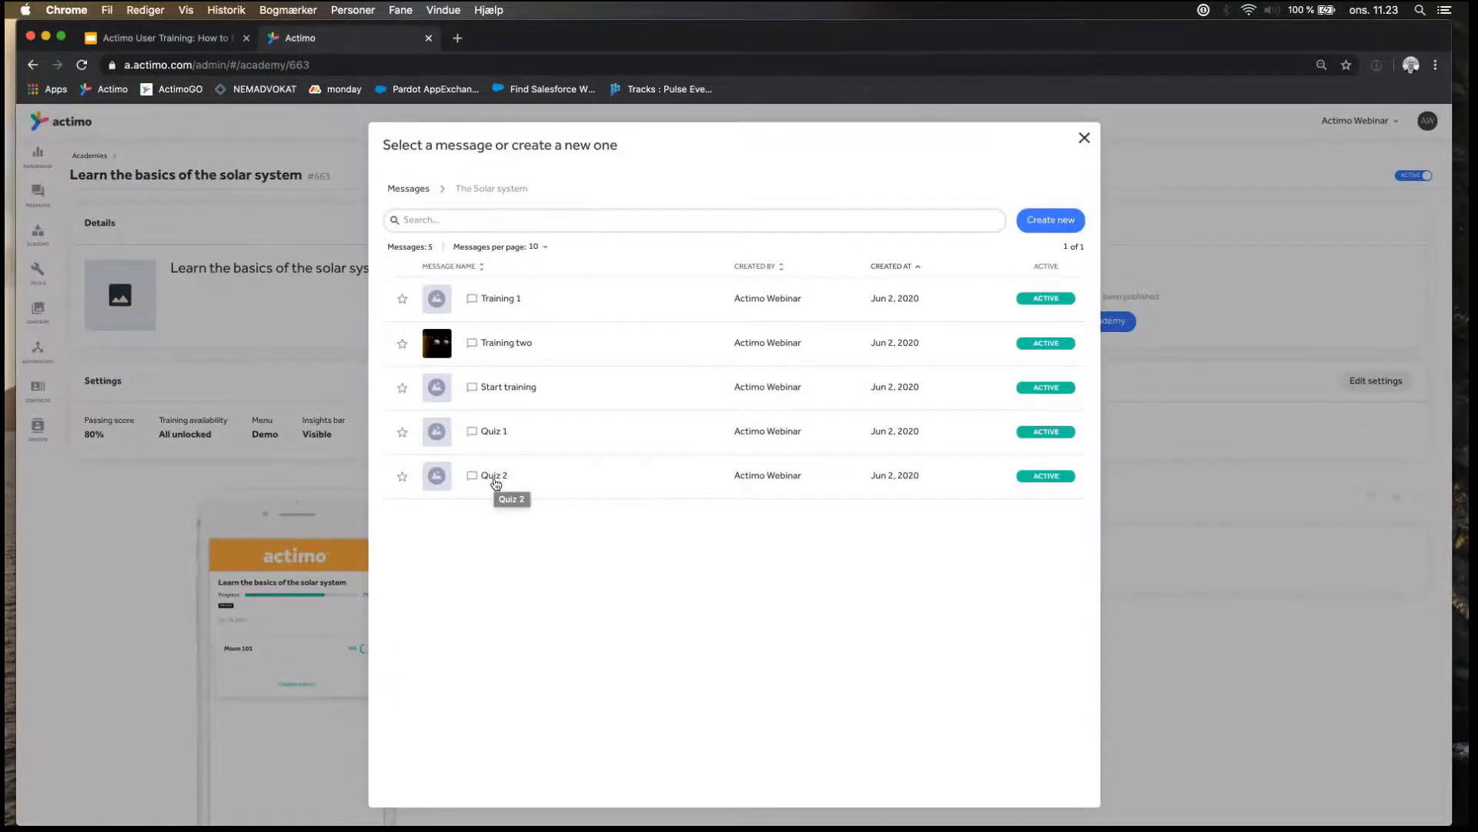
pyautogui.click(500, 299)
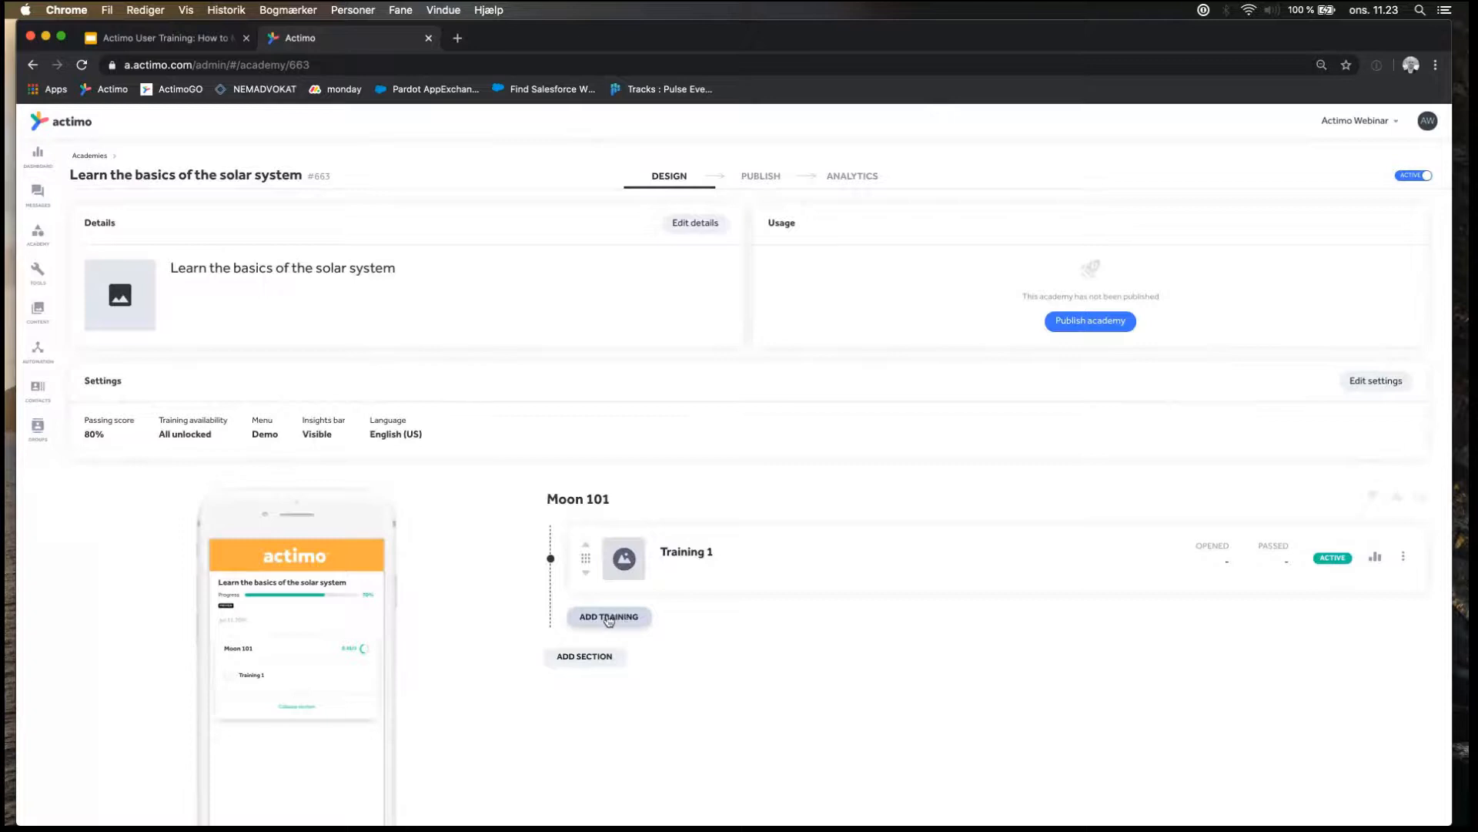
pyautogui.click(614, 620)
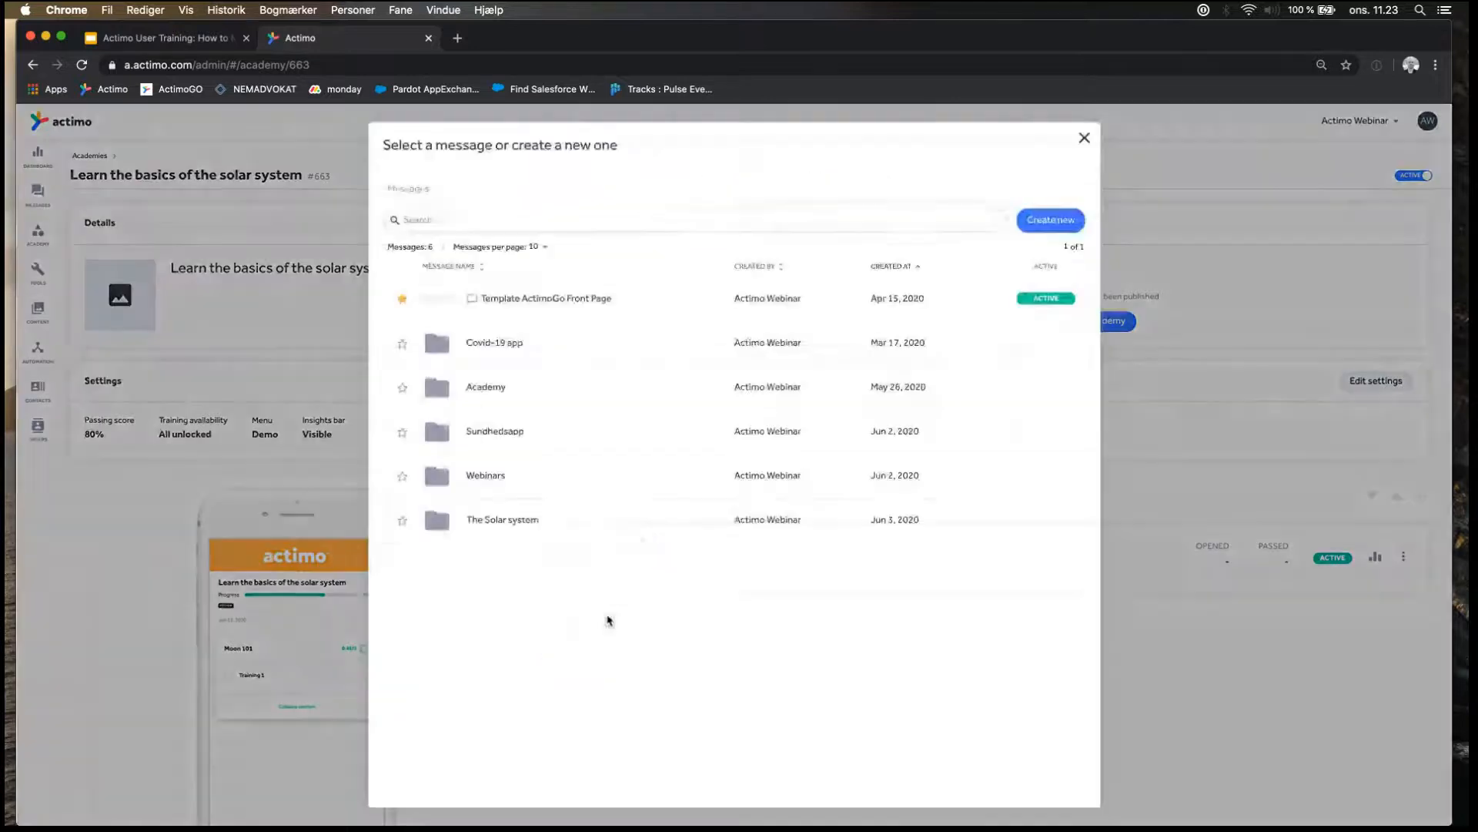
pyautogui.click(511, 520)
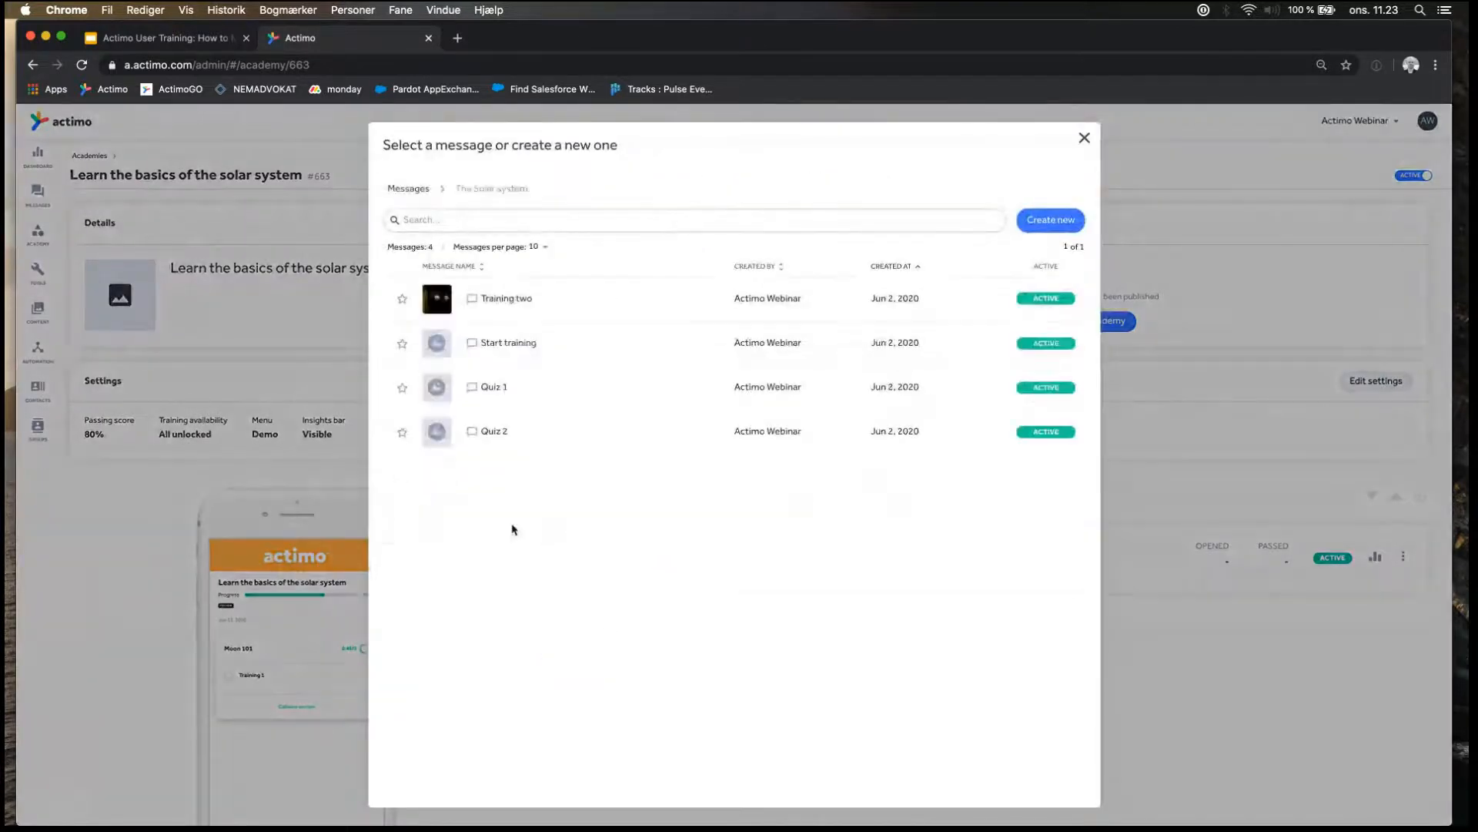
pyautogui.click(497, 386)
# Add a second section named "The Sun 101" to the academy.
pyautogui.scroll(-3, 619, 576)
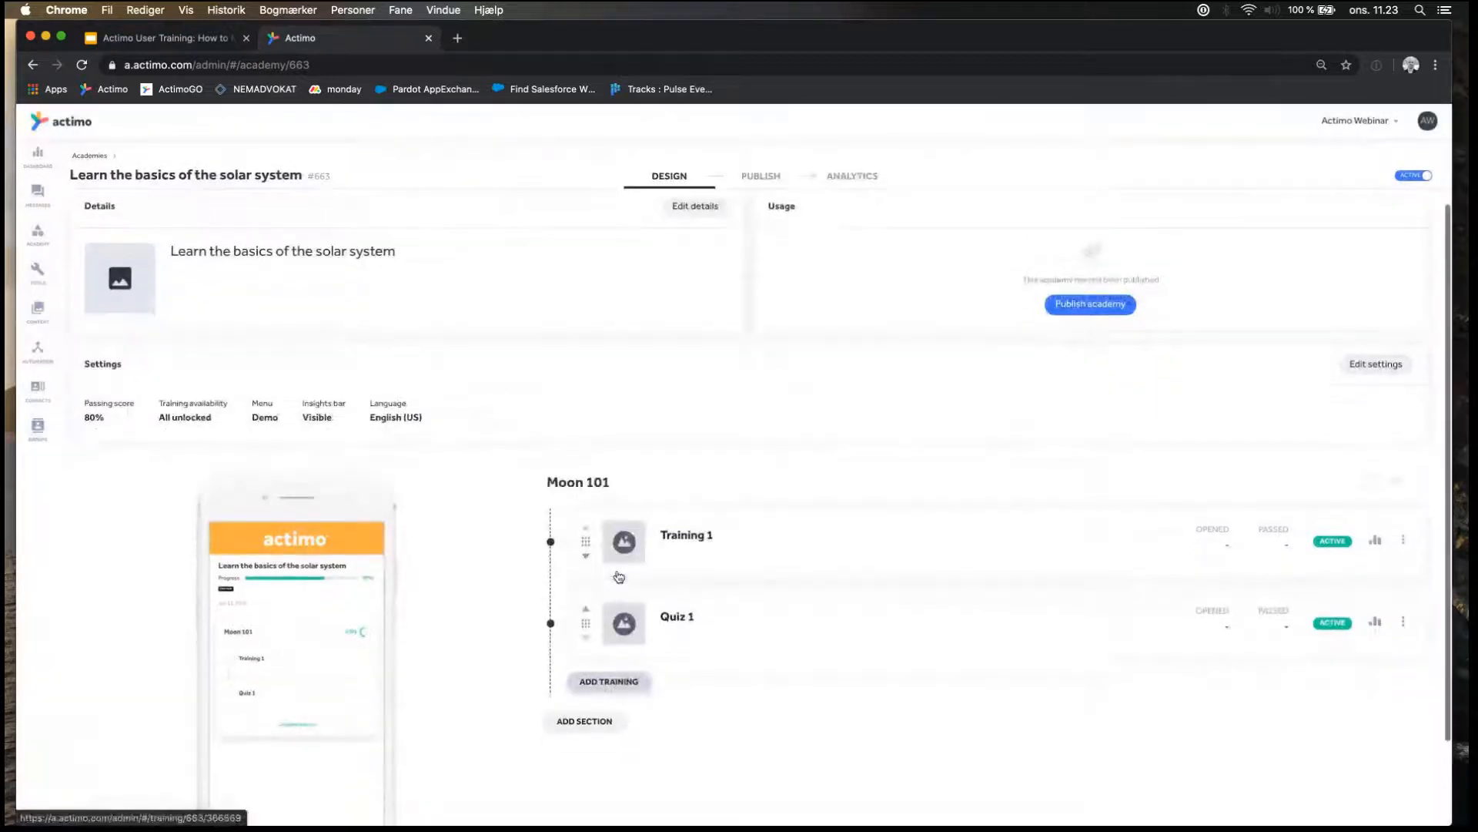
pyautogui.scroll(-1, 636, 696)
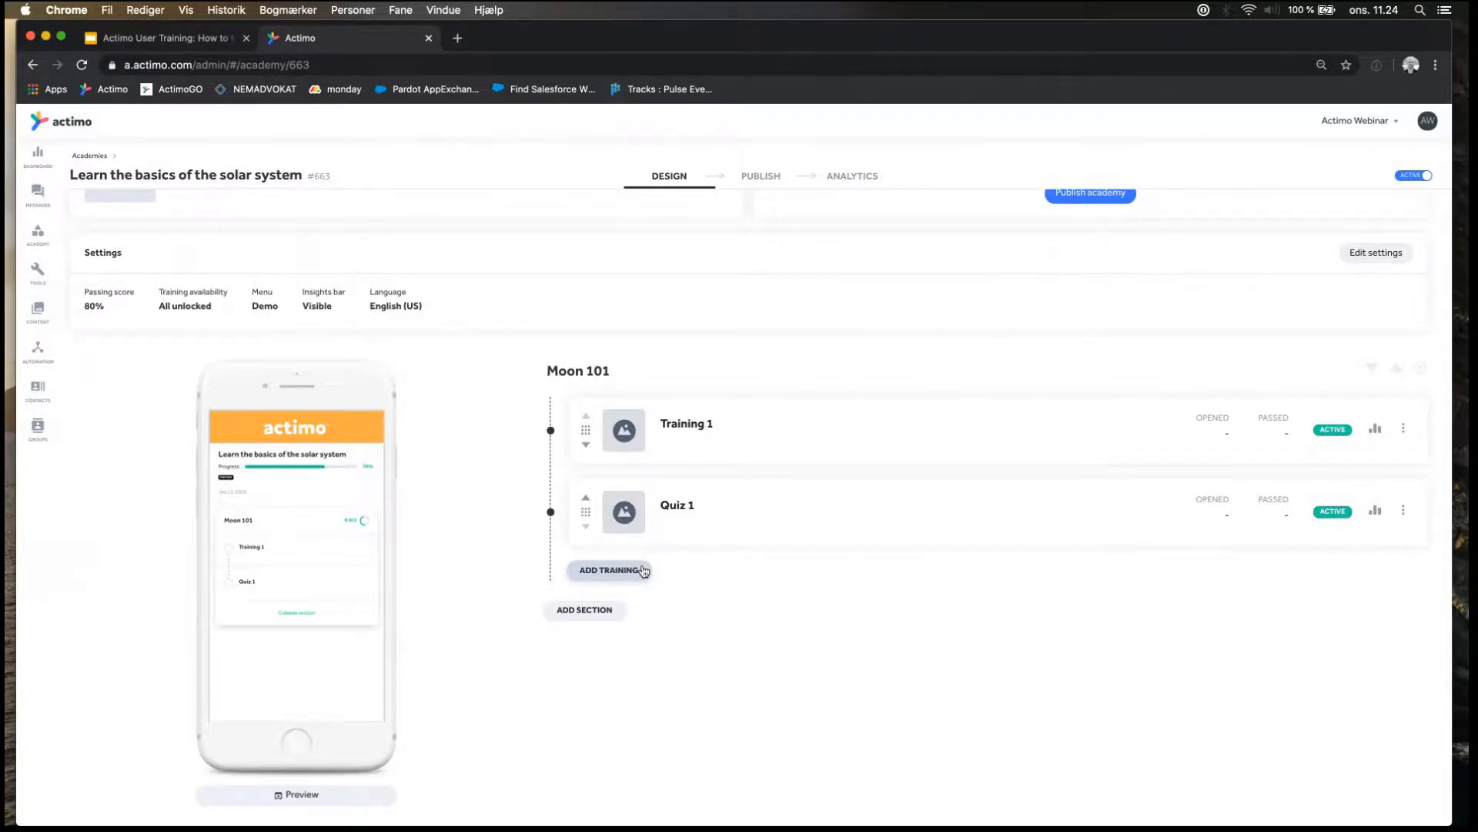
pyautogui.click(594, 612)
pyautogui.write('T')
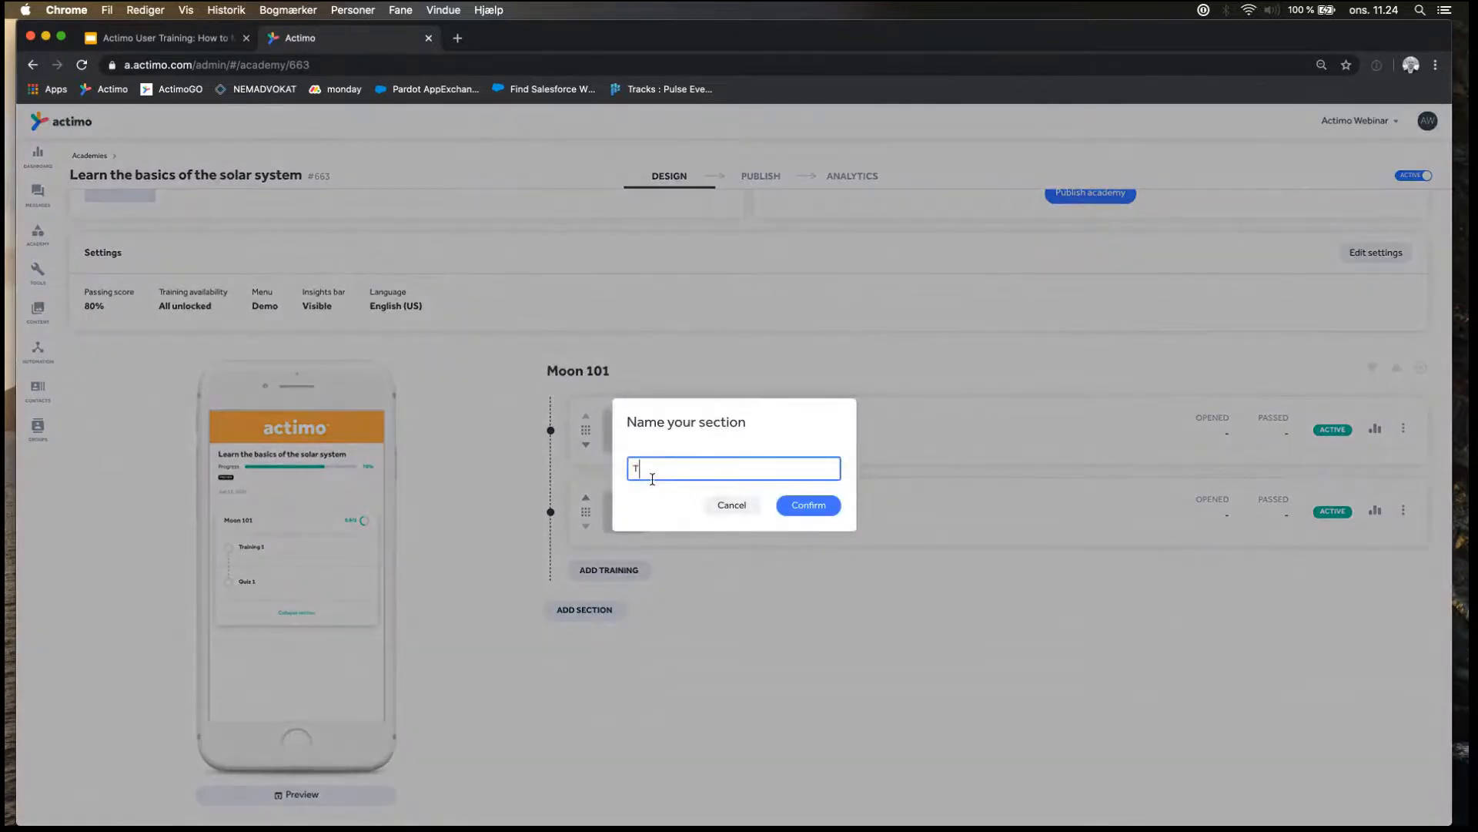
pyautogui.write('he Sun 101')
pyautogui.click(812, 506)
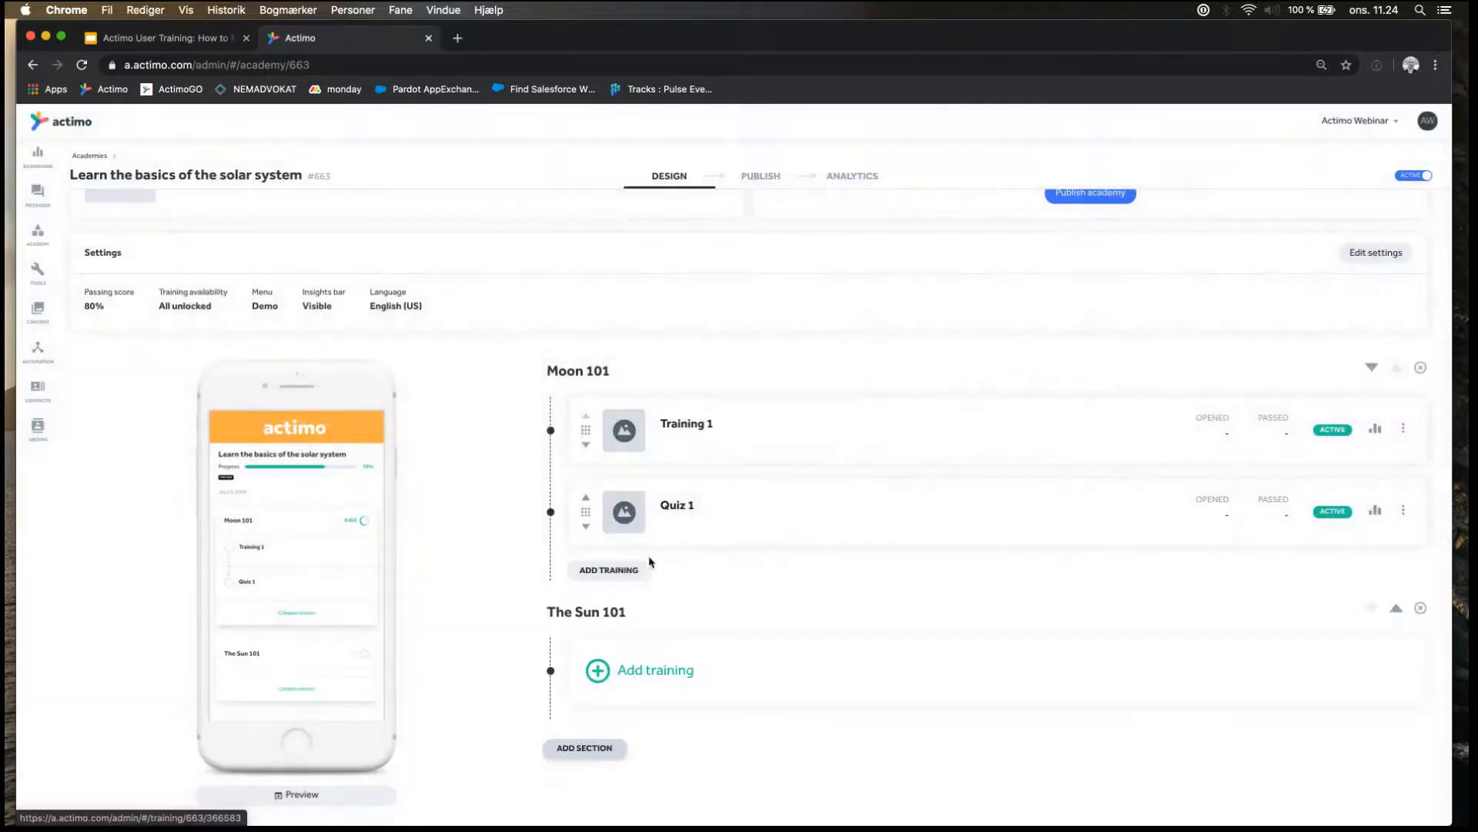
# Add the Training two message from The Solar system folder to The Sun 101 section.
pyautogui.click(645, 669)
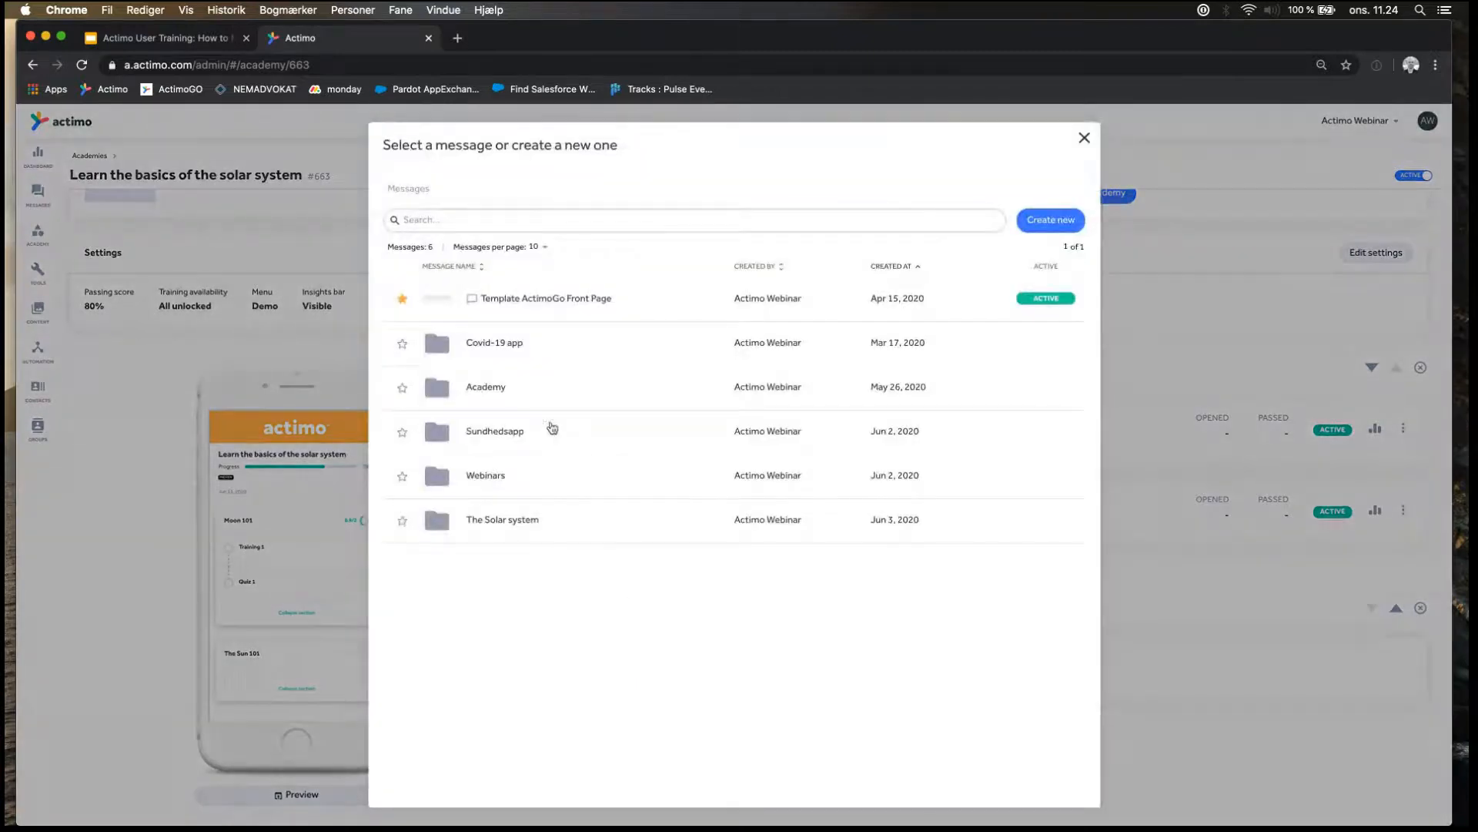
pyautogui.click(529, 514)
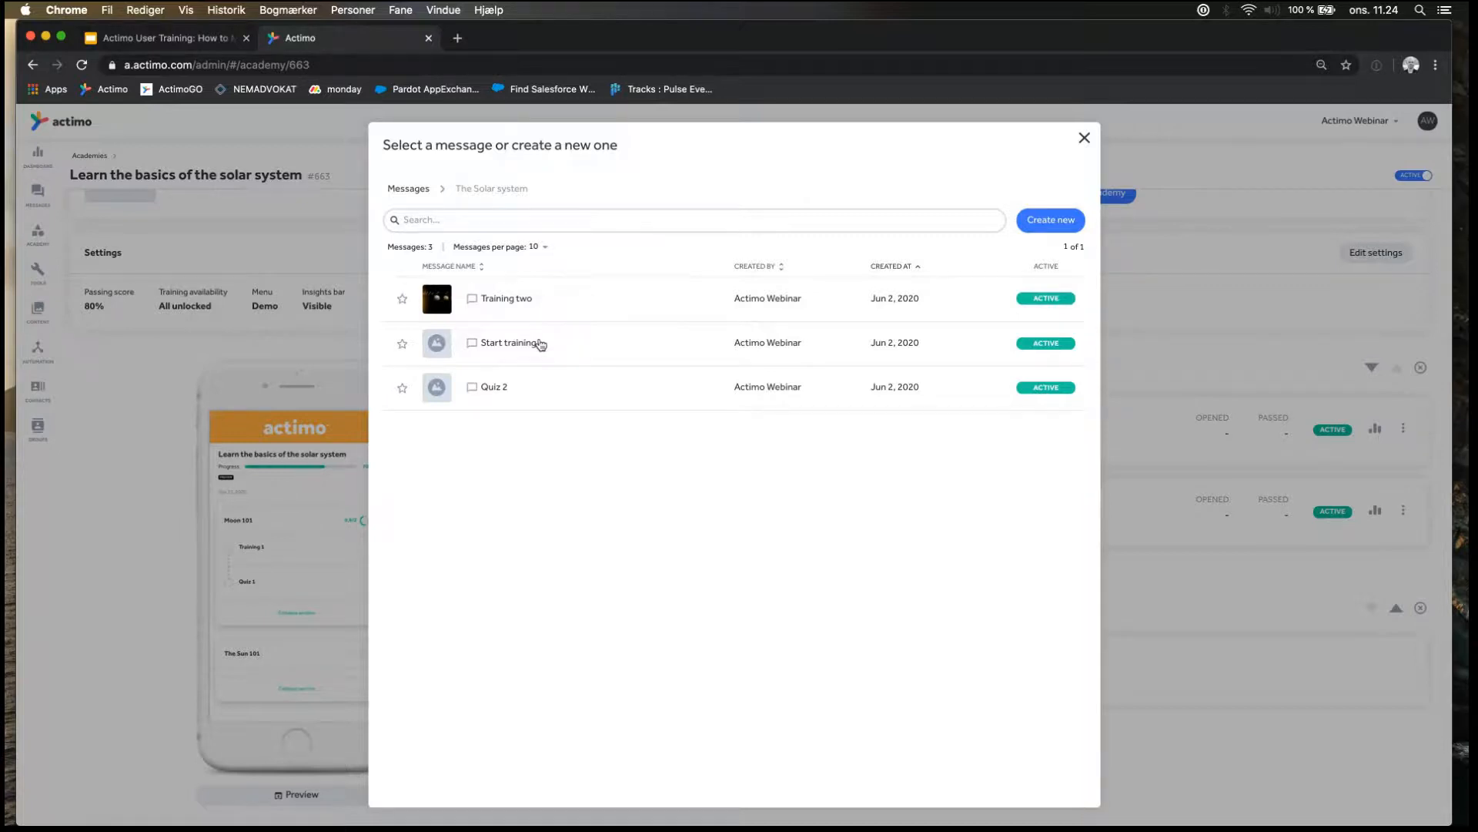
pyautogui.click(507, 301)
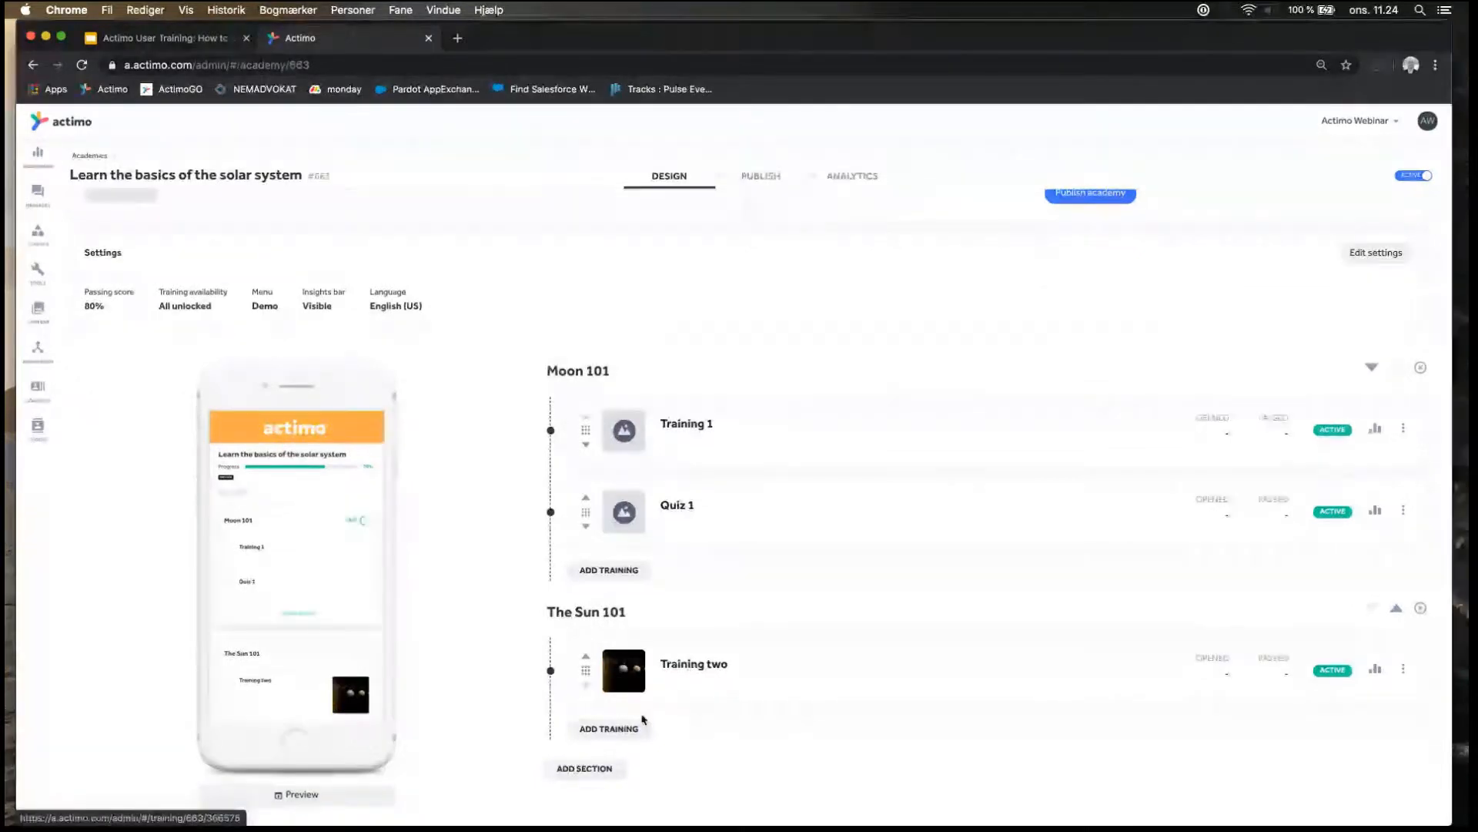
# Add the Quiz 2 message from The Solar system folder to The Sun 101 section.
pyautogui.click(609, 728)
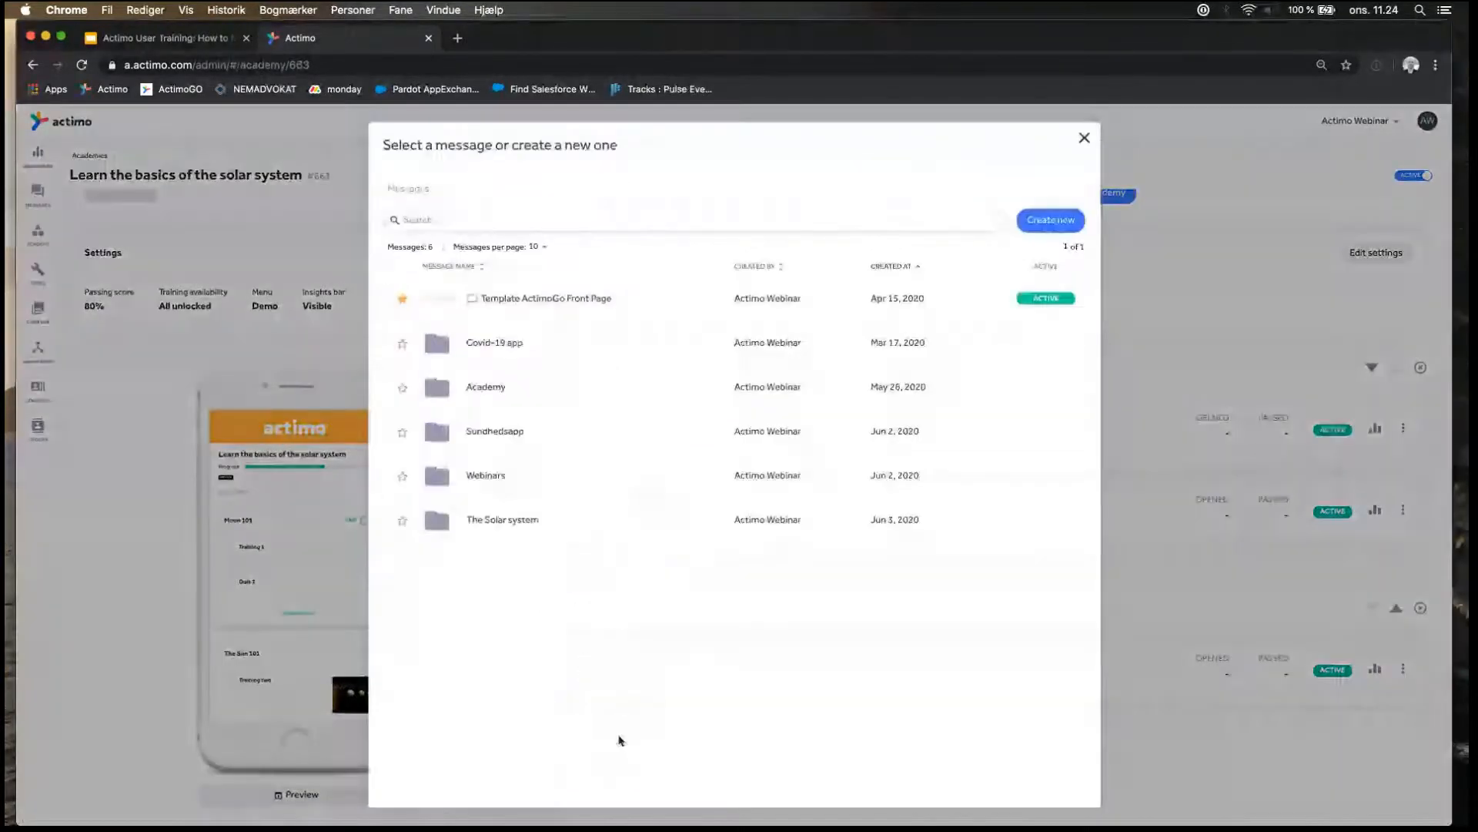
pyautogui.click(519, 519)
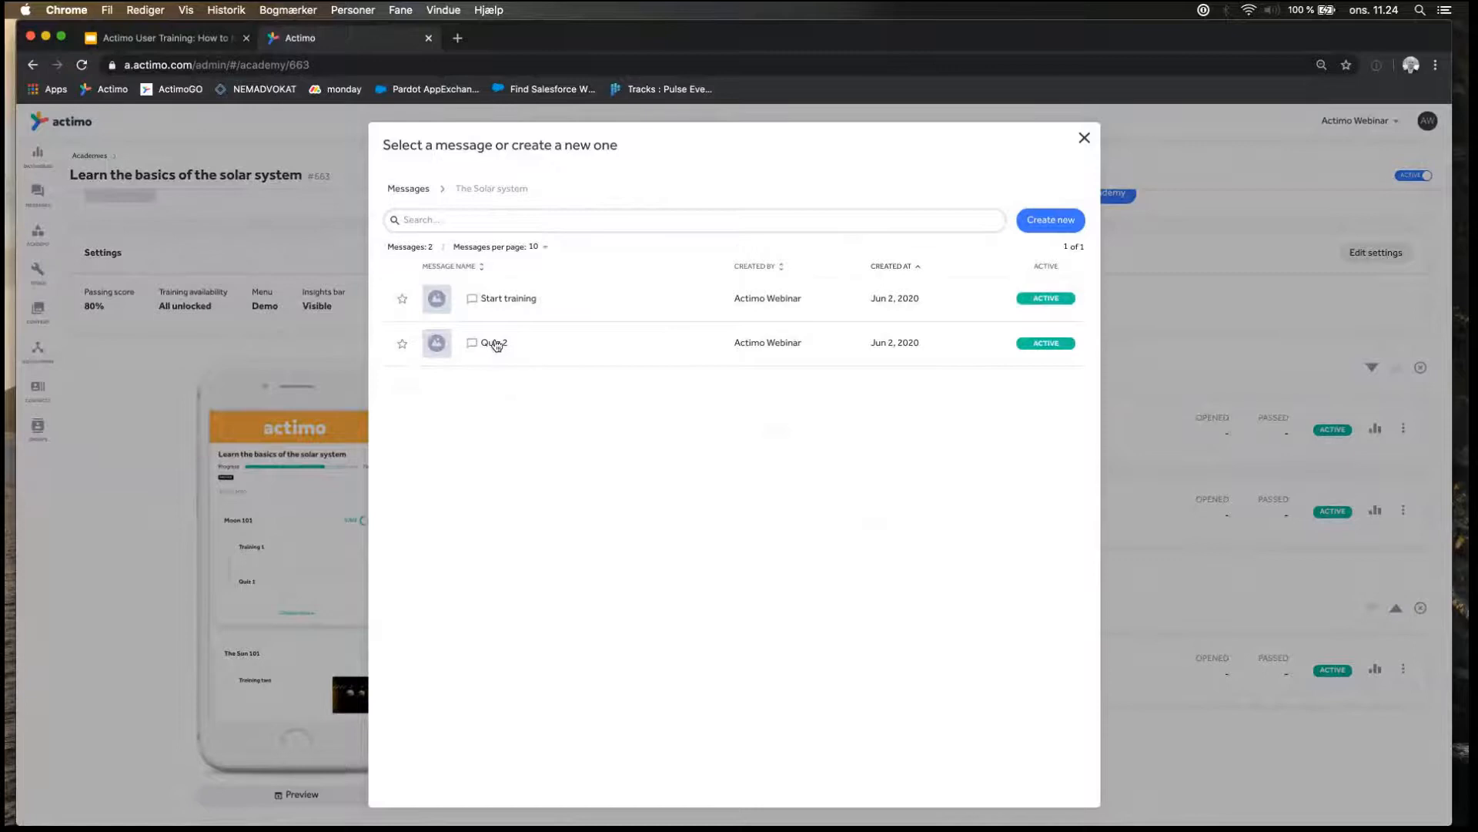
pyautogui.click(495, 343)
pyautogui.scroll(-2, 512, 535)
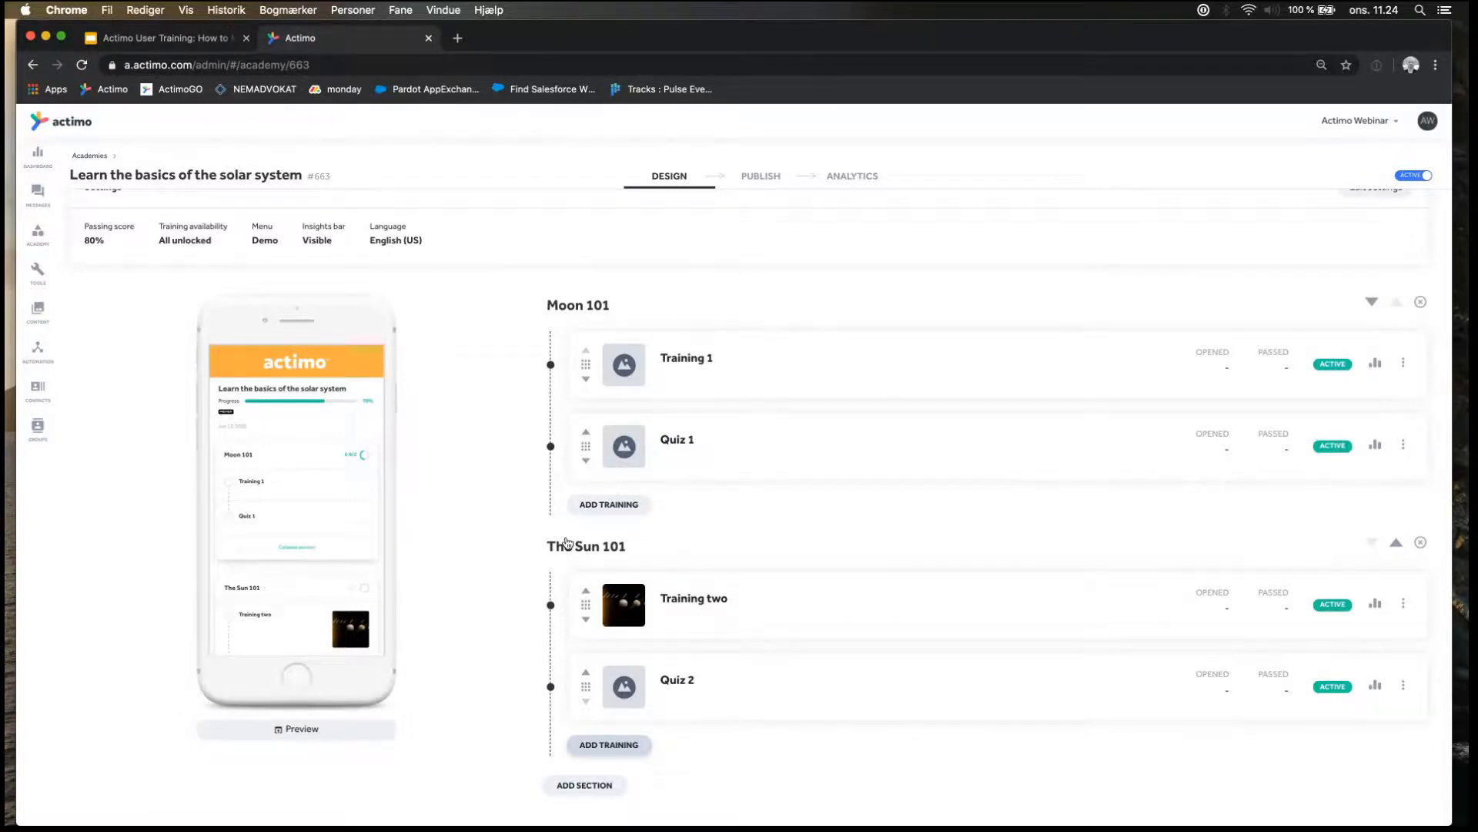
# Go to publishing the academy and add the contact found by first name as its recipient.
pyautogui.scroll(-1, 230, 553)
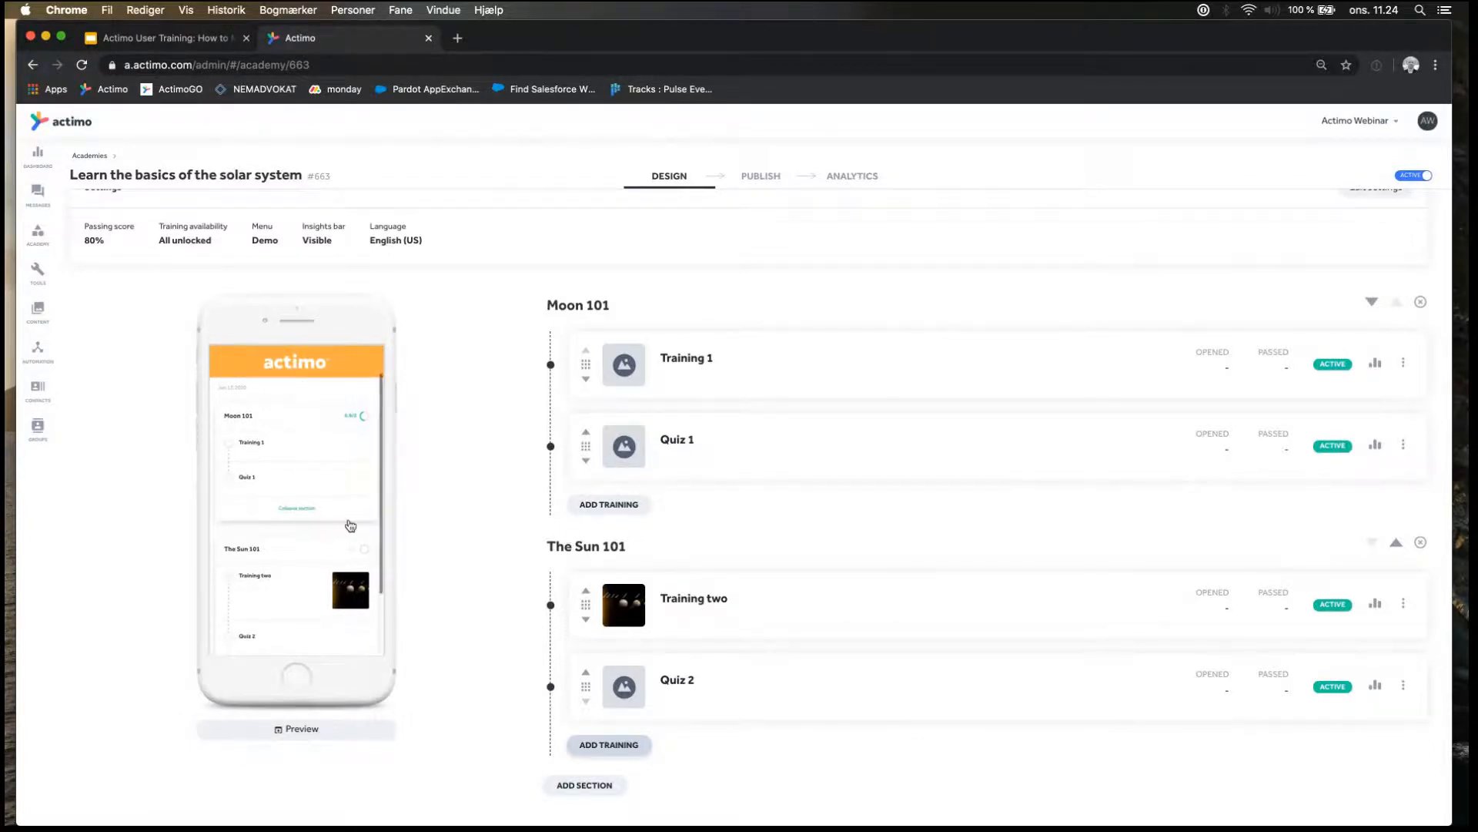
pyautogui.scroll(1, 350, 526)
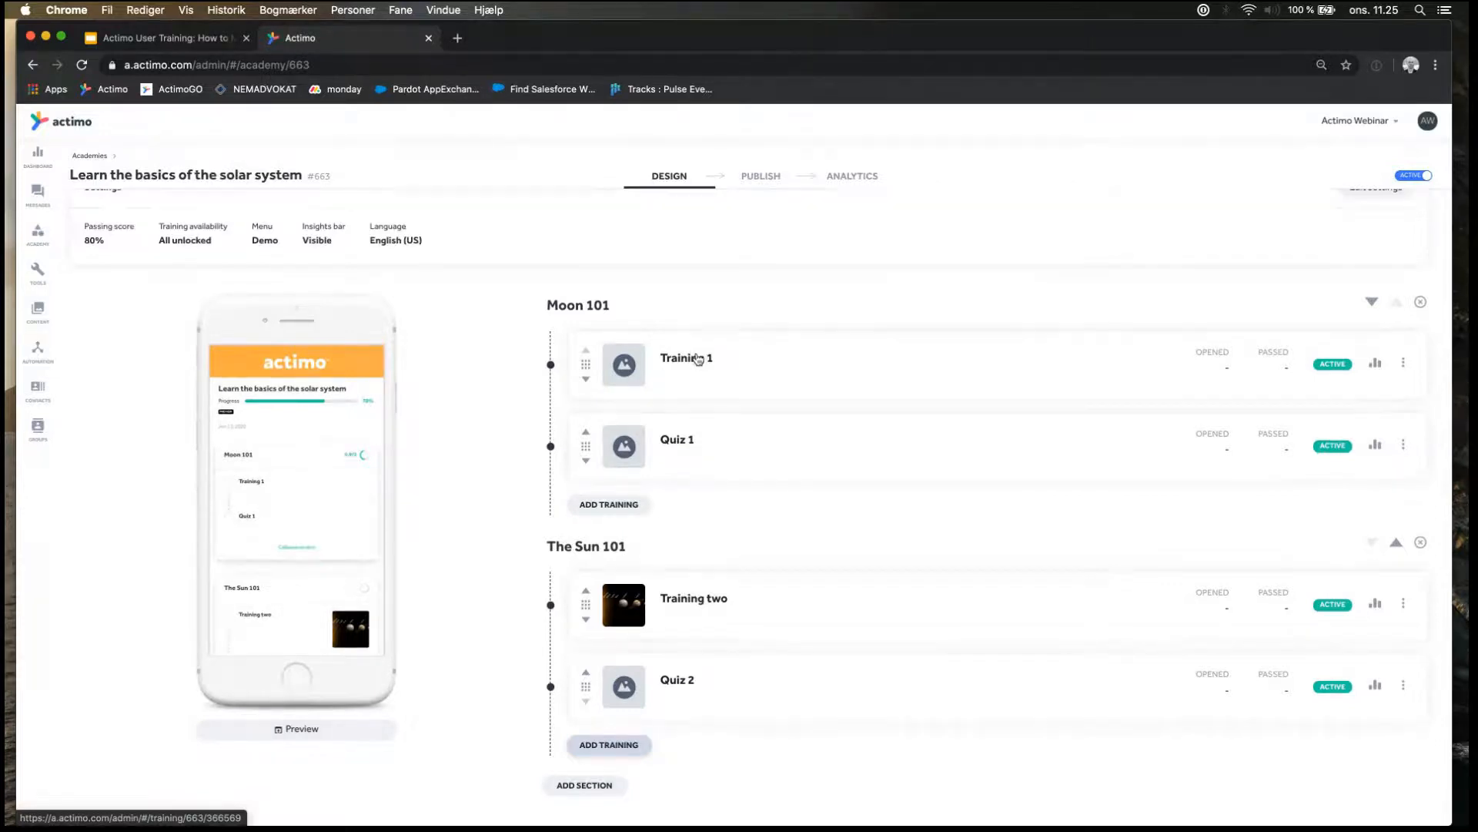
pyautogui.scroll(3, 697, 359)
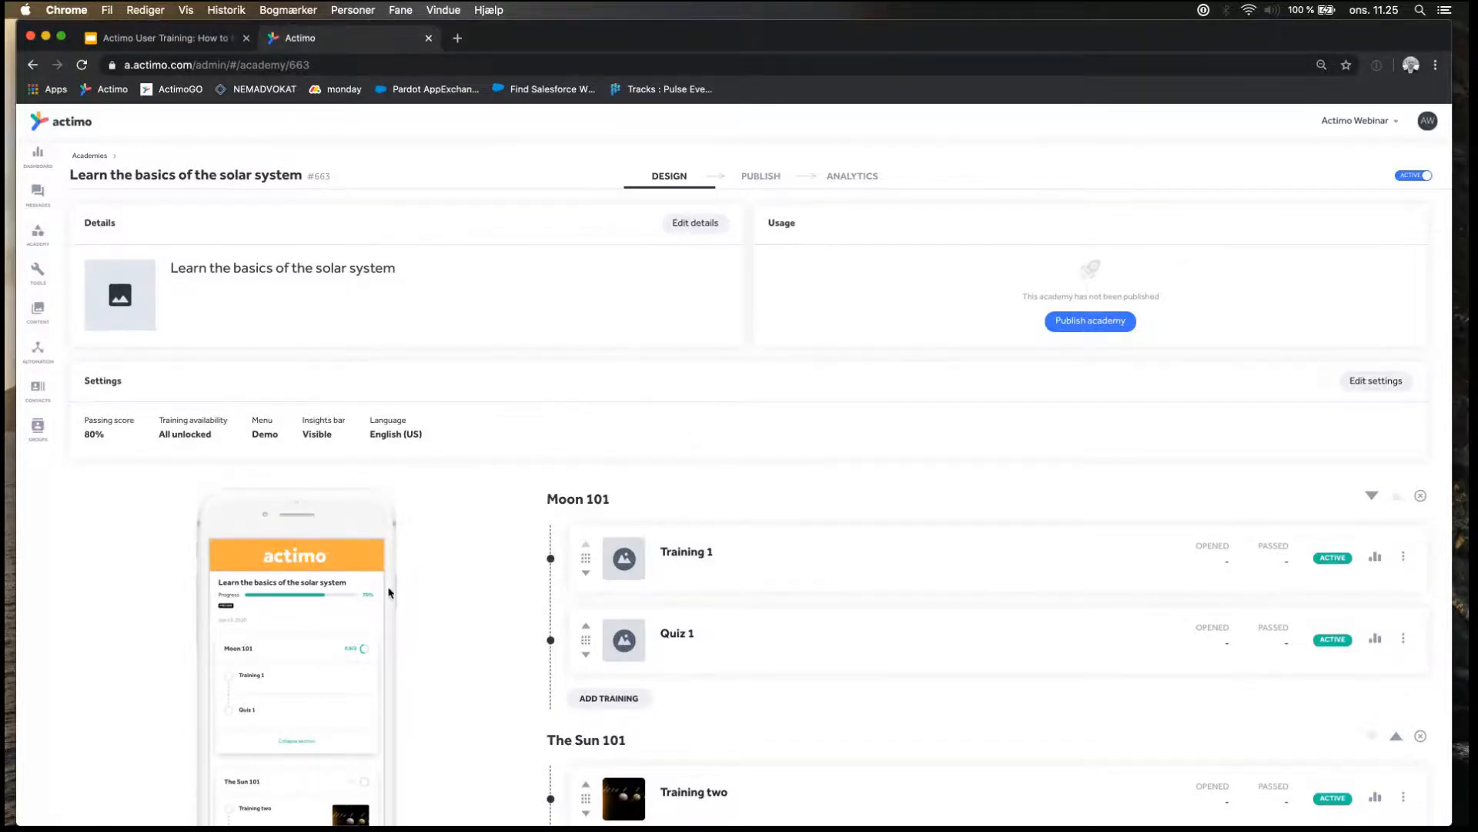
pyautogui.scroll(-2, 389, 597)
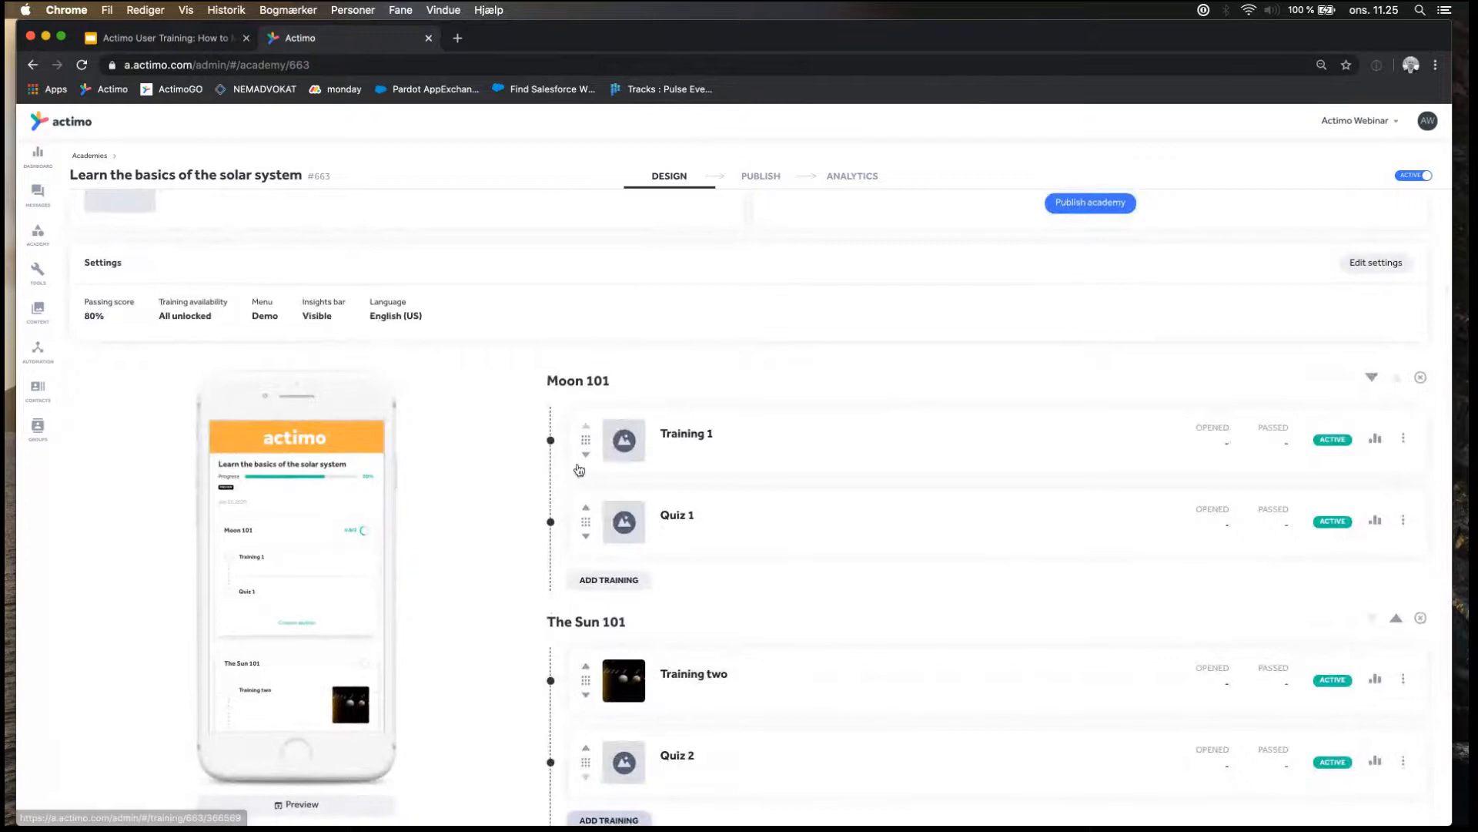
pyautogui.scroll(2, 589, 466)
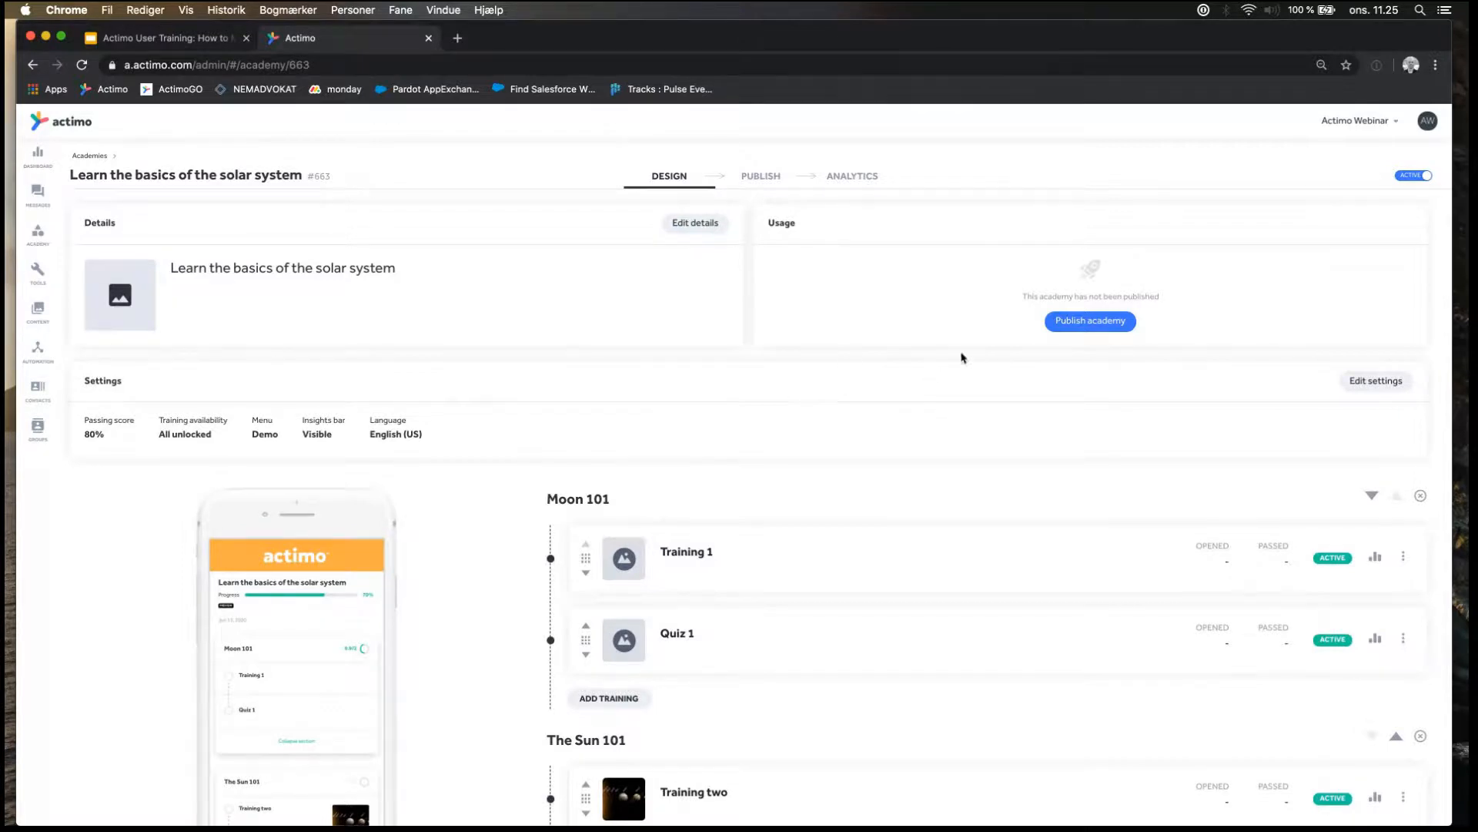
pyautogui.click(1093, 322)
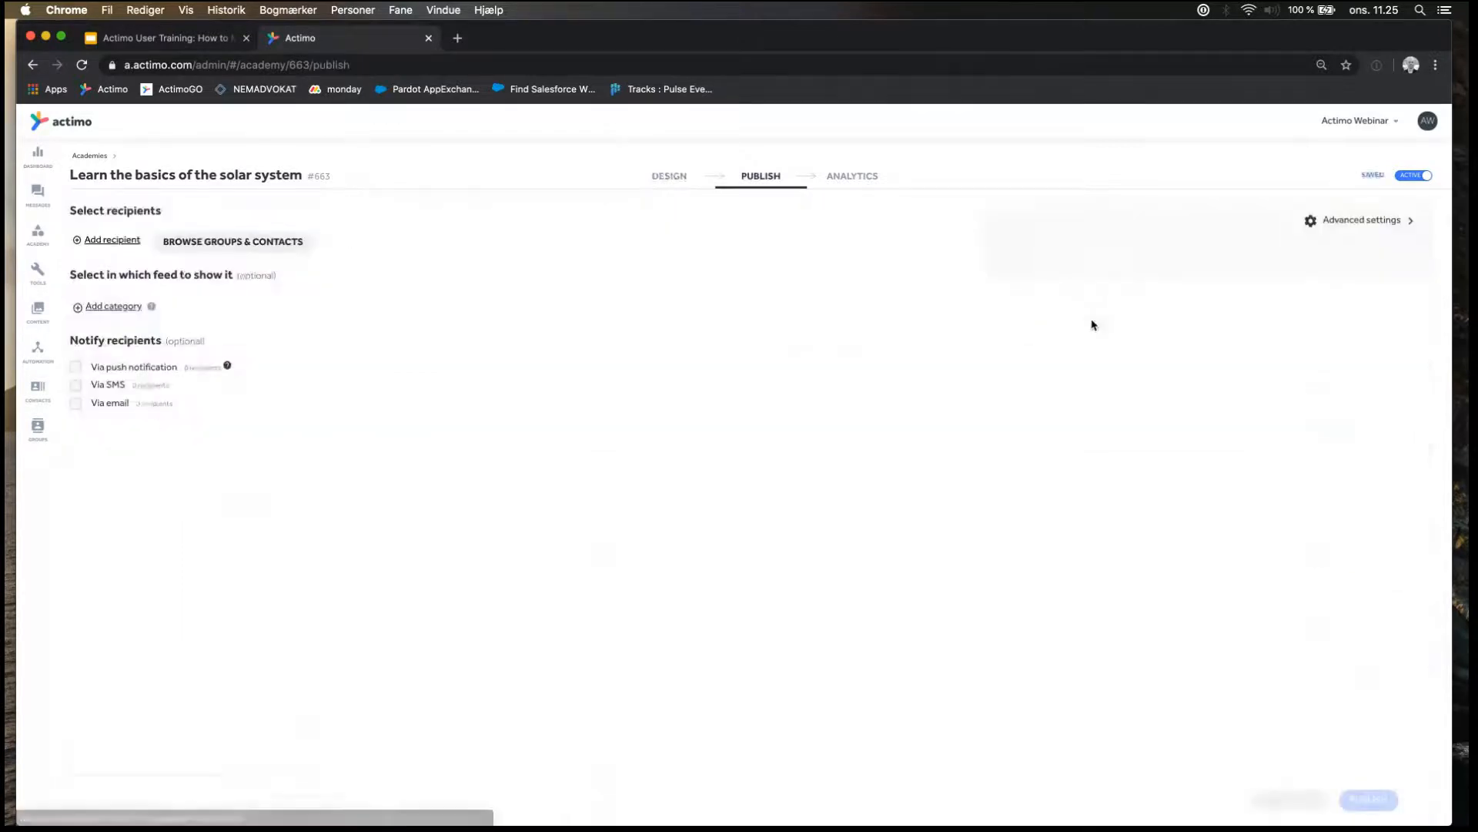
pyautogui.click(130, 237)
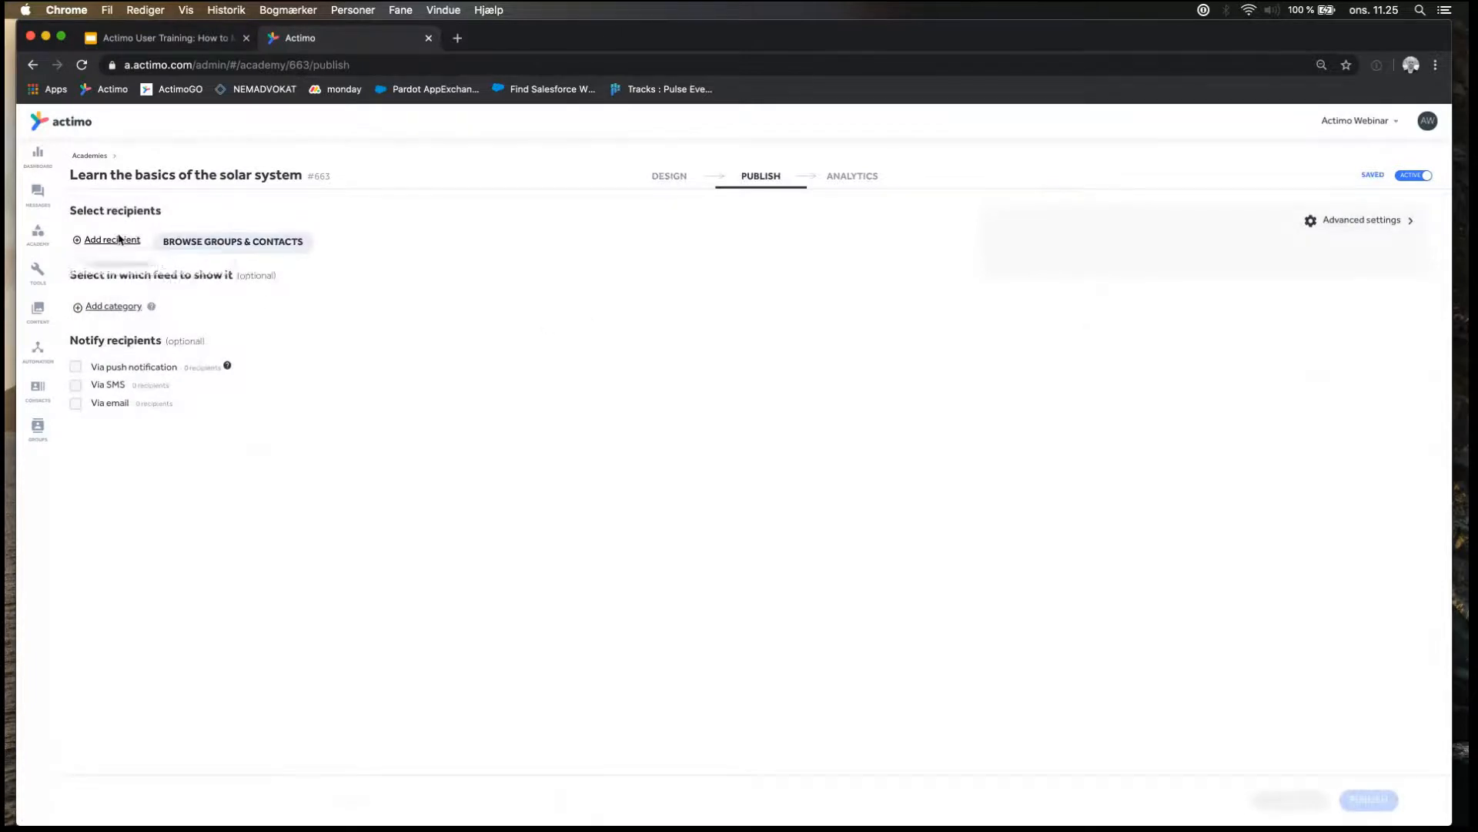
pyautogui.write('steffen')
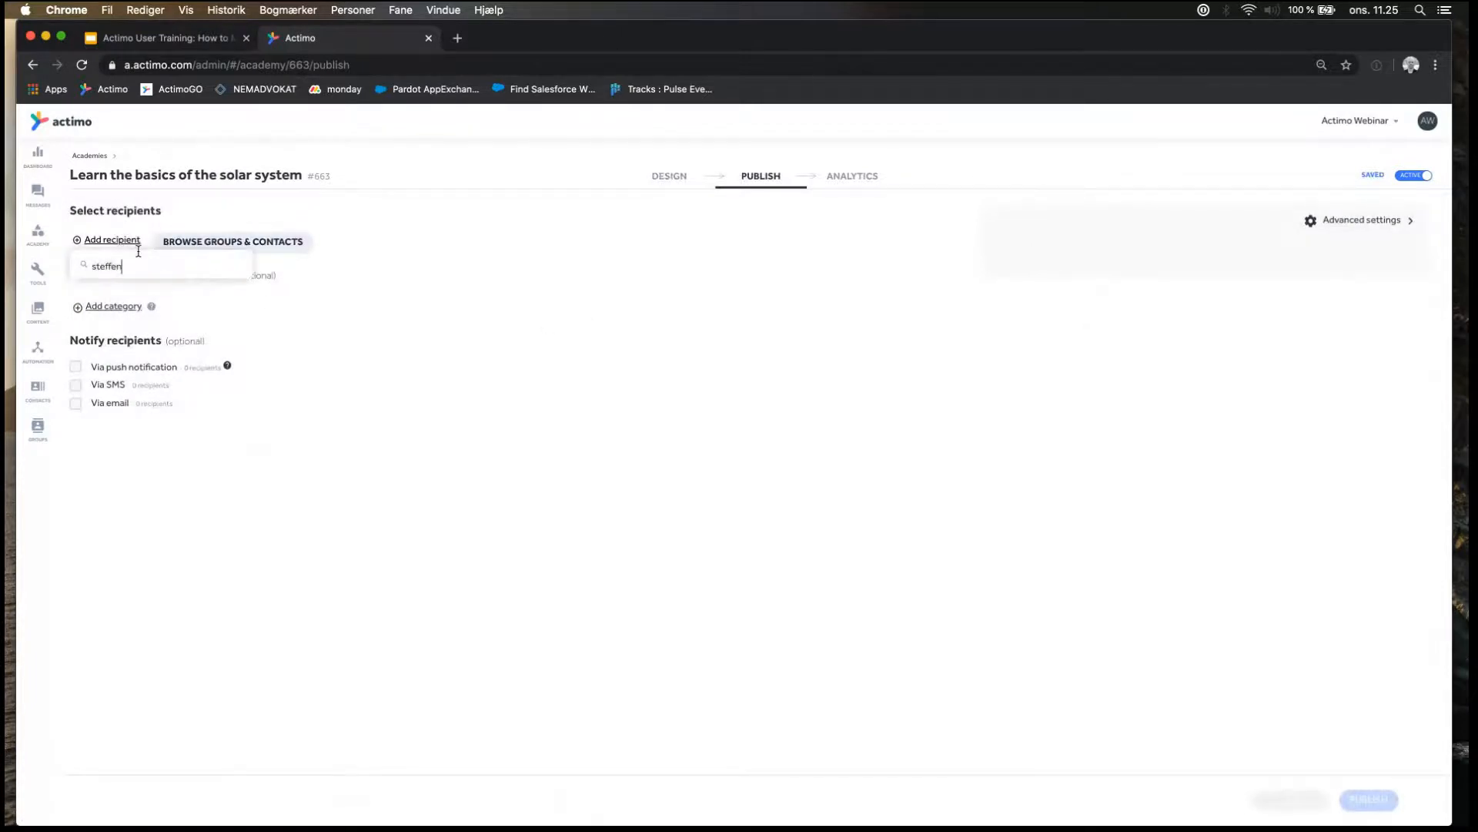
pyautogui.click(140, 288)
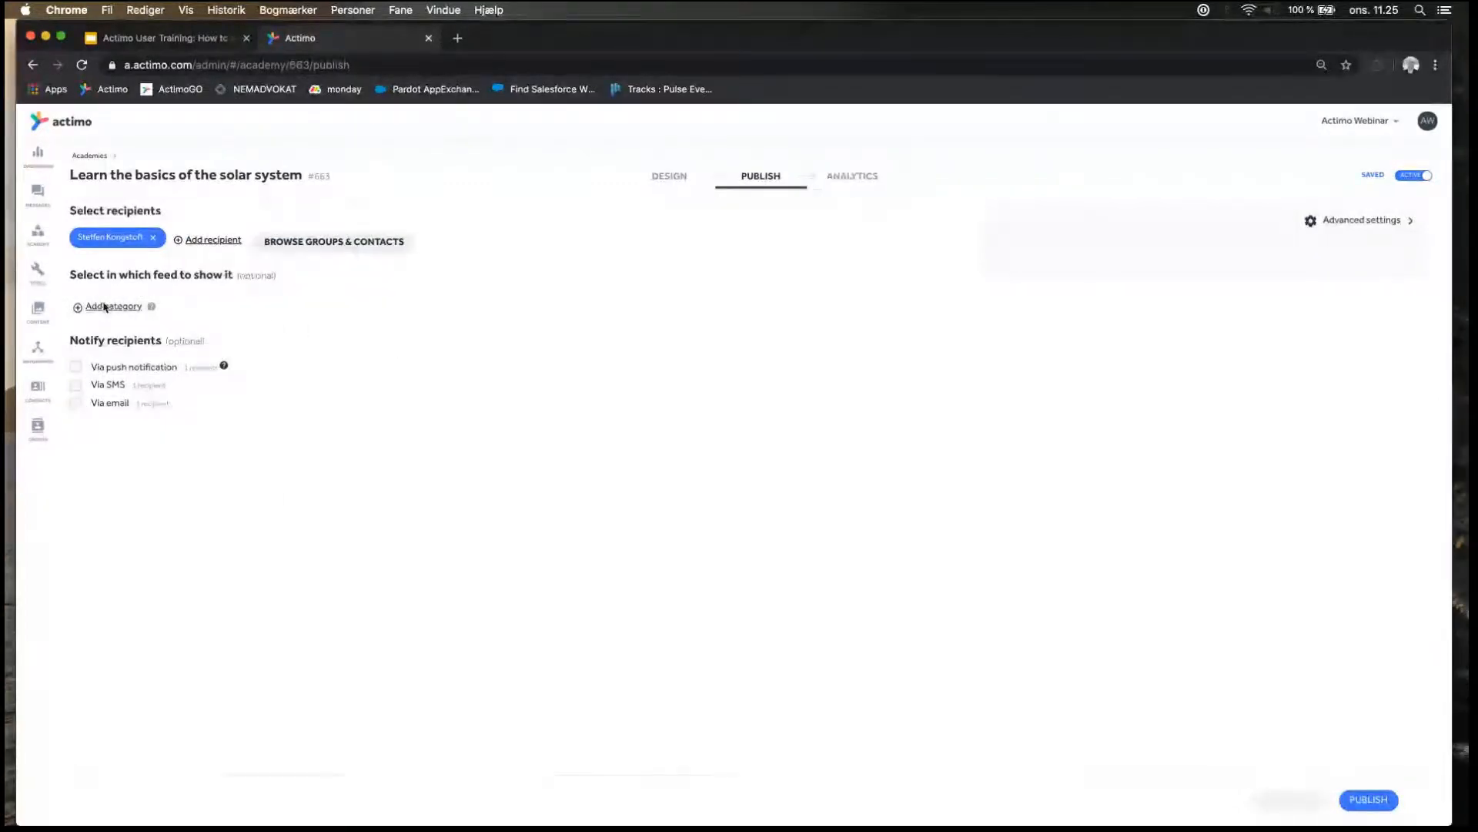
# Assign the academy to the Training feed category and publish it.
pyautogui.click(108, 308)
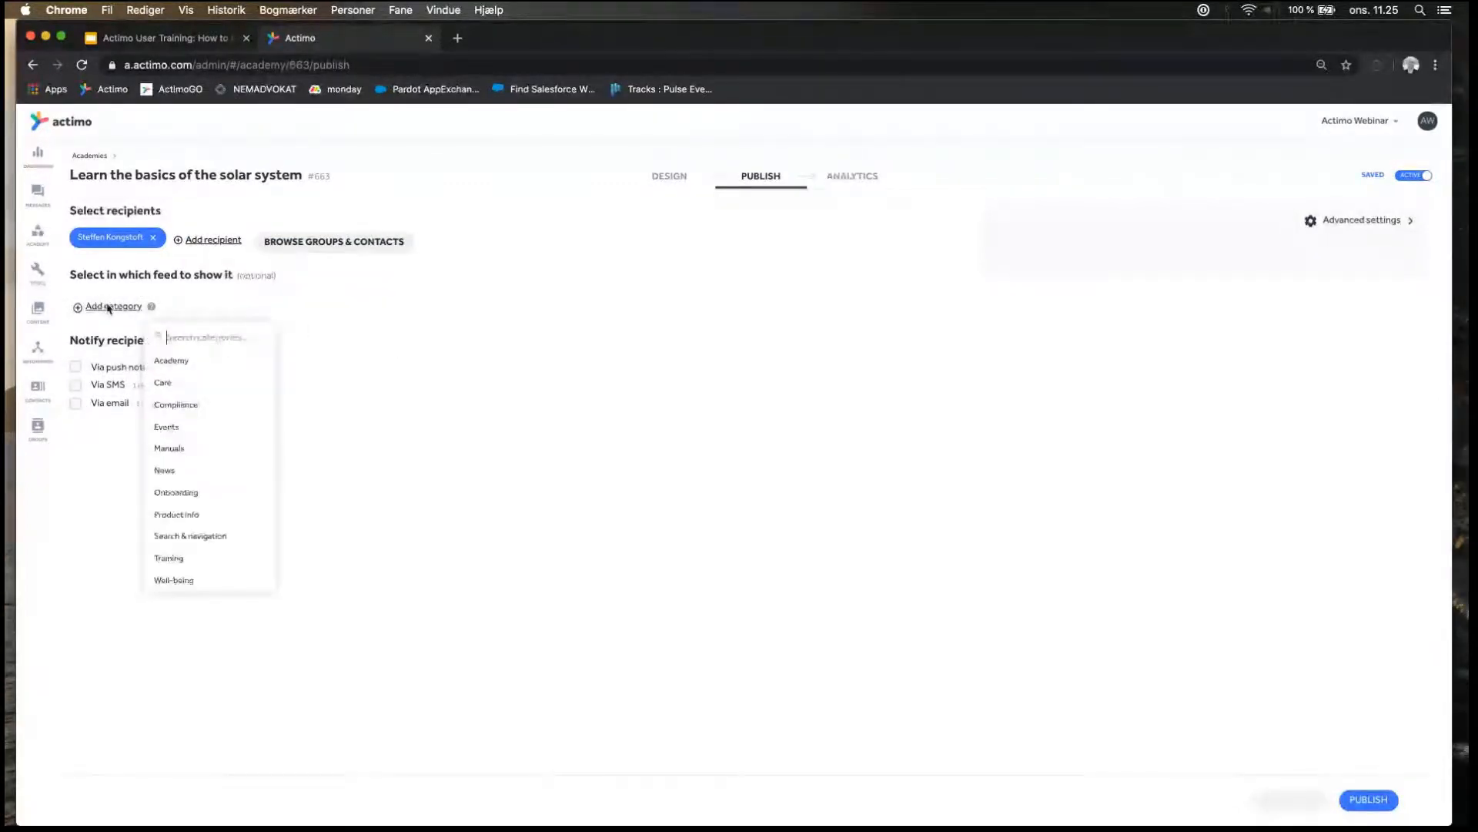
pyautogui.click(175, 558)
pyautogui.click(408, 423)
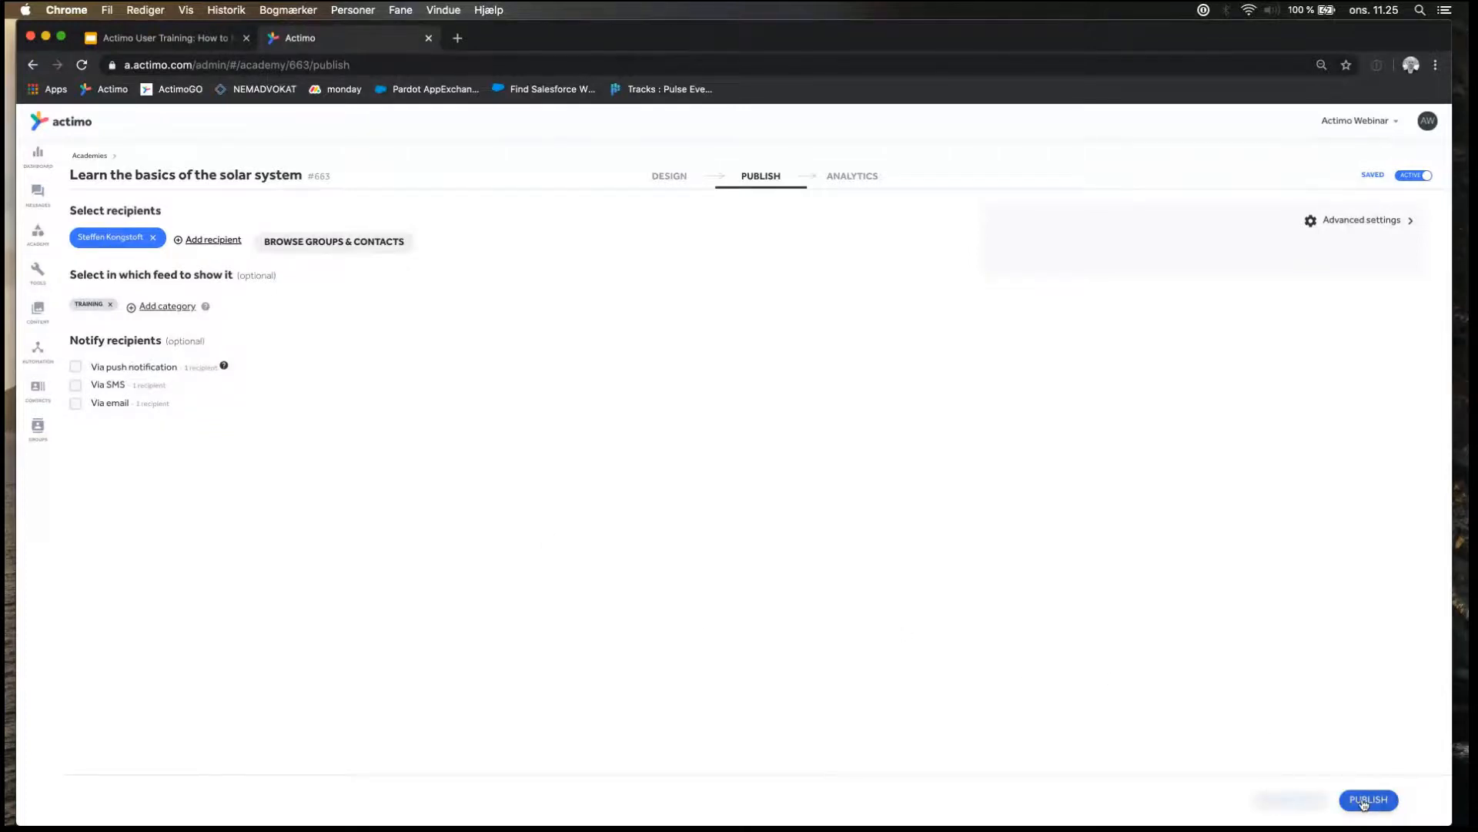
pyautogui.click(1364, 801)
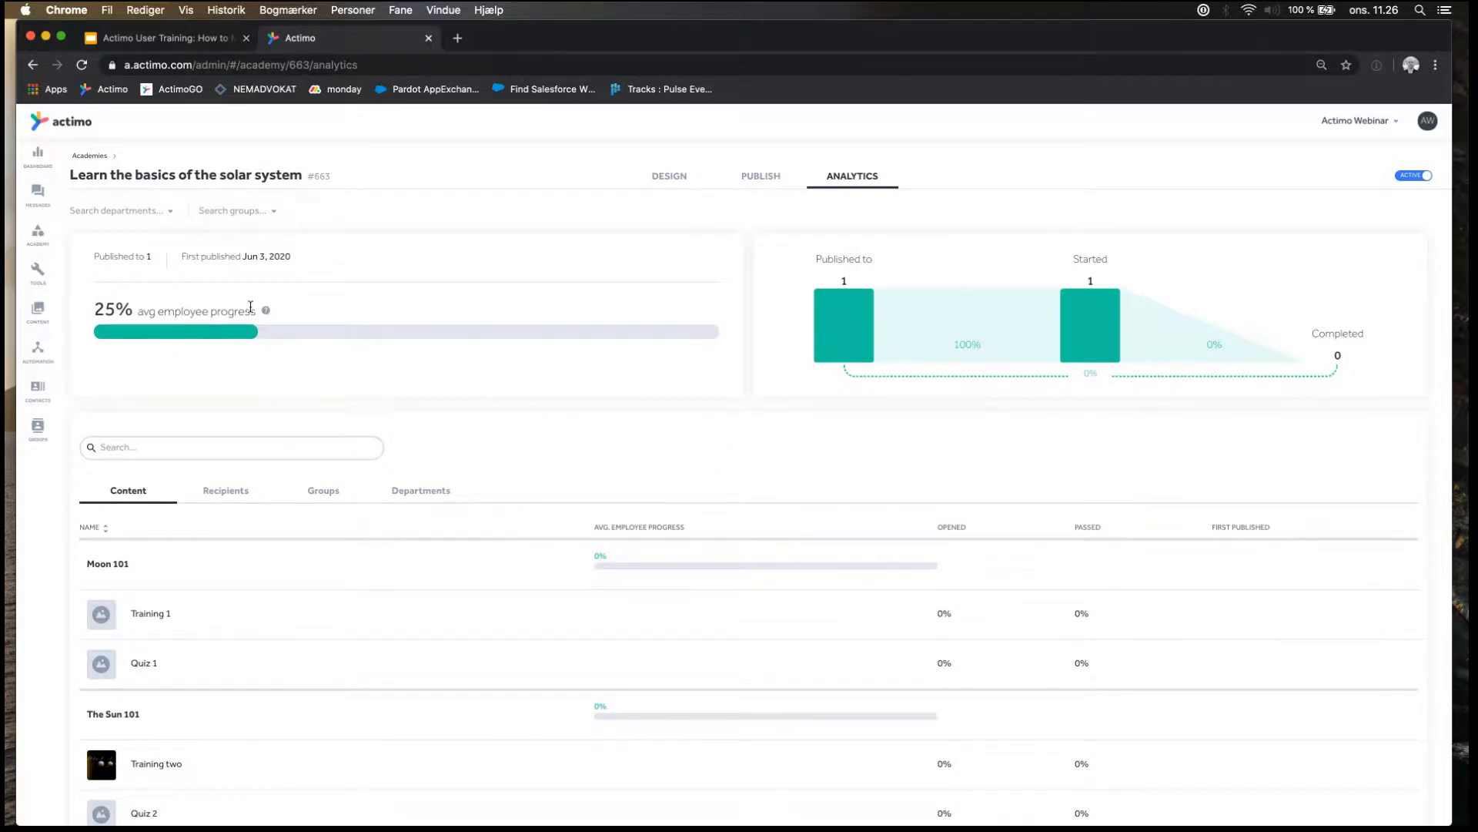
# Read the average employee progress figure in the academy's analytics.
pyautogui.moveTo(251, 306); pyautogui.dragTo(82, 317)
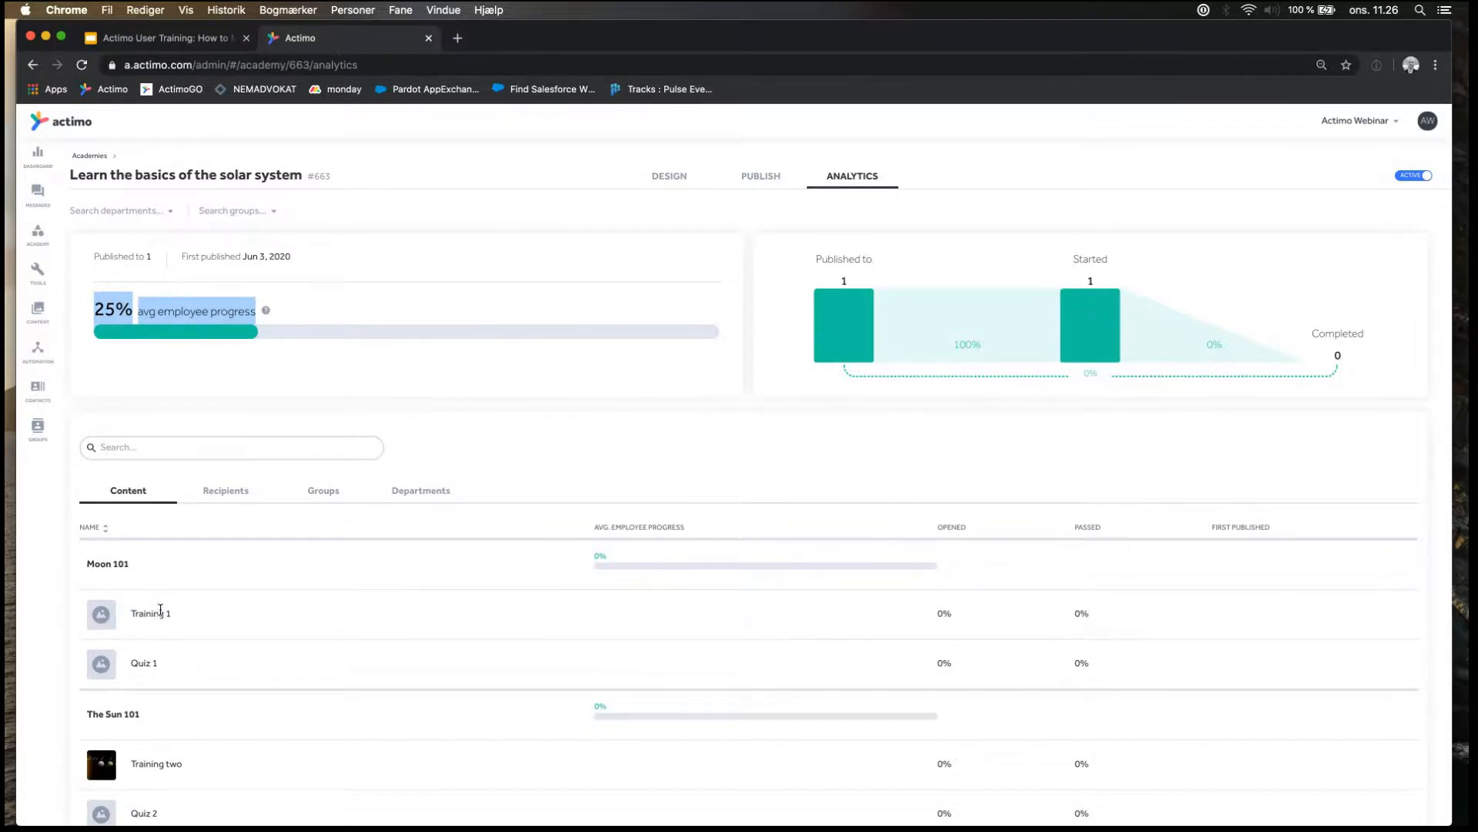
pyautogui.click(733, 423)
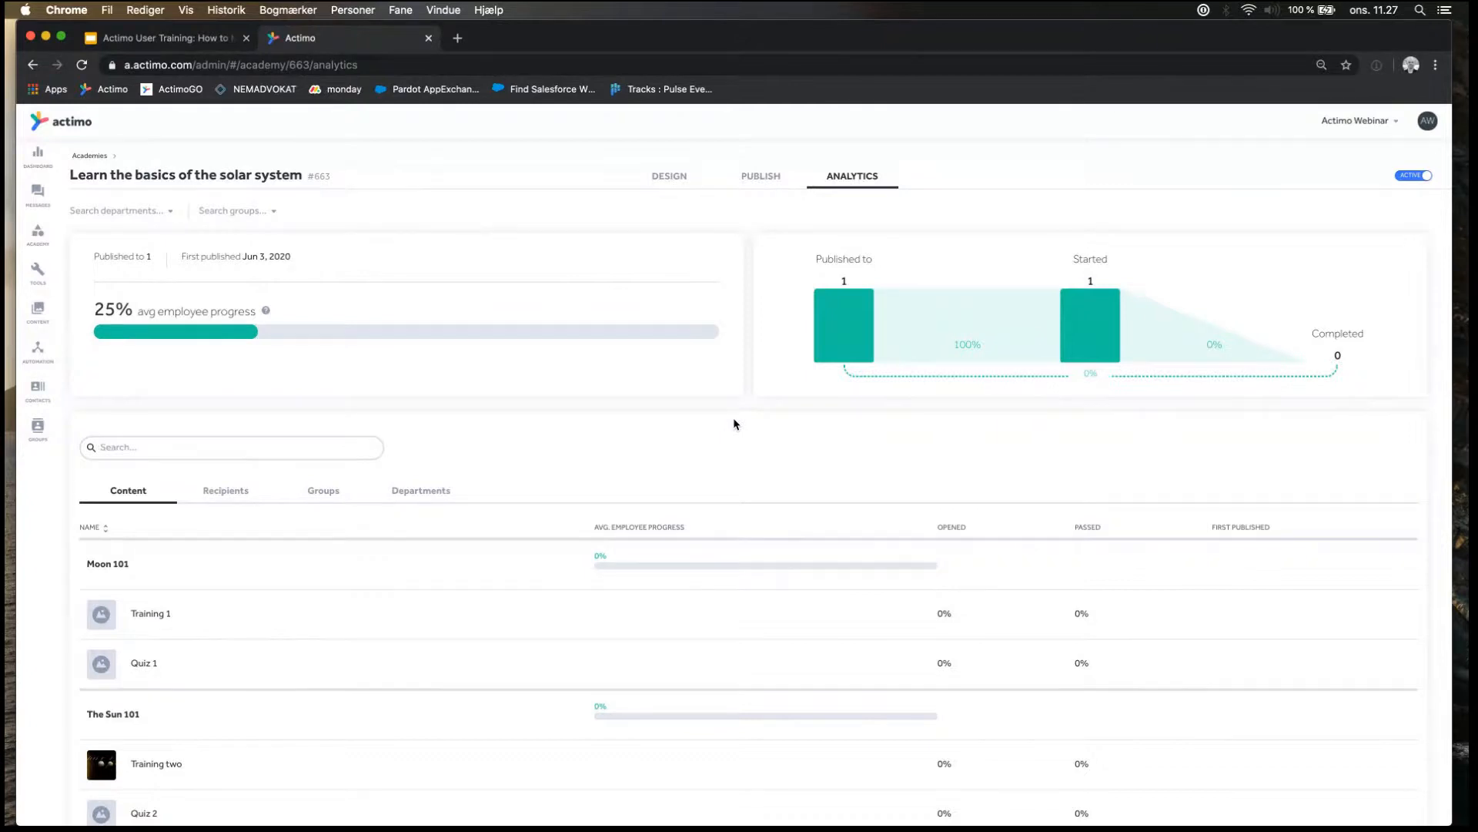
# Switch to the QuickTime Player phone view and resume the "Learn the basics of the solar system" academy.
pyautogui.press('super+Tab')
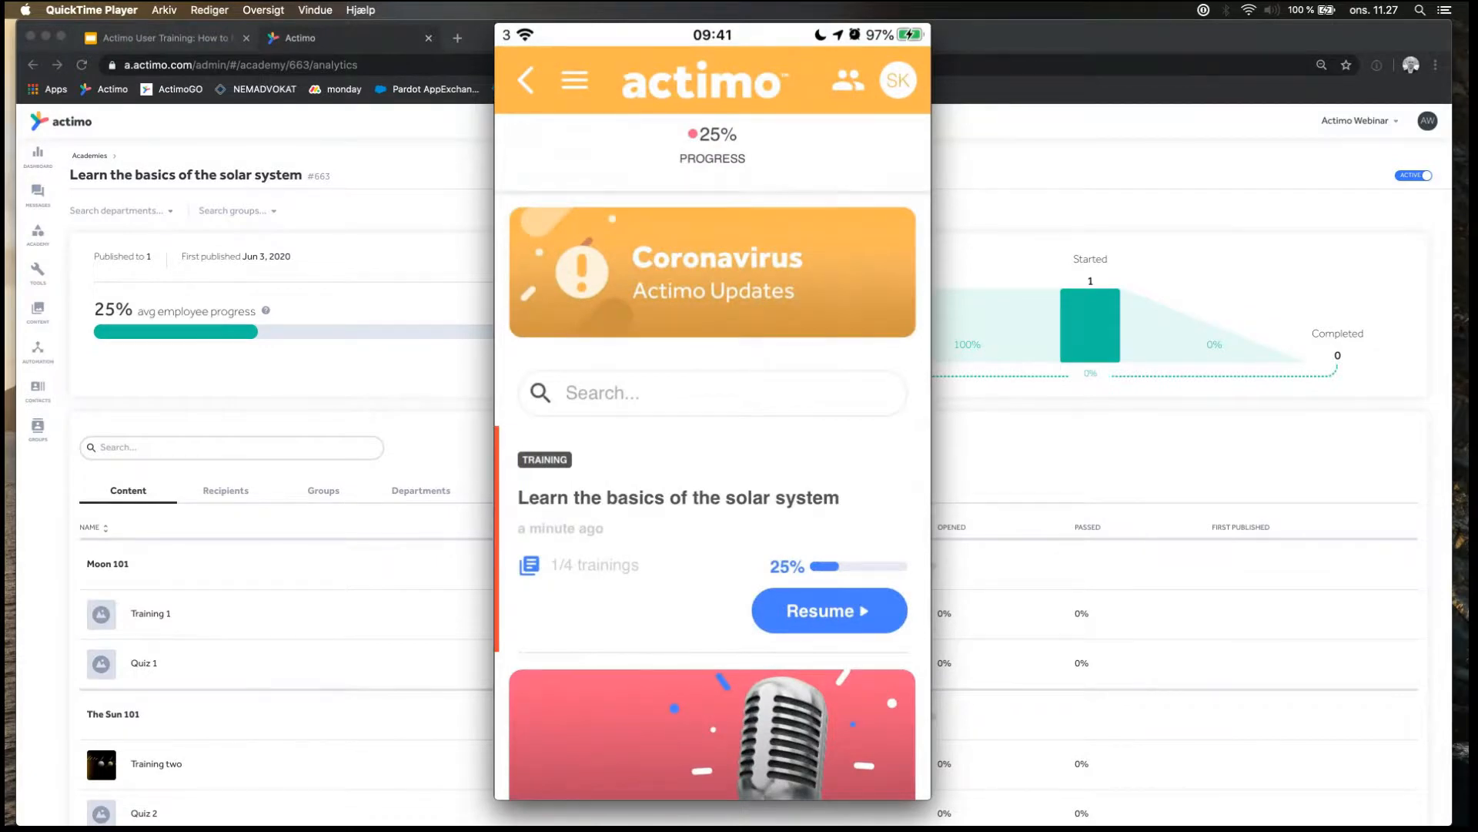
pyautogui.click(829, 611)
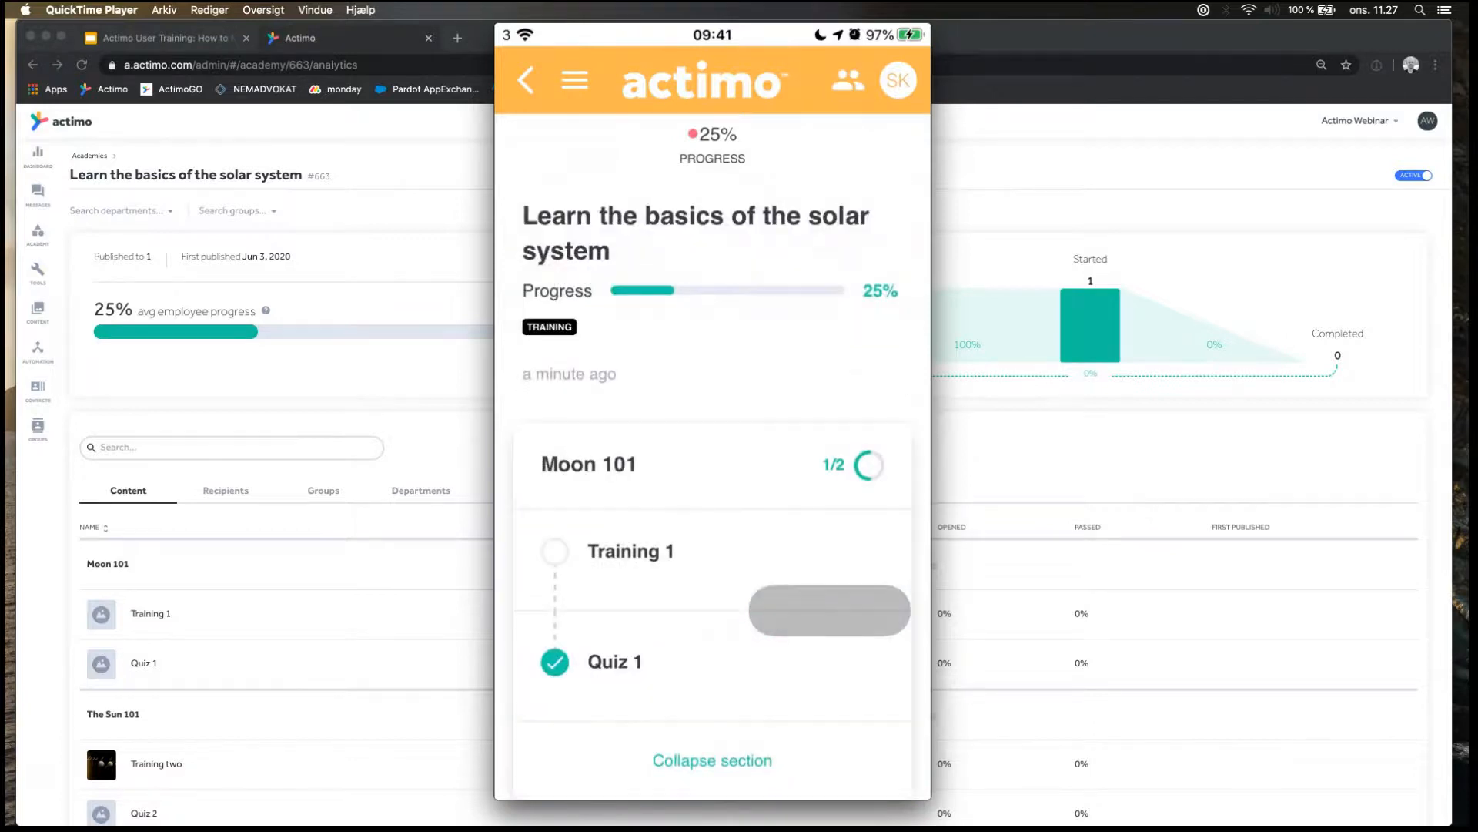
pyautogui.scroll(-3, 712, 431)
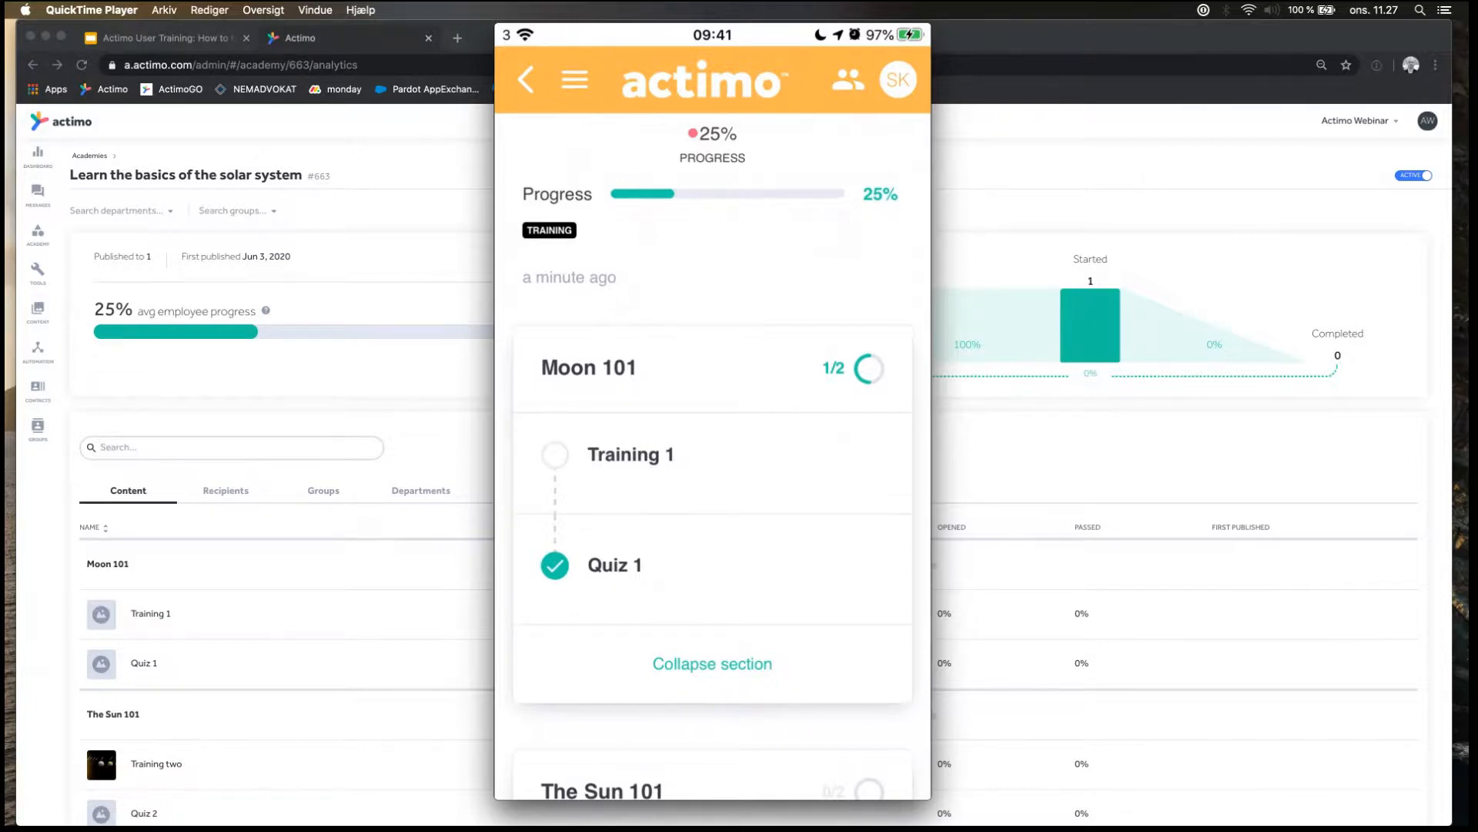
# Read and complete Training 1 in the Moon 101 section, and return to the academy overview.
pyautogui.click(632, 455)
pyautogui.scroll(-3, 713, 462)
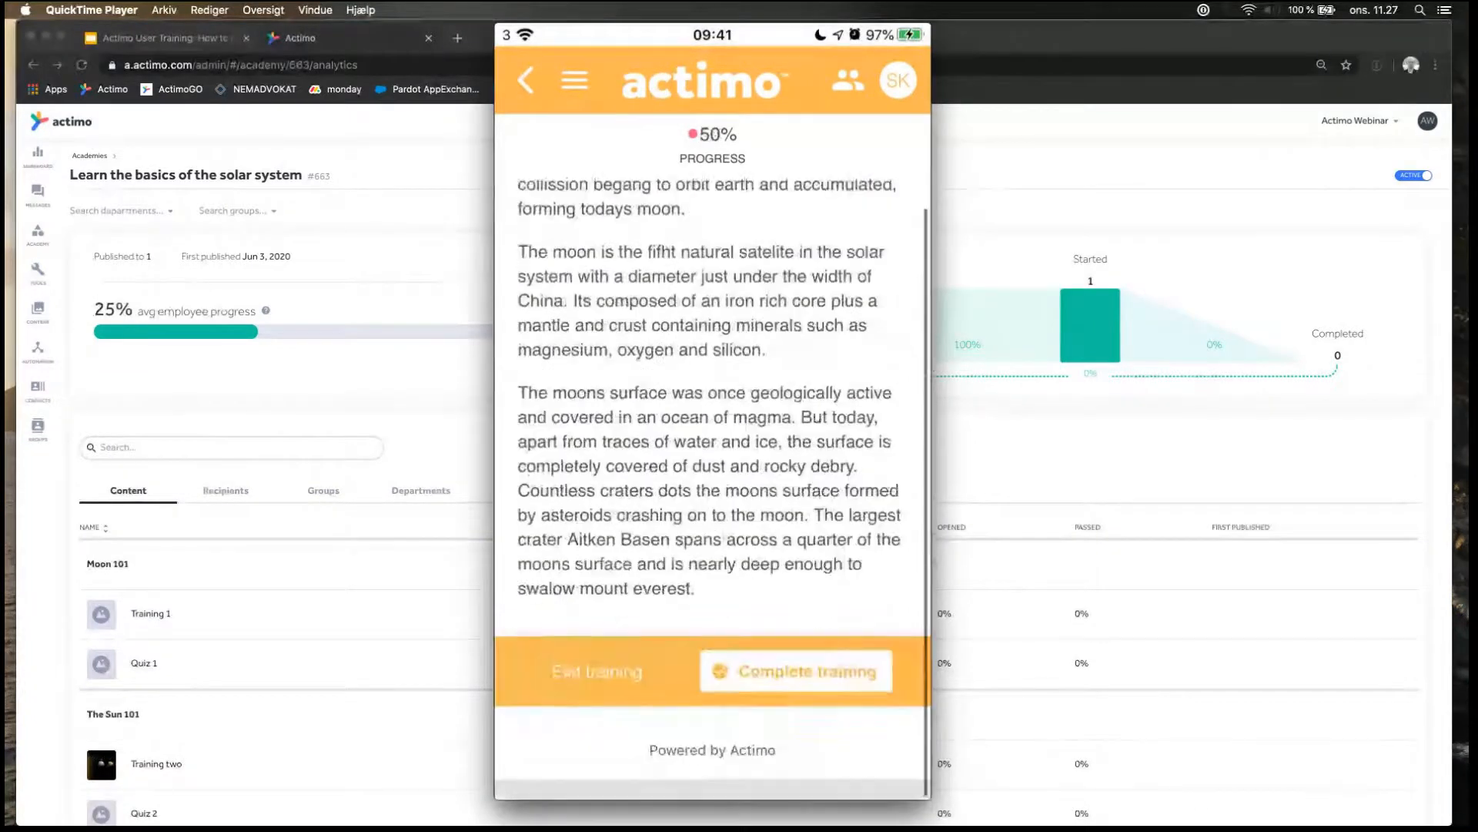
pyautogui.scroll(3, 713, 462)
pyautogui.scroll(-3, 712, 462)
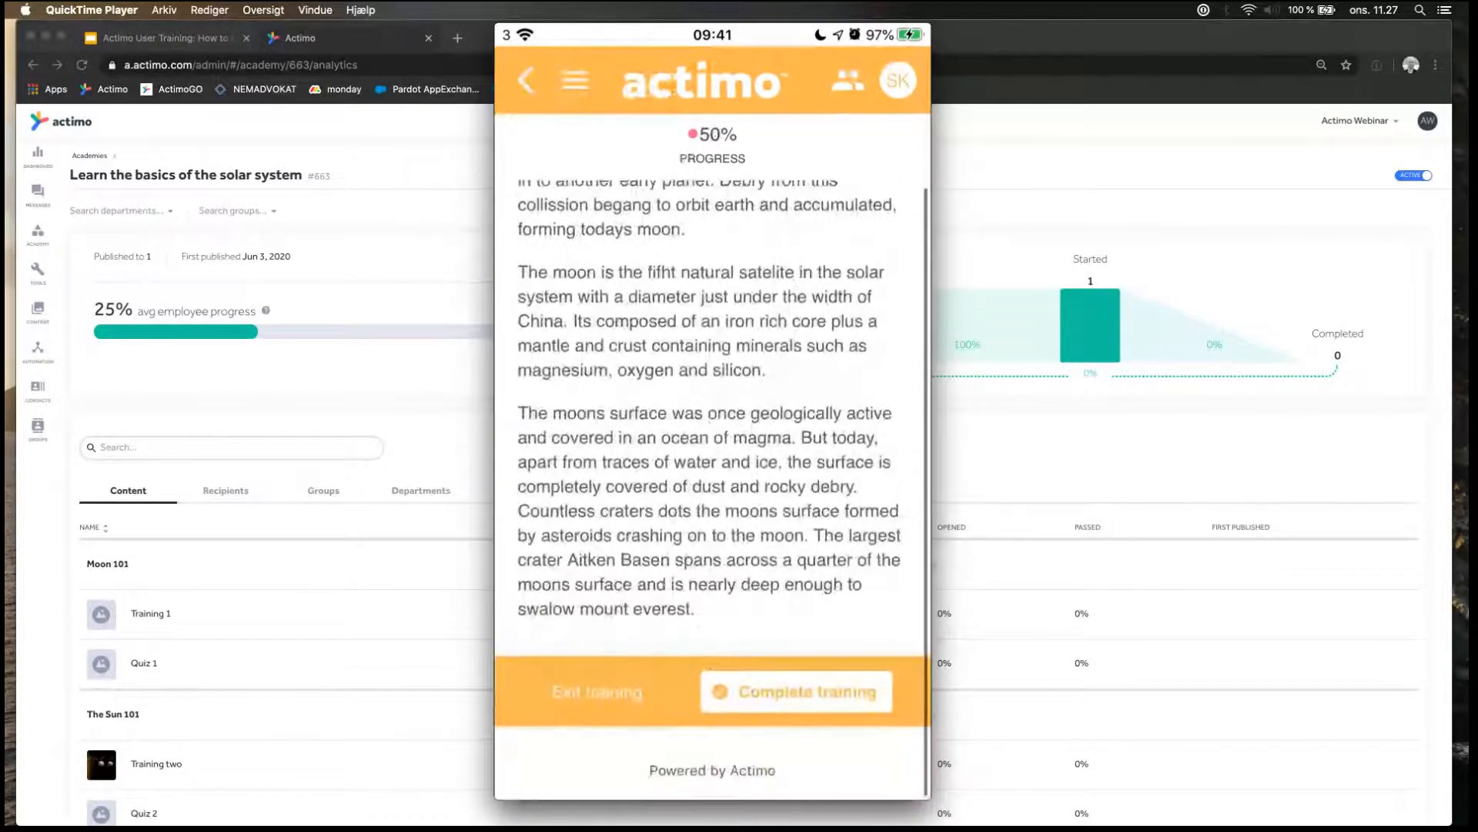
pyautogui.scroll(1, 713, 462)
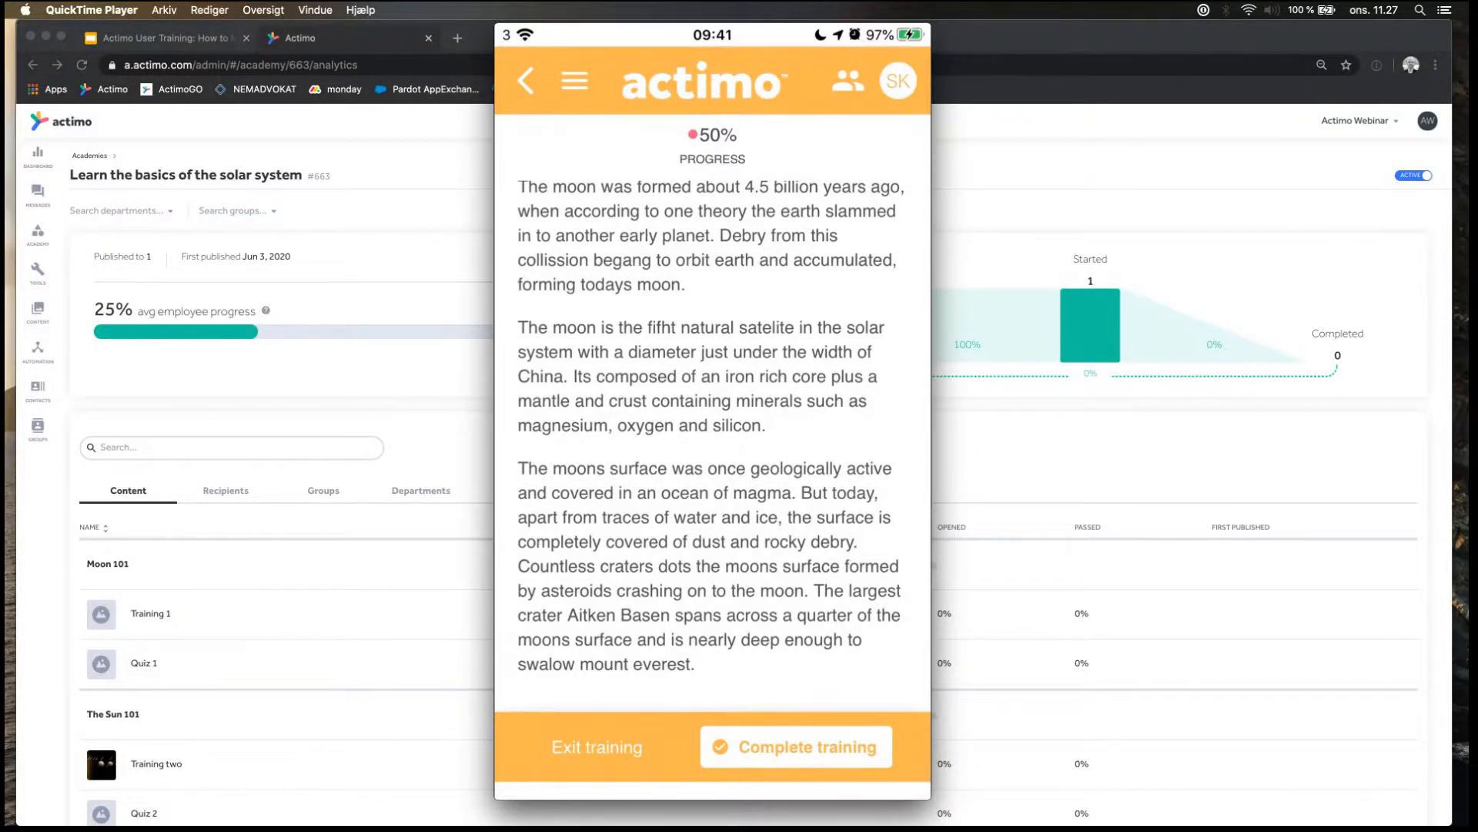
pyautogui.scroll(-1, 713, 462)
pyautogui.scroll(3, 712, 462)
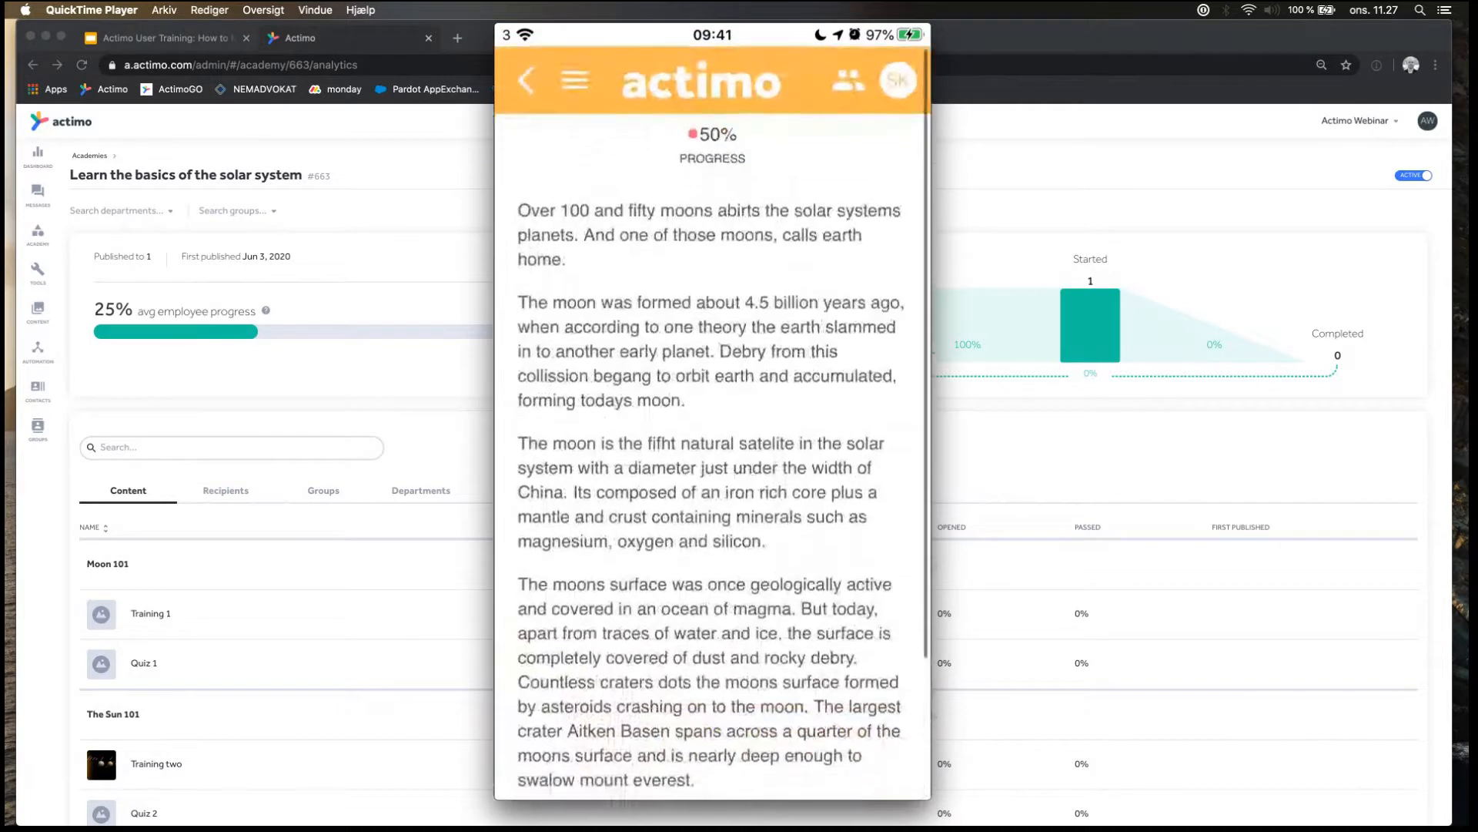
pyautogui.scroll(-3, 712, 462)
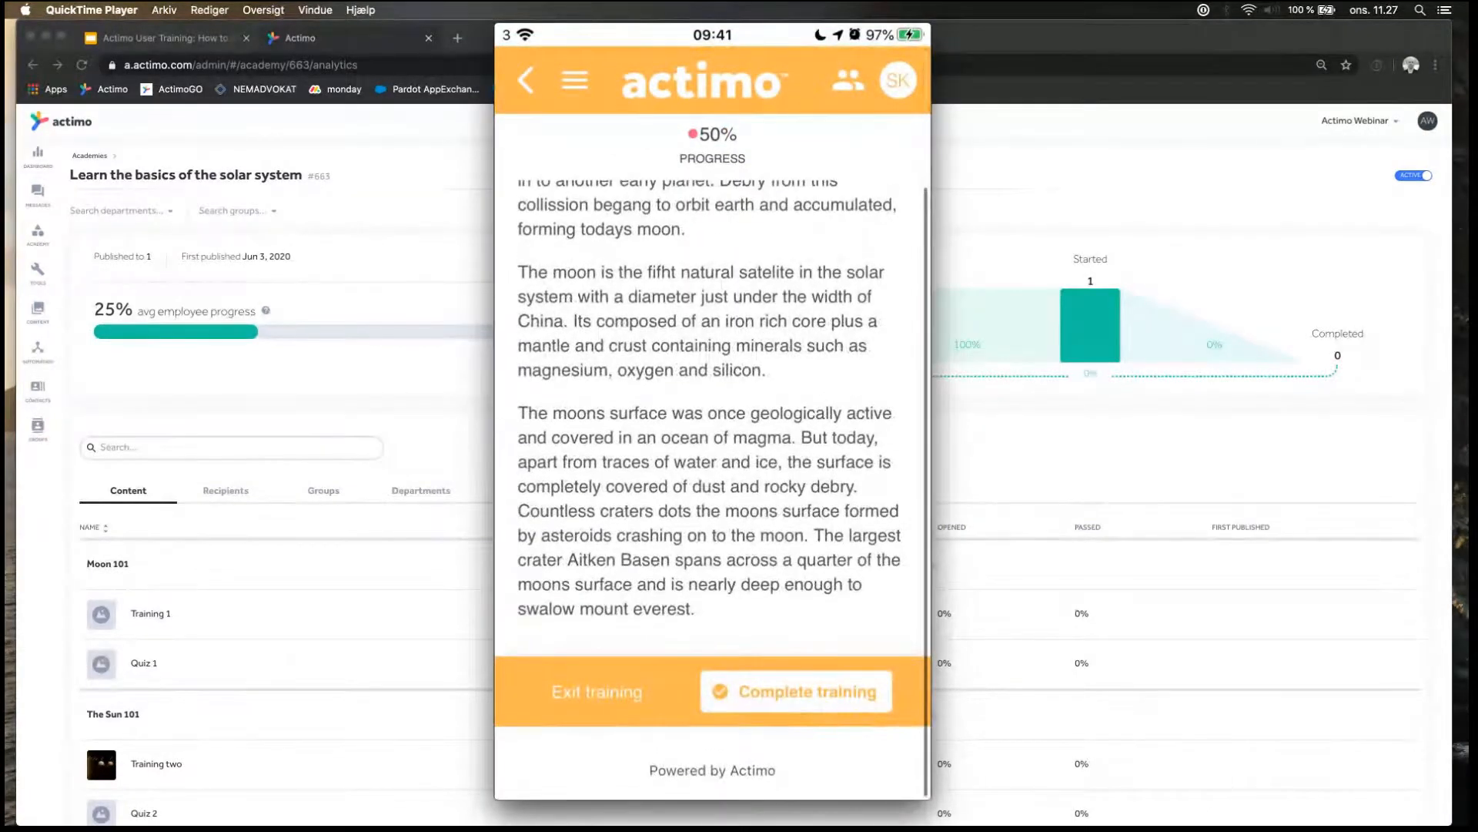
pyautogui.click(796, 691)
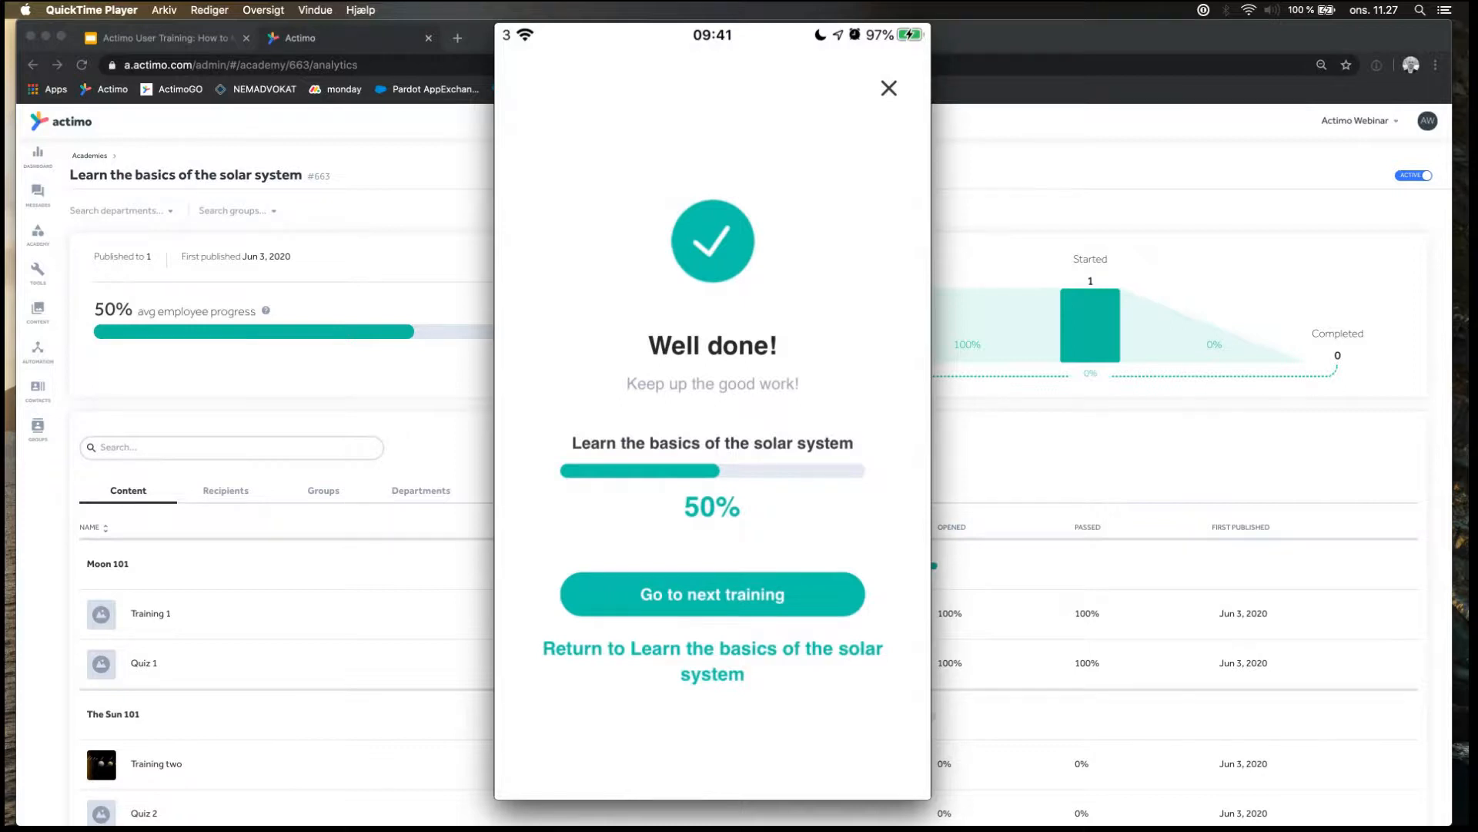
pyautogui.click(712, 660)
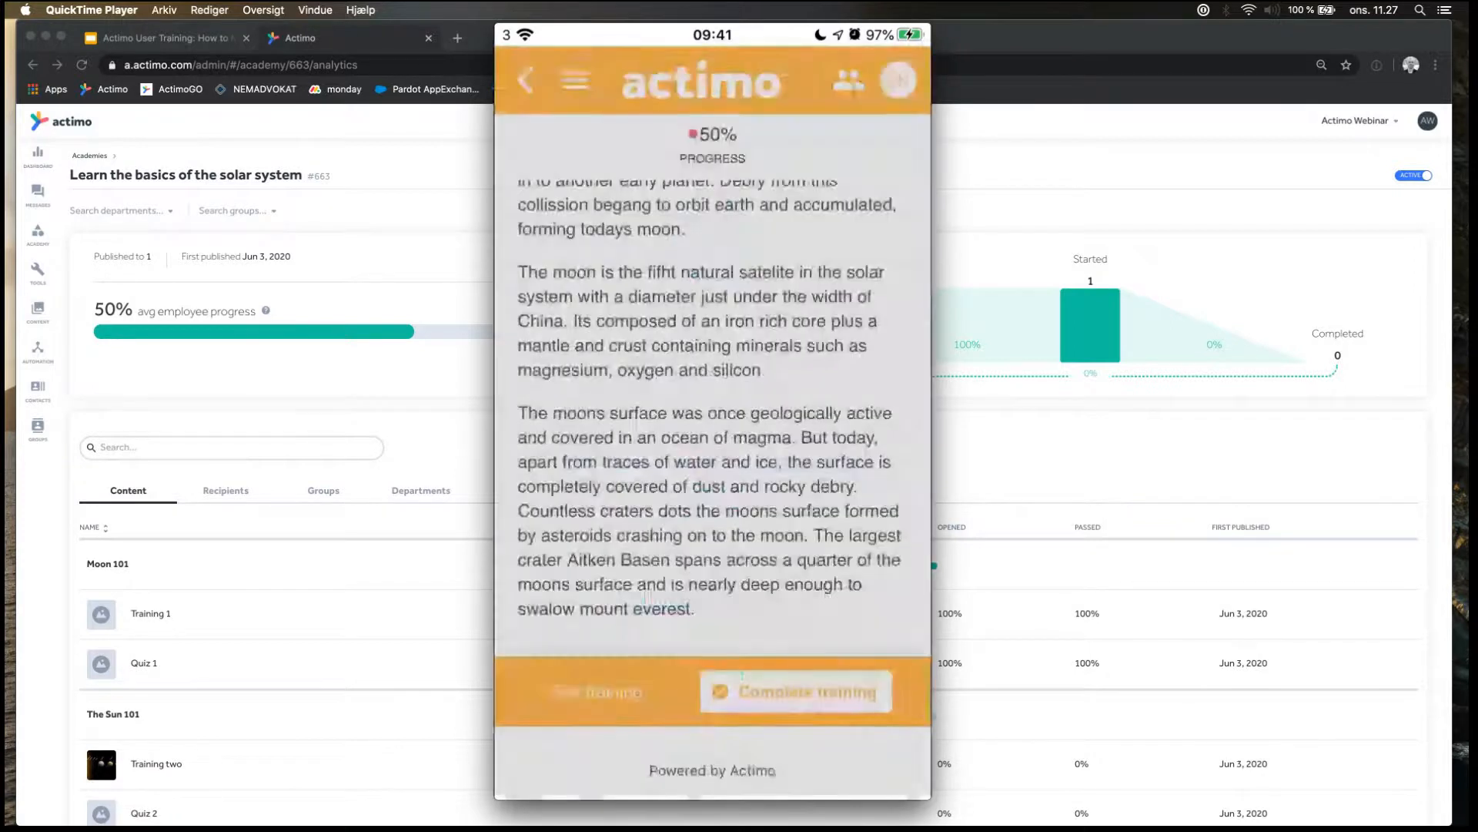
# Expand The Sun 101 section in the phone view to list its trainings.
pyautogui.scroll(-5, 712, 462)
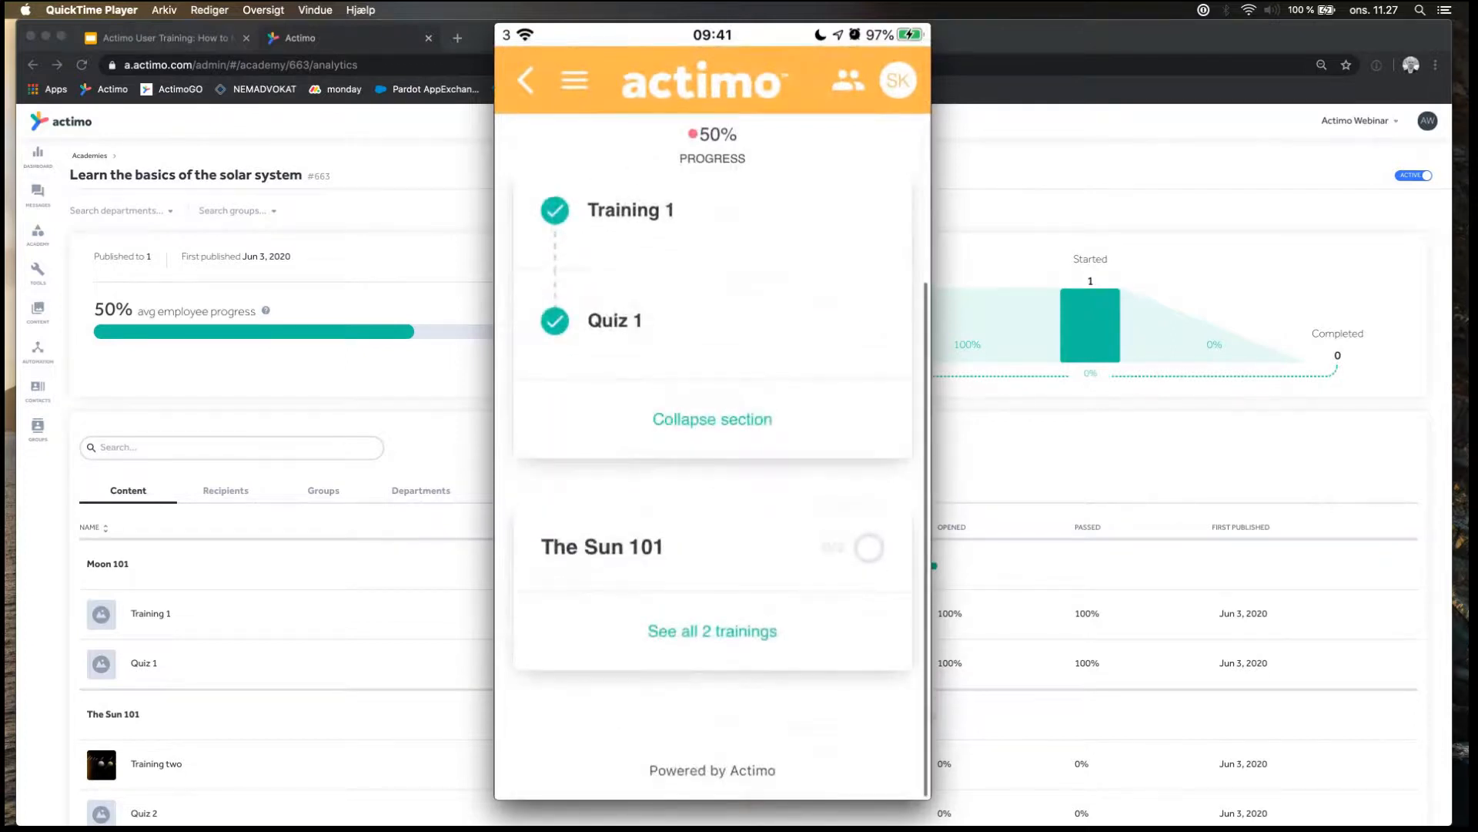
pyautogui.scroll(2, 713, 462)
pyautogui.scroll(-2, 712, 462)
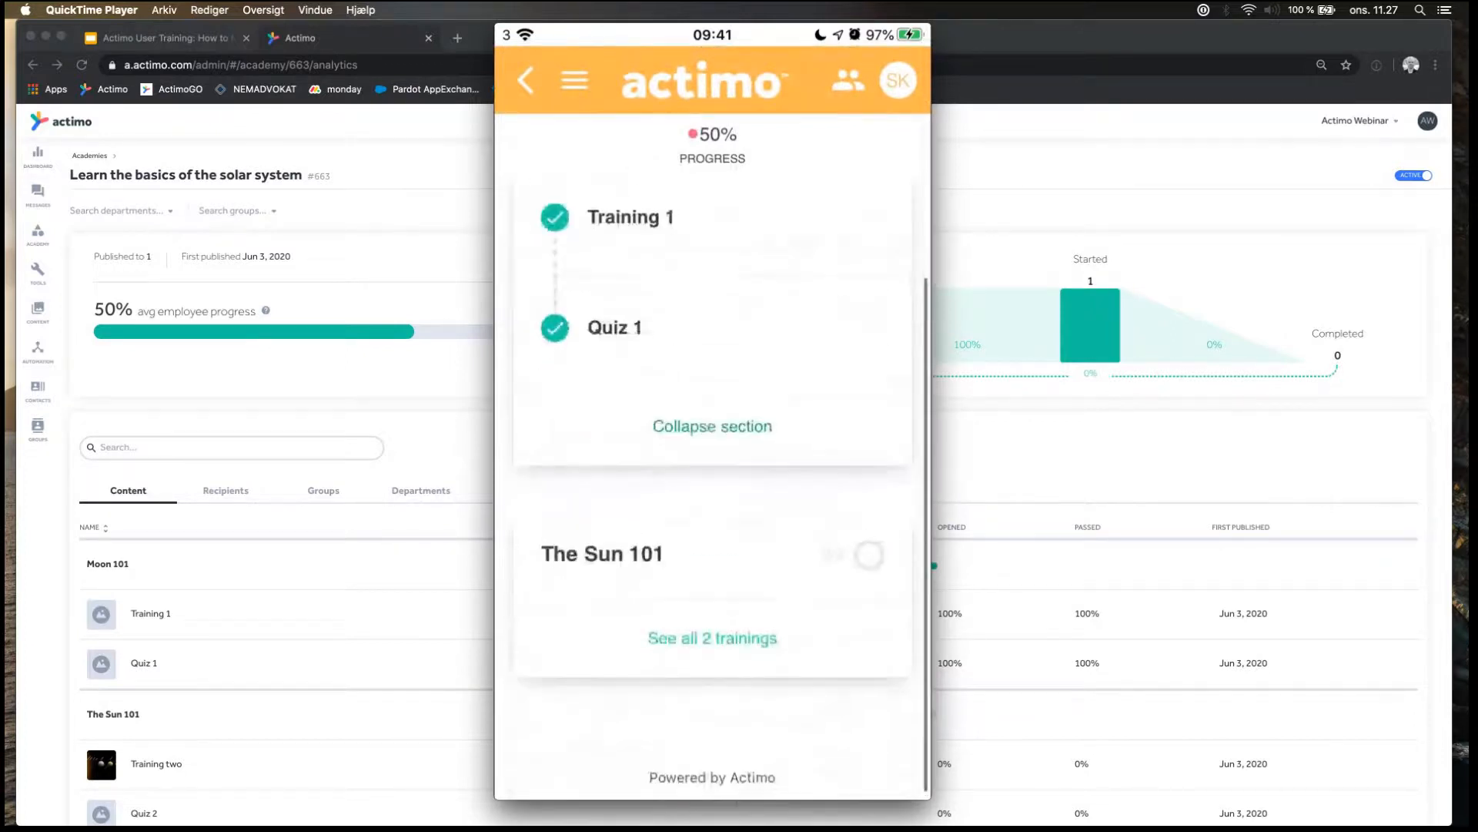
pyautogui.click(712, 638)
pyautogui.scroll(-2, 712, 462)
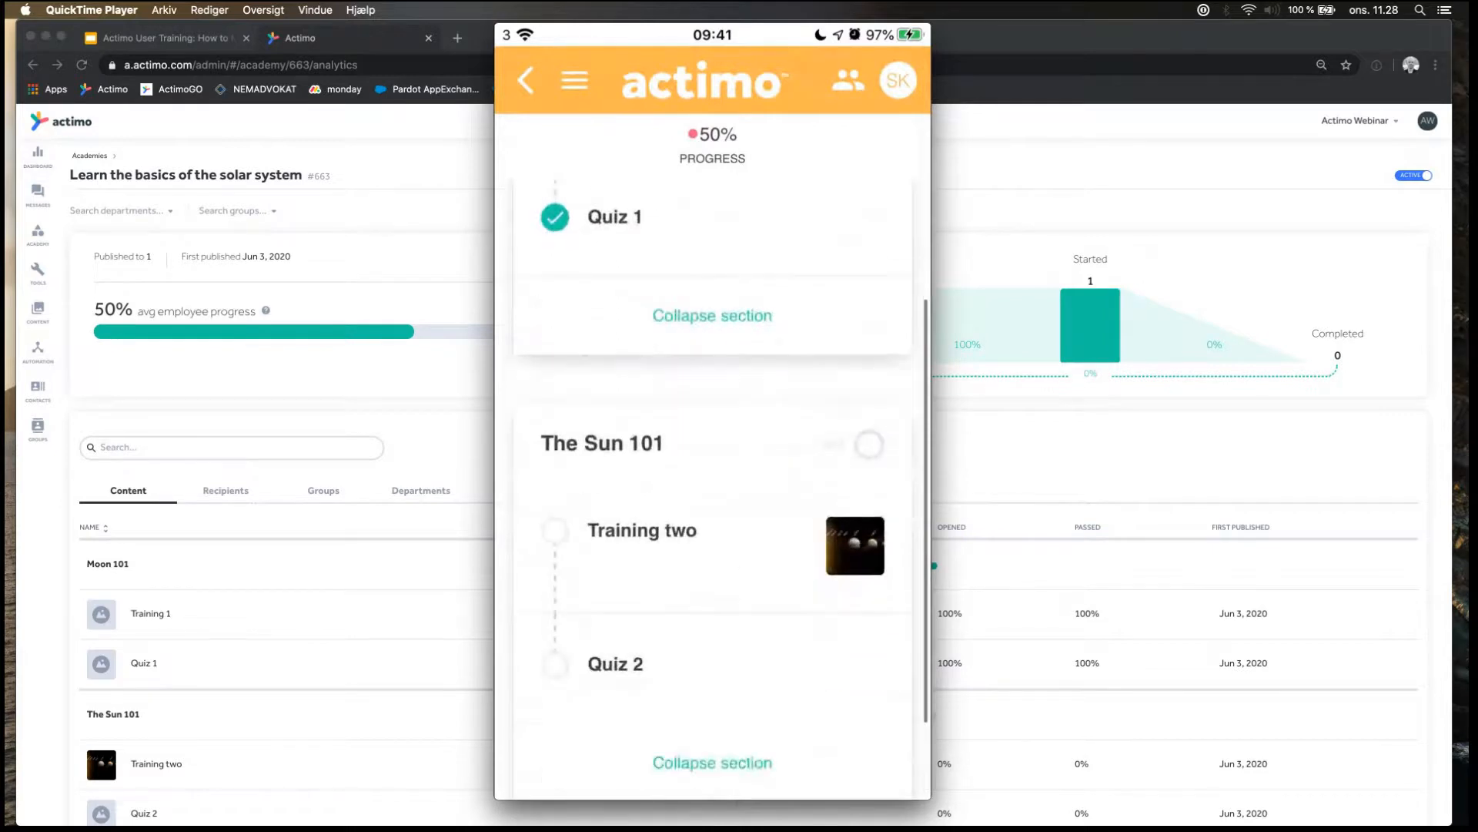
# Read through Training two in The Sun 101 section and return to the academy overview.
pyautogui.click(712, 566)
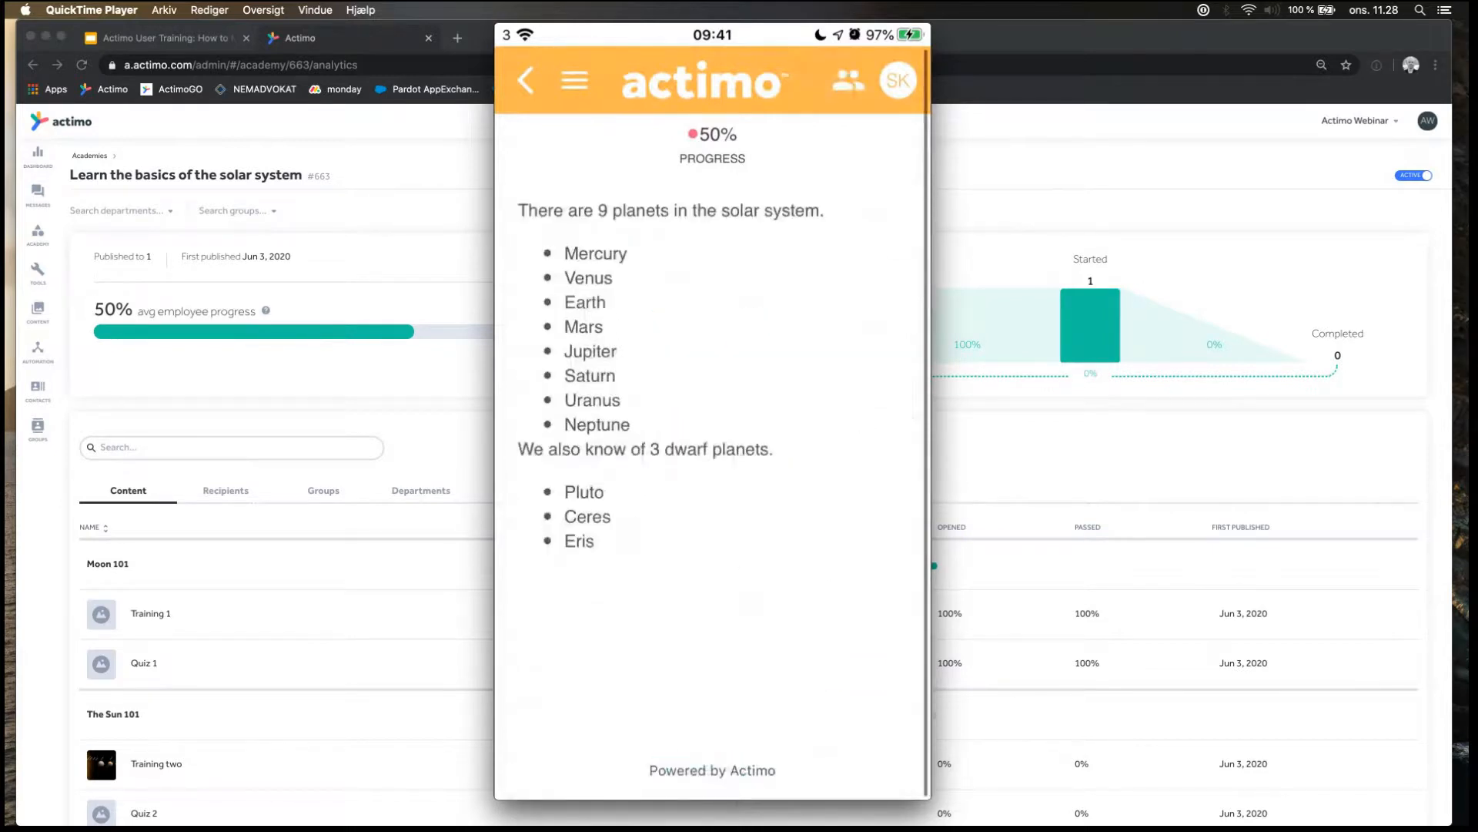
pyautogui.scroll(-2, 712, 462)
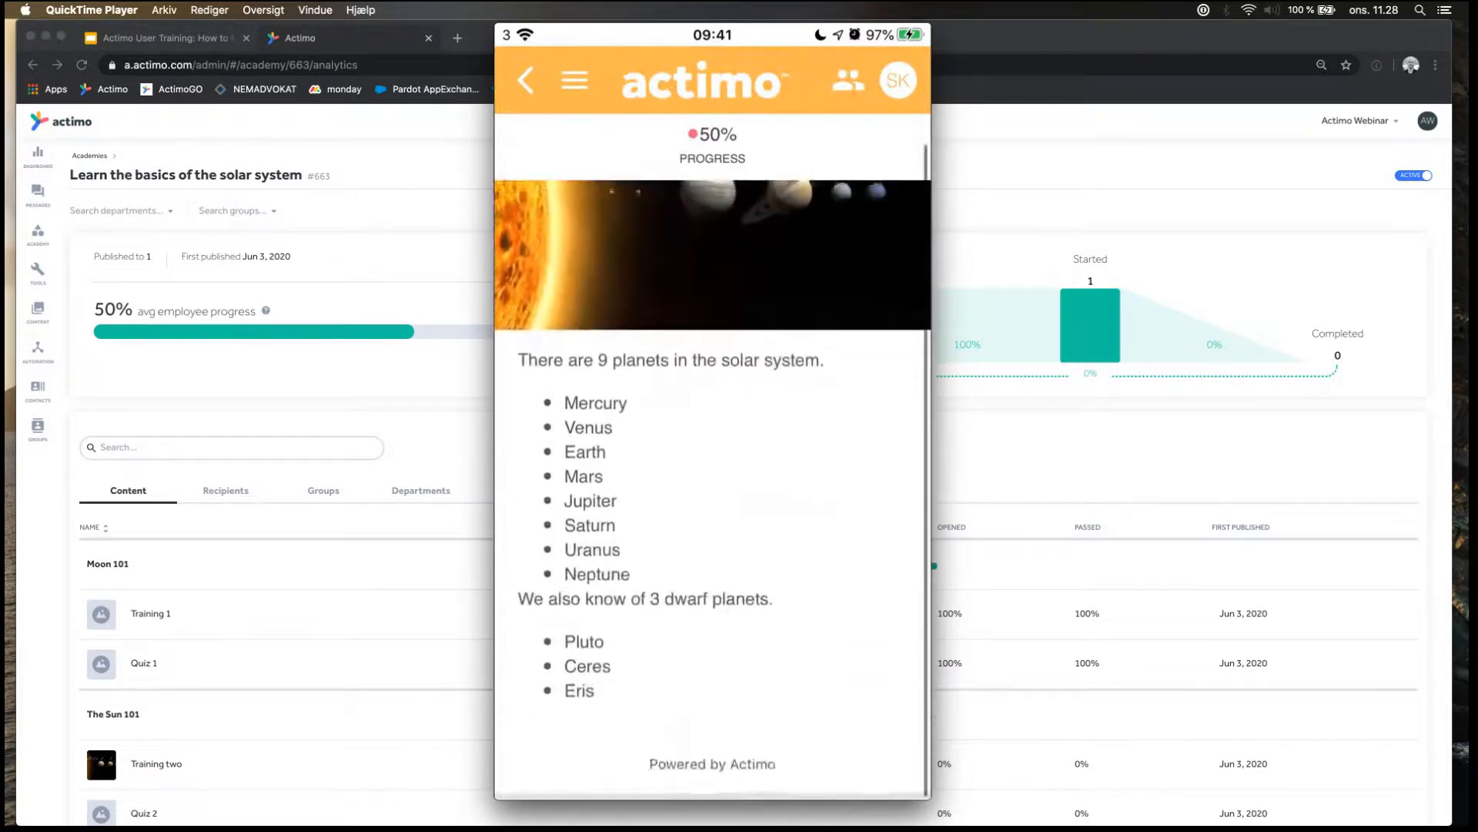
pyautogui.scroll(2, 712, 462)
pyautogui.scroll(-3, 712, 462)
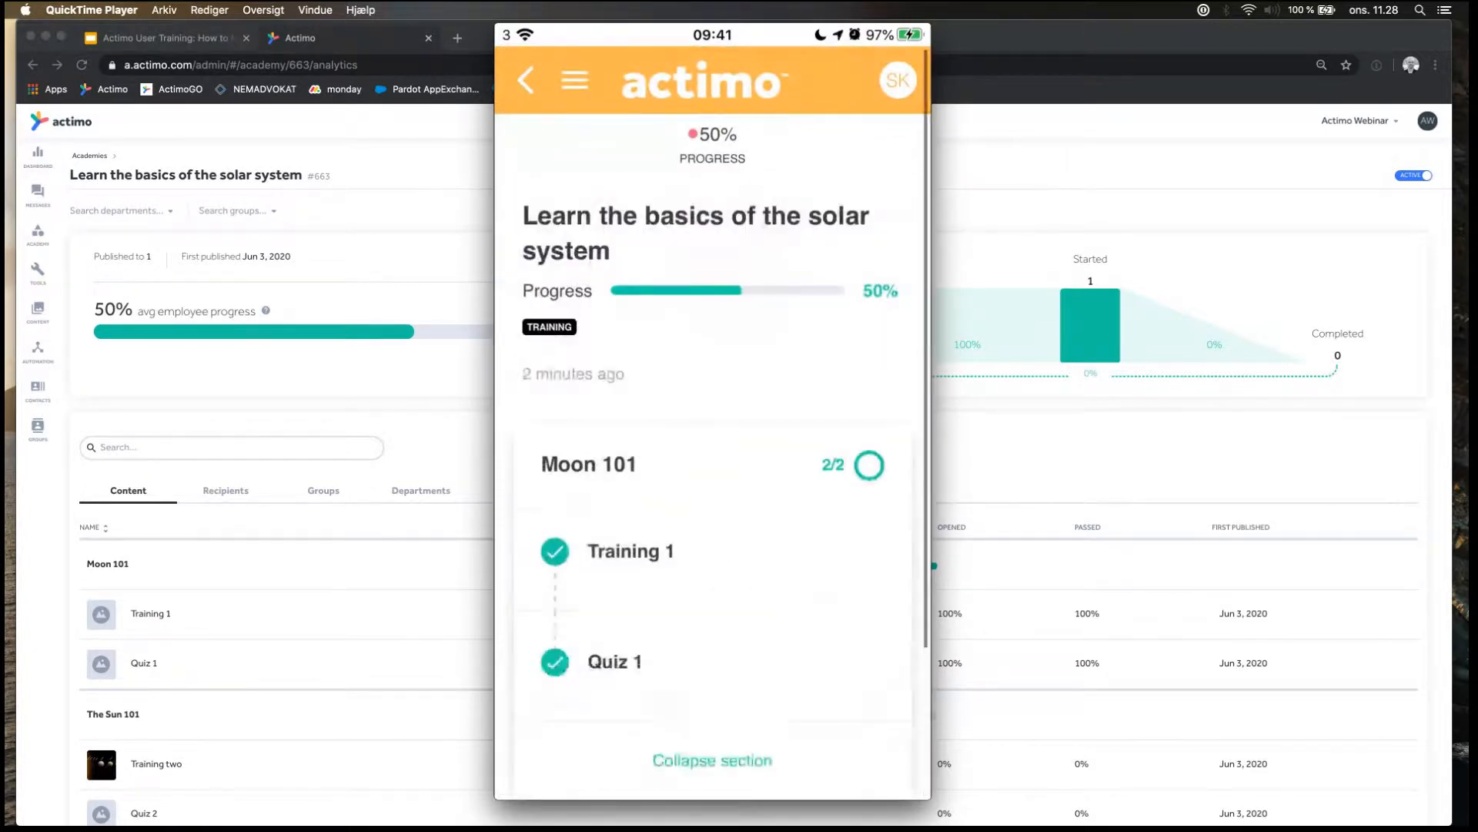
pyautogui.scroll(-4, 713, 462)
pyautogui.scroll(-3, 713, 462)
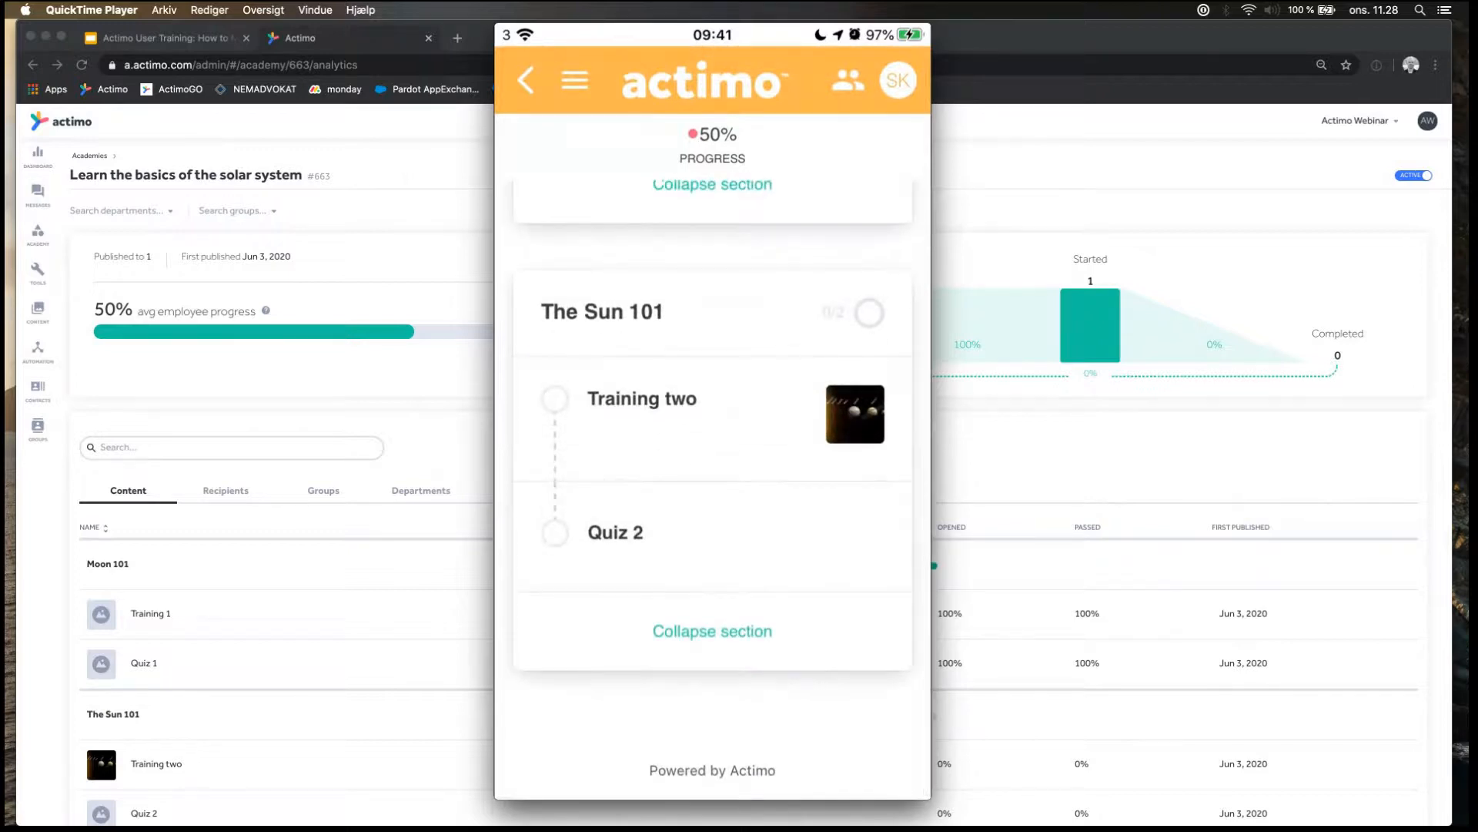
pyautogui.scroll(5, 712, 462)
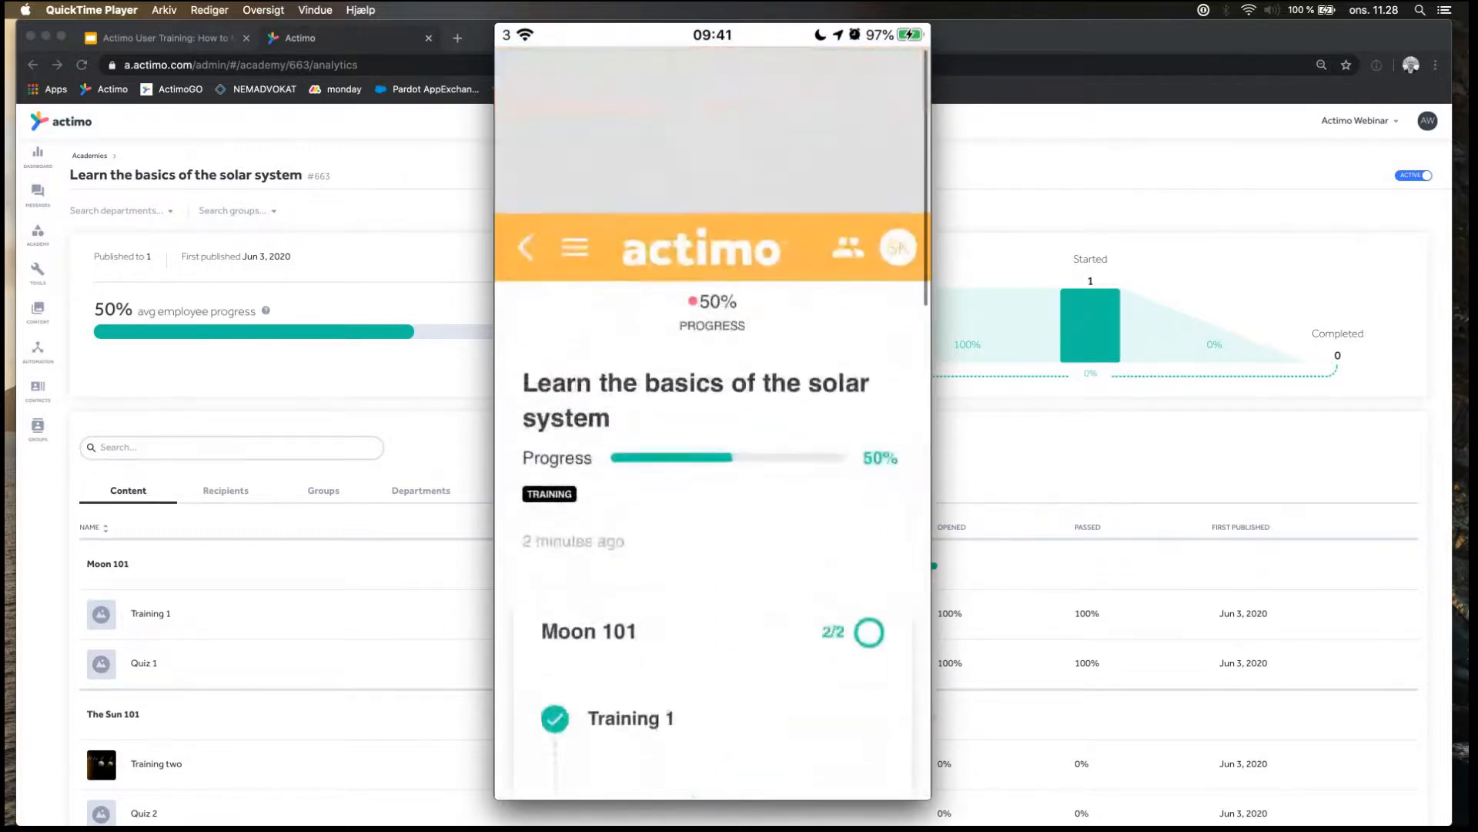
# Look at the phone view's navigation menu, and reopen Training 1 in the Moon 101 section to show its text.
pyautogui.click(574, 80)
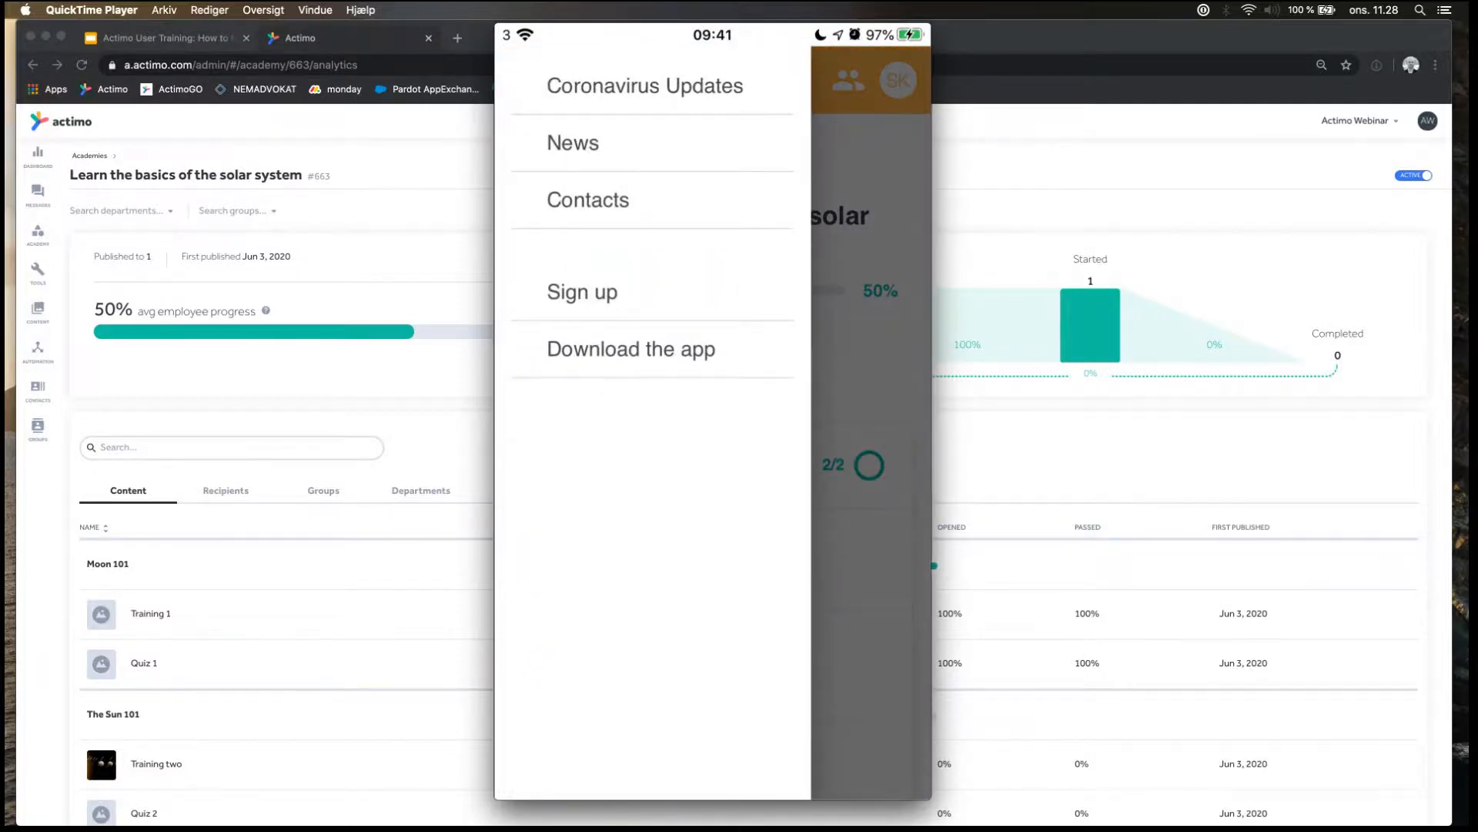
pyautogui.click(871, 431)
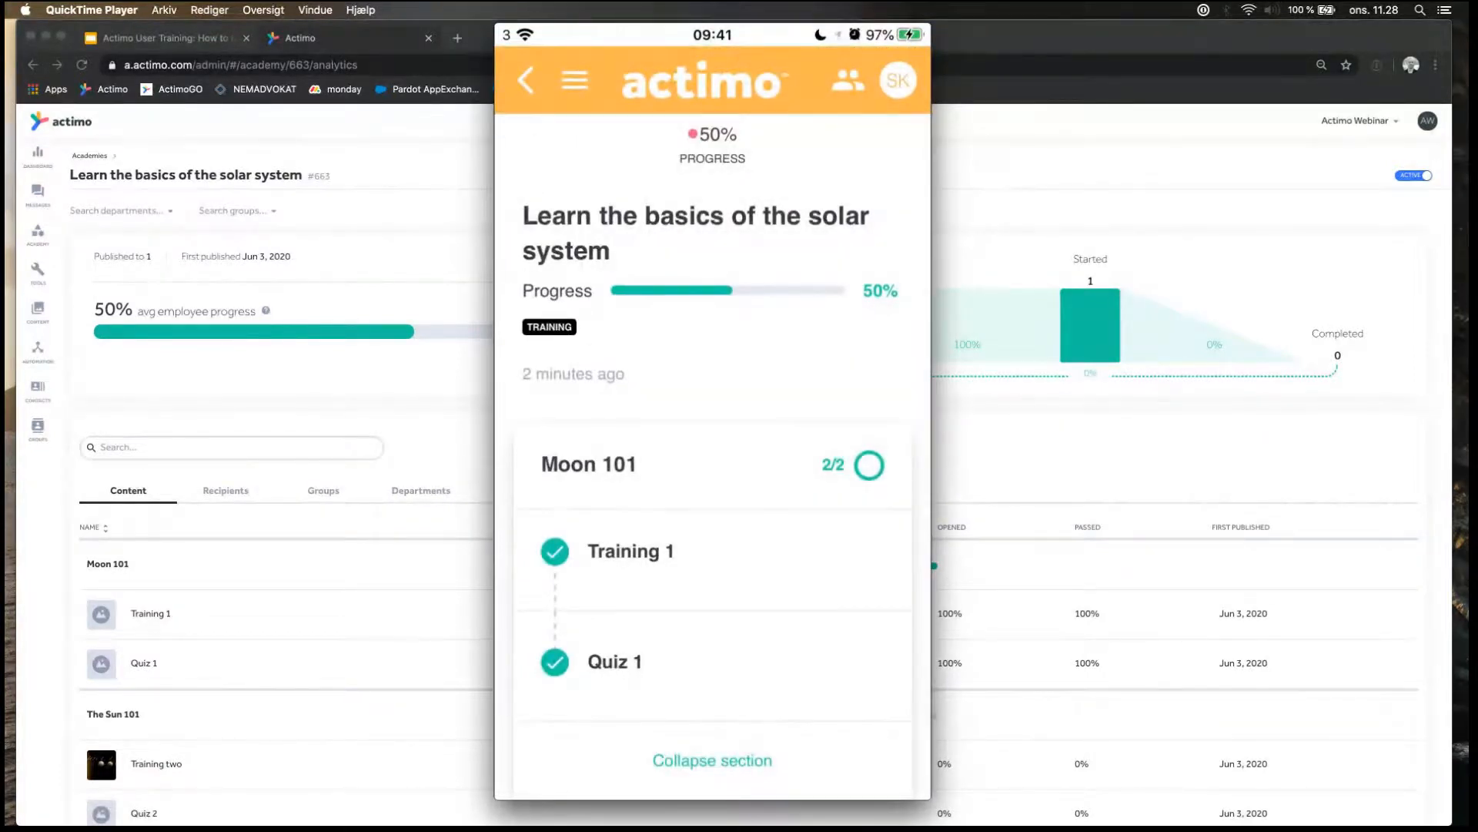
pyautogui.scroll(-2, 712, 462)
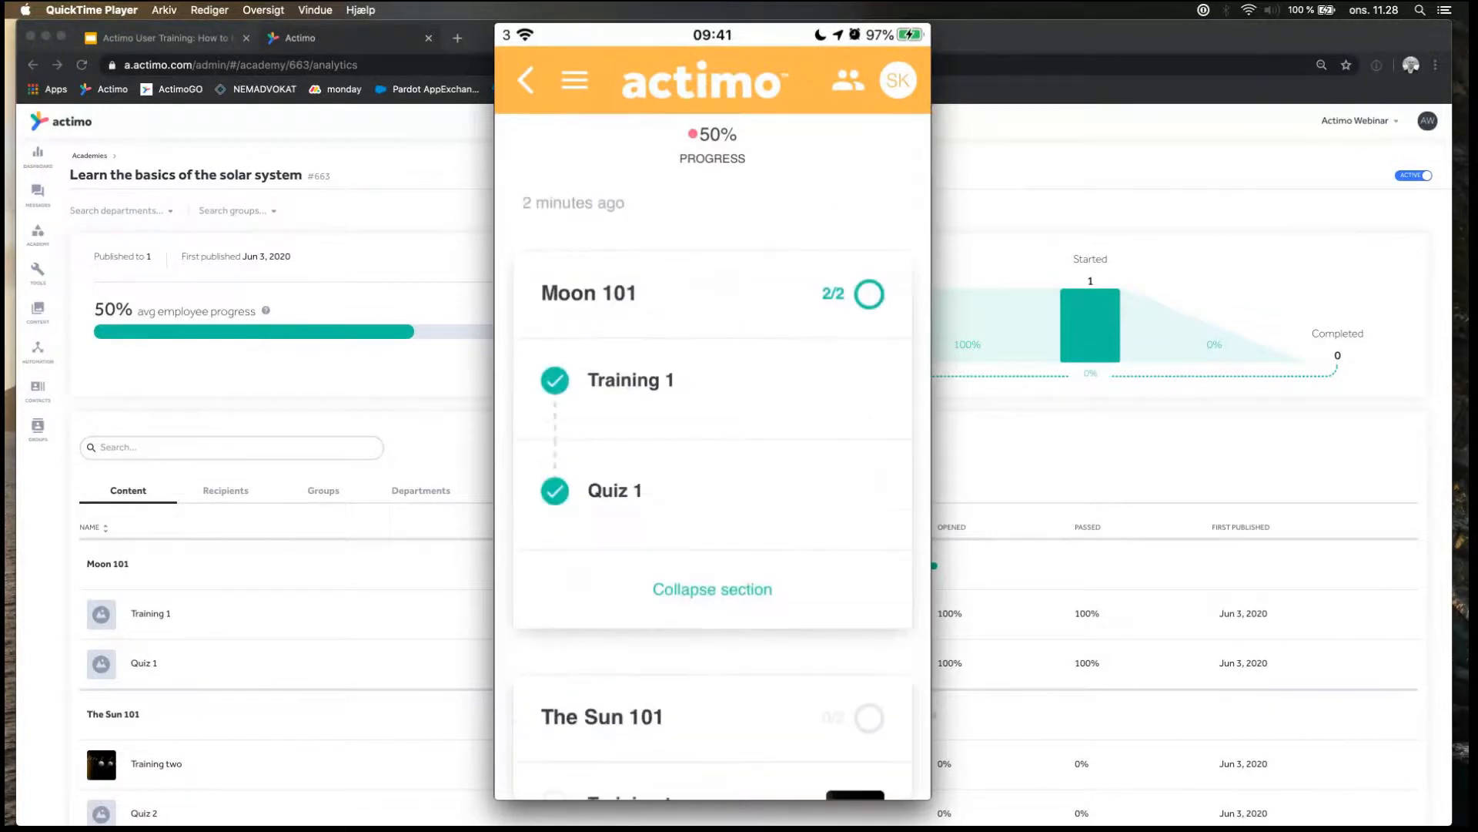
pyautogui.click(631, 381)
pyautogui.scroll(1, 713, 462)
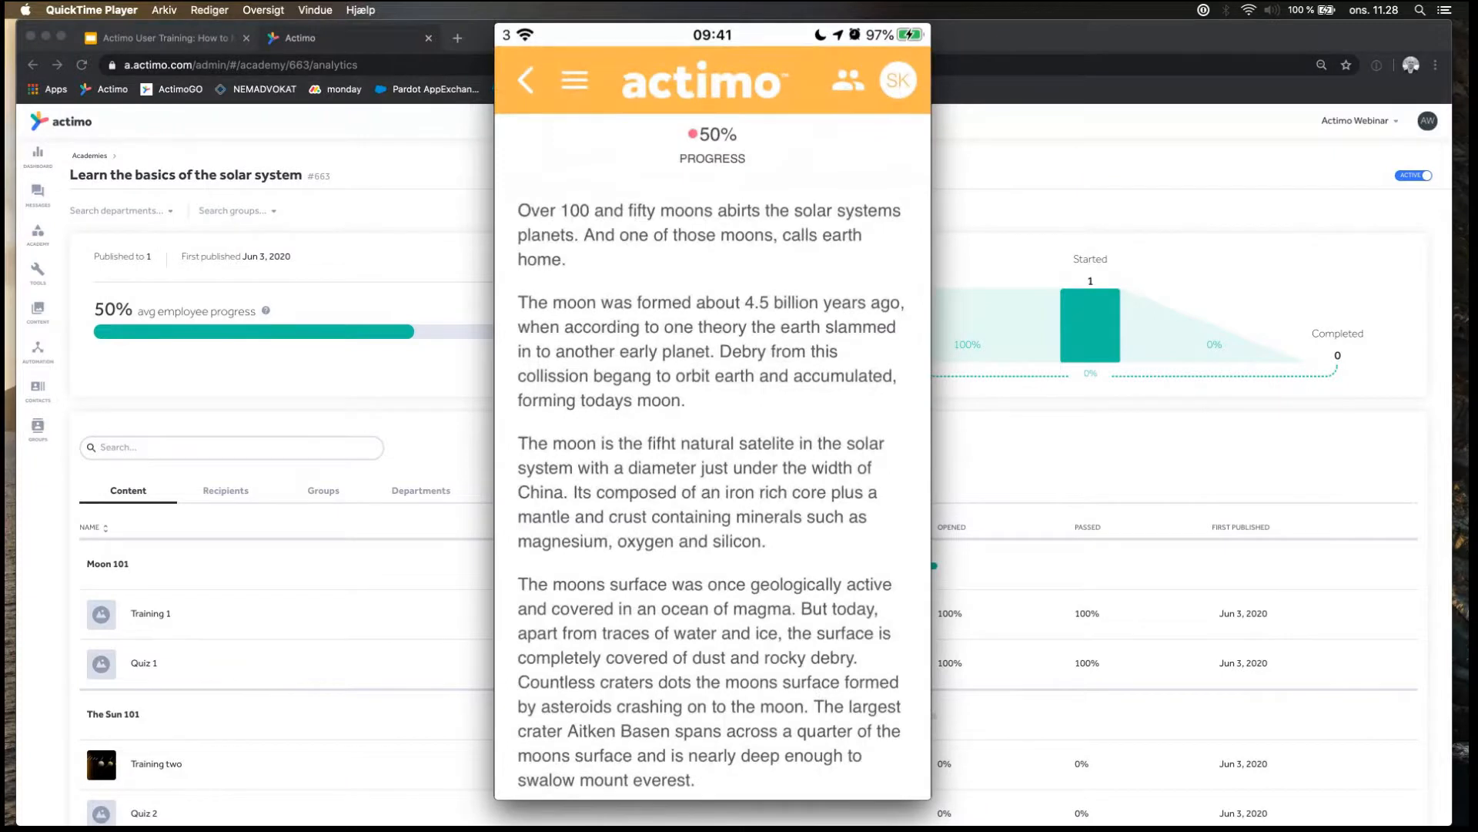
# Return to the phone's home screen and relaunch the Actimo app to show its front page.
pyautogui.press('Home')
pyautogui.press('Home')
pyautogui.moveTo(885, 431); pyautogui.dragTo(886, 123)
pyautogui.press('Home')
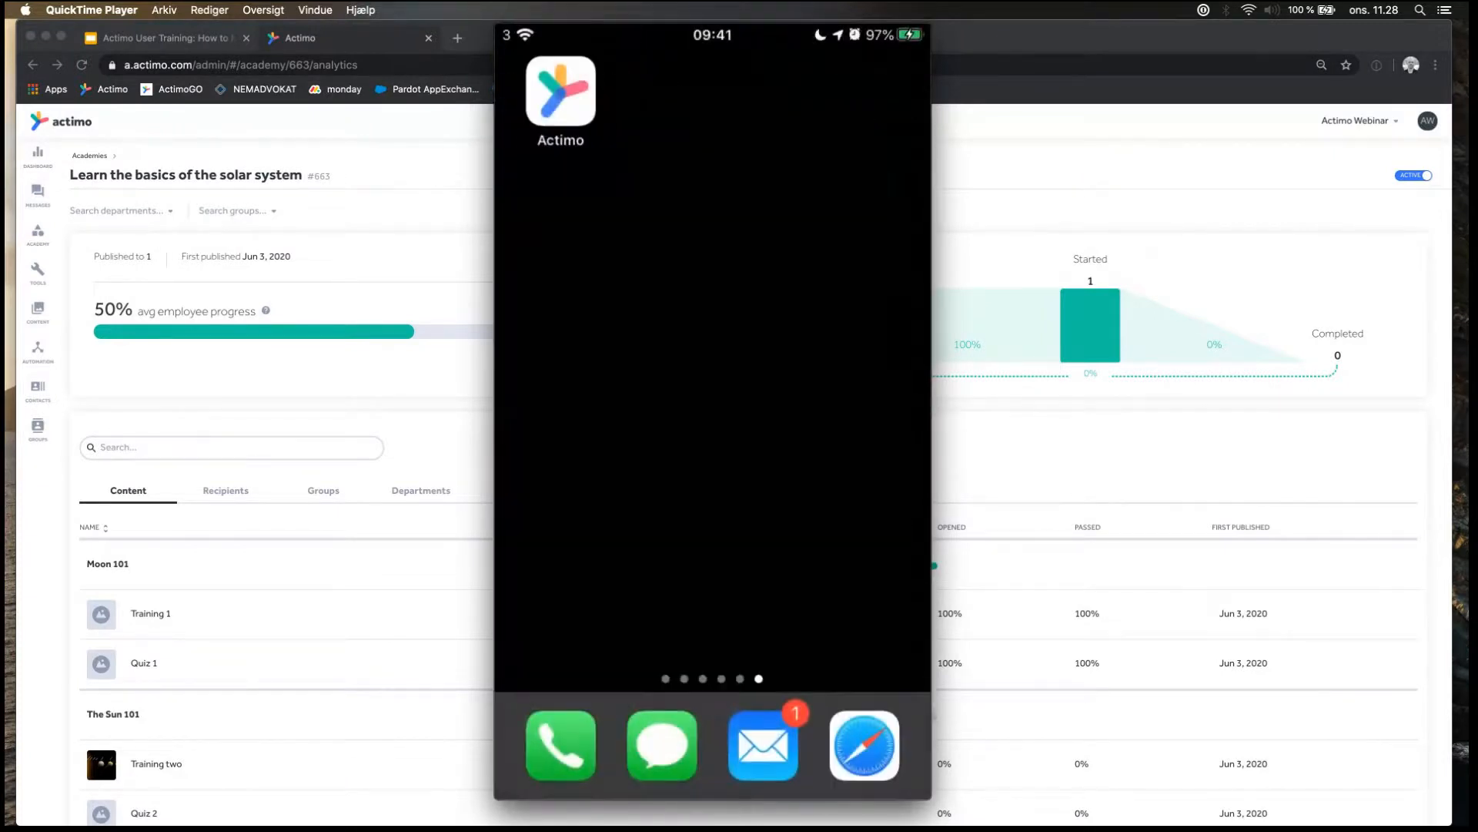
pyautogui.click(560, 91)
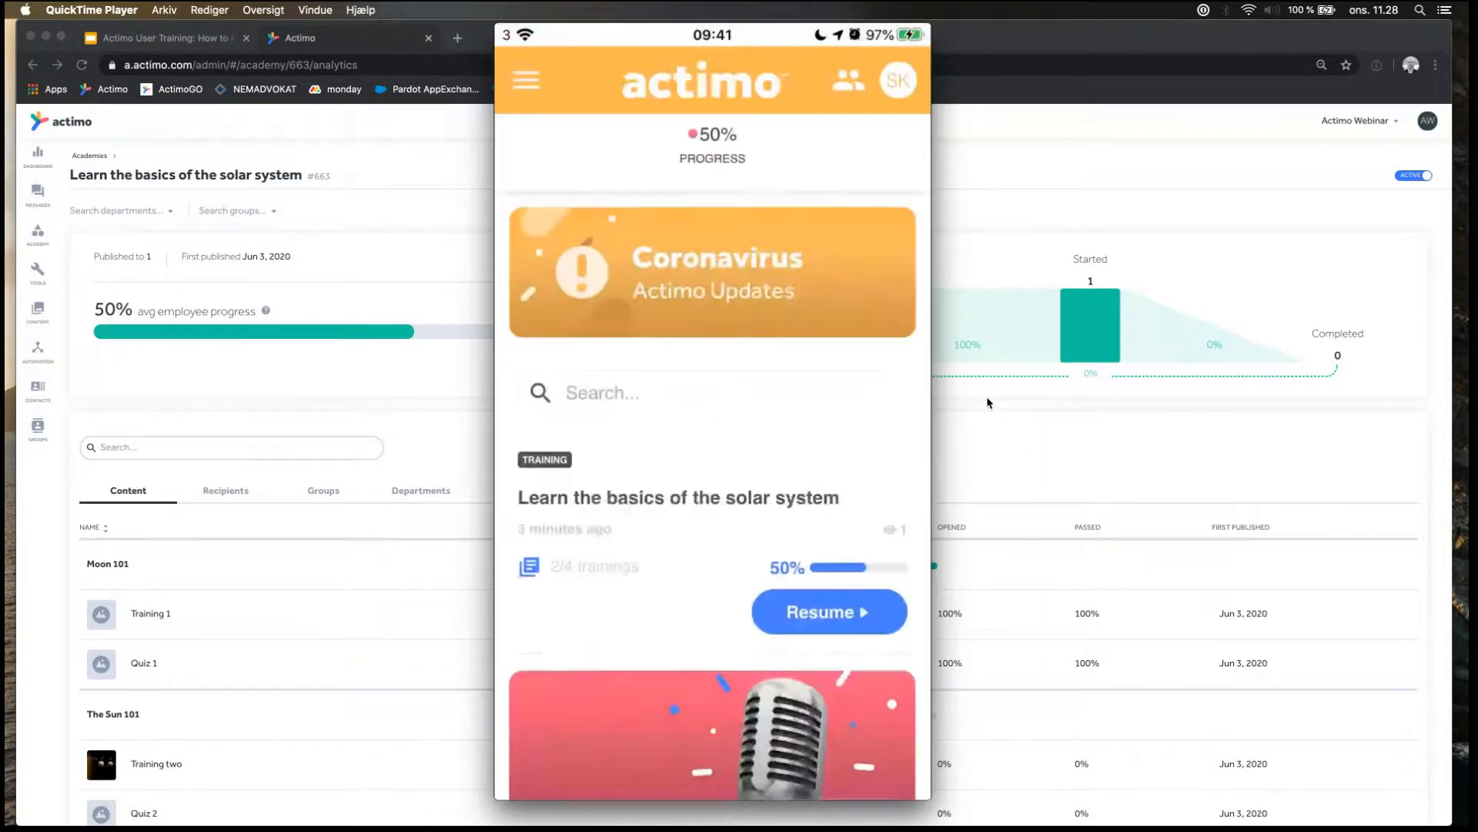
# Switch to the Google Slides presentation in Chrome and show slide 15, "Migrating level up".
pyautogui.click(958, 220)
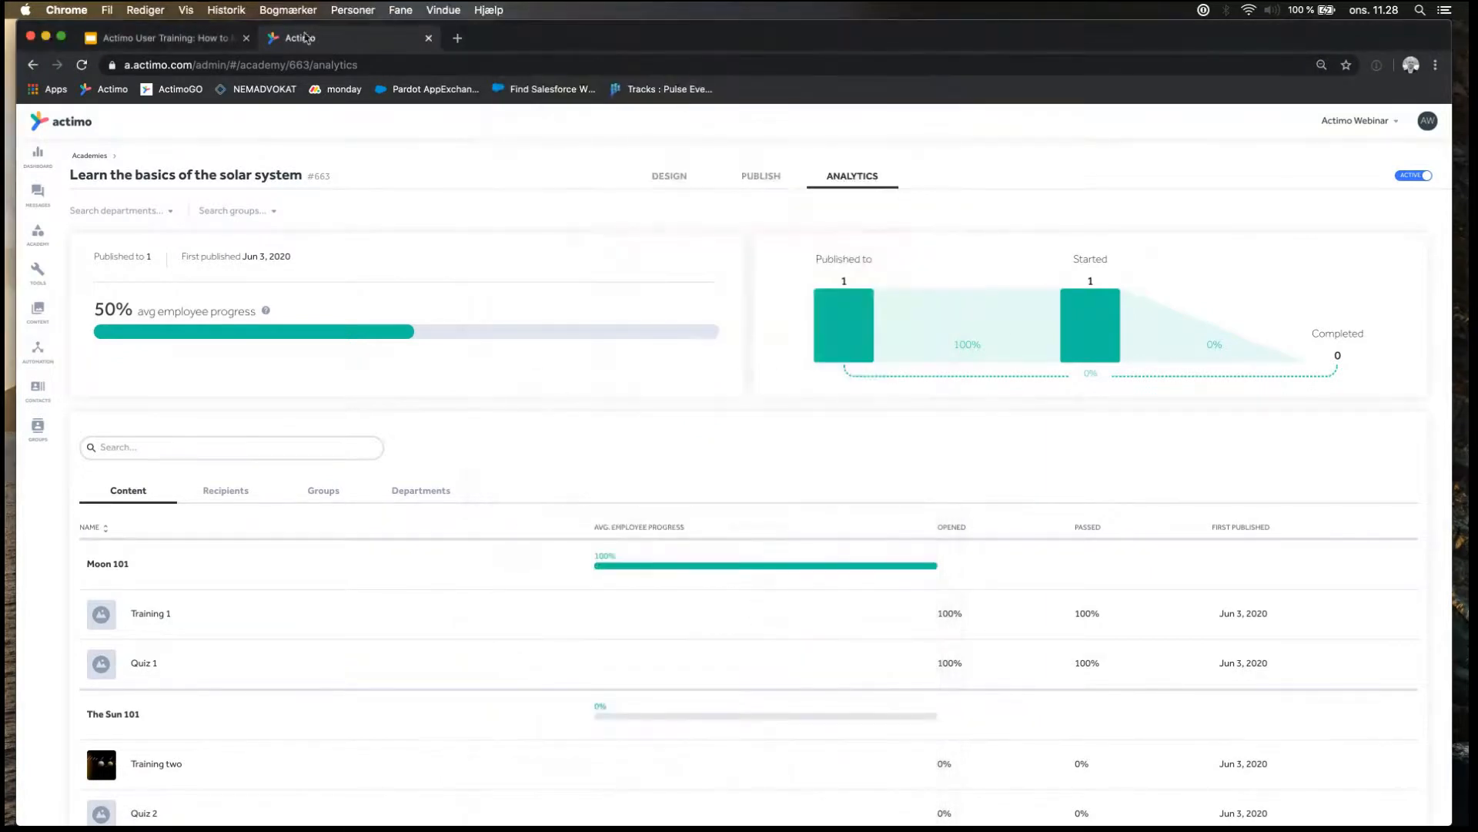
pyautogui.click(141, 40)
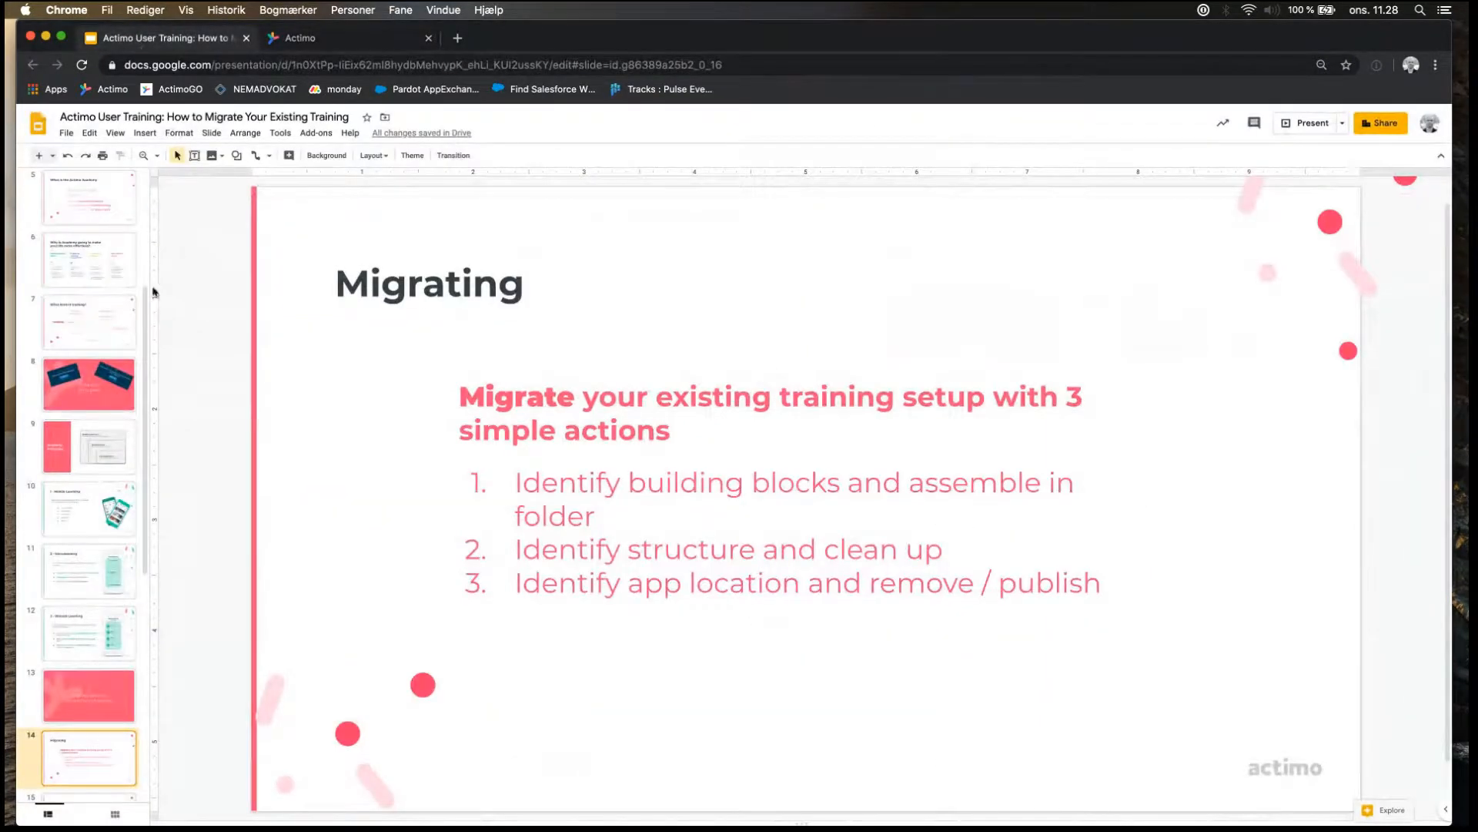
pyautogui.scroll(-2, 102, 619)
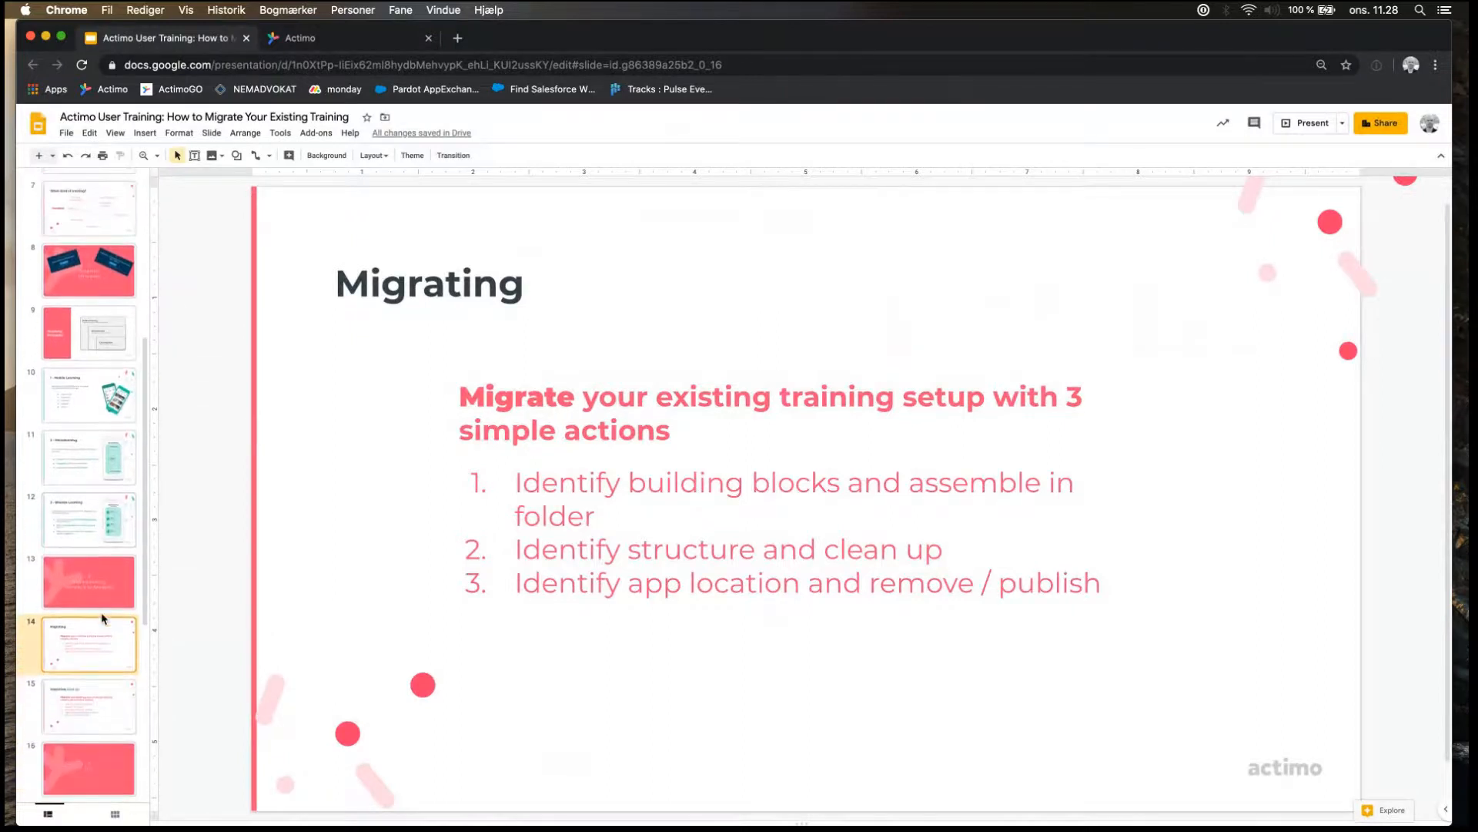
pyautogui.scroll(-2, 102, 618)
pyautogui.click(102, 613)
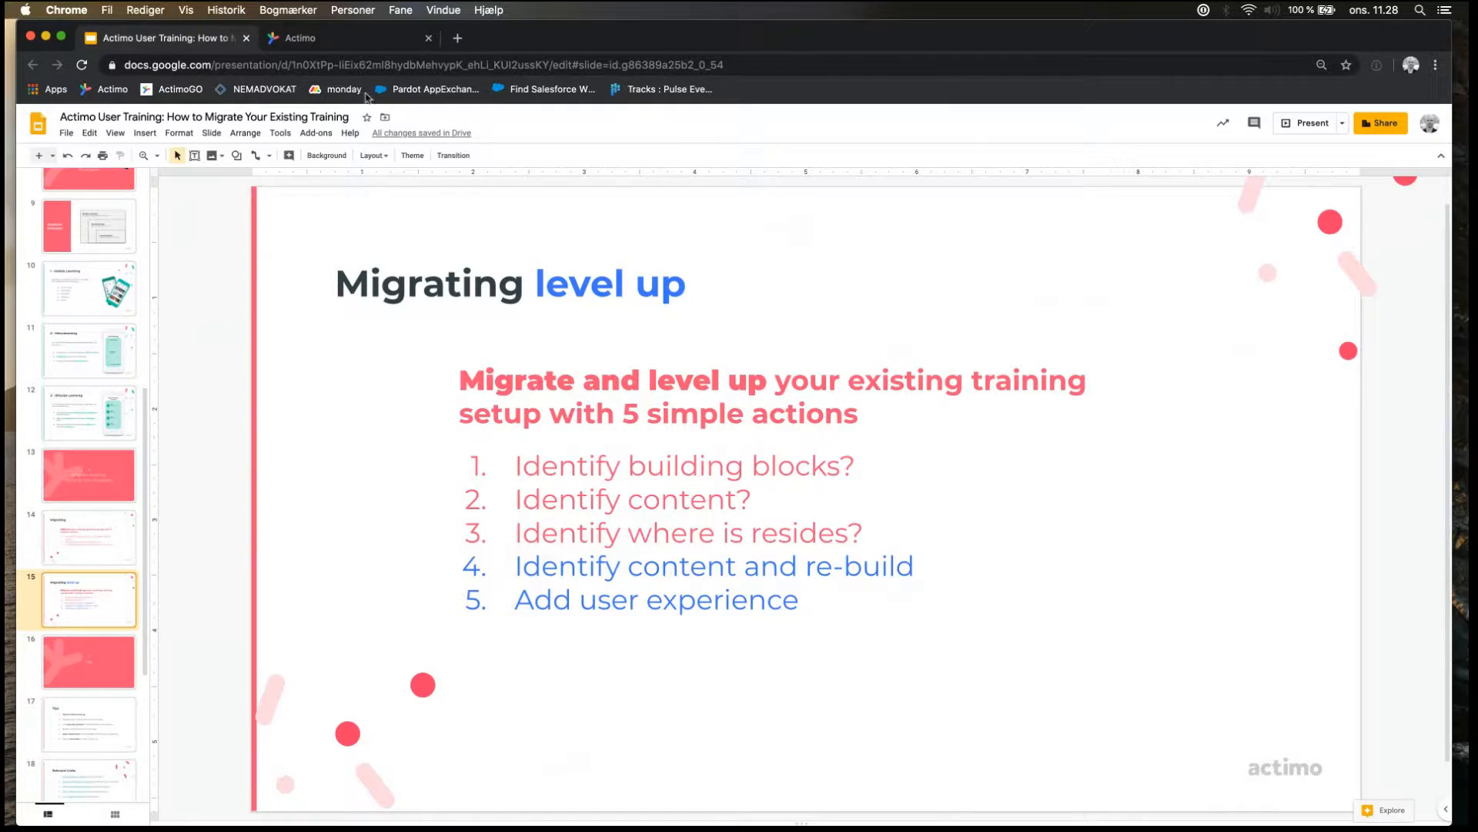
# Switch to the Actimo admin and open the message "Tutorial: The solar system" from the Academy folder's "The solar system Level Up" subfolder.
pyautogui.click(356, 43)
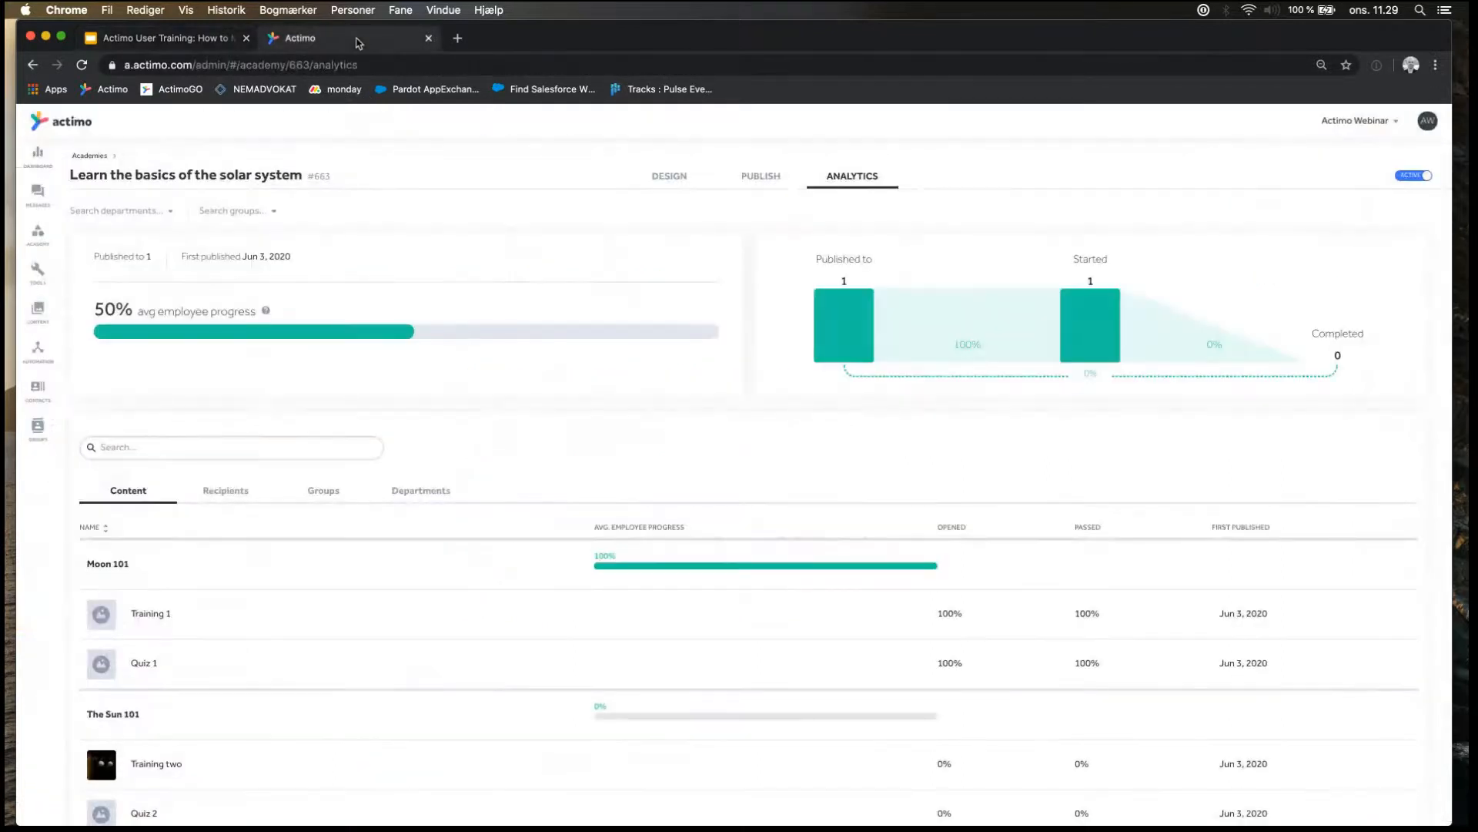
pyautogui.click(40, 194)
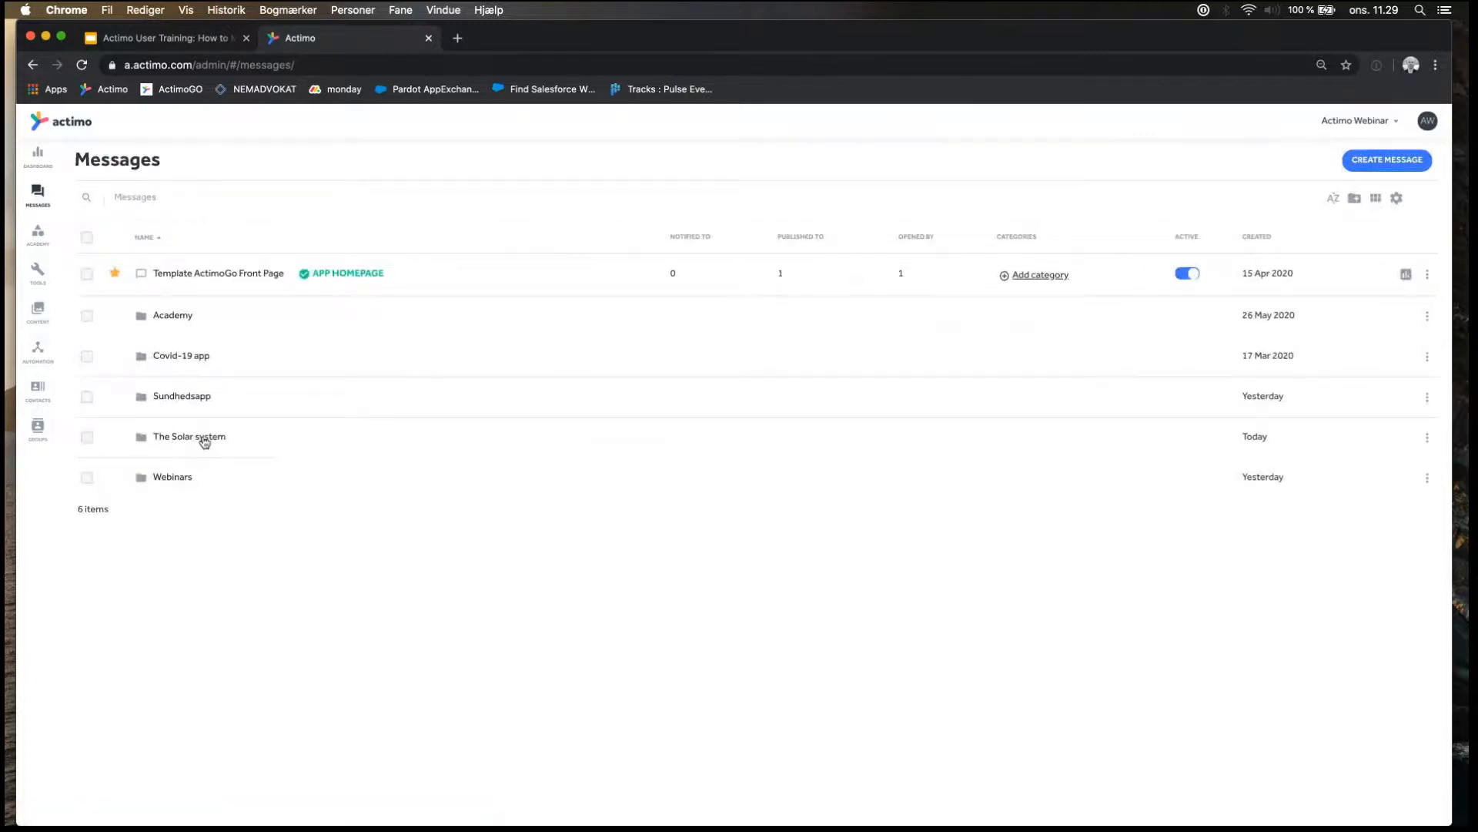
pyautogui.click(178, 314)
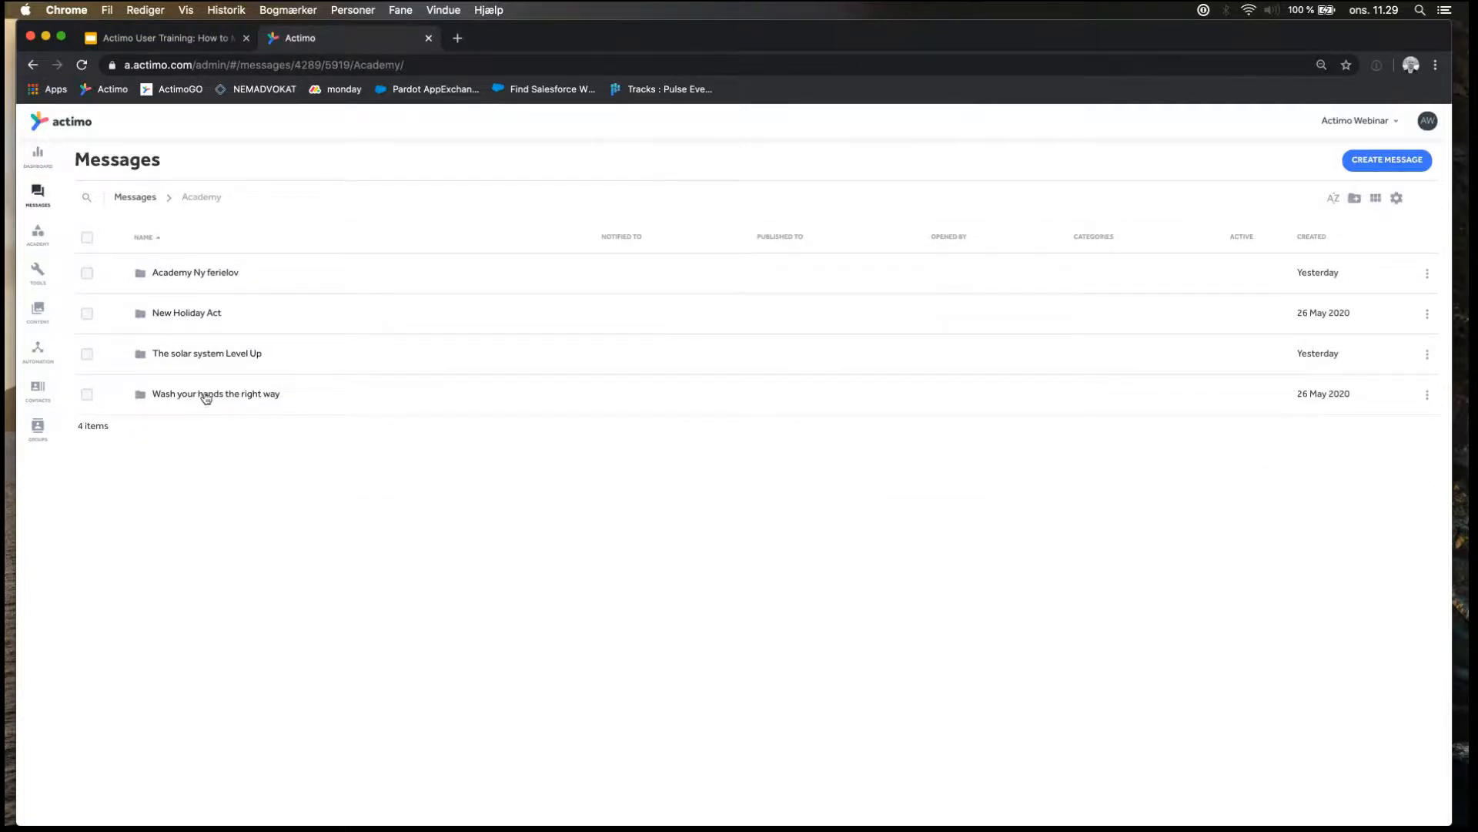
pyautogui.click(206, 354)
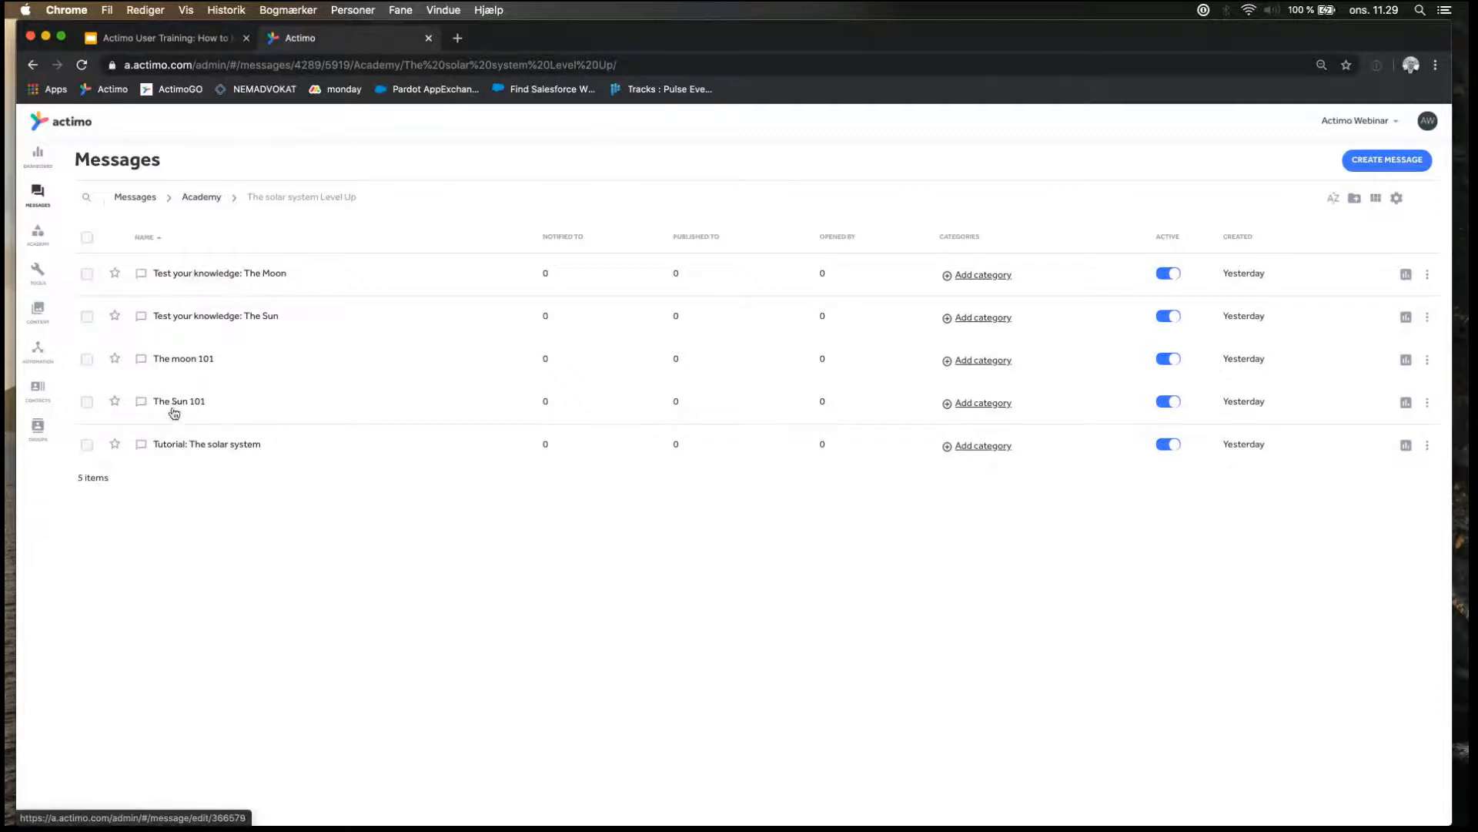
pyautogui.click(205, 449)
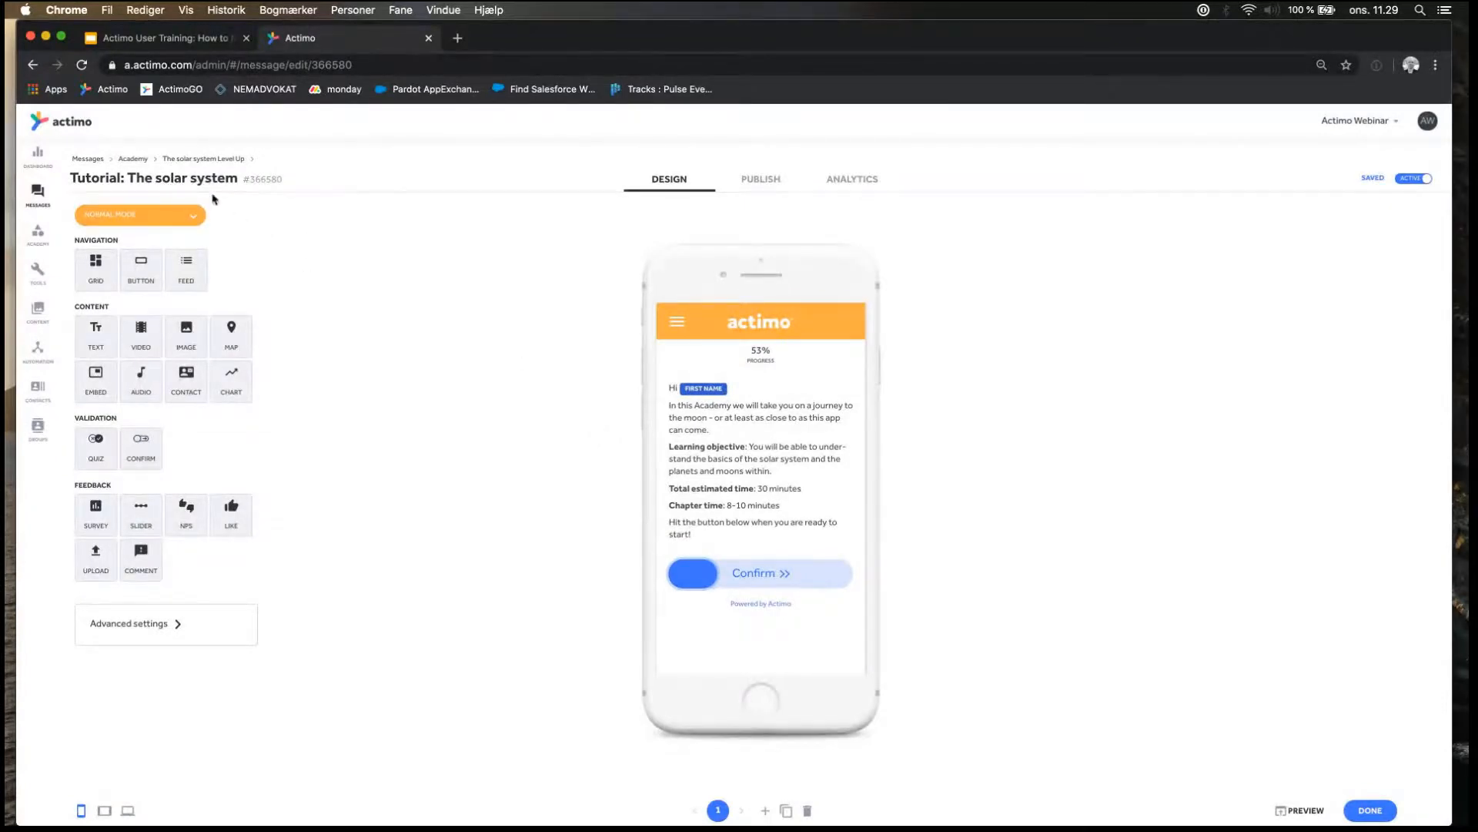
pyautogui.moveTo(773, 411)
pyautogui.moveTo(714, 469)
pyautogui.moveTo(693, 501)
pyautogui.moveTo(691, 578)
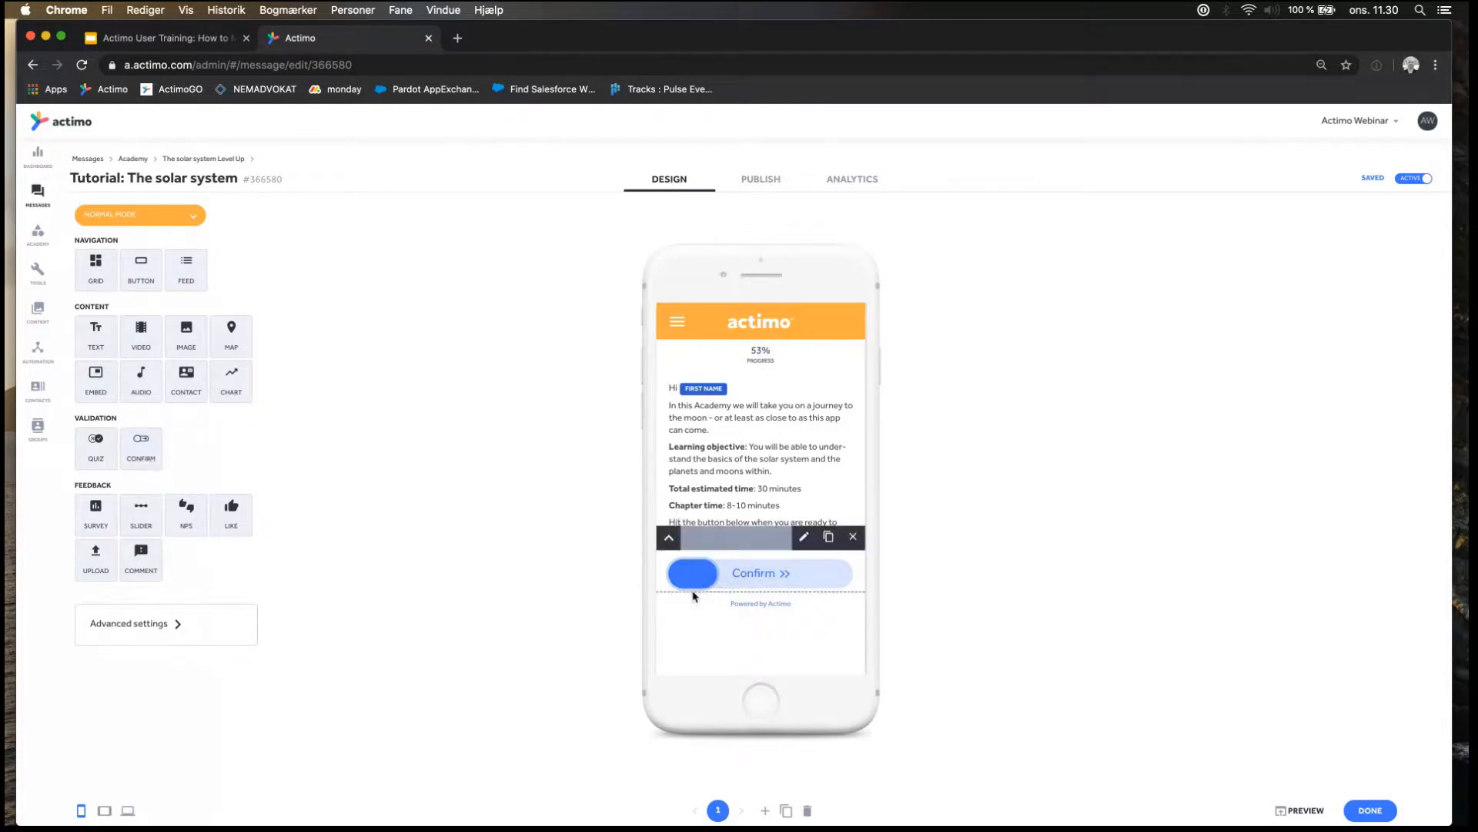
# Return to "The solar system Level Up" folder and open the message "The moon 101" to review its design.
pyautogui.click(132, 158)
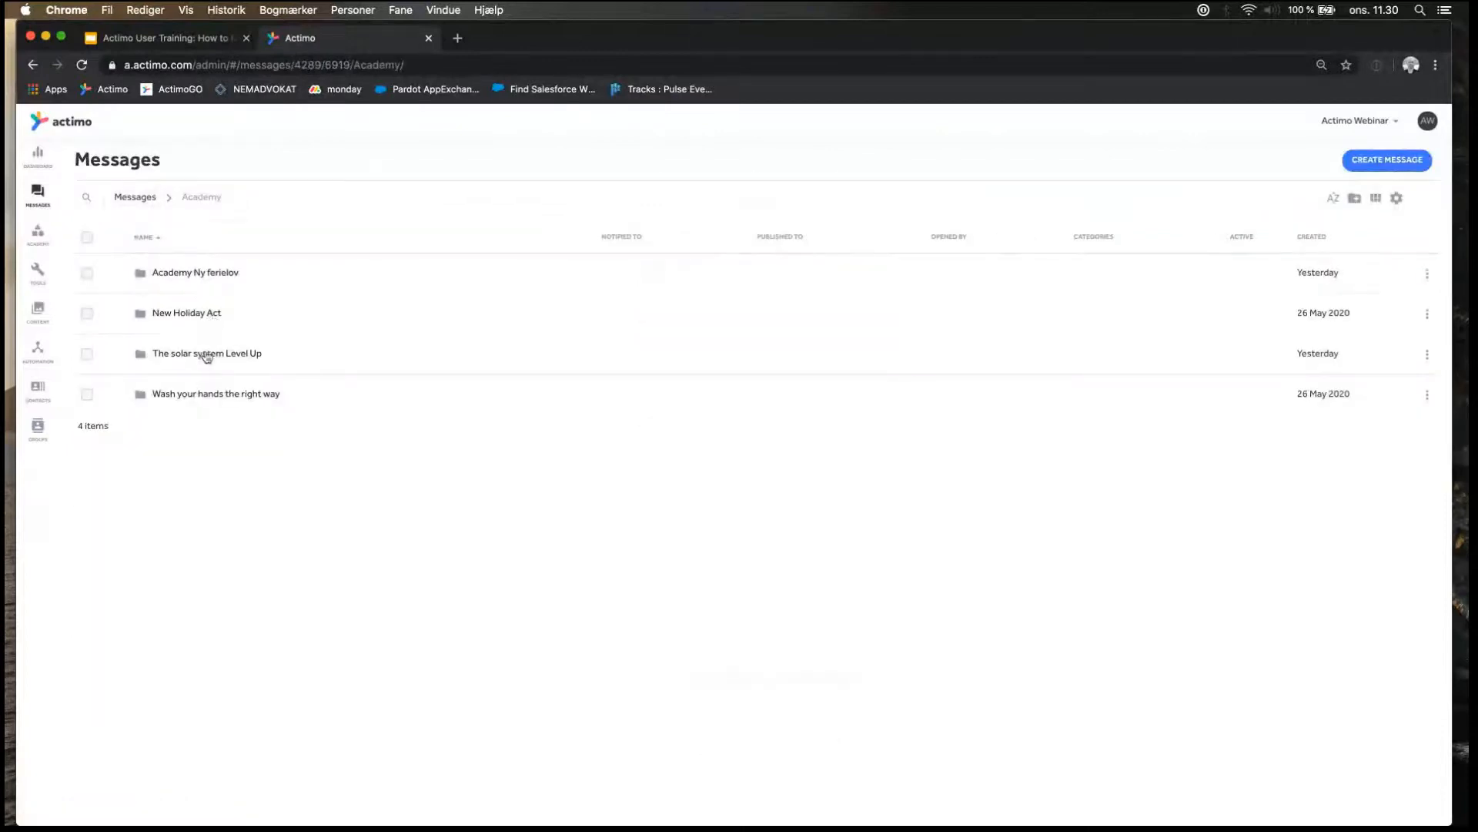
pyautogui.click(207, 353)
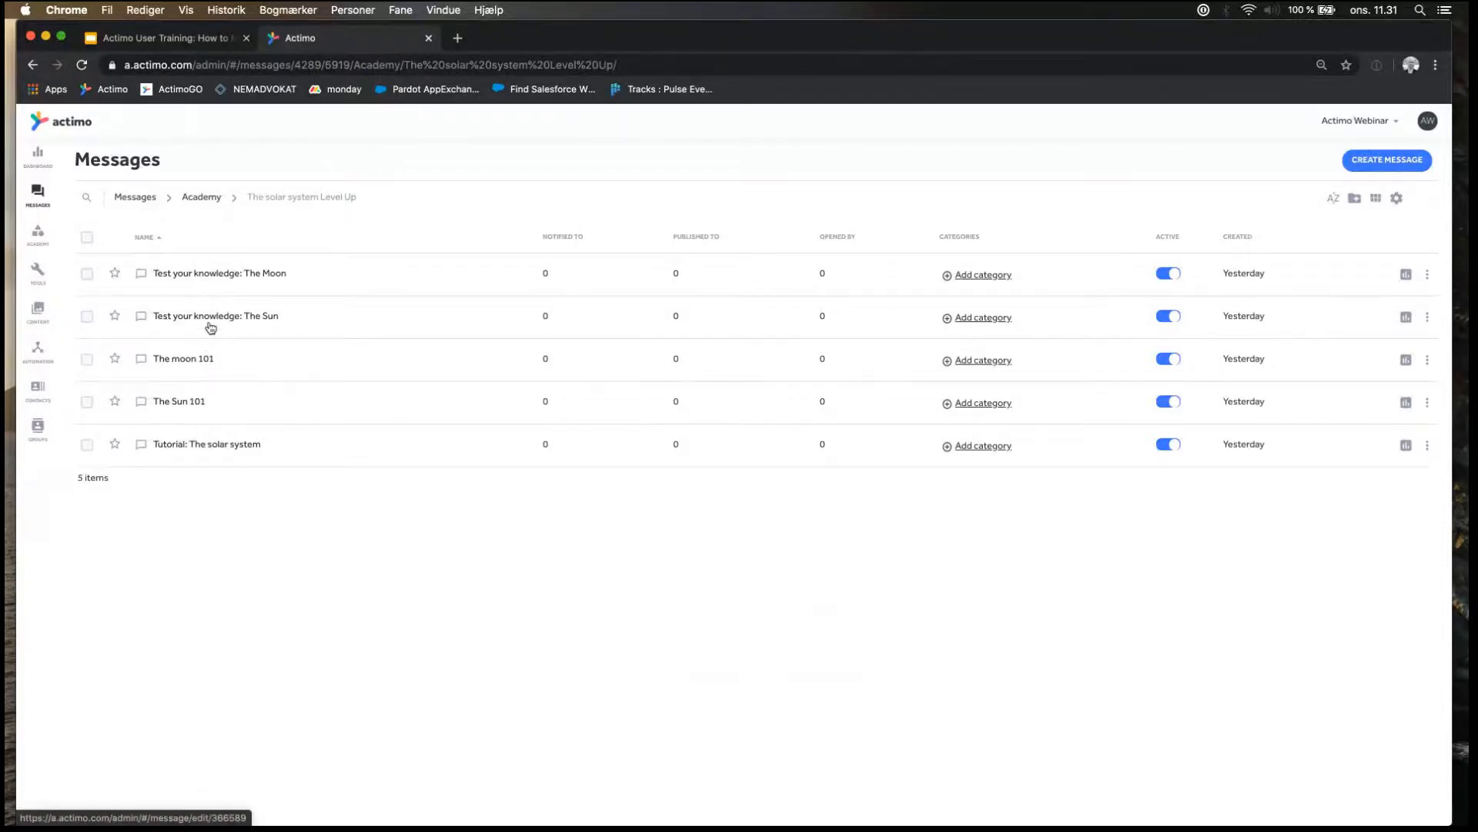
pyautogui.click(199, 360)
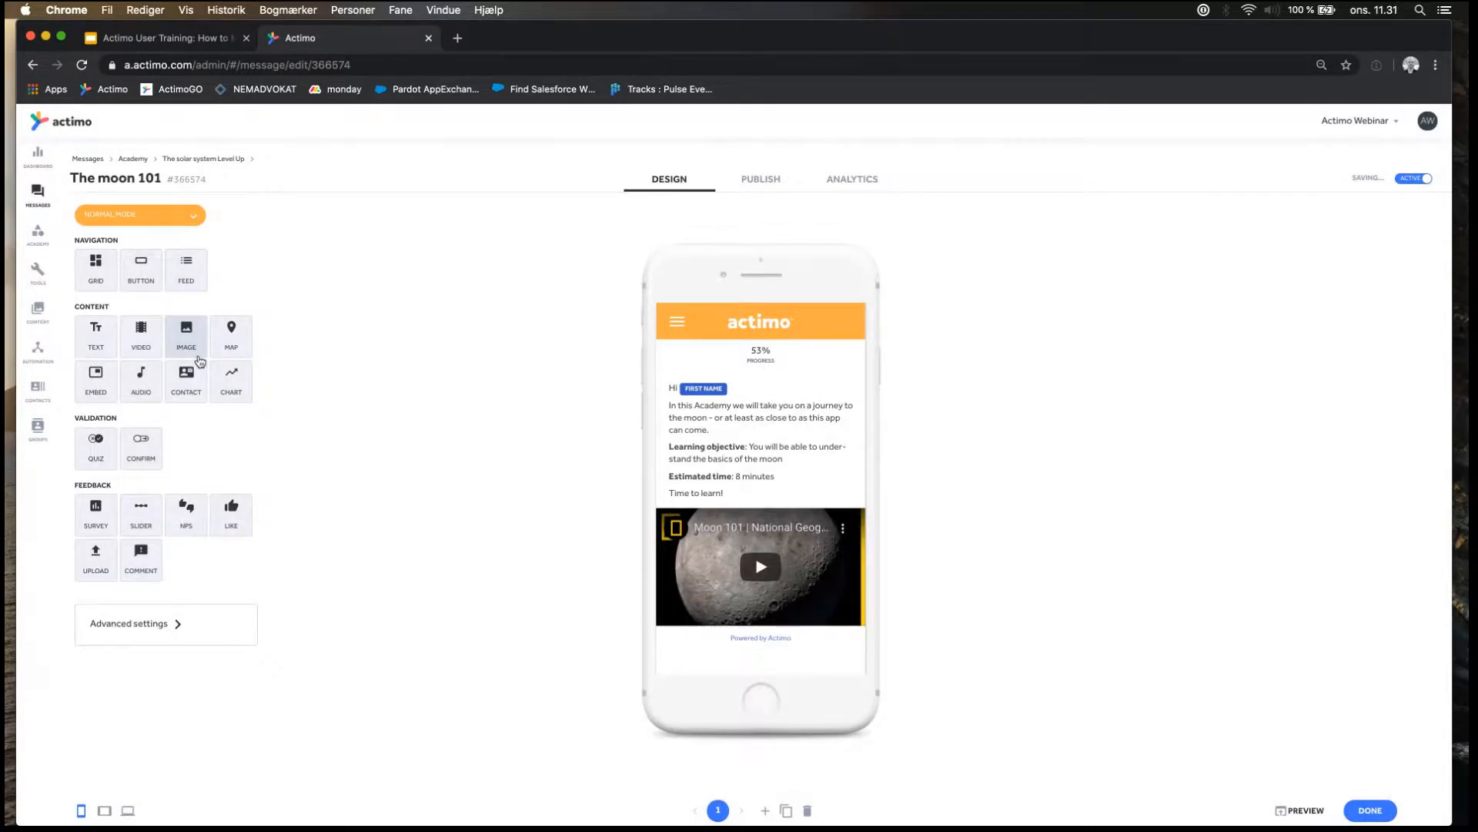
pyautogui.moveTo(717, 601)
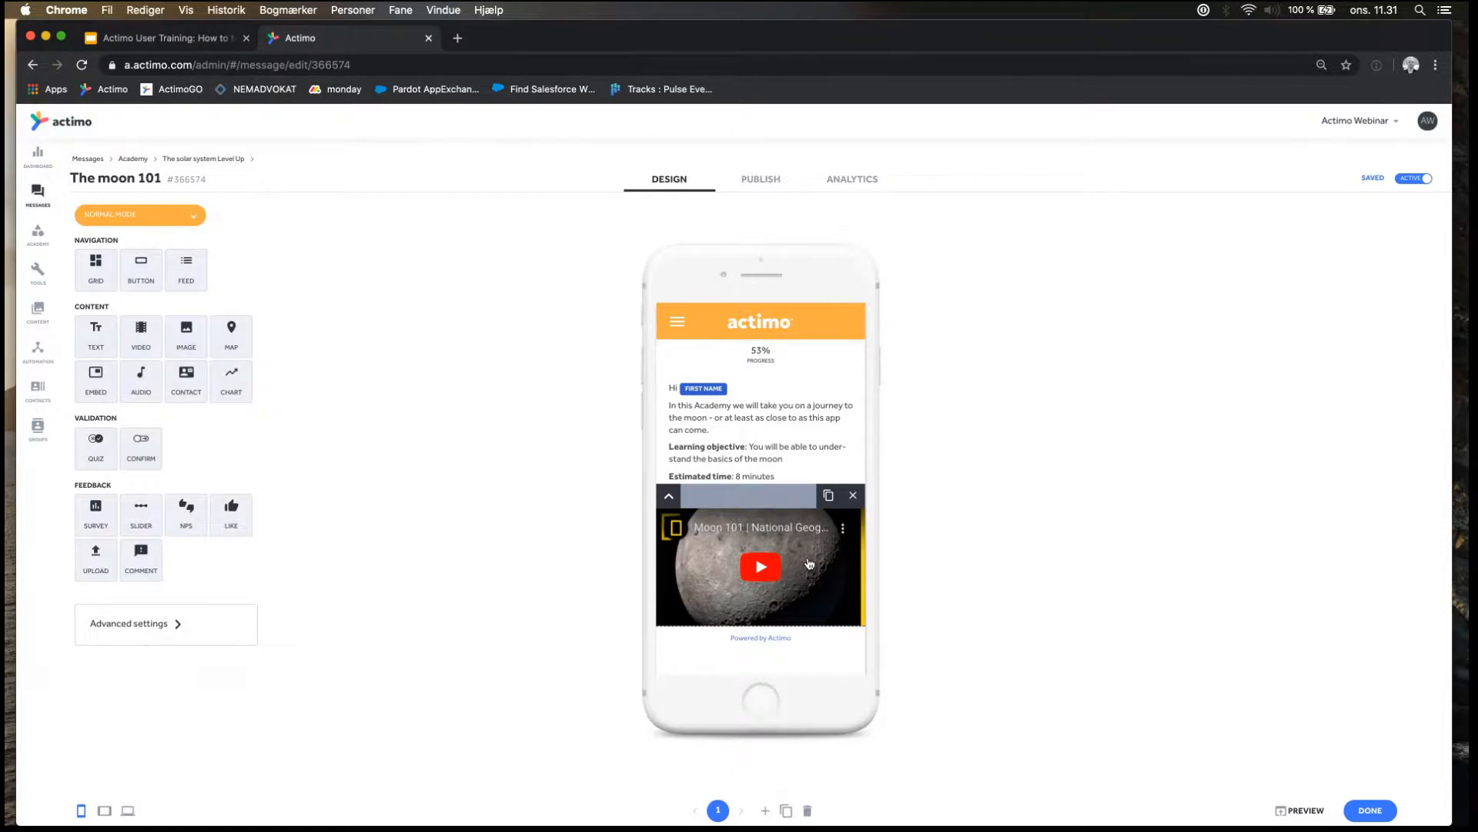
# Open Messages in a second browser tab and review the text of Training 1 from "The Solar system" folder.
pyautogui.keyDown('super'); pyautogui.click(38, 198); pyautogui.keyUp('super')
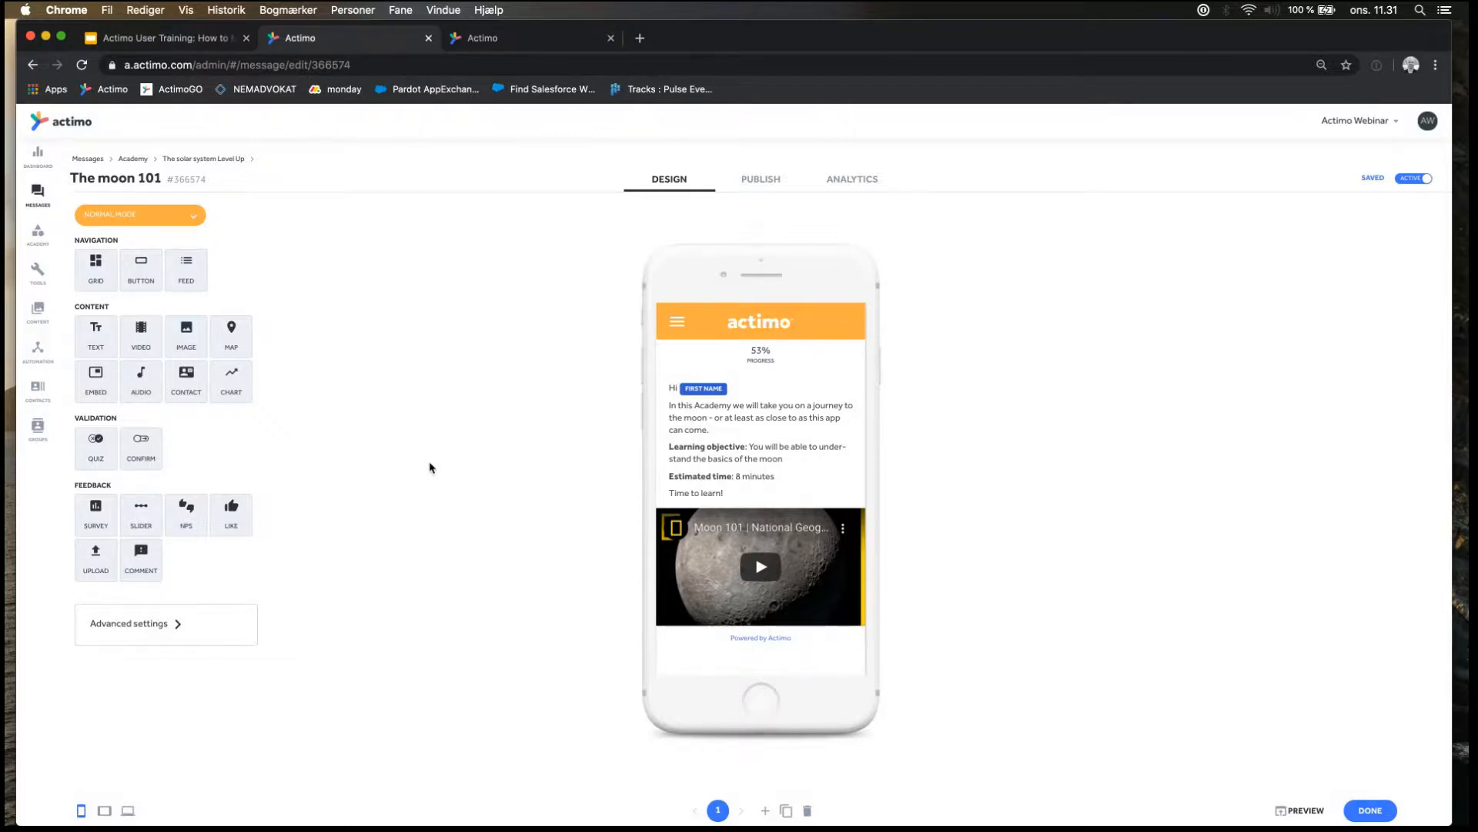
pyautogui.moveTo(663, 548)
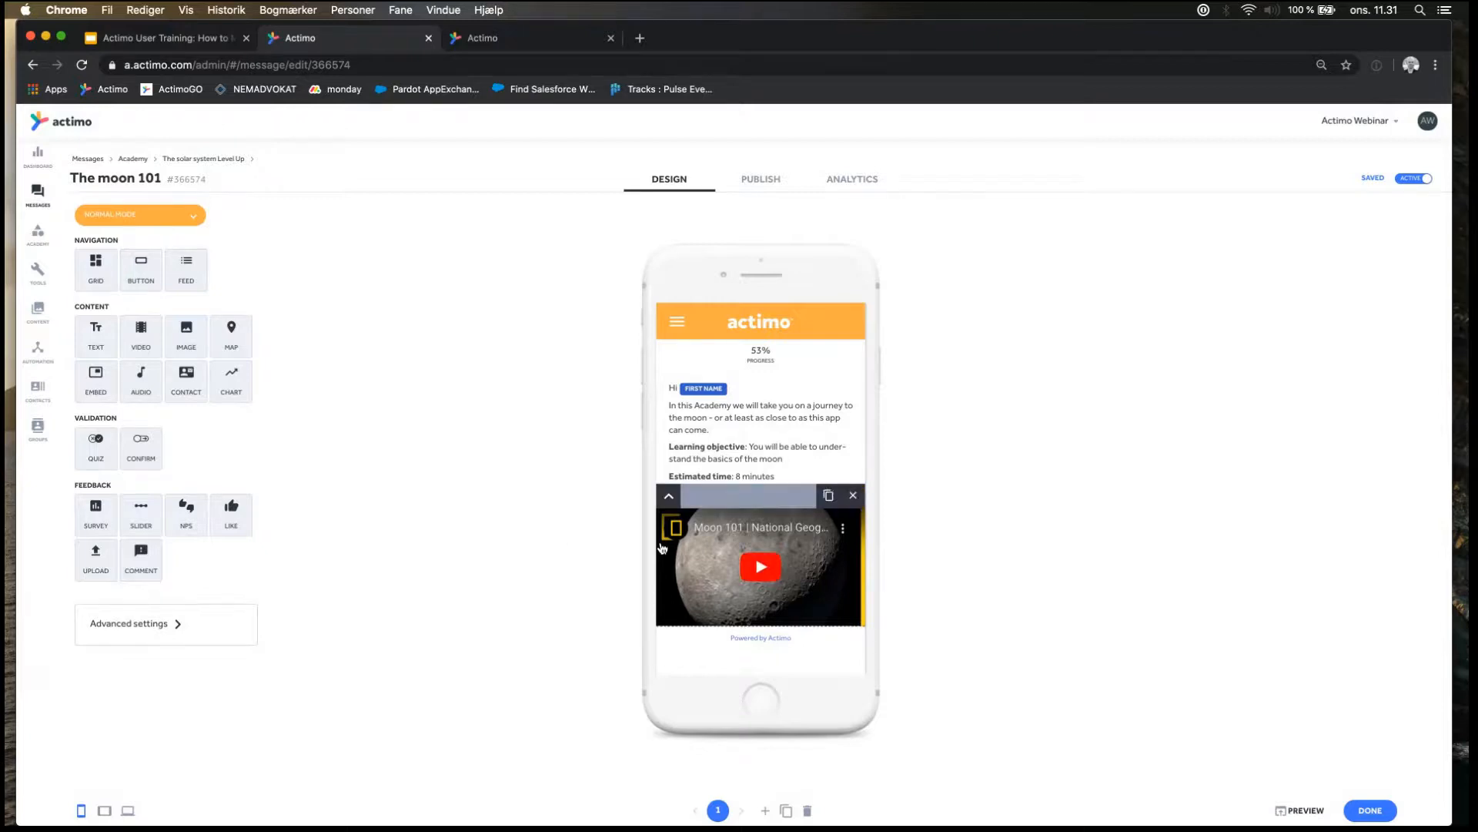
pyautogui.click(521, 37)
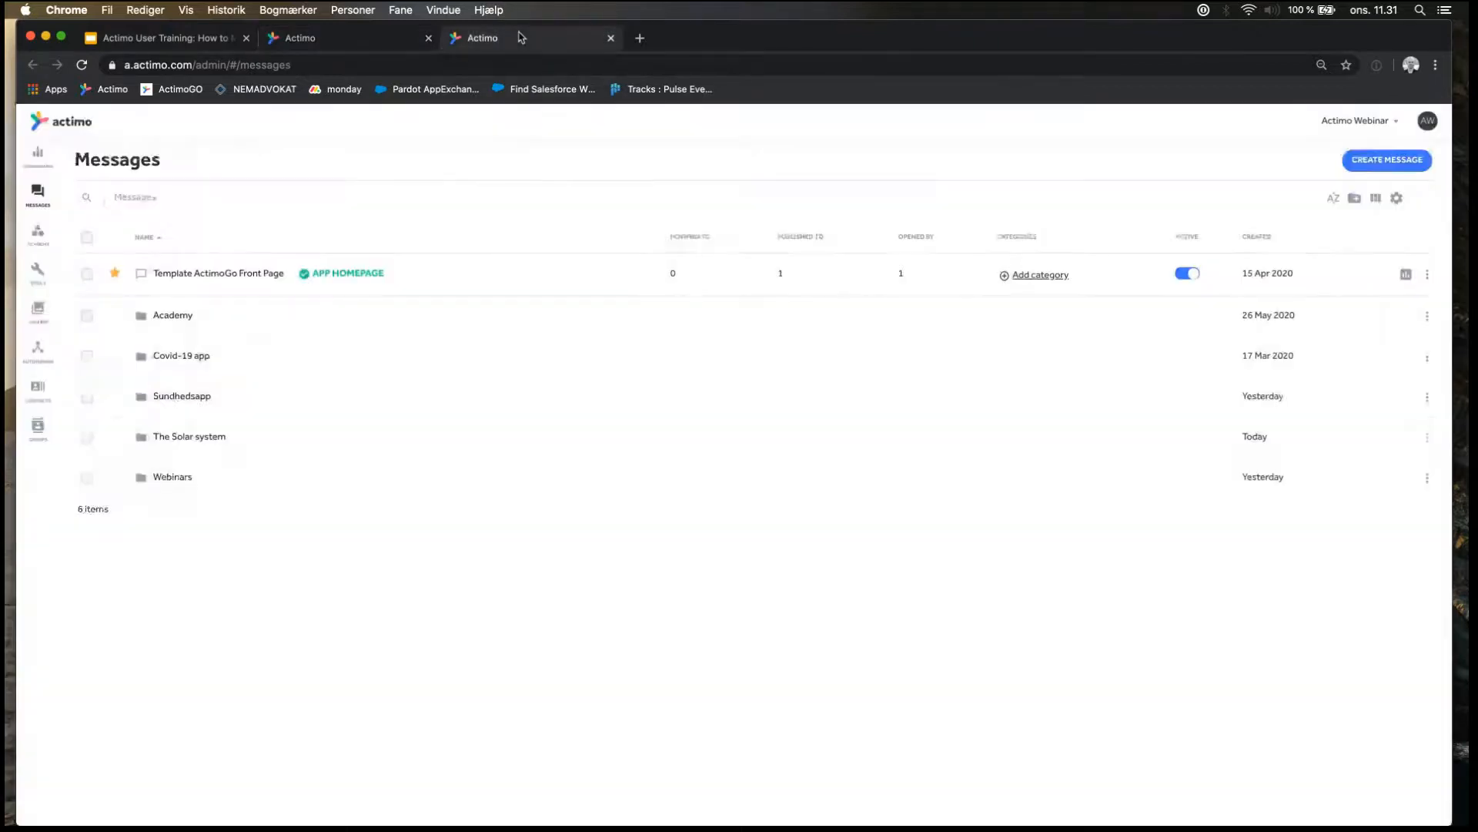
pyautogui.click(196, 435)
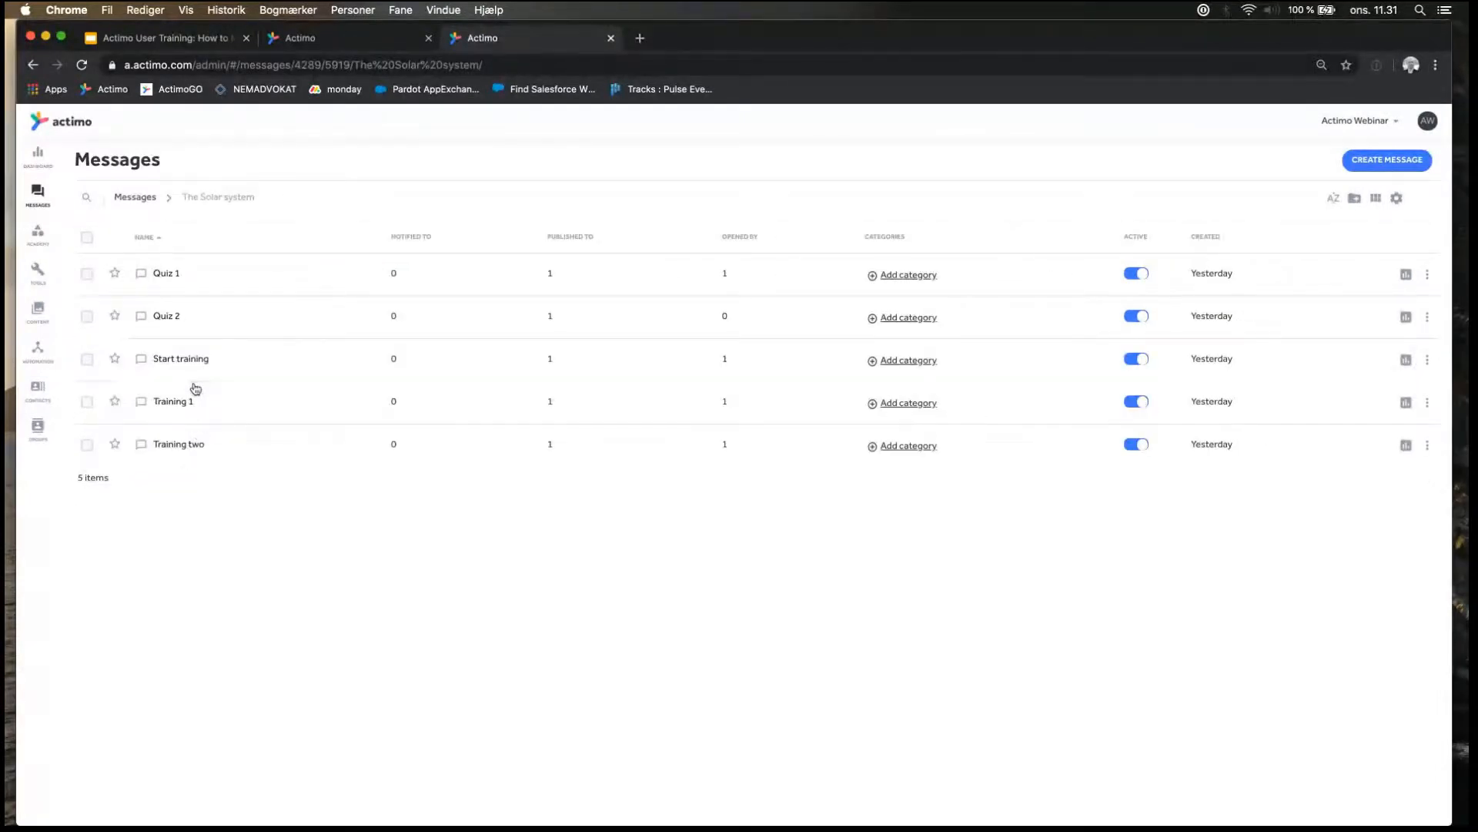
pyautogui.click(178, 409)
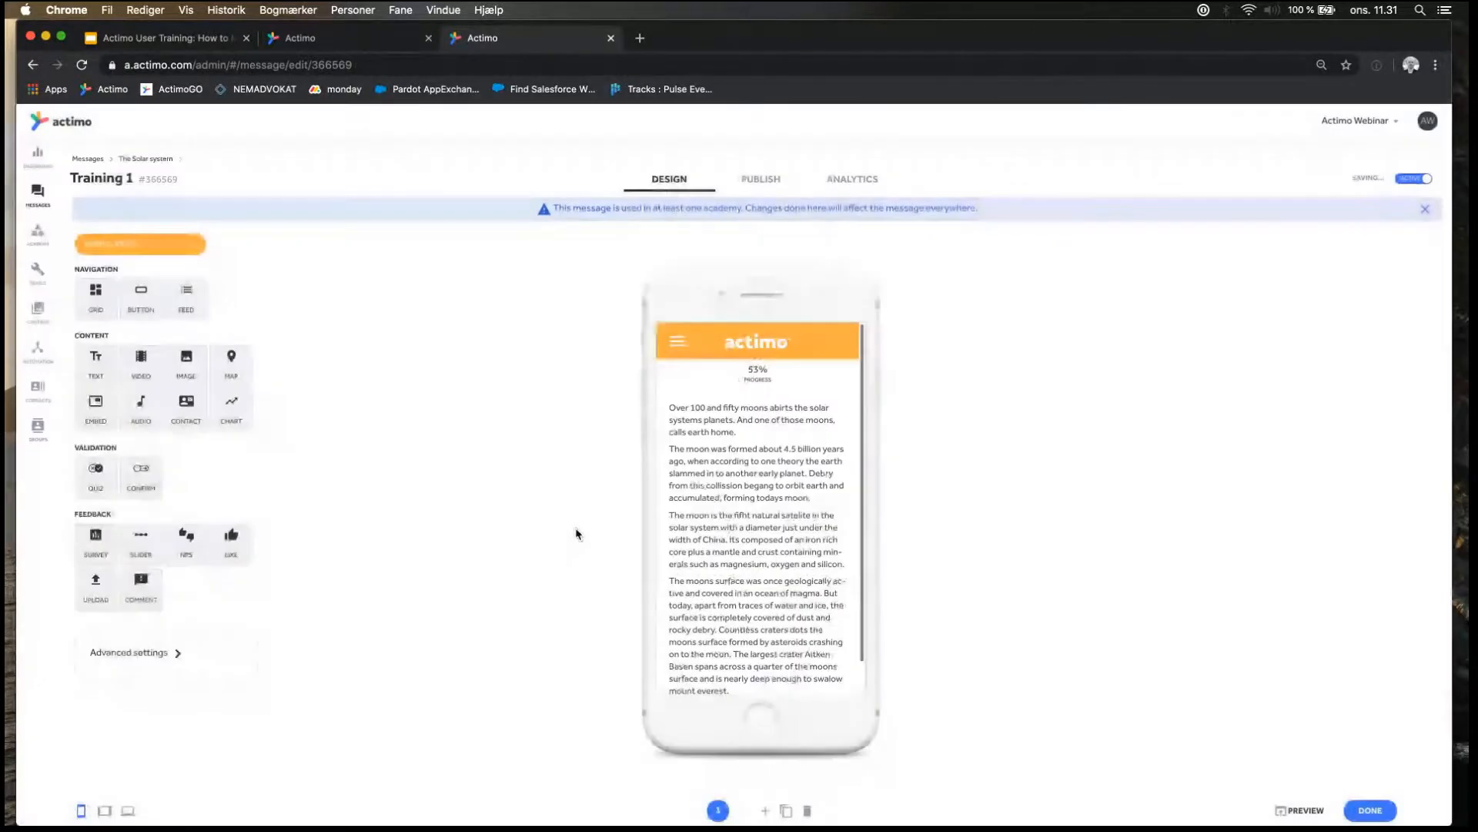
pyautogui.moveTo(713, 531)
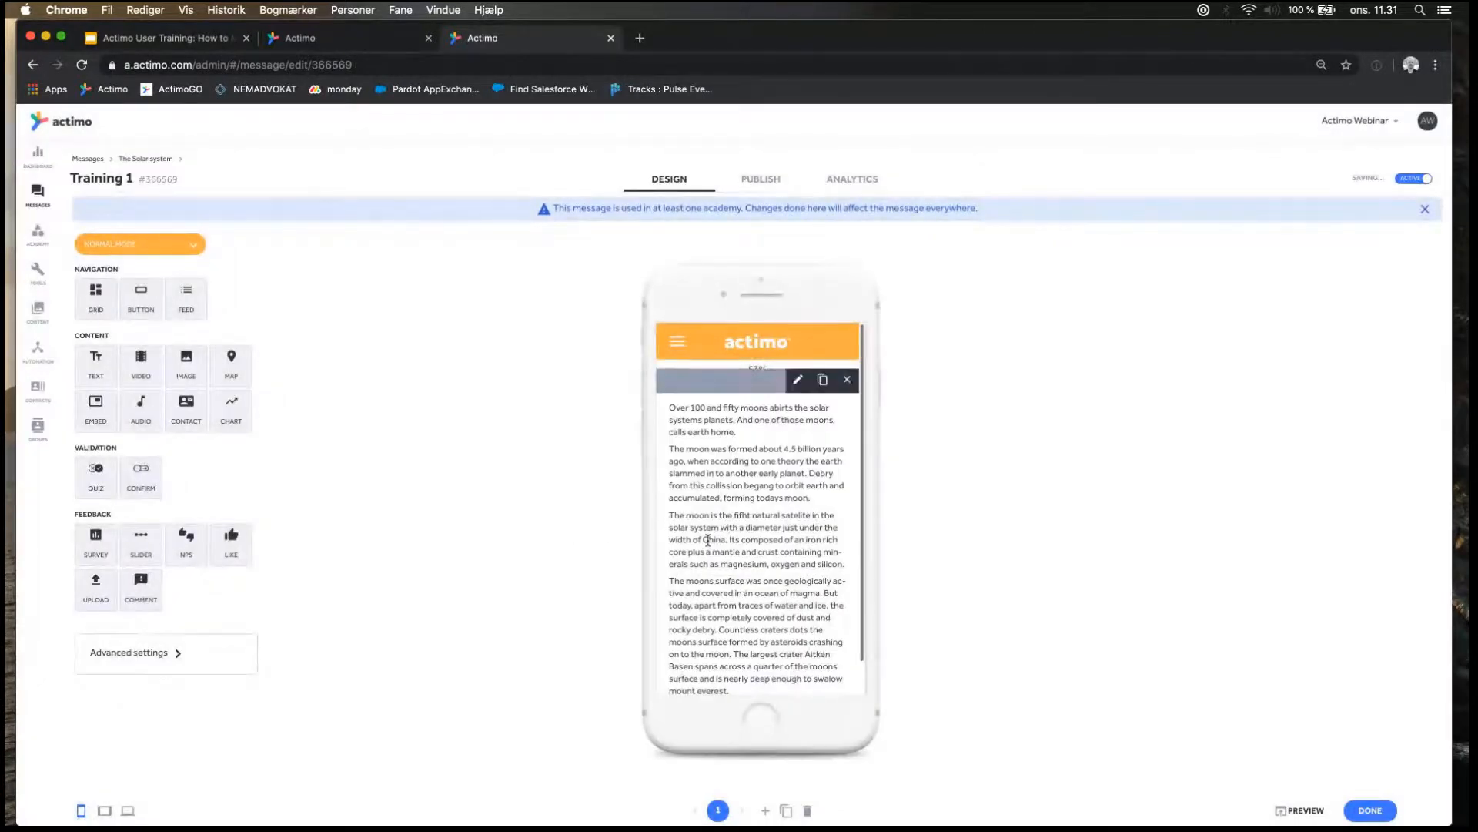
pyautogui.scroll(-1, 714, 531)
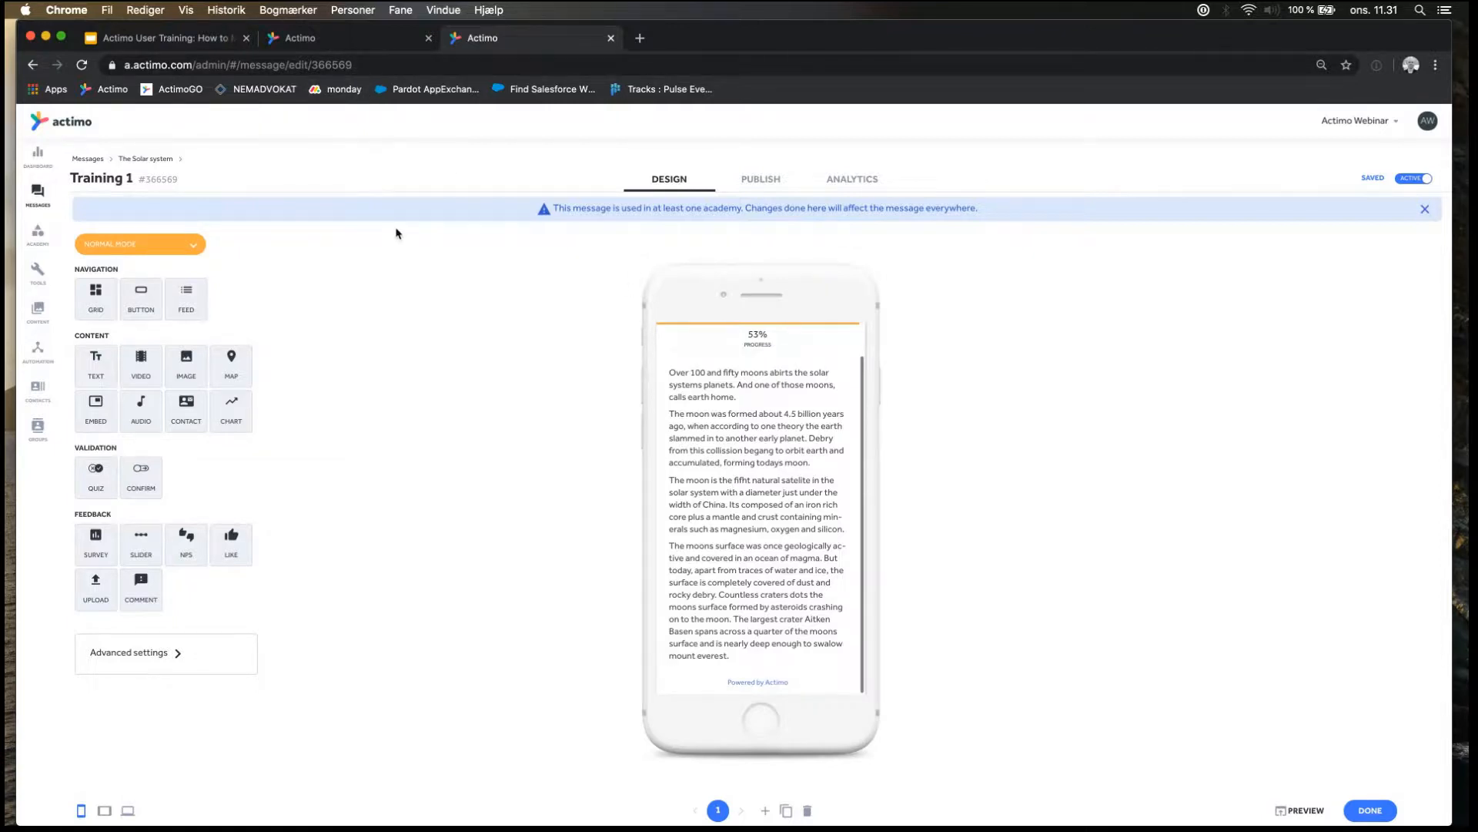
# Compare "The moon 101" with Training 1, and close the browser tab holding Training 1.
pyautogui.click(367, 42)
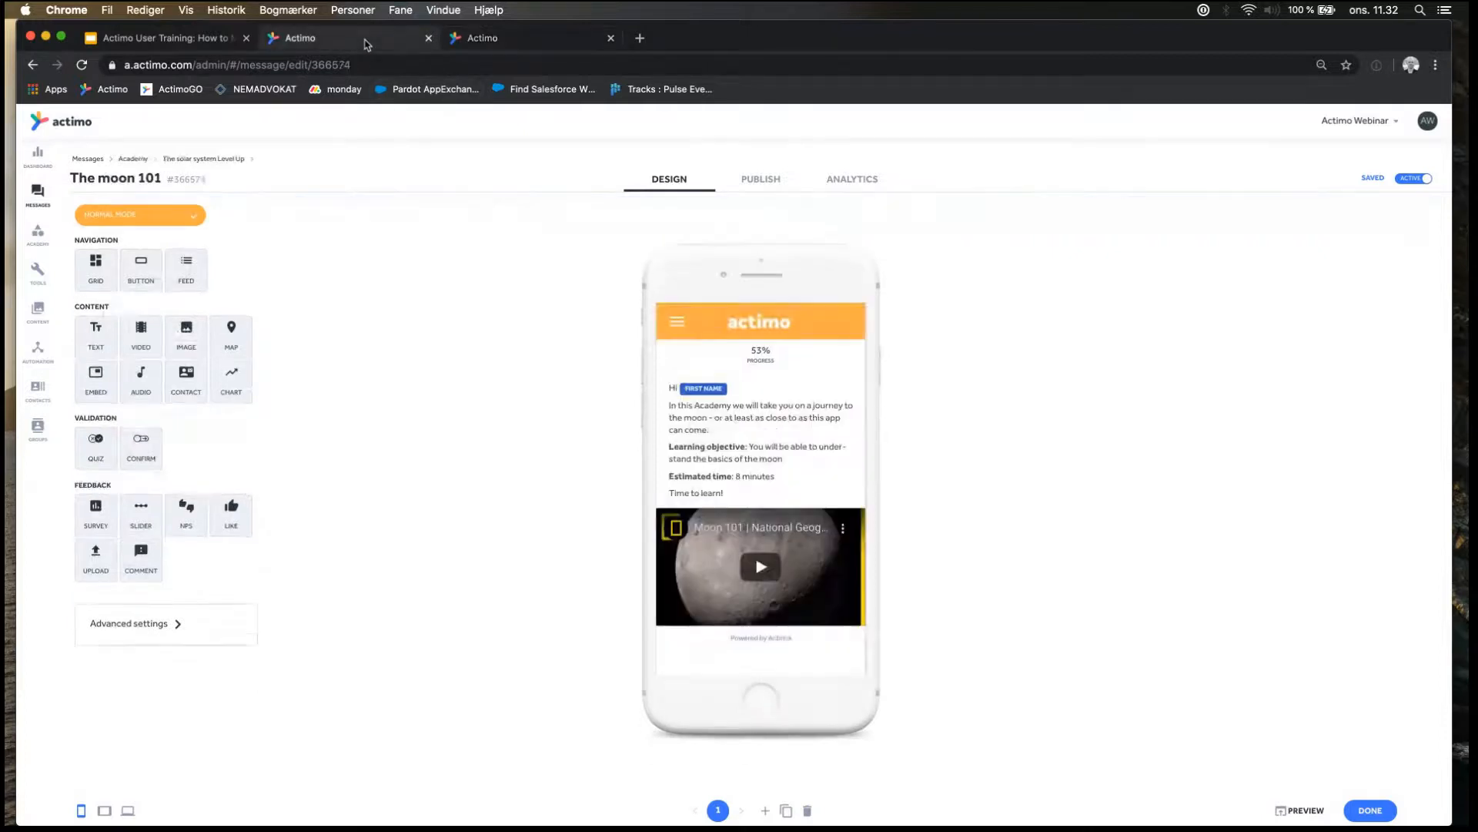
pyautogui.click(522, 38)
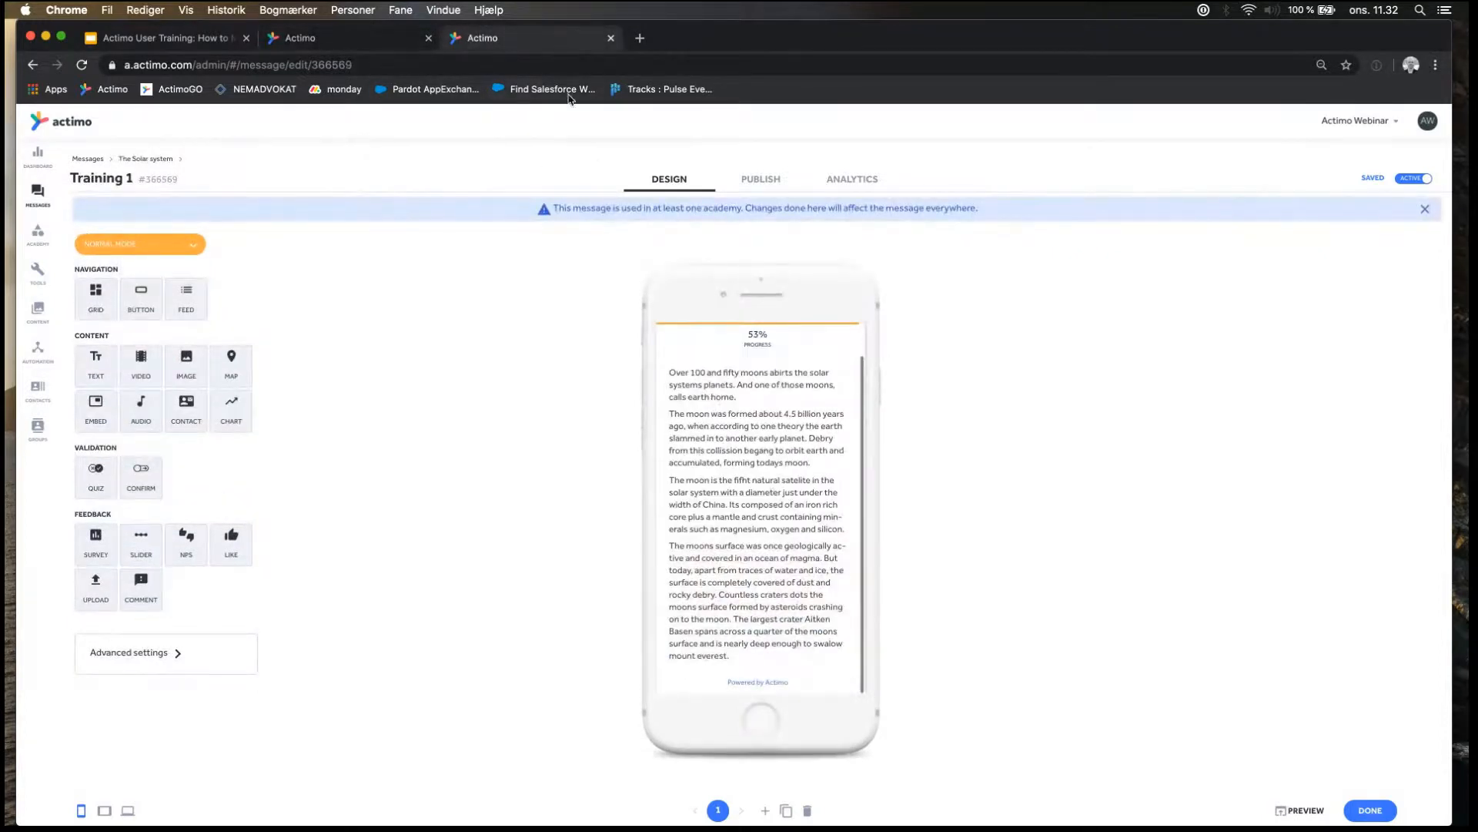
pyautogui.click(611, 38)
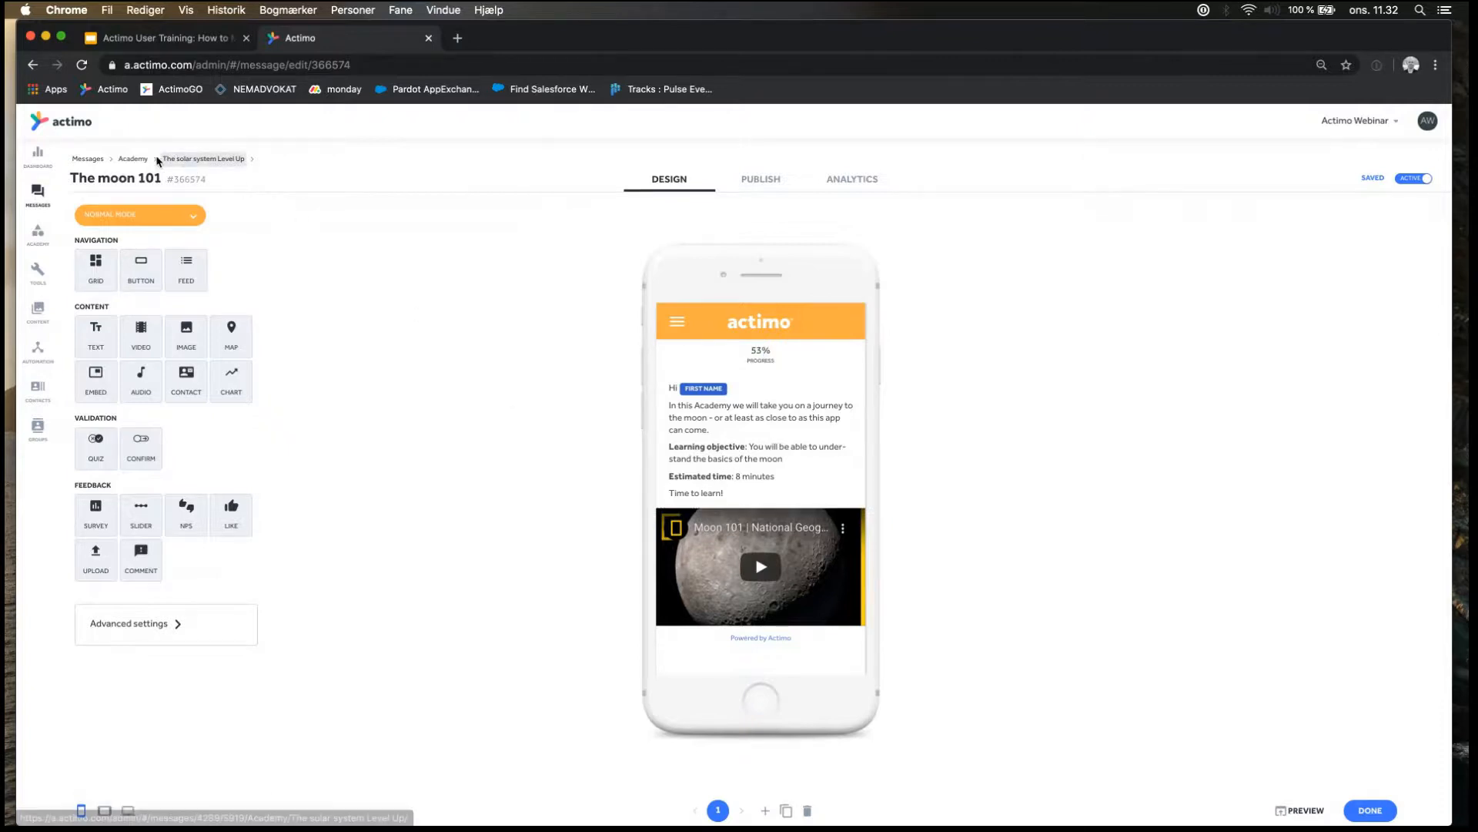
# Open "Test your knowledge: The Moon" from the Level Up folder and examine the settings of its quiz question about the moon's size.
pyautogui.click(187, 158)
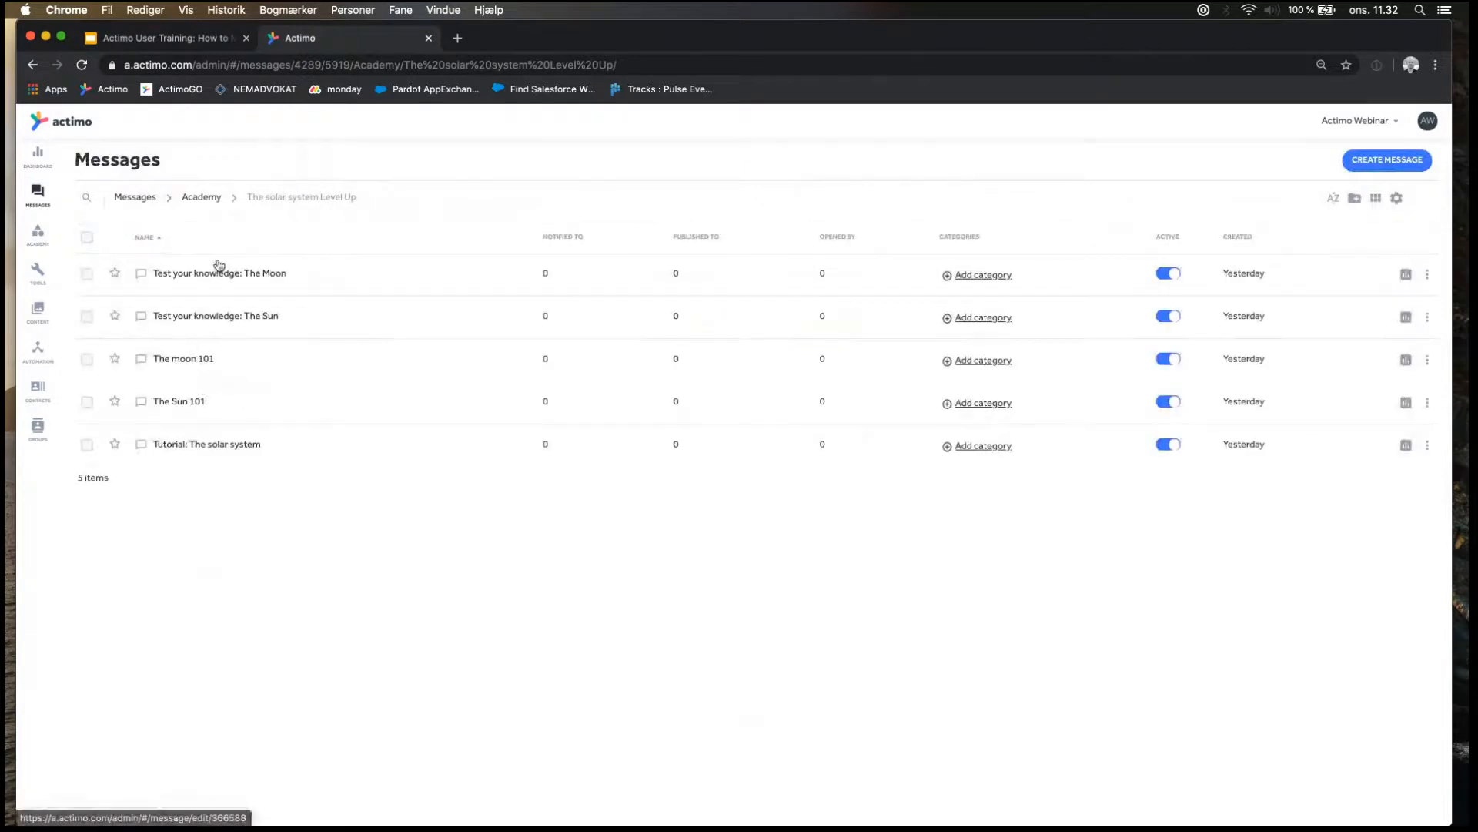
pyautogui.click(221, 275)
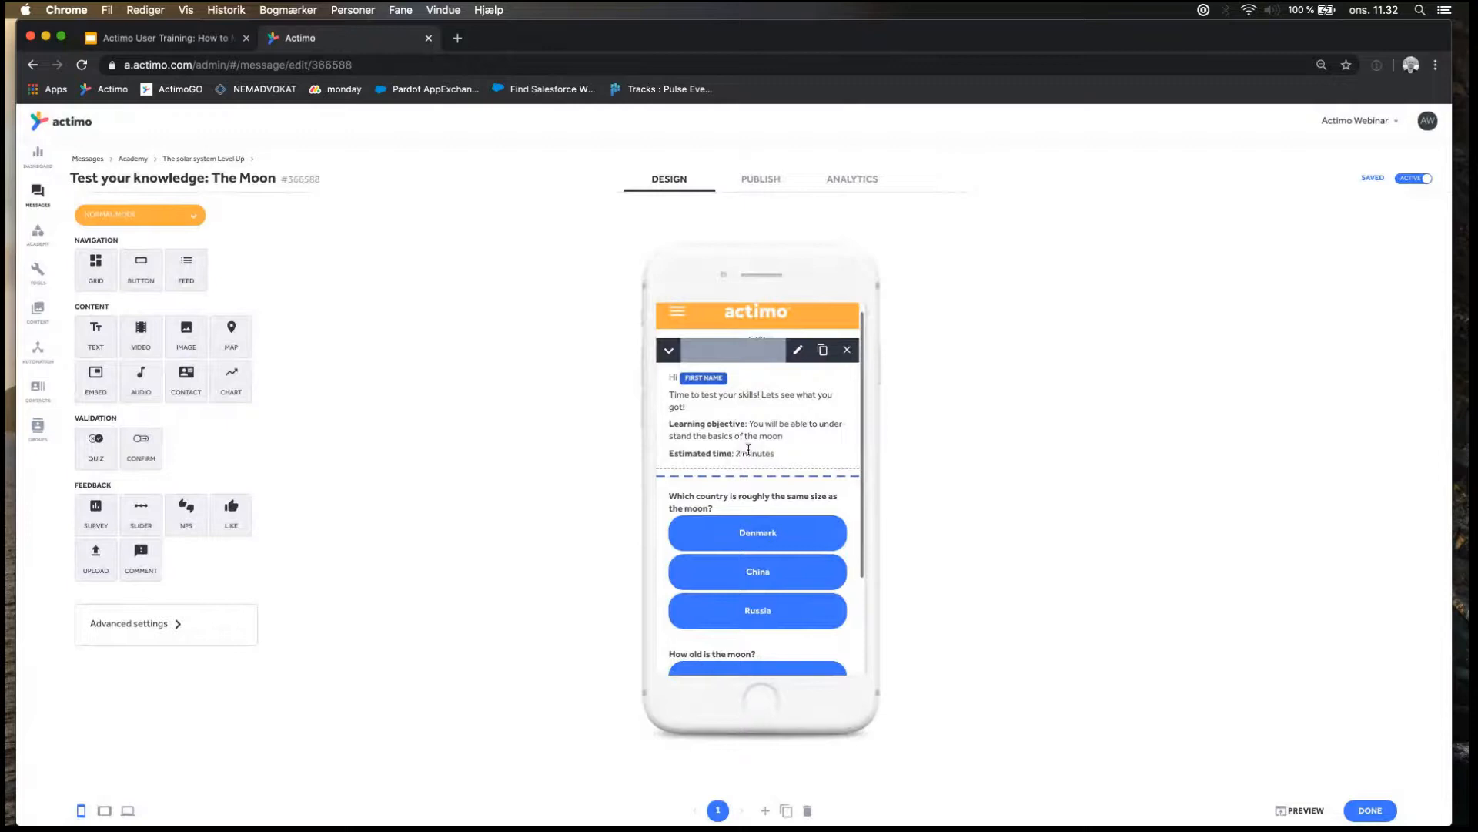
pyautogui.click(774, 511)
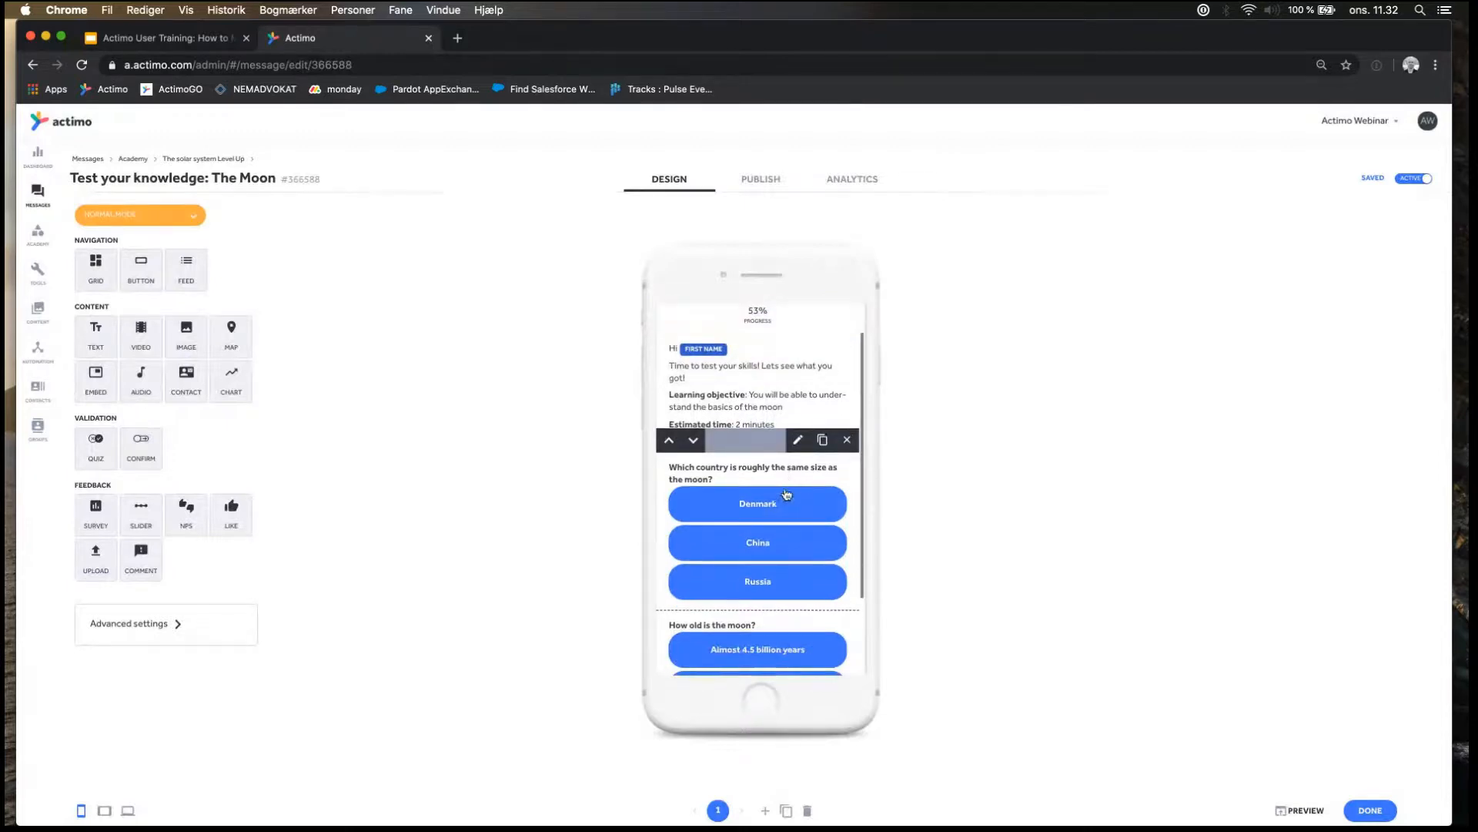
pyautogui.click(798, 441)
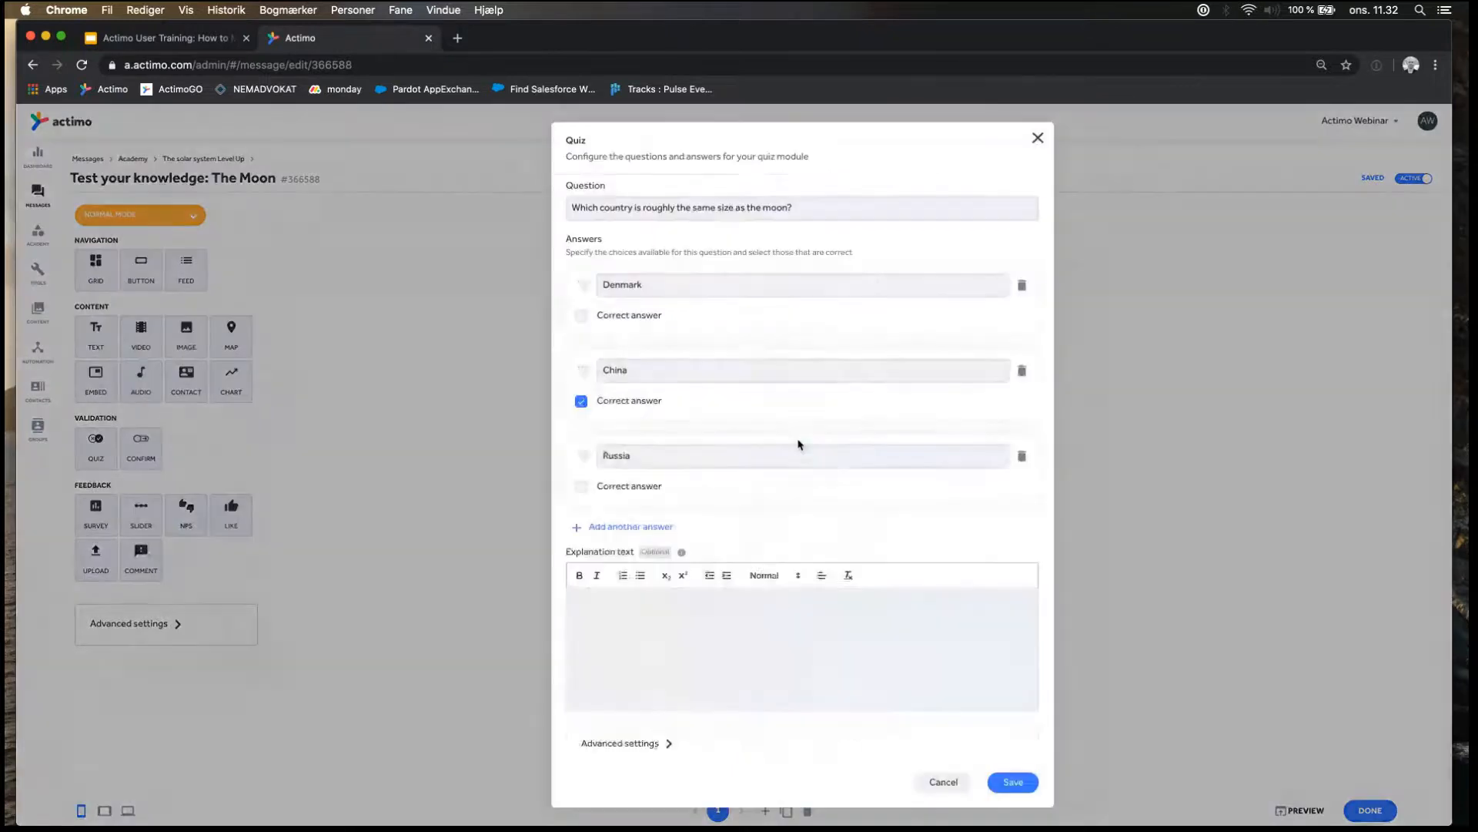
pyautogui.scroll(-1, 693, 509)
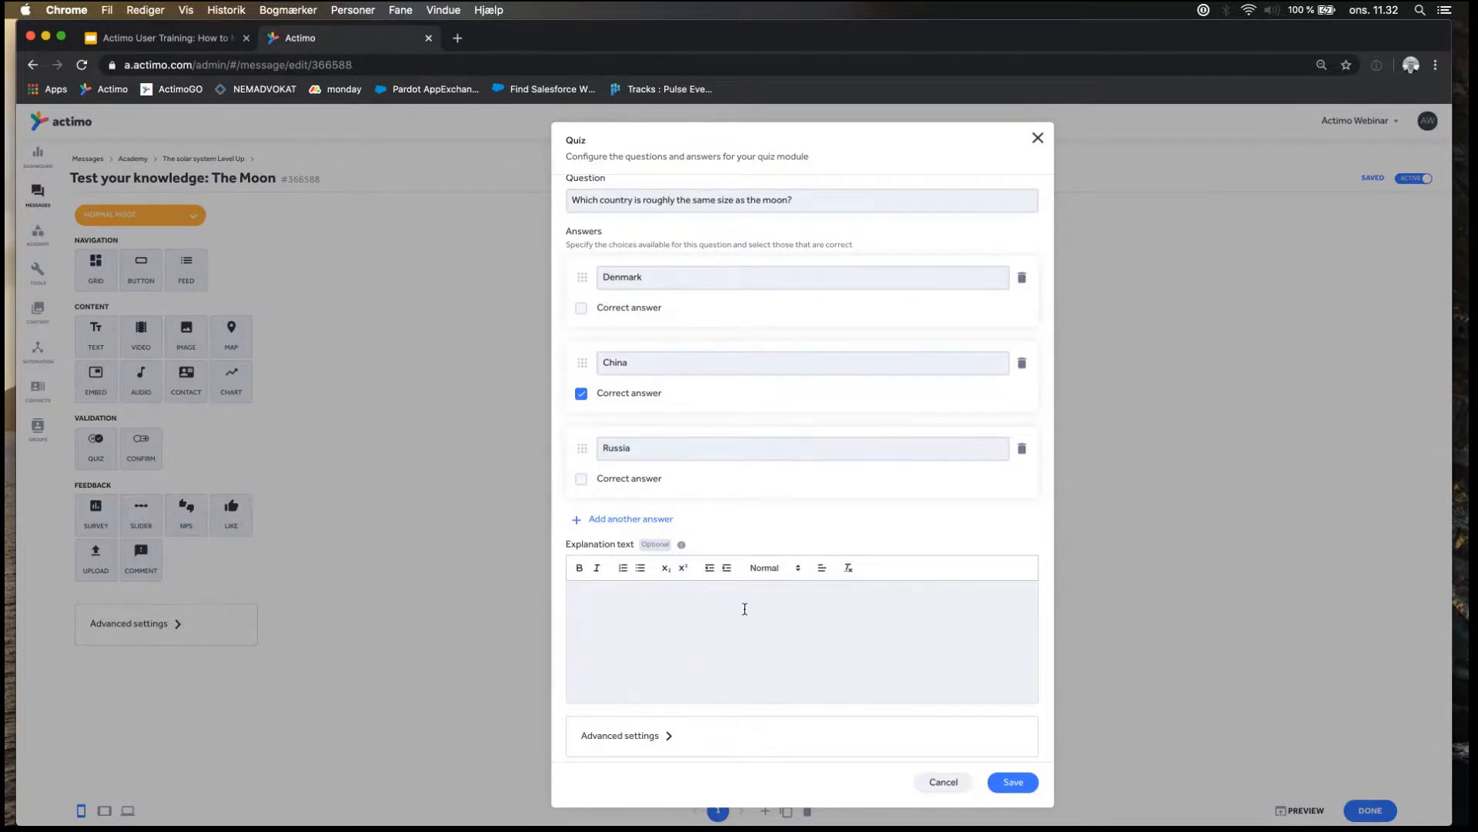
pyautogui.scroll(1, 730, 357)
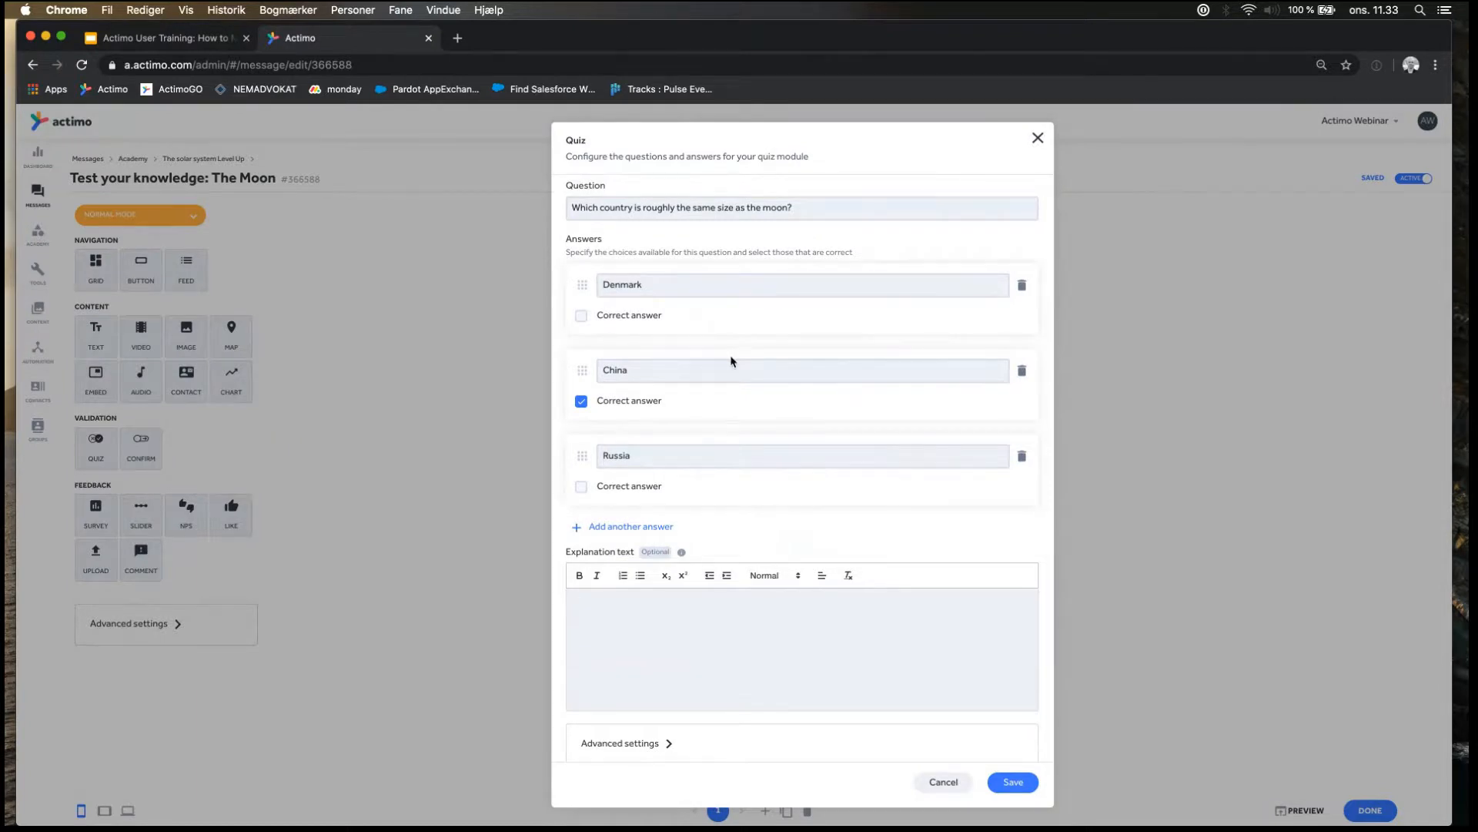
# Close the quiz settings and open the message "The Sun 101" from "The solar system Level Up" folder to review its design.
pyautogui.click(1038, 138)
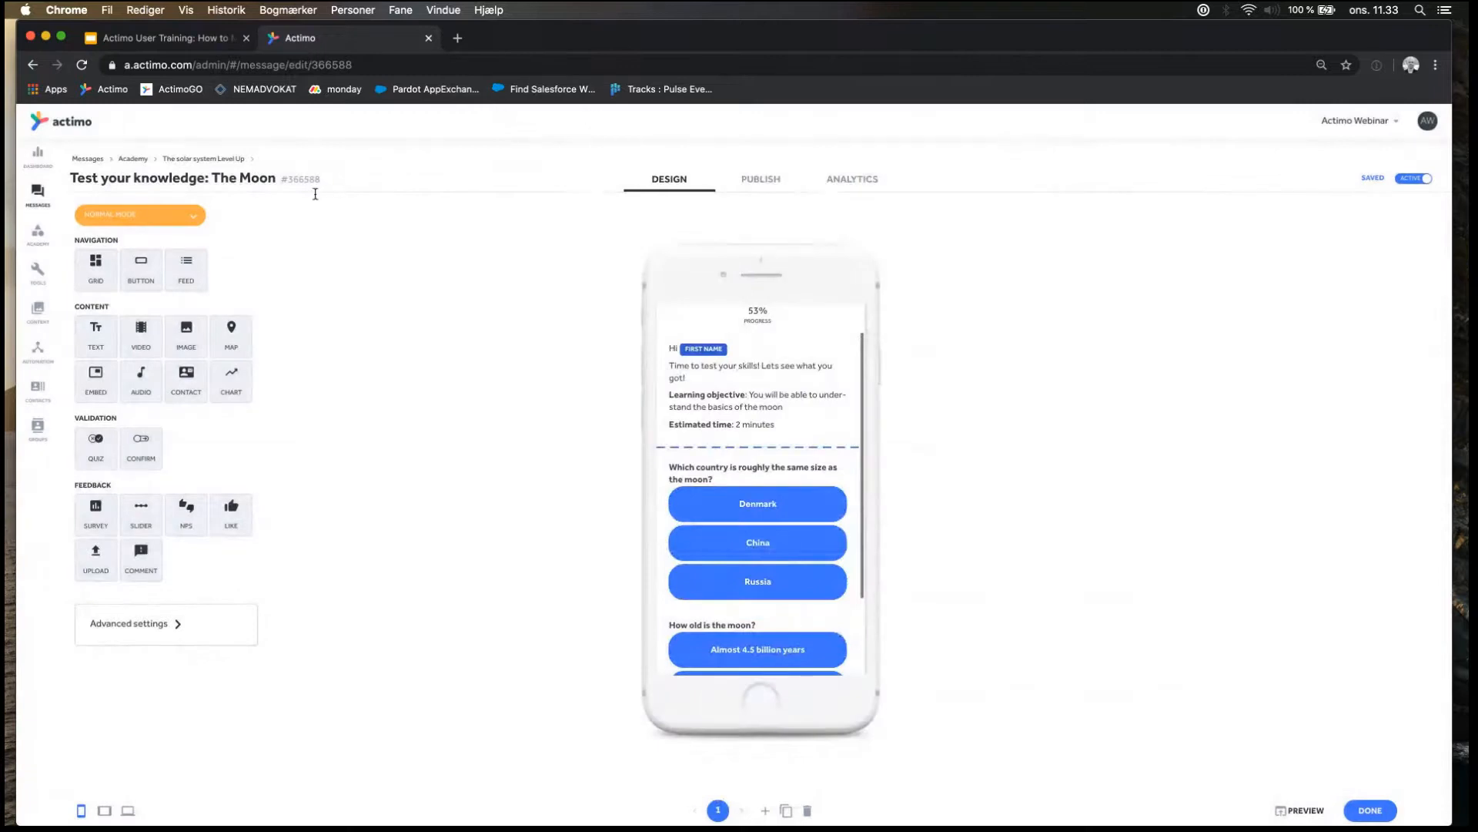
pyautogui.click(189, 159)
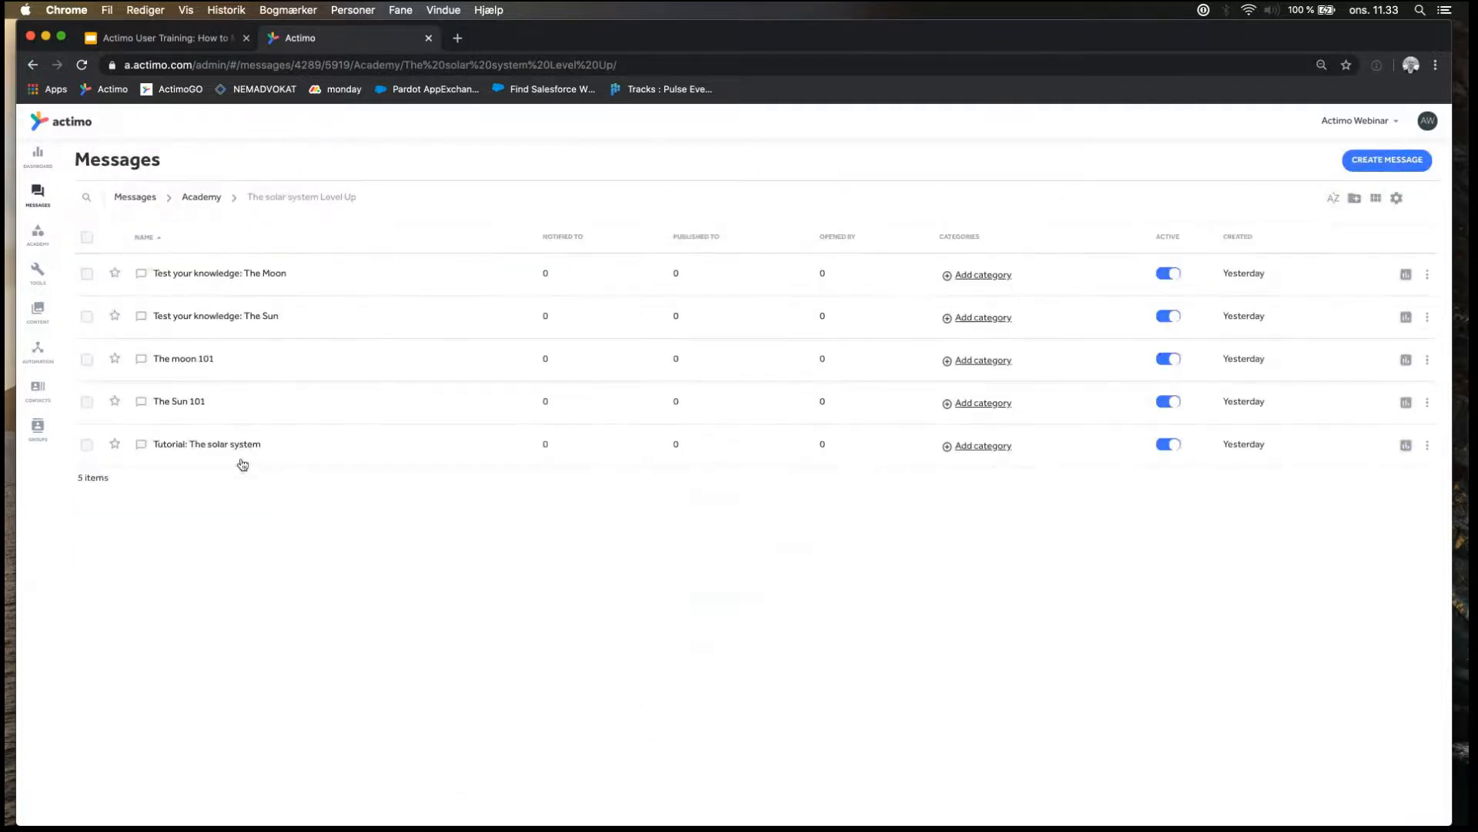
pyautogui.click(190, 401)
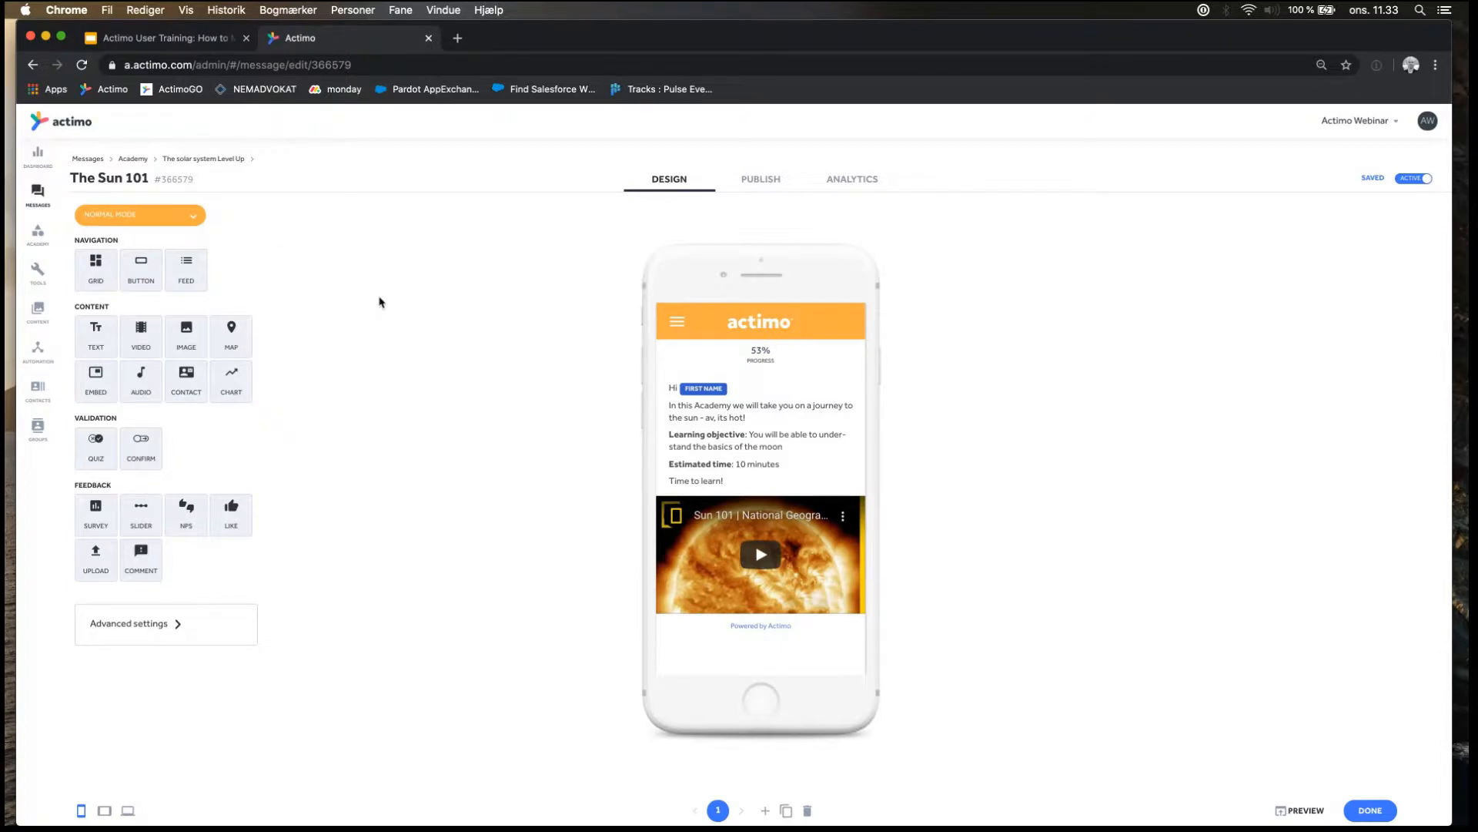
# Create a new academy named "Learn the basics of the solar system Level Up".
pyautogui.click(132, 161)
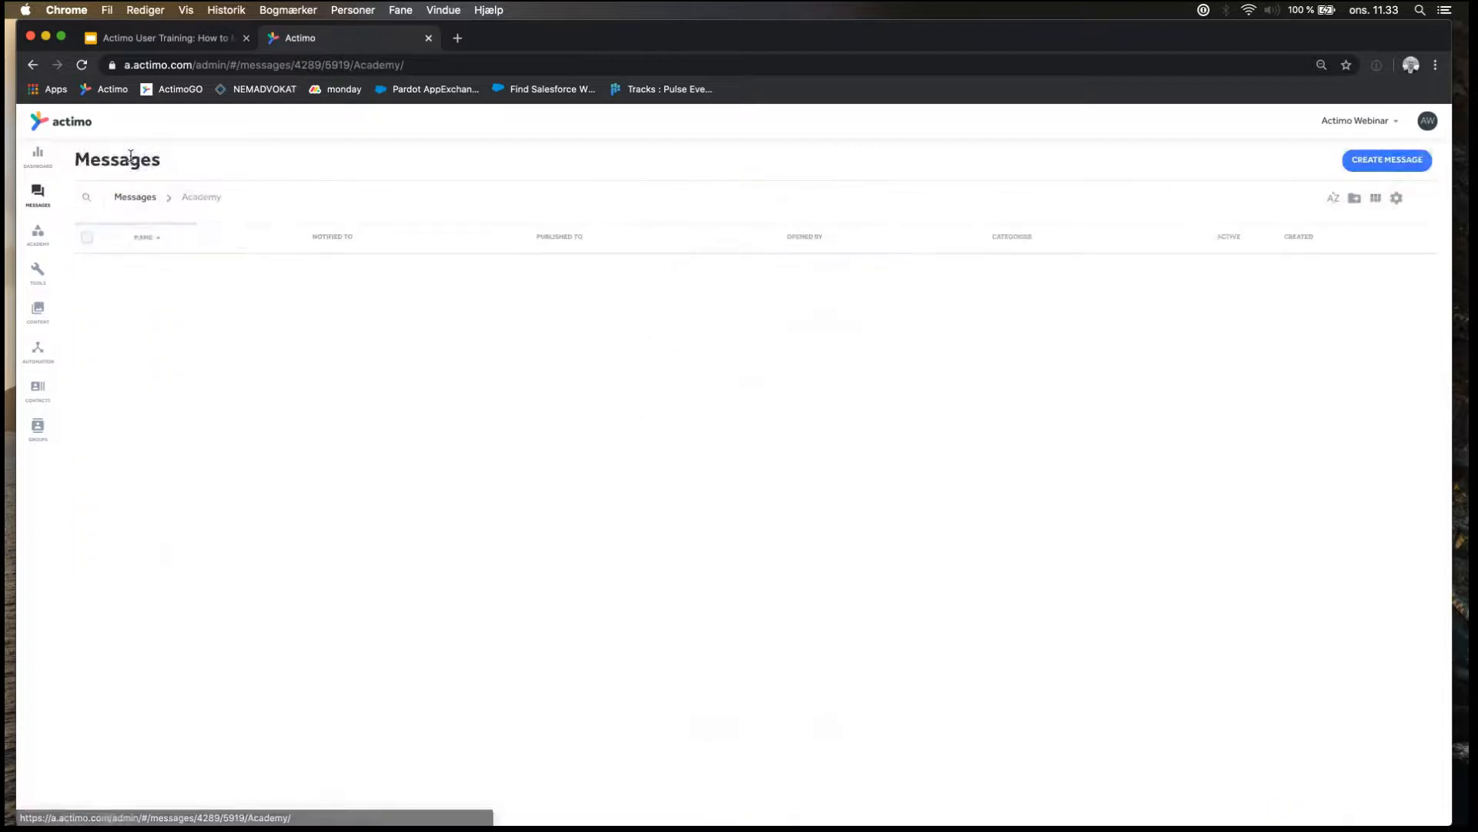
pyautogui.click(38, 233)
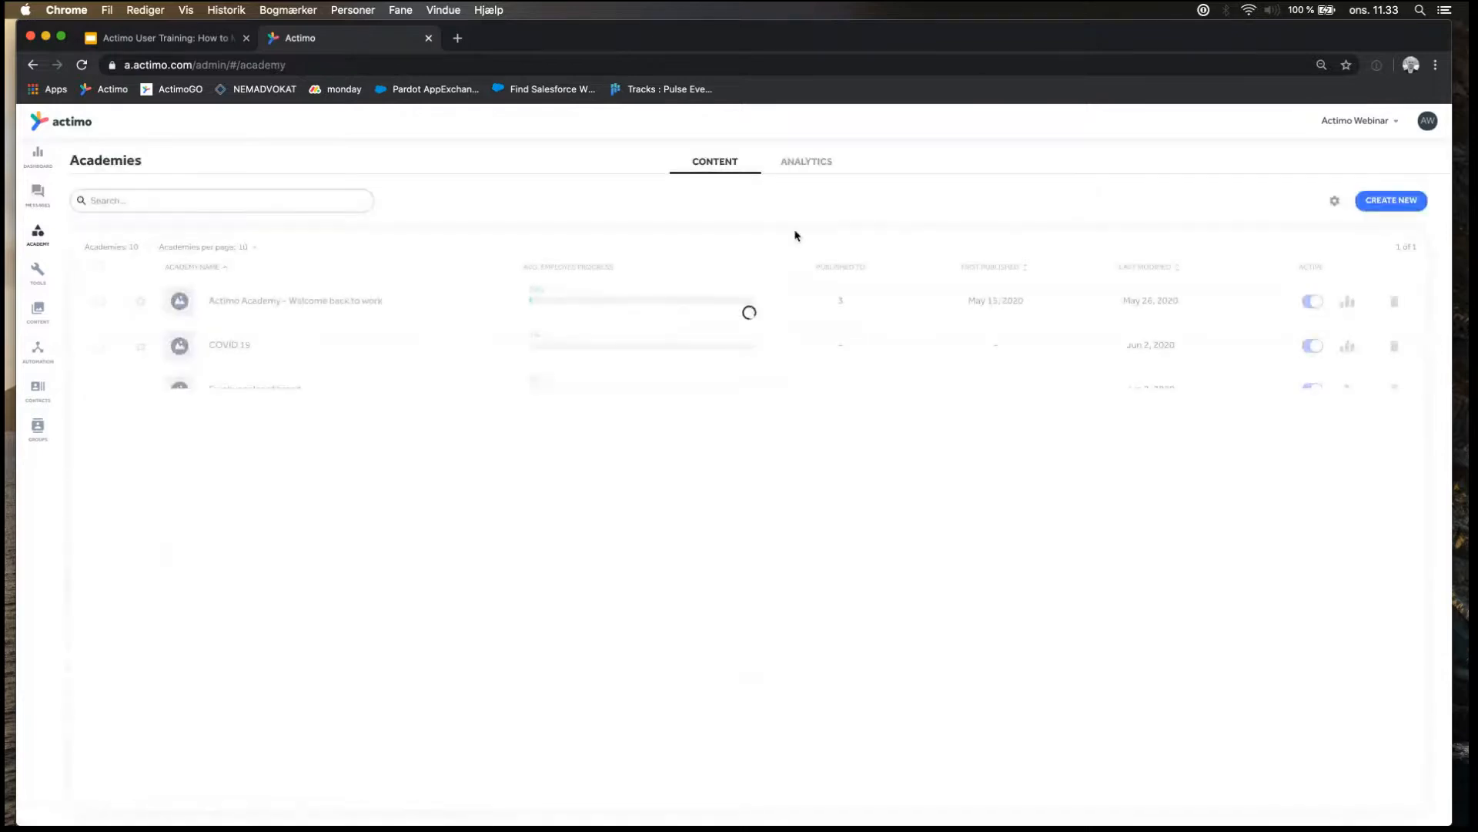
pyautogui.click(1389, 200)
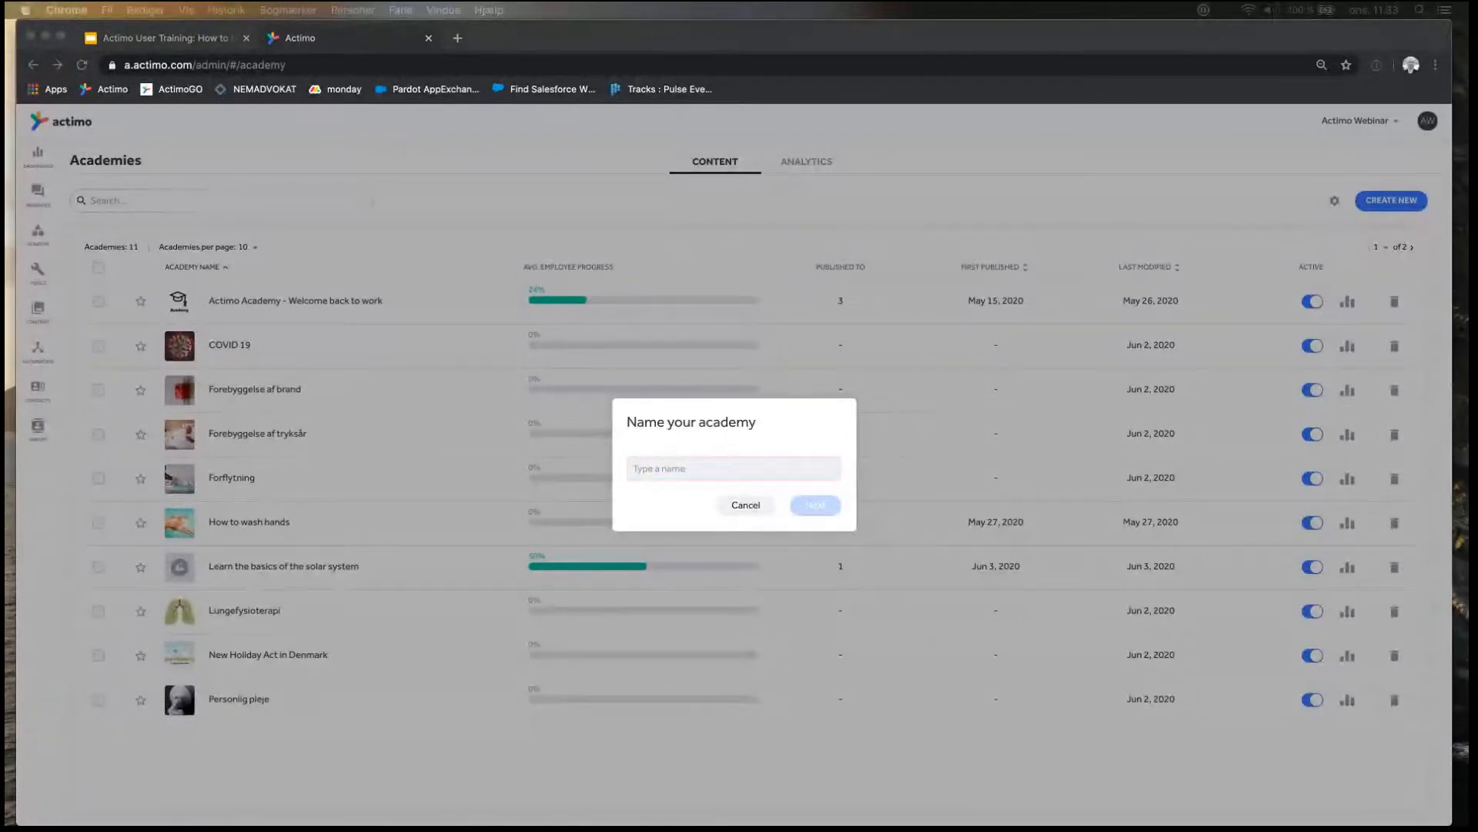
pyautogui.click(681, 476)
pyautogui.write('Learn the basics of the solar system')
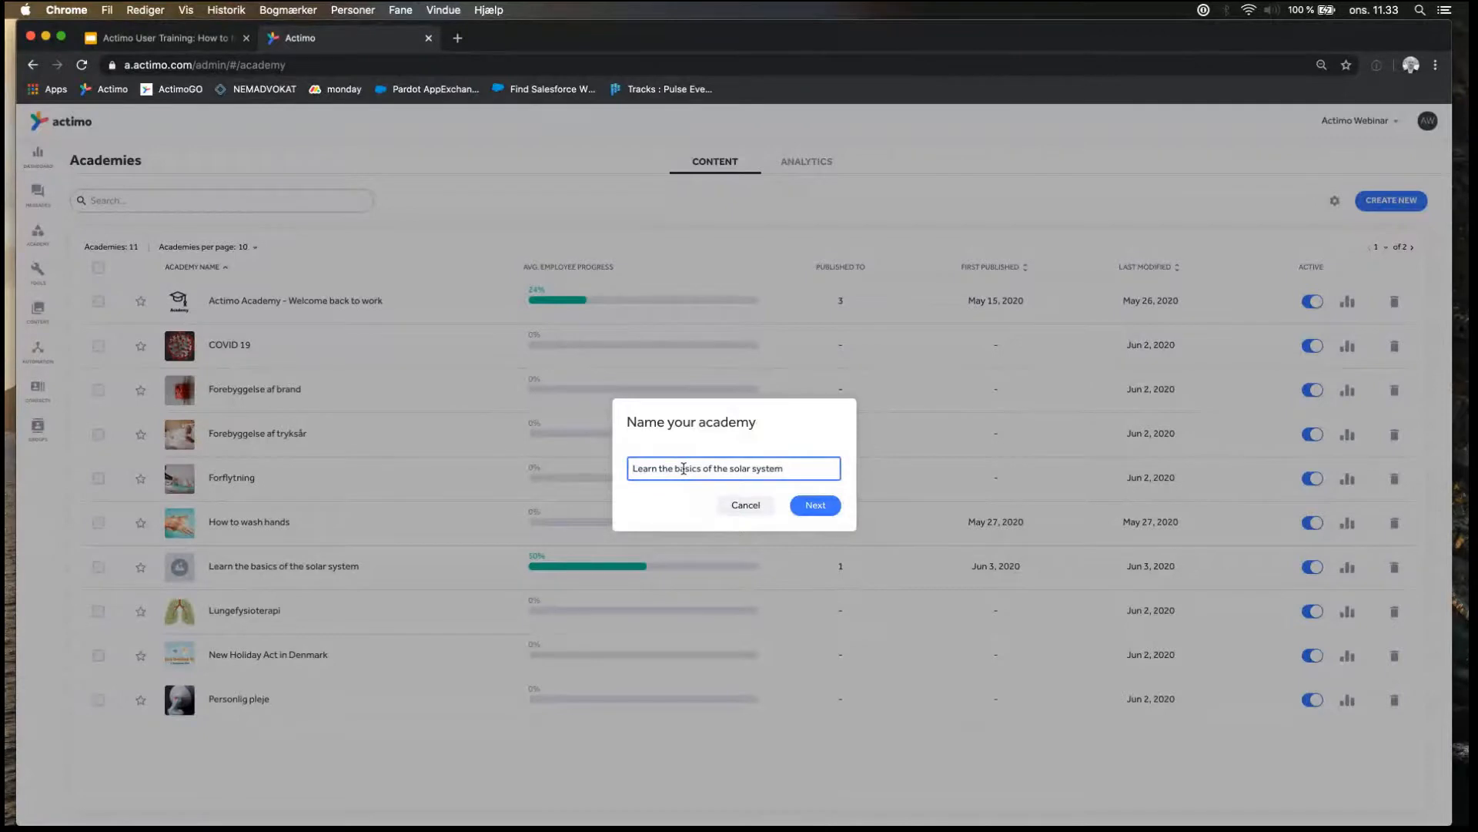
pyautogui.write('nLEvel Up')
pyautogui.press('BackSpace')
pyautogui.click(795, 470)
pyautogui.click(819, 514)
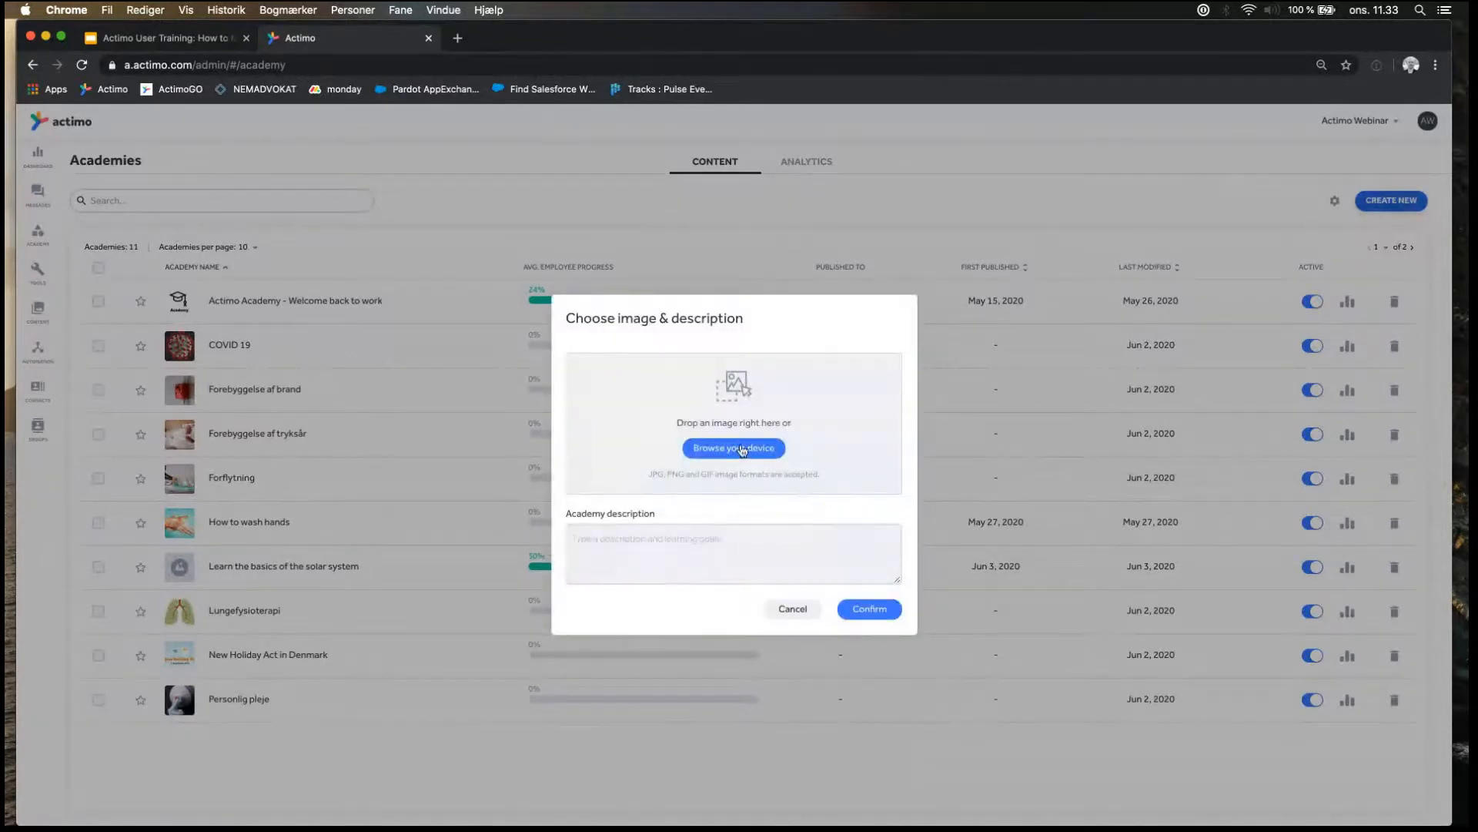
# Add the image "The univers.jpeg" to the academy and paste the copied text with learning objective and estimated times as its description.
pyautogui.click(742, 449)
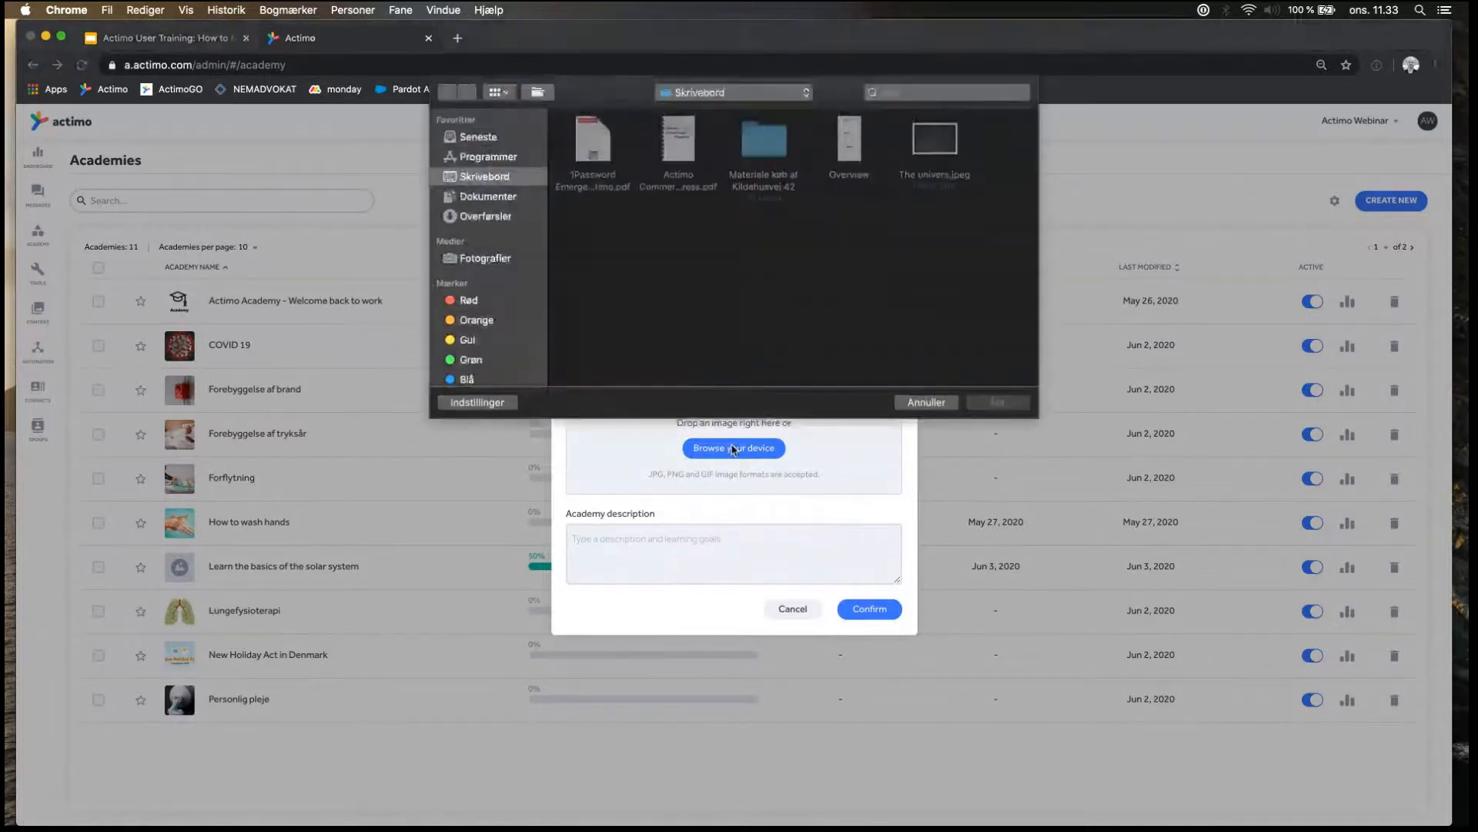
pyautogui.doubleClick(940, 149)
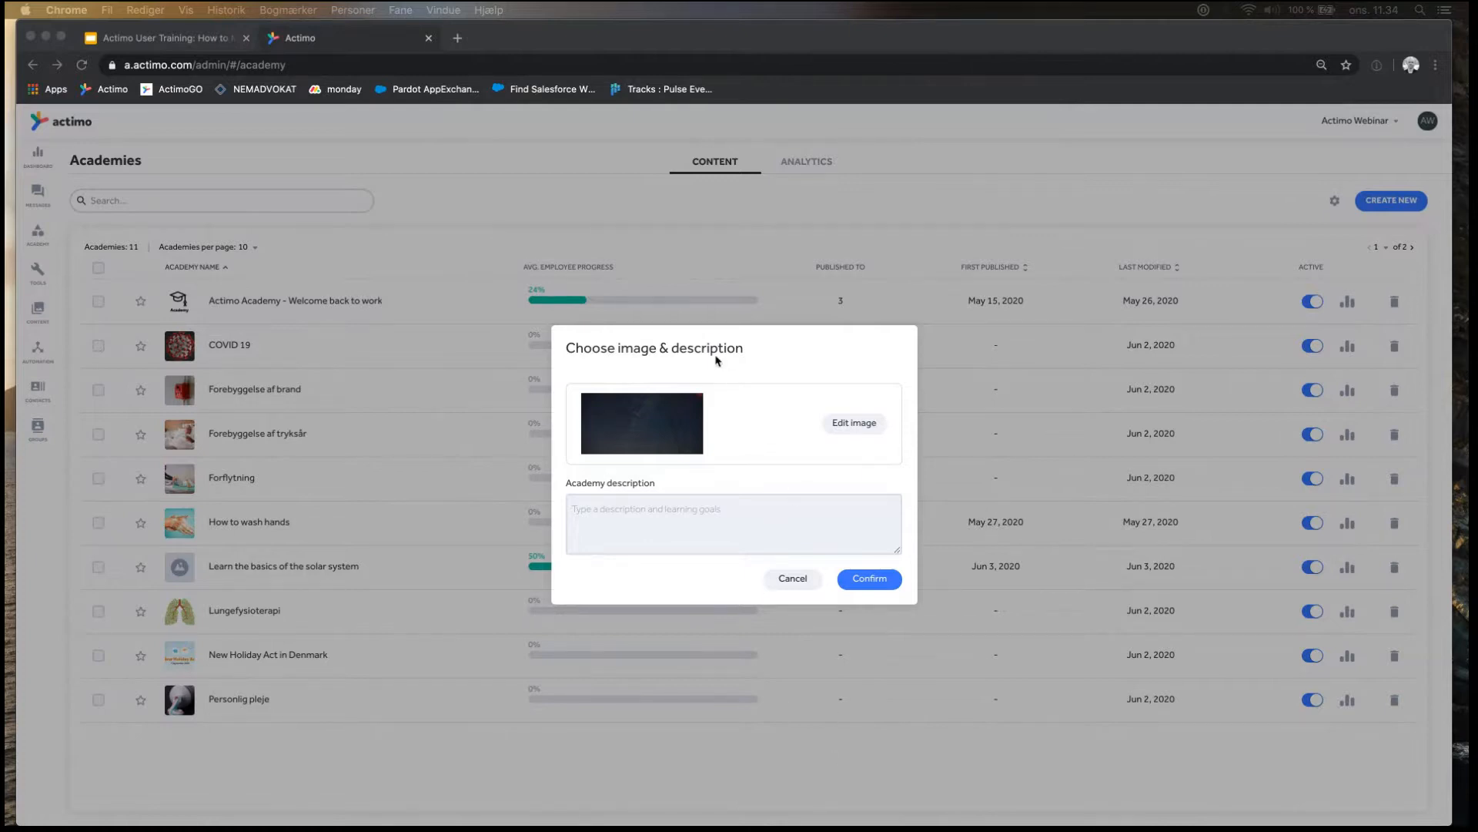
pyautogui.click(686, 514)
pyautogui.click(668, 511)
pyautogui.write('Chapter time: 8-10 minutes')
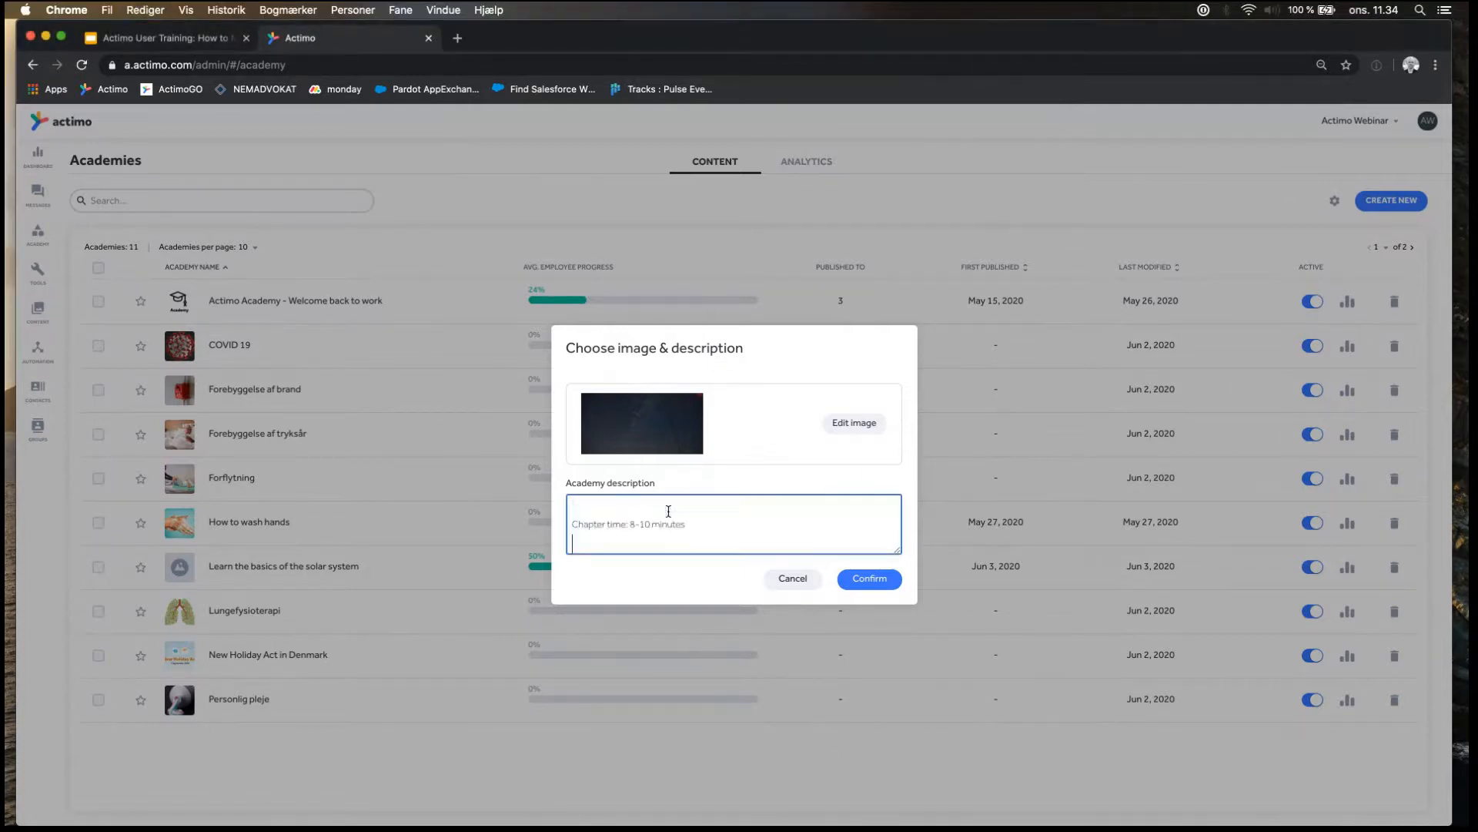
# Remove the blank lines from the academy description and confirm the image and description.
pyautogui.press('BackSpace')
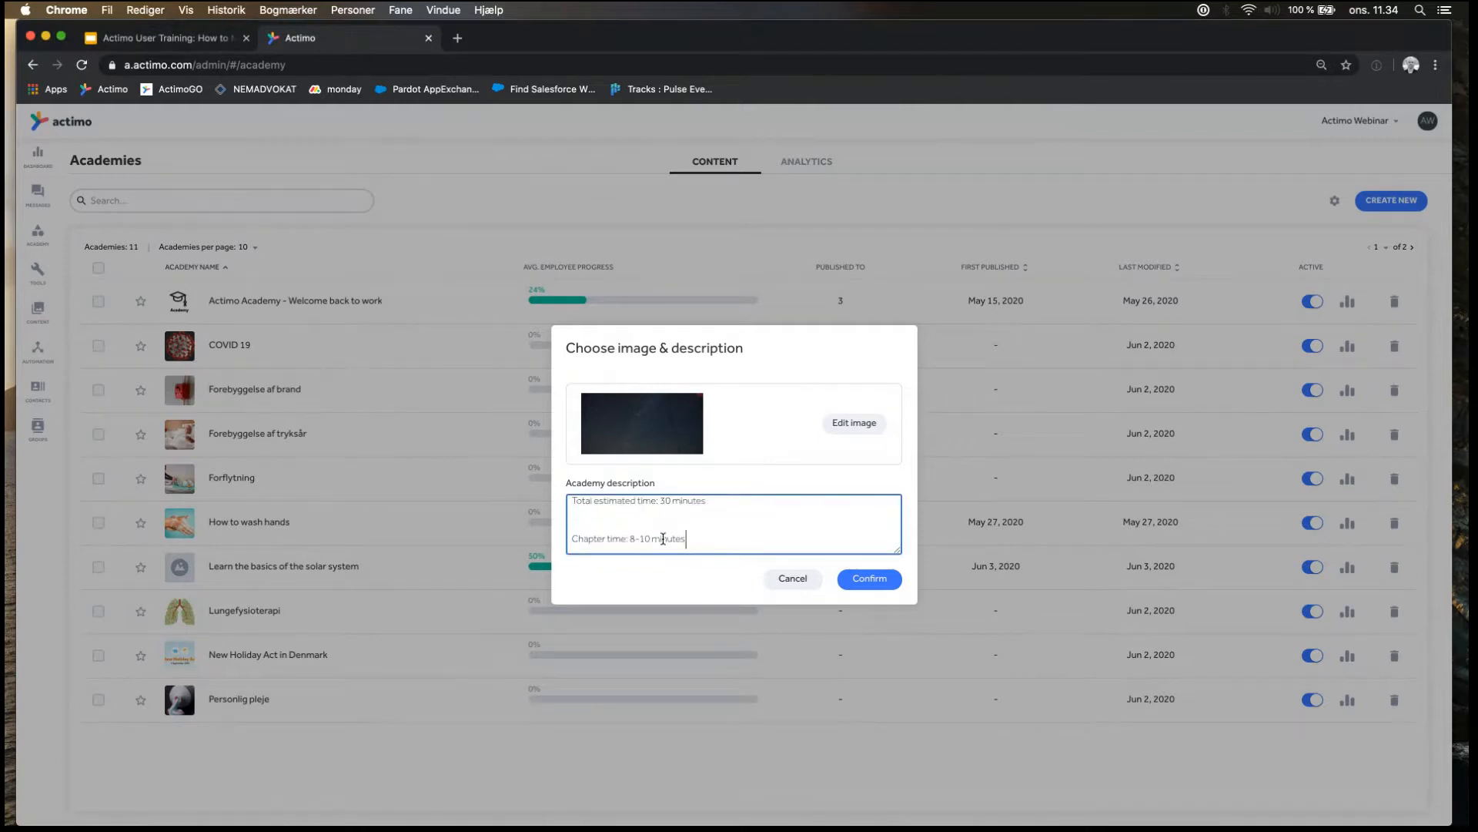
pyautogui.click(619, 522)
pyautogui.press('BackSpace')
pyautogui.scroll(1, 618, 521)
pyautogui.click(617, 540)
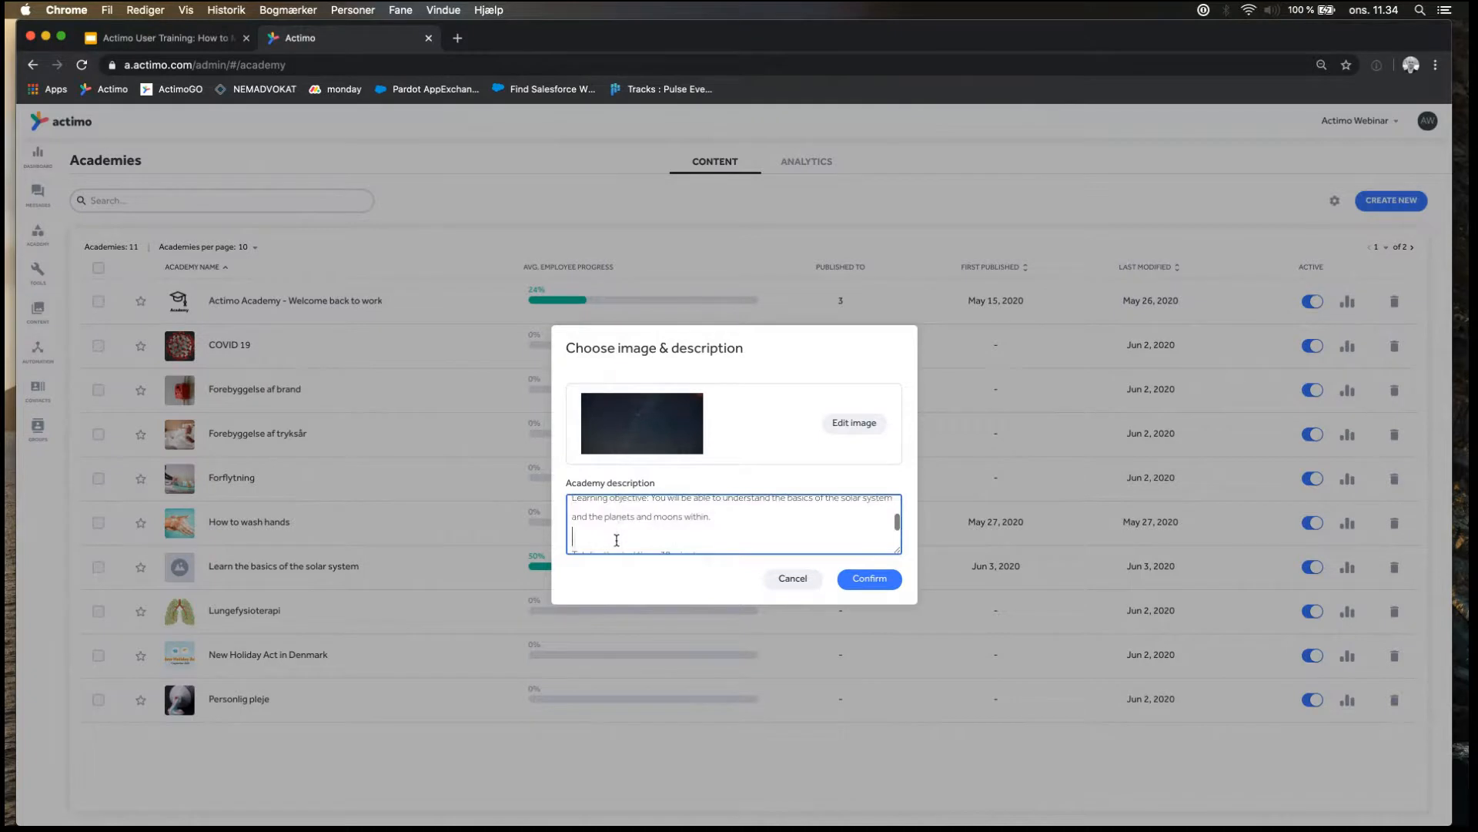
pyautogui.press('BackSpace')
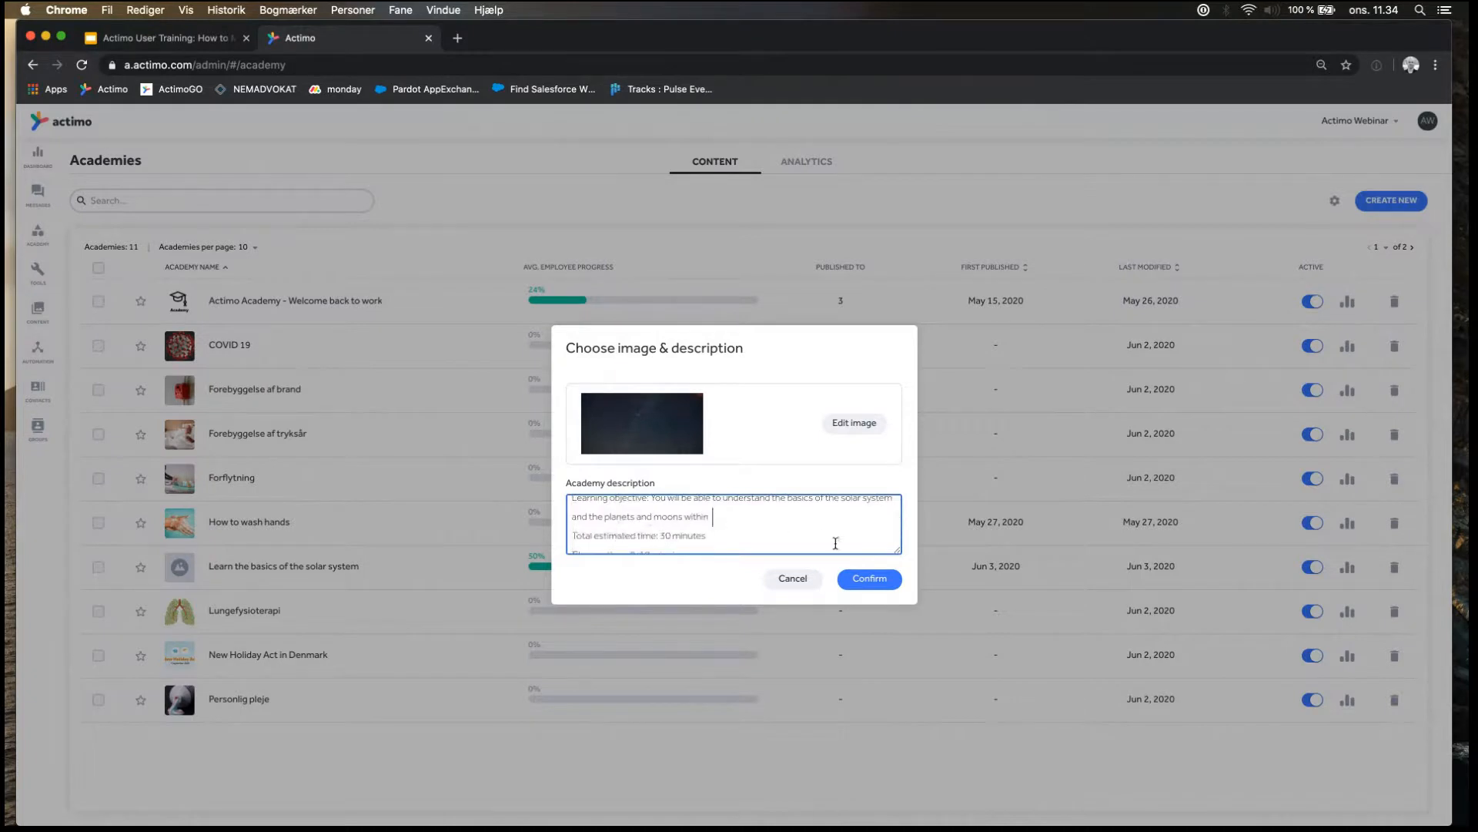
pyautogui.scroll(3, 835, 543)
pyautogui.scroll(-1, 639, 522)
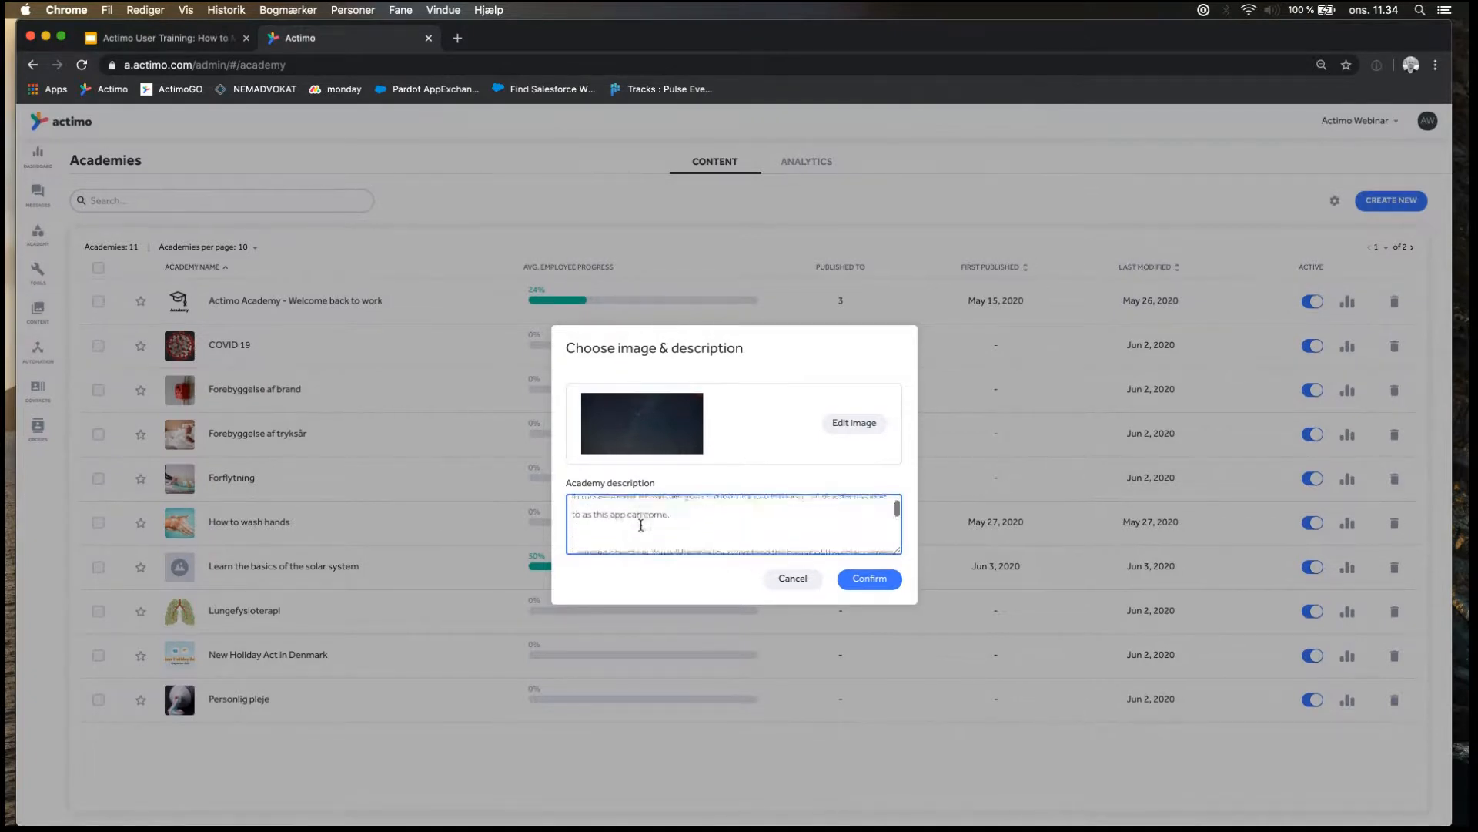
pyautogui.press('BackSpace')
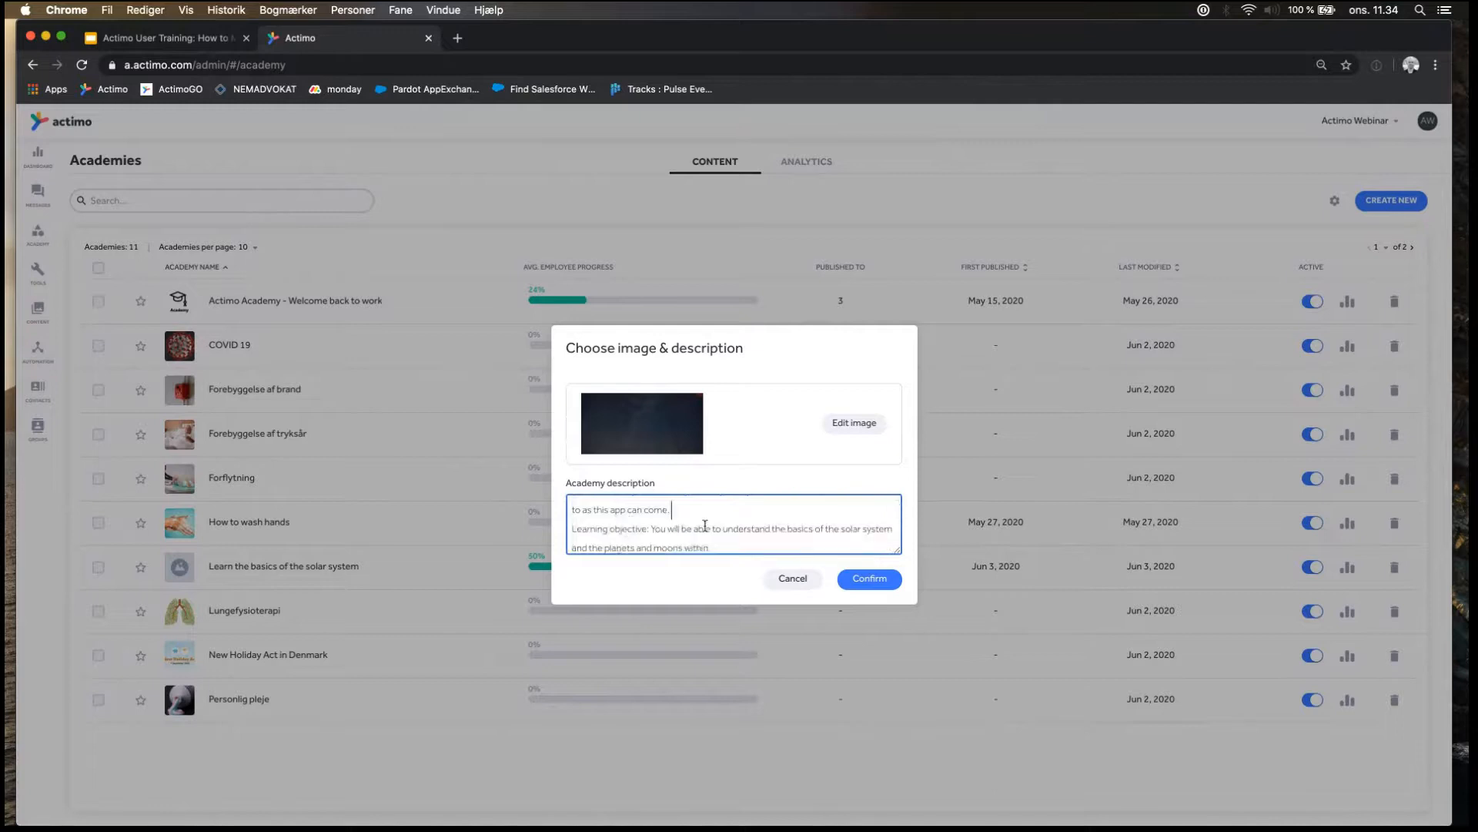
pyautogui.scroll(1, 705, 525)
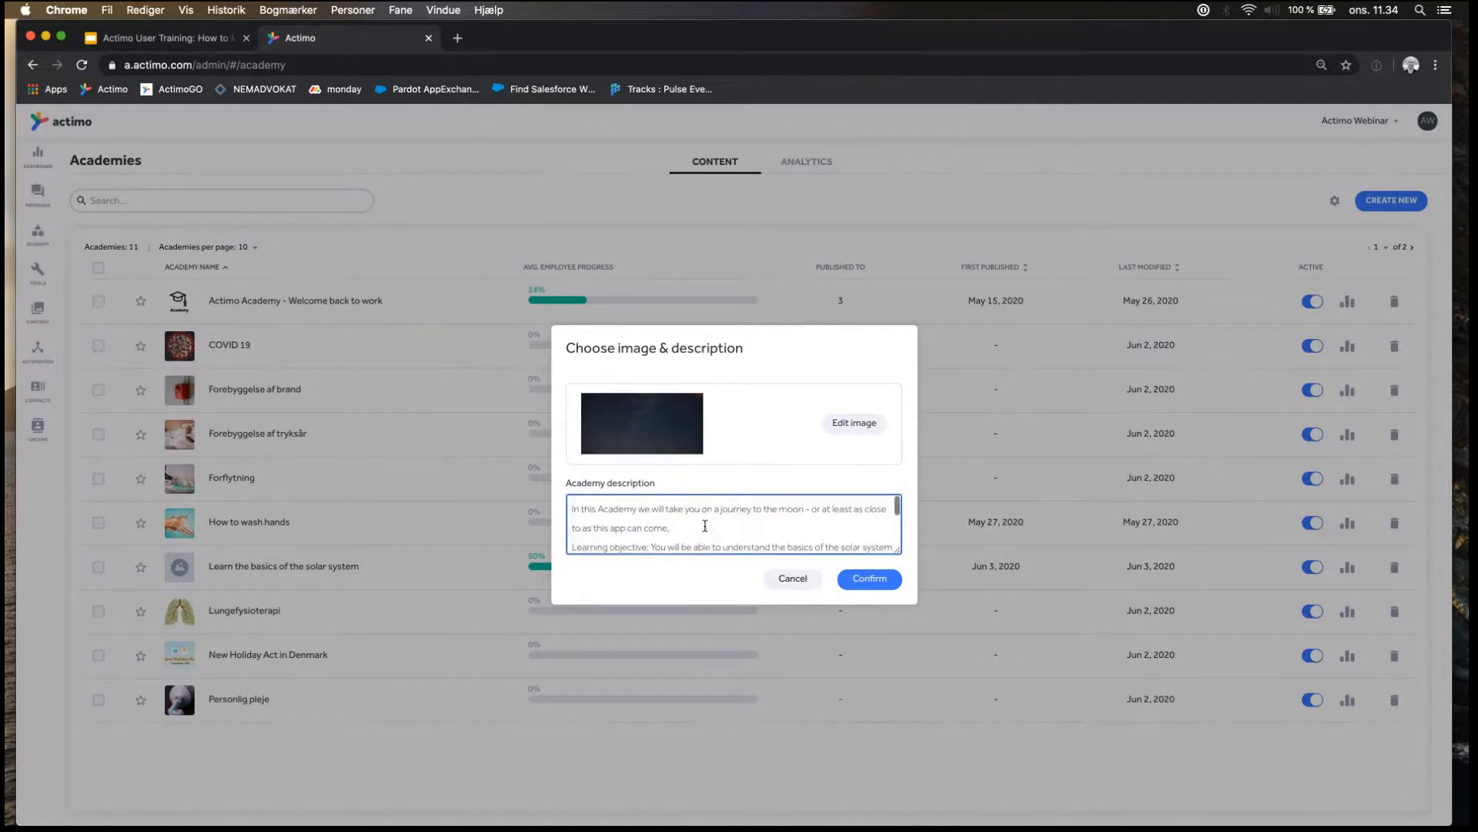
pyautogui.click(868, 579)
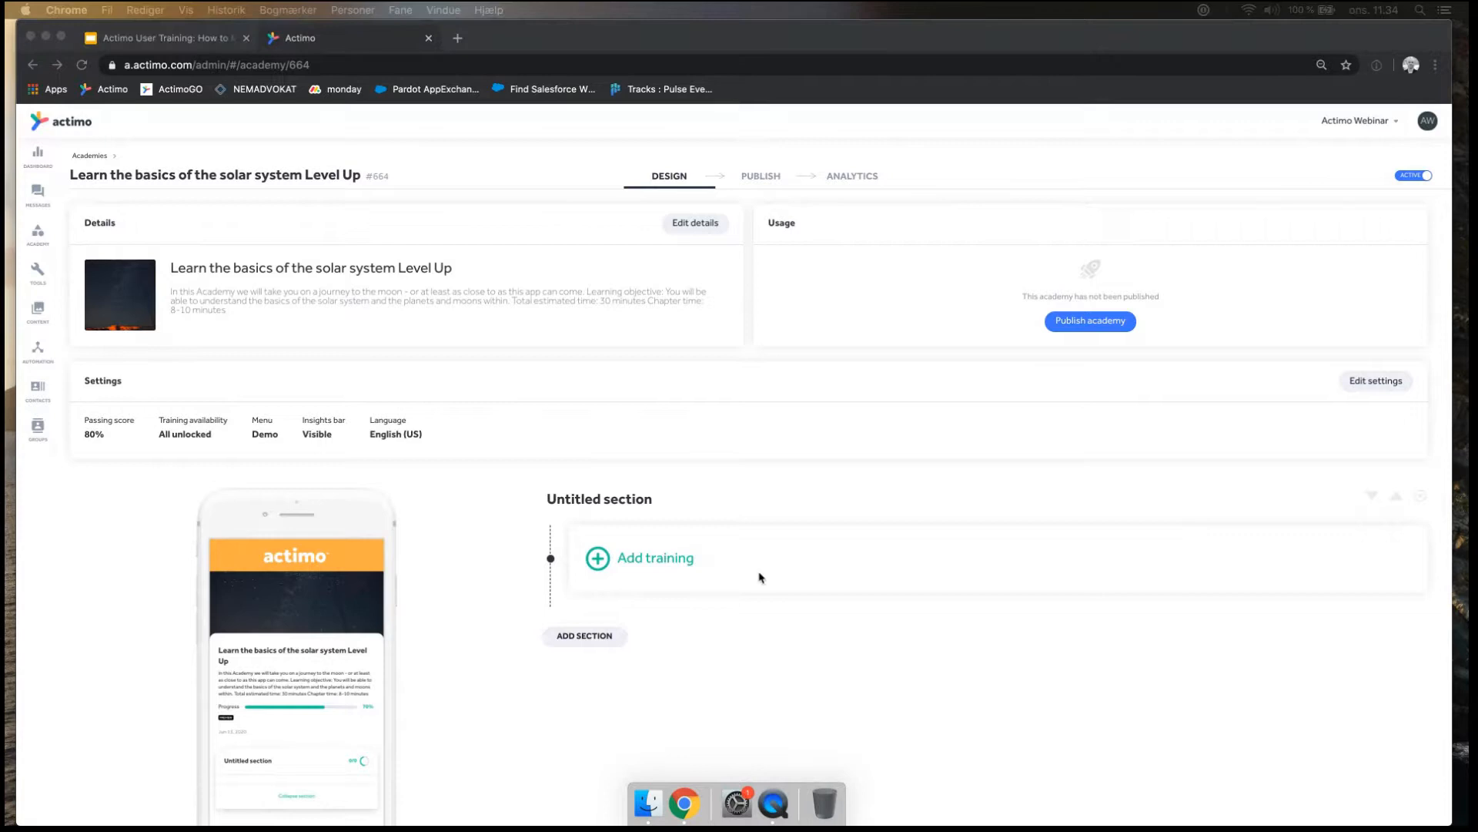
# Rename the untitled section of the academy as "Tuturial".
pyautogui.click(758, 400)
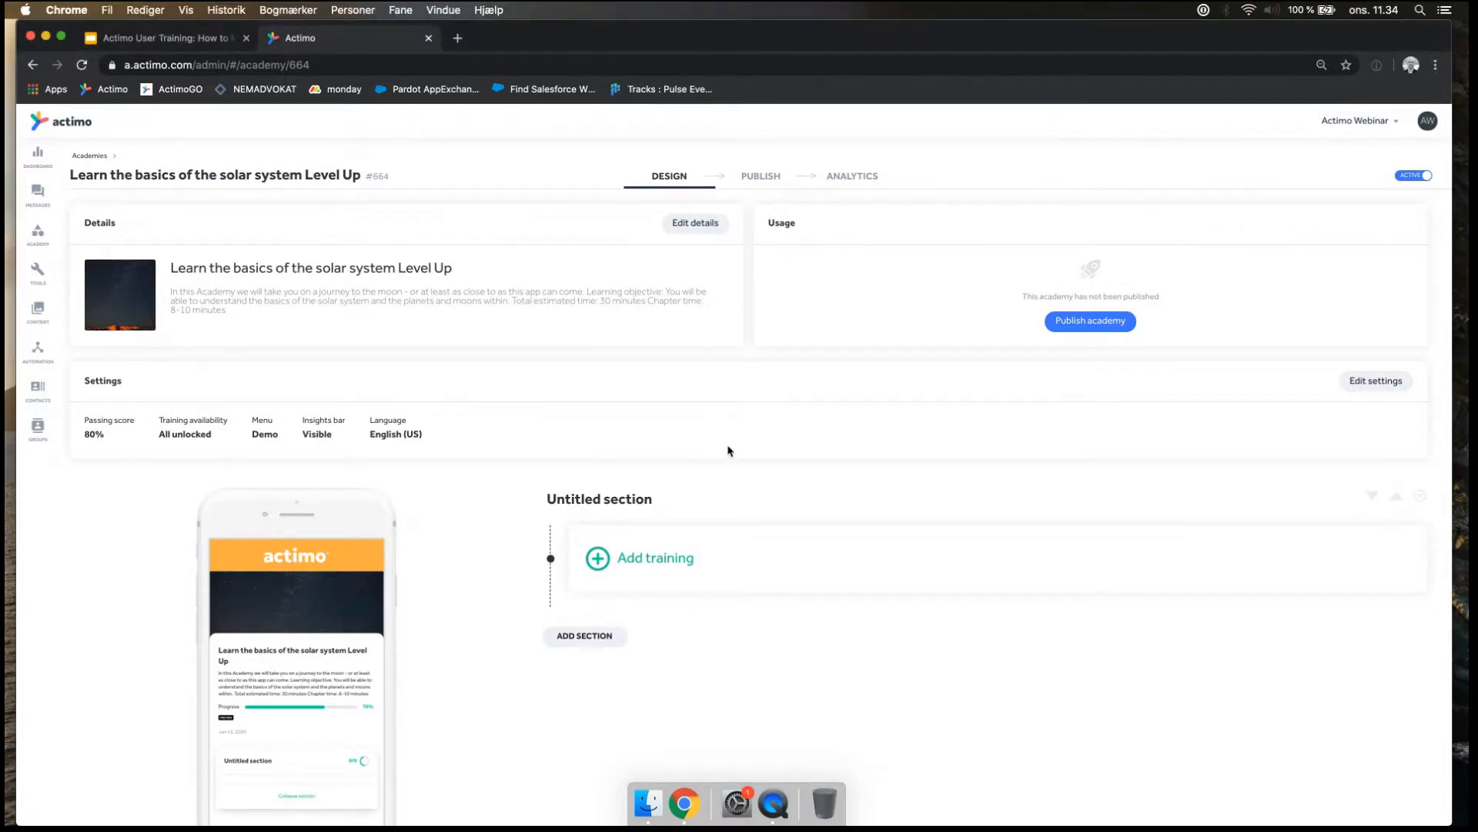
pyautogui.click(597, 501)
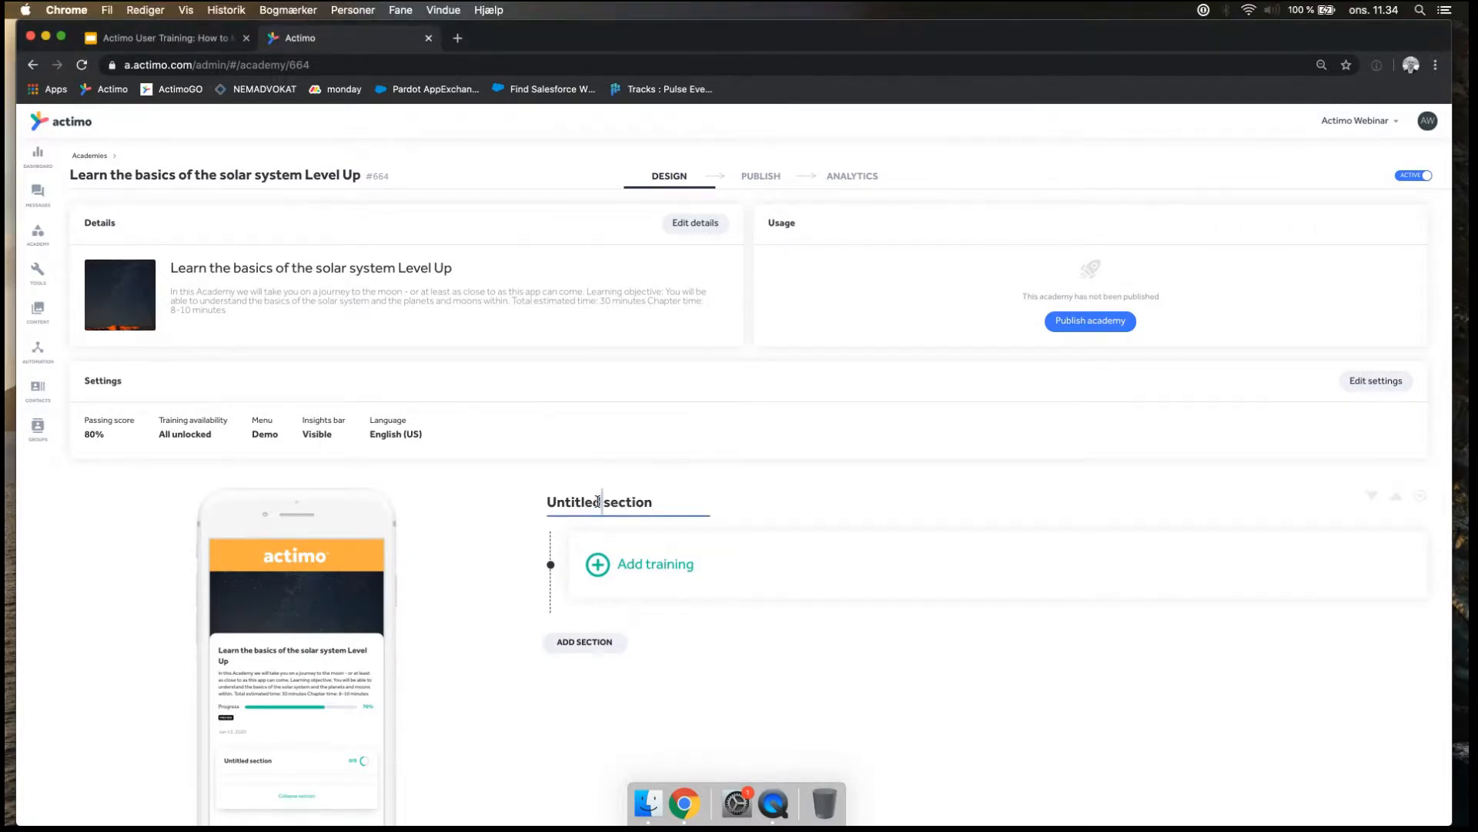
pyautogui.press('super+a')
pyautogui.write('The Moon')
pyautogui.press('BackSpace')
pyautogui.press('BackSpace')
pyautogui.press('BackSpace')
pyautogui.press('BackSpace')
pyautogui.press('BackSpace')
pyautogui.press('BackSpace')
pyautogui.press('BackSpace')
pyautogui.press('BackSpace')
pyautogui.write('Tuturial')
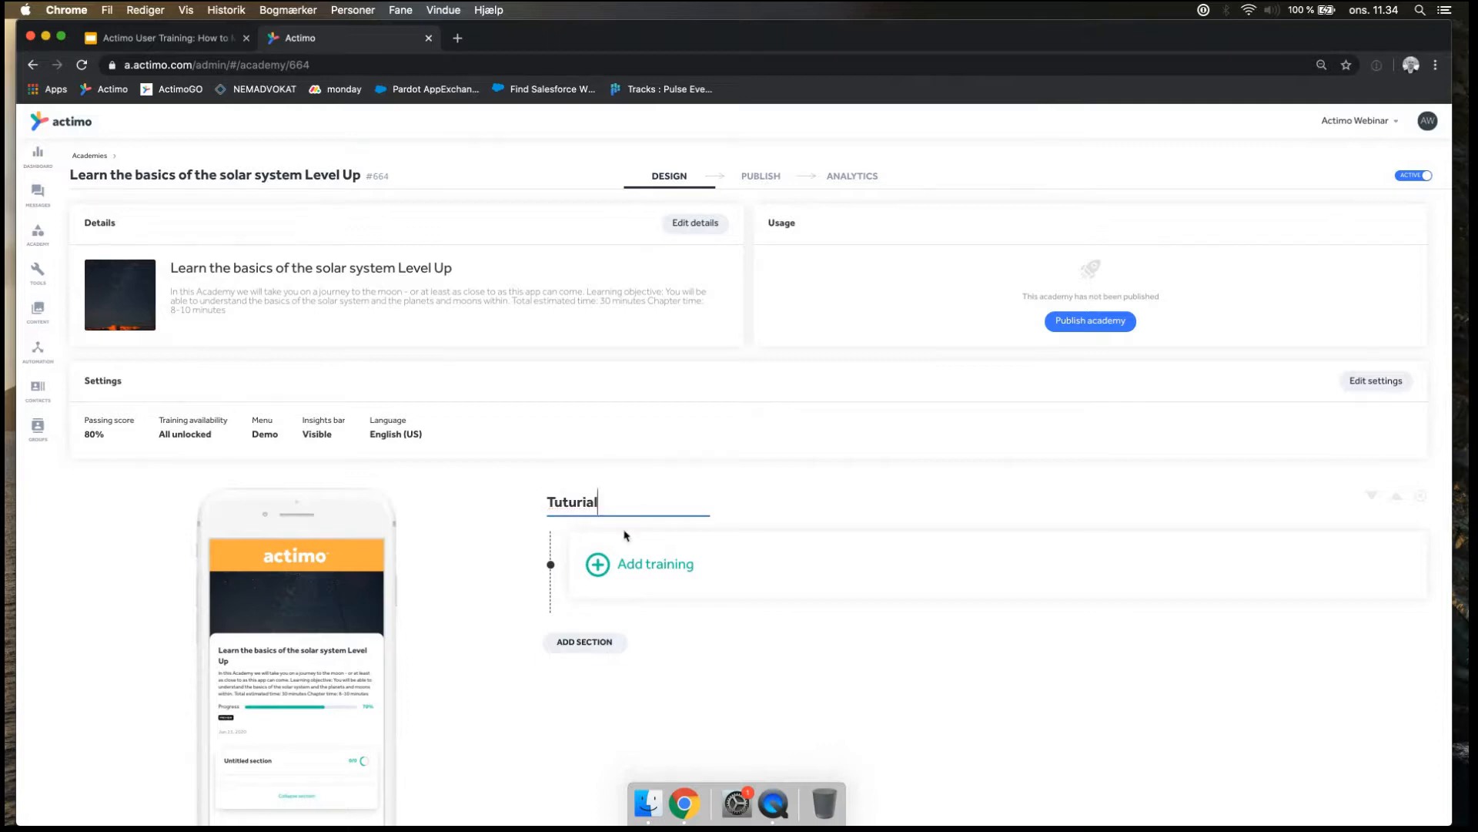
# Add the message "Tutorial: The solar system" from the Academy folder "The solar system Level Up" as training in the first section.
pyautogui.click(647, 568)
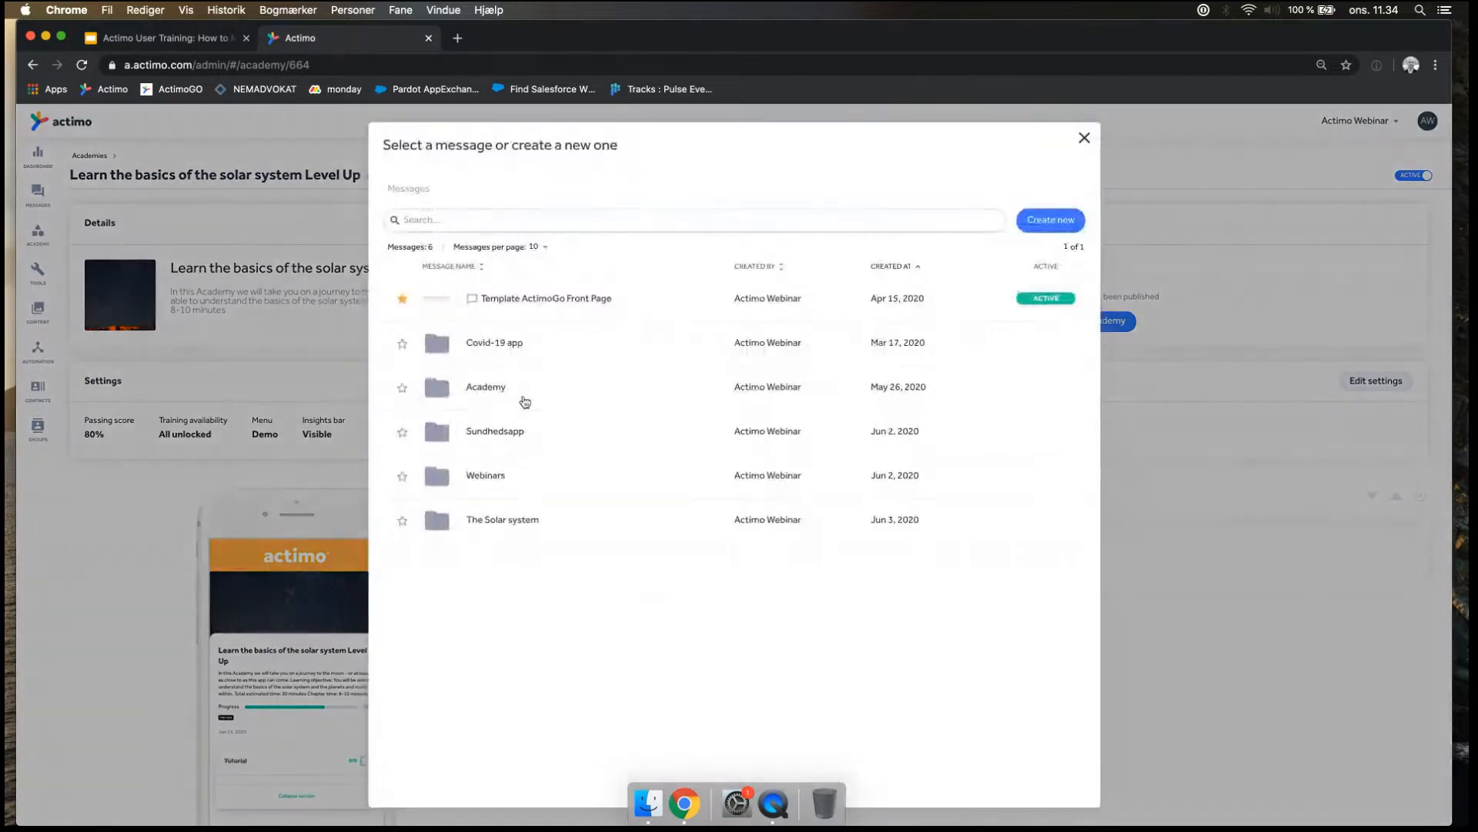
pyautogui.click(508, 522)
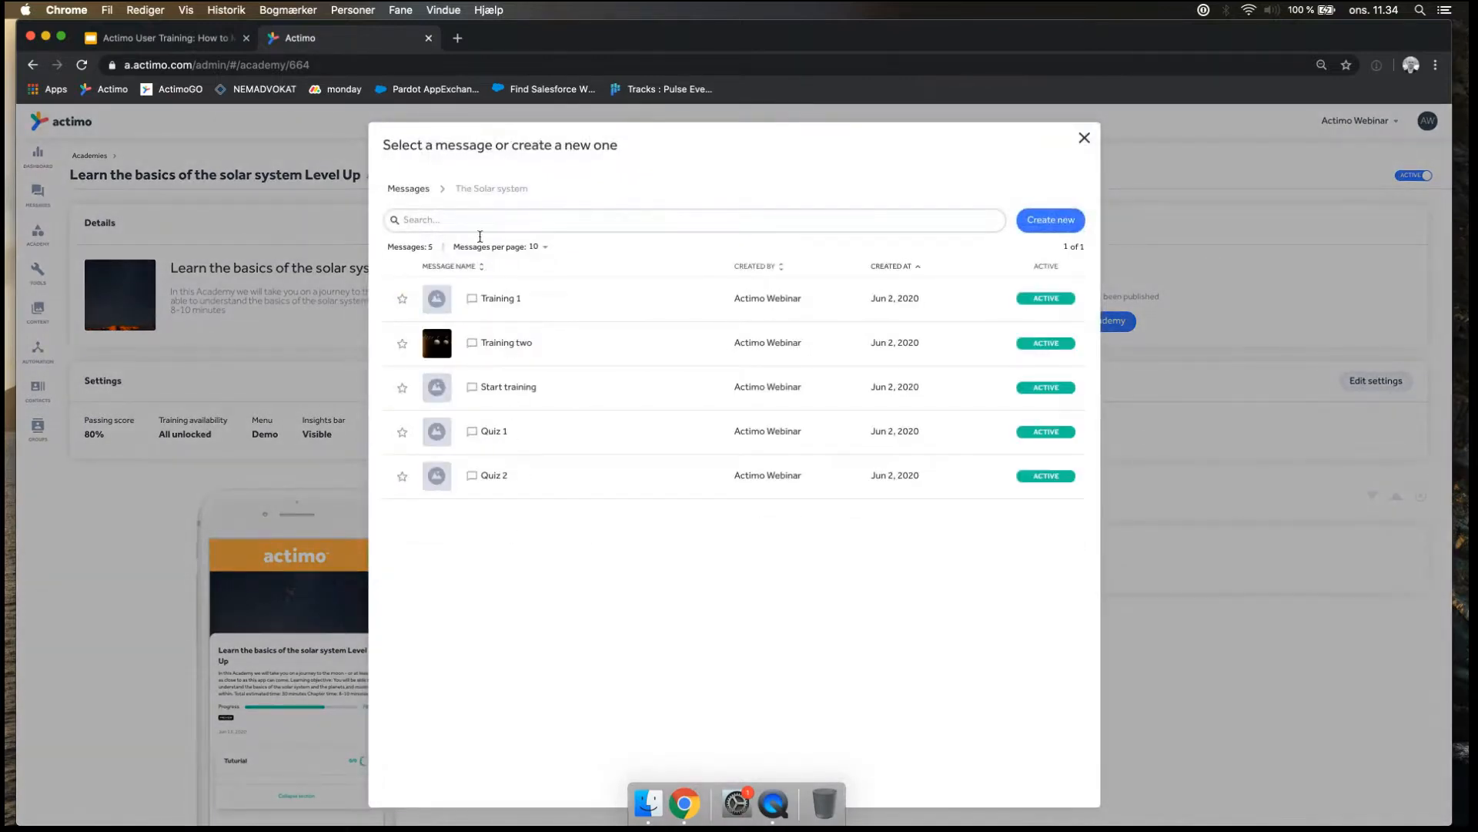
pyautogui.click(412, 191)
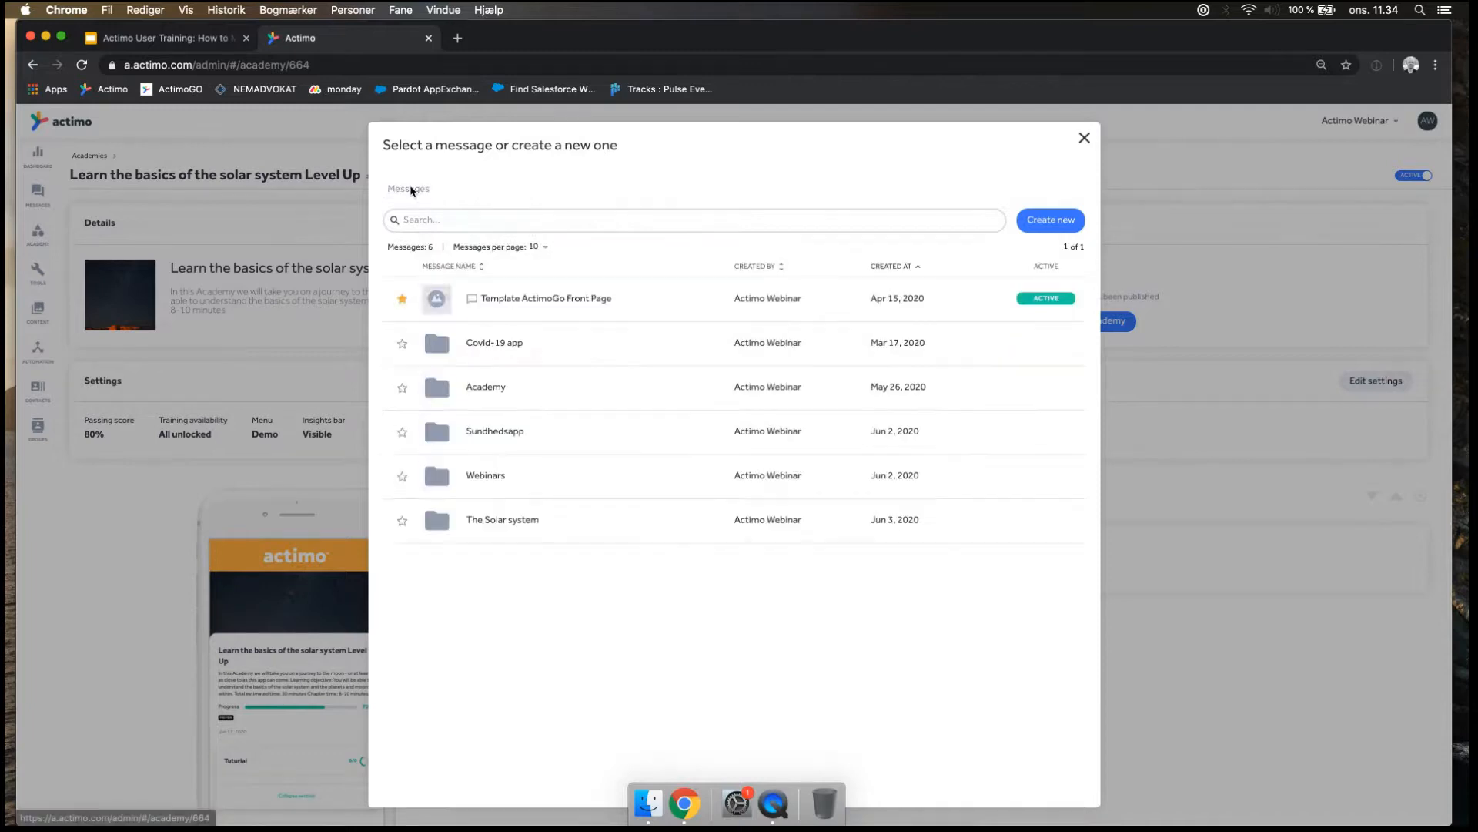
pyautogui.click(492, 388)
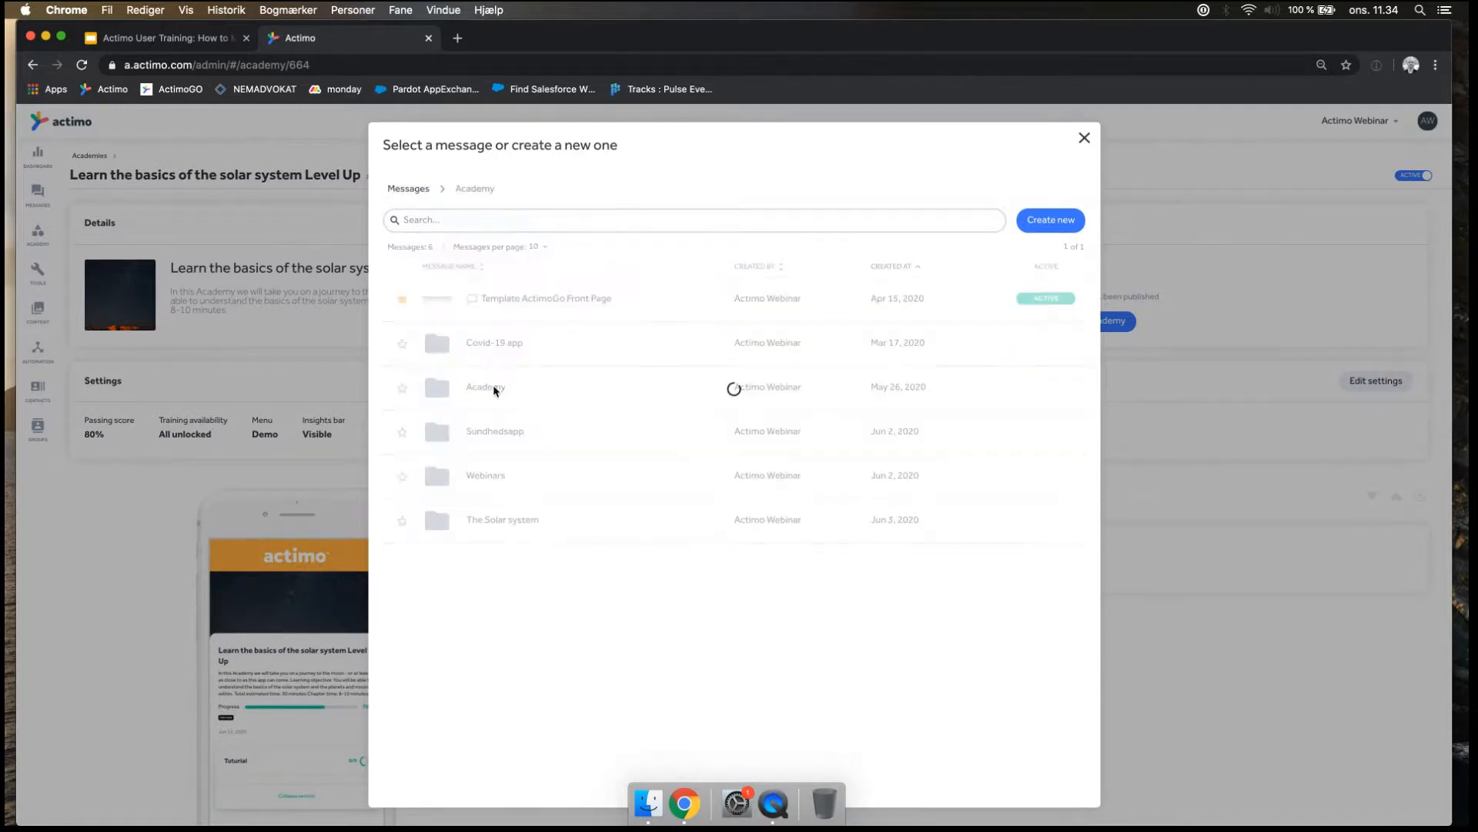
pyautogui.click(503, 433)
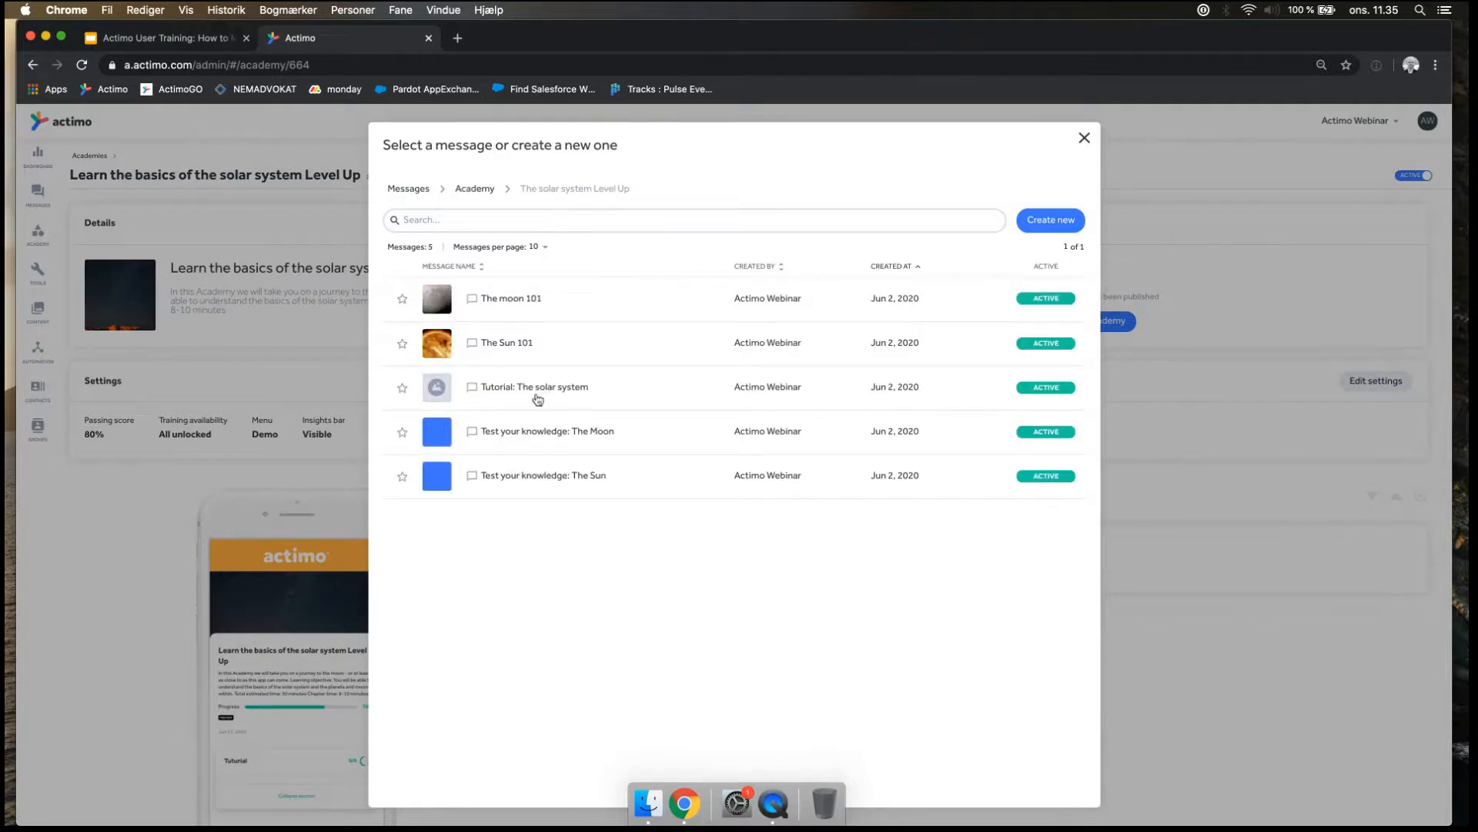
pyautogui.click(537, 389)
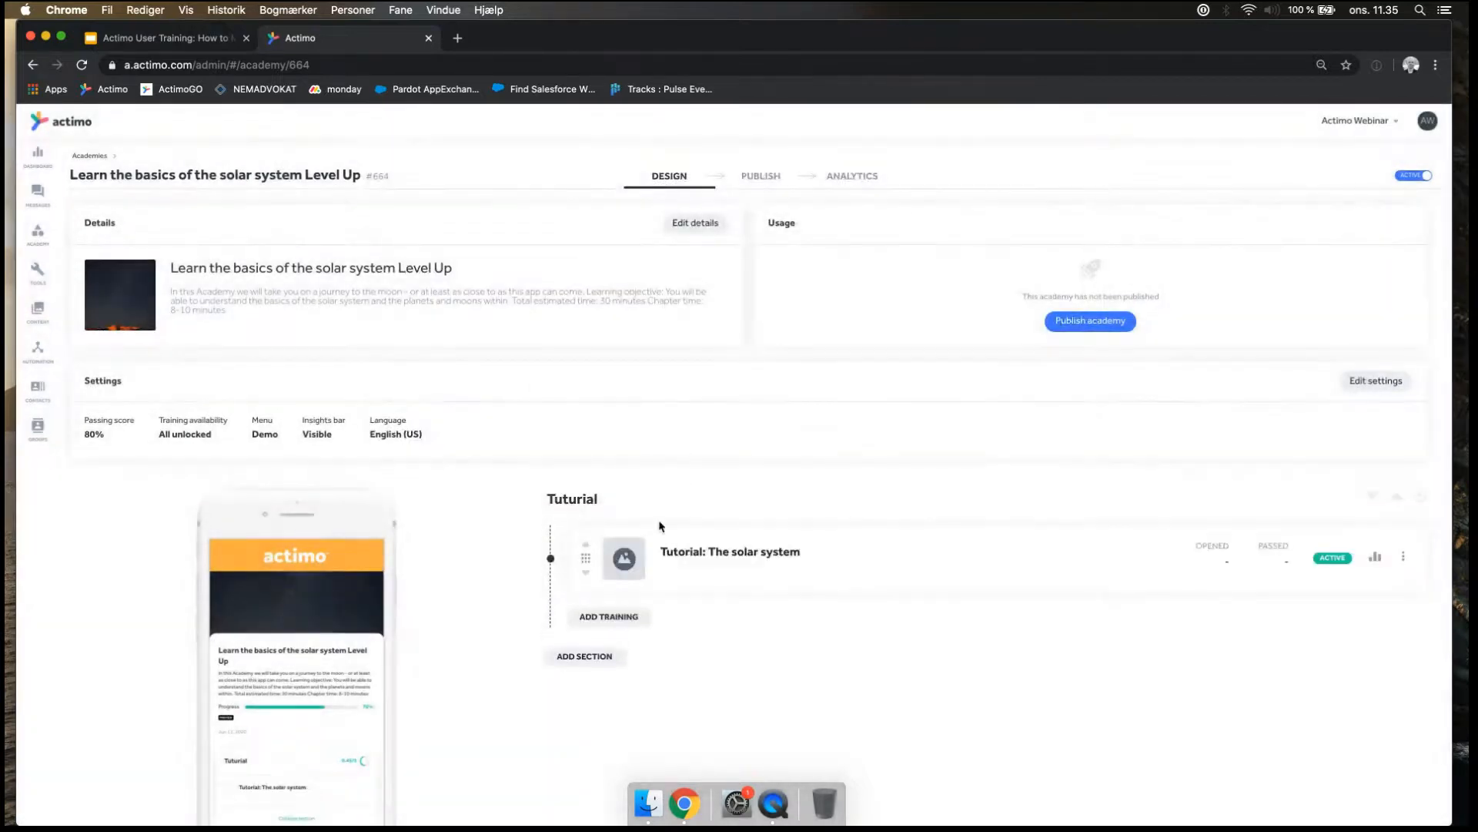
# Add a second section named "The Moon 101" to the academy.
pyautogui.click(588, 663)
pyautogui.write('The')
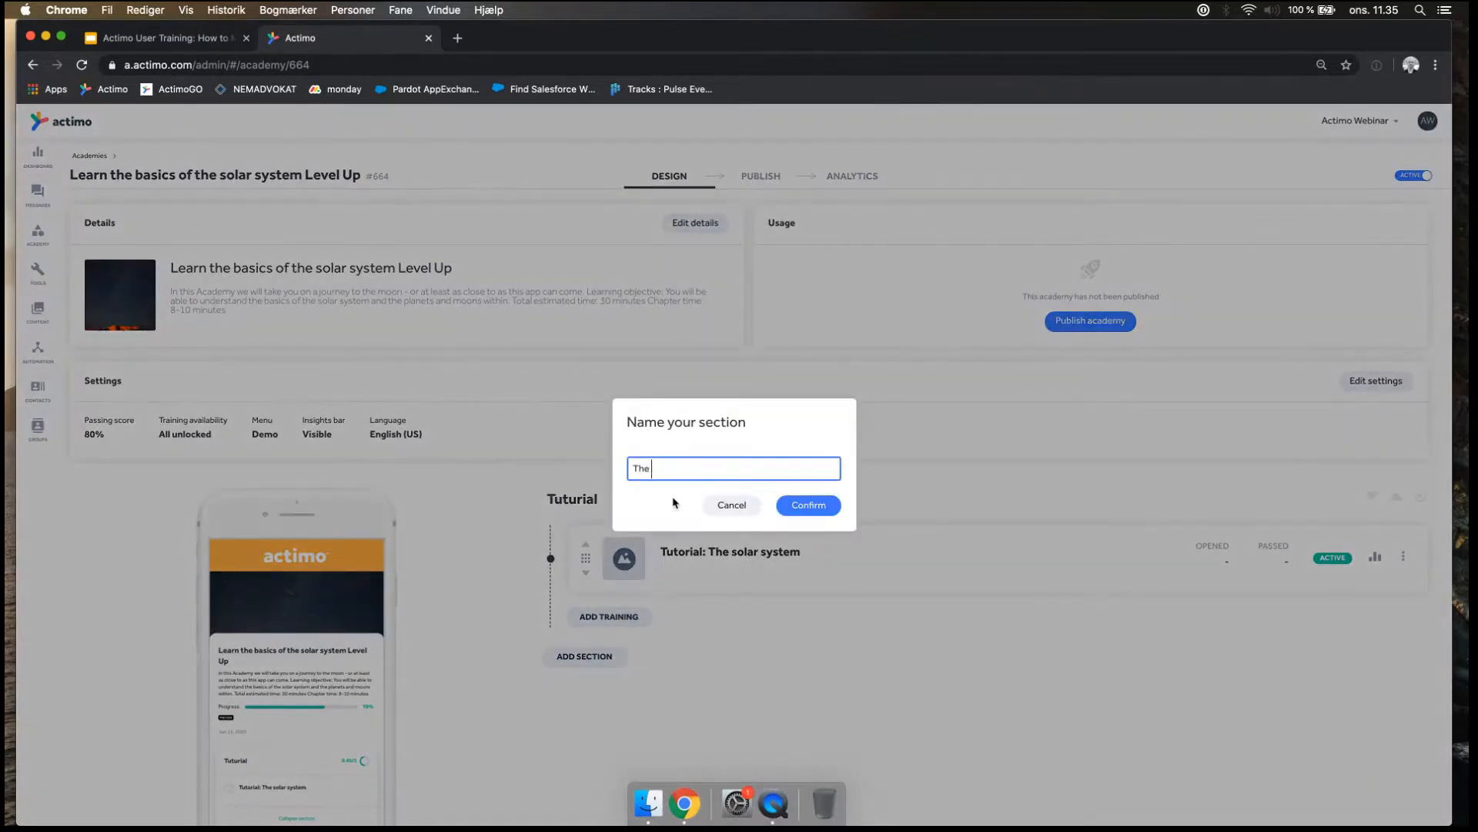
pyautogui.write(' moon 101')
pyautogui.click(658, 468)
pyautogui.press('BackSpace')
pyautogui.write('M')
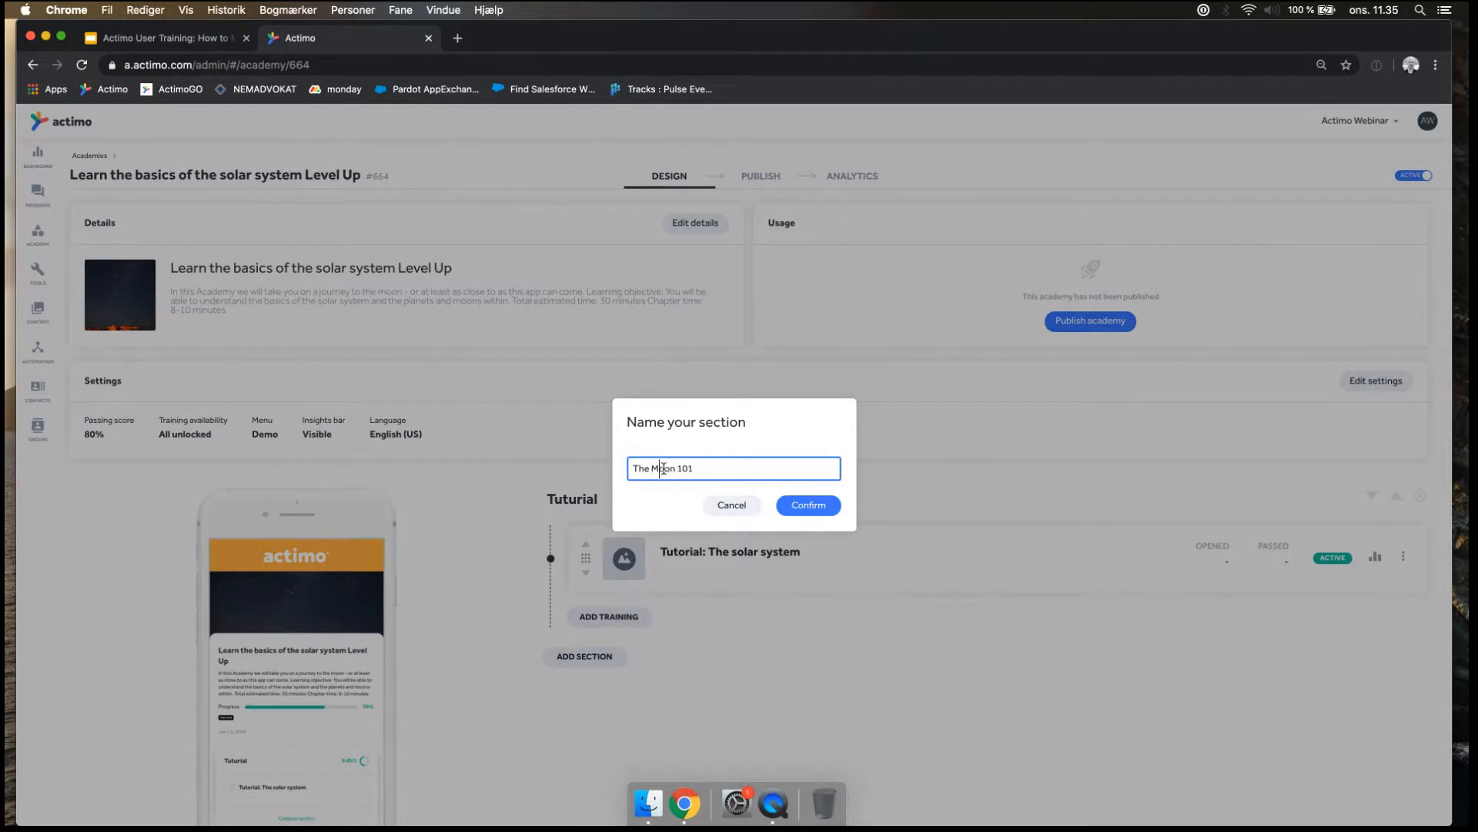
pyautogui.click(802, 506)
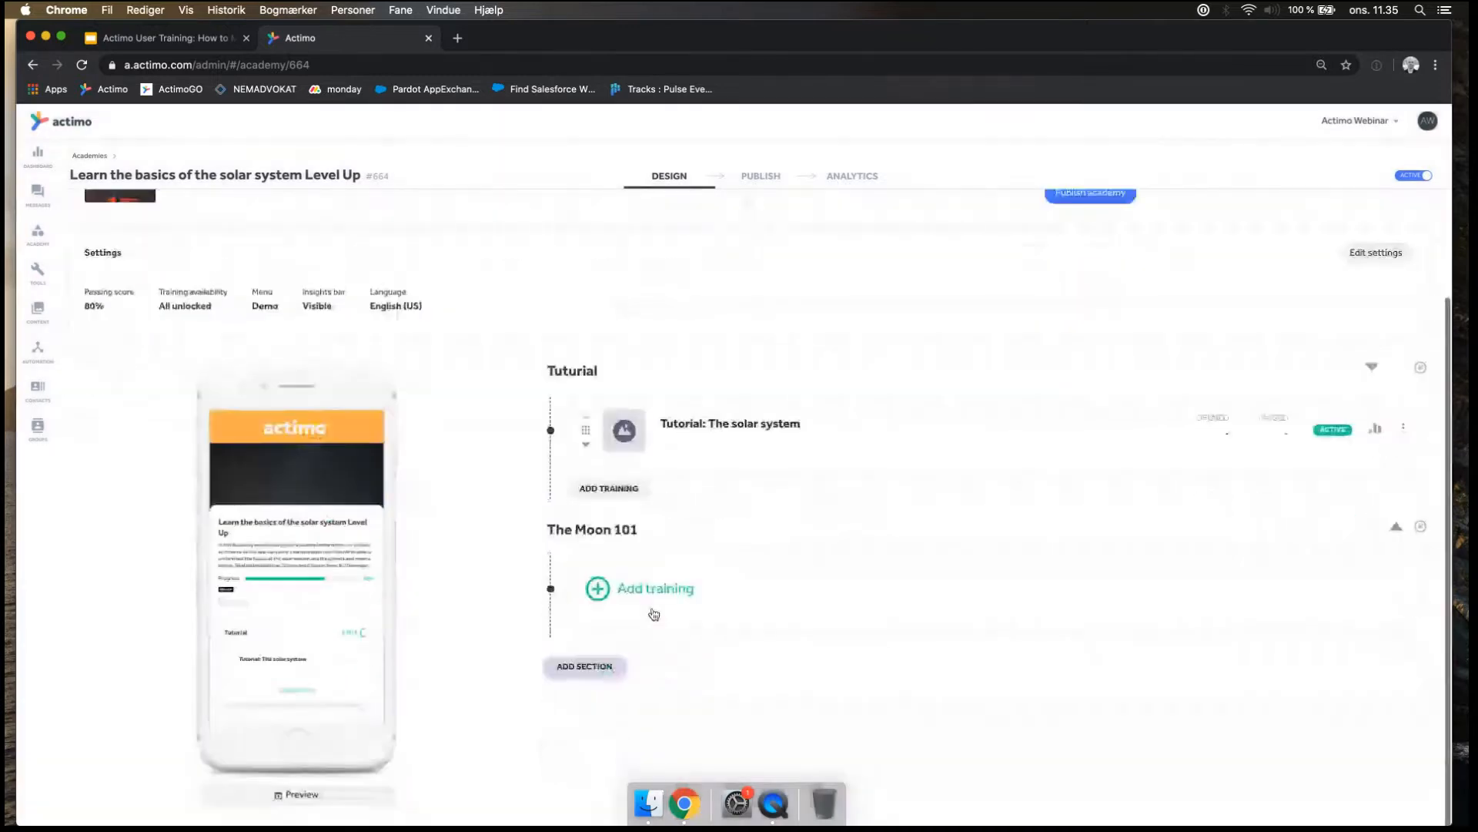
# Add the message "The moon 101" from "The solar system Level Up" folder as training in the section "The Moon 101".
pyautogui.click(655, 589)
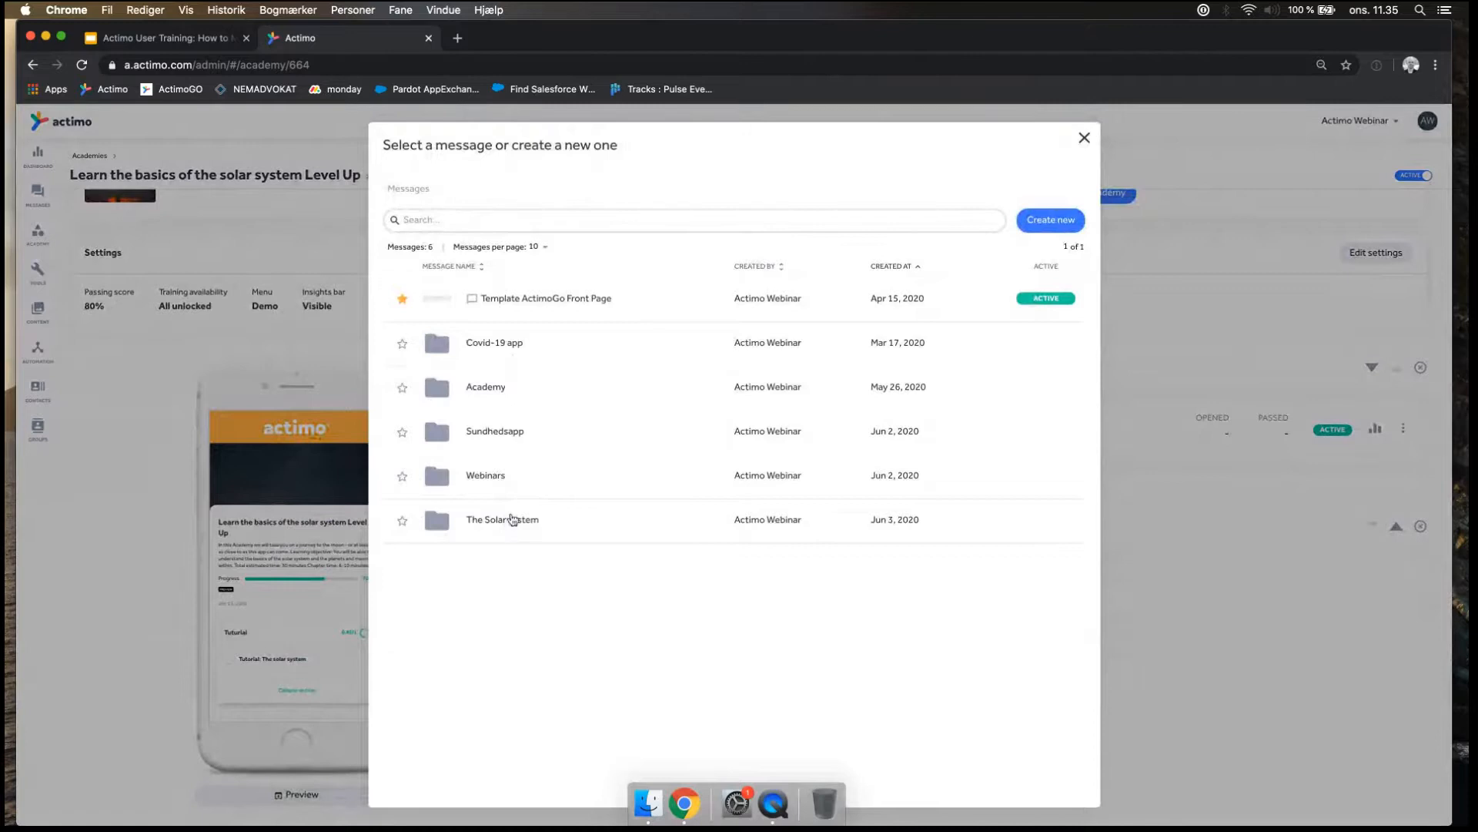
pyautogui.click(499, 391)
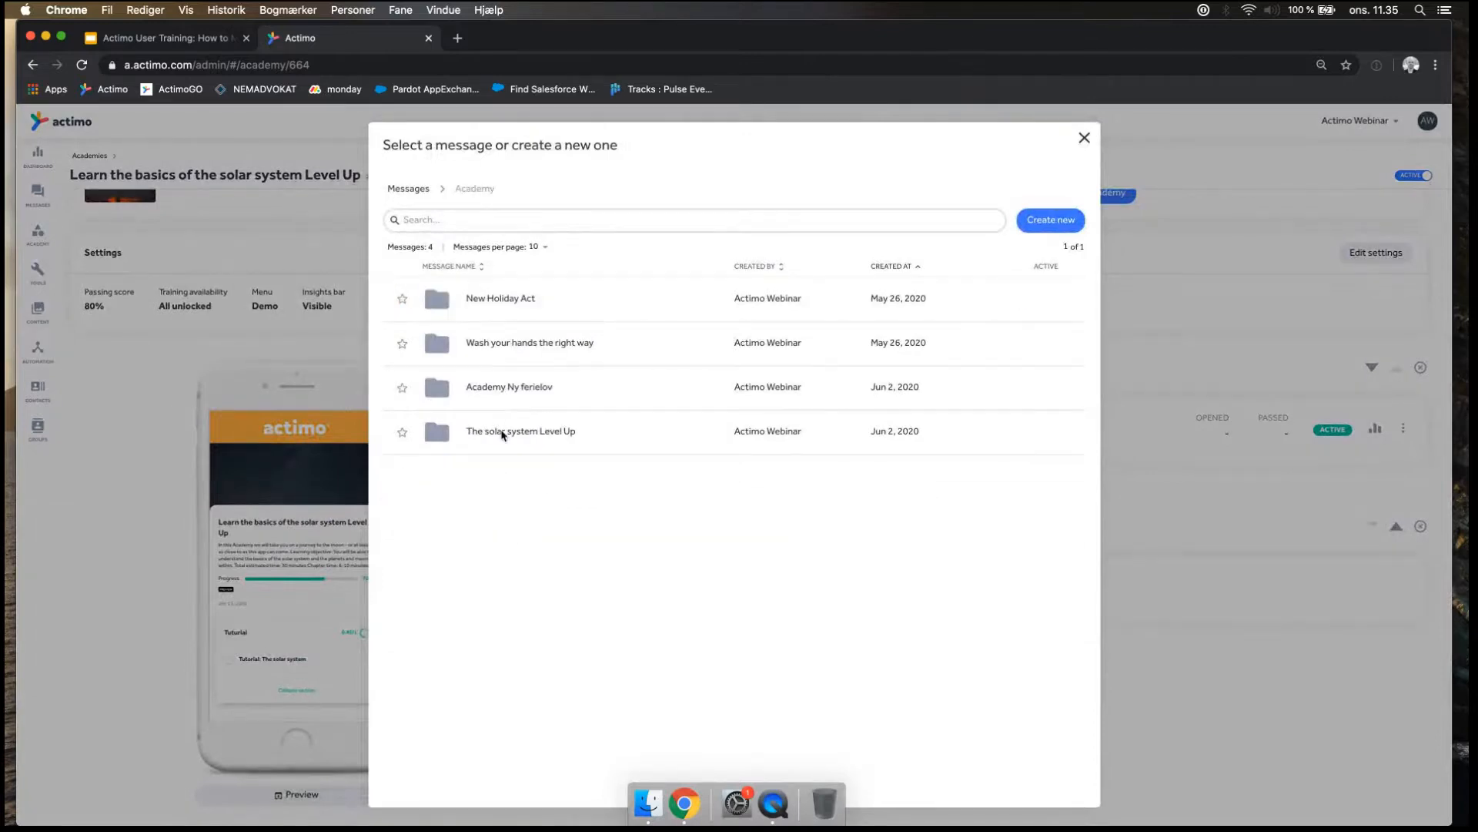
pyautogui.click(501, 430)
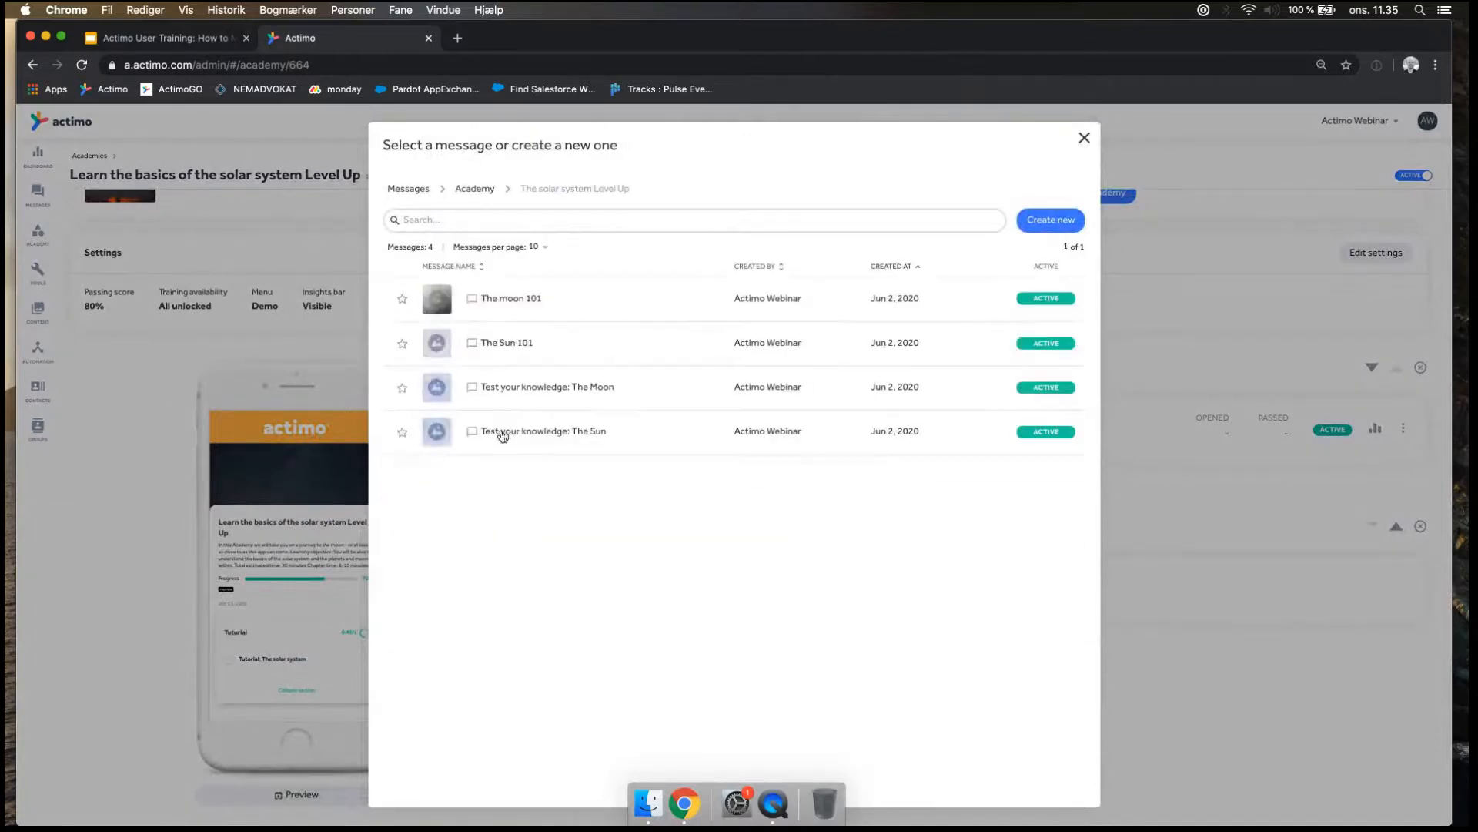
pyautogui.click(511, 299)
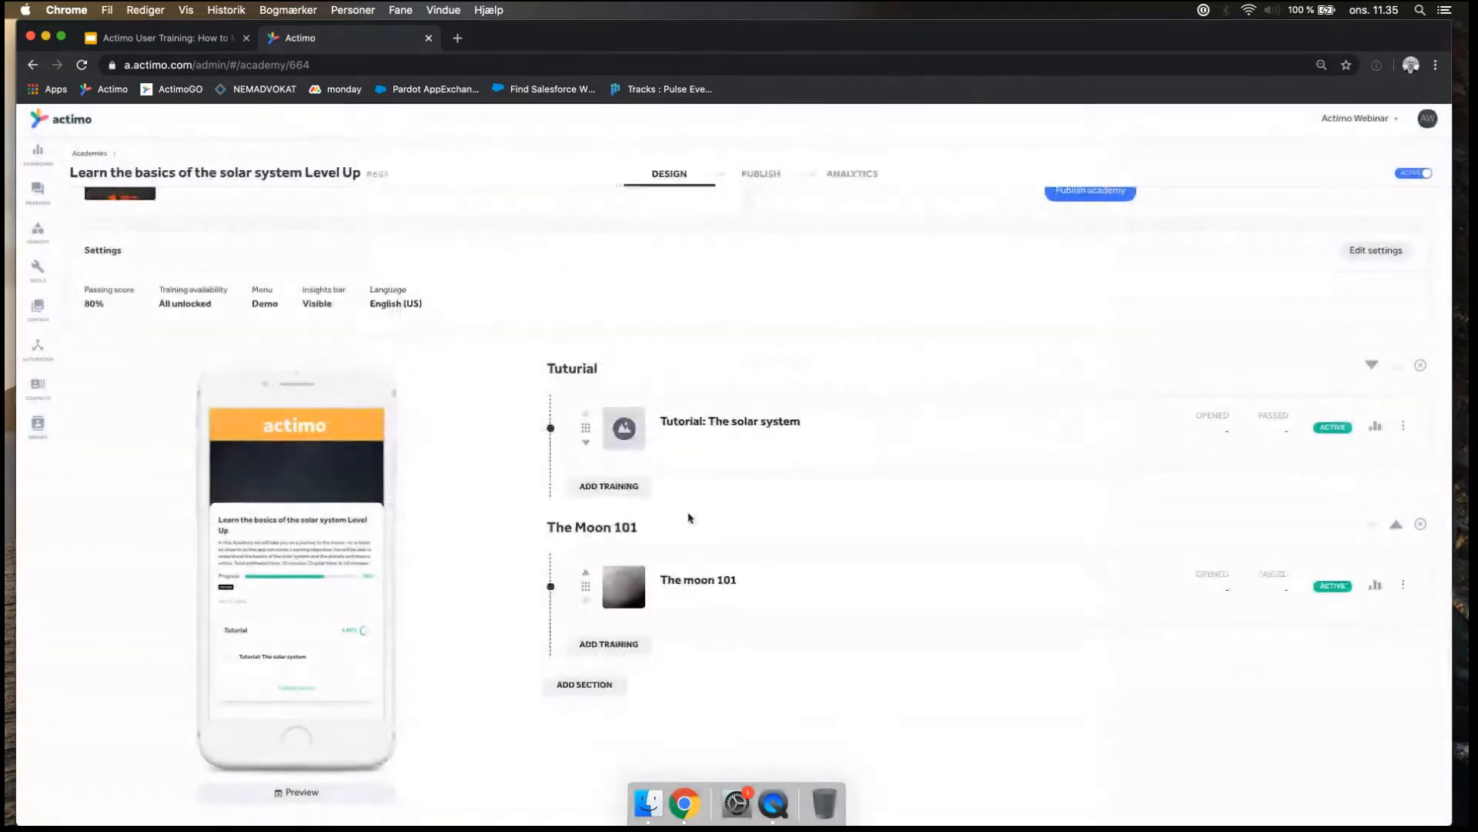
# Add the message "Test your knowledge: The Moon" from the Academy folder "The solar system Level Up" as training in the section "The Moon 101".
pyautogui.click(618, 649)
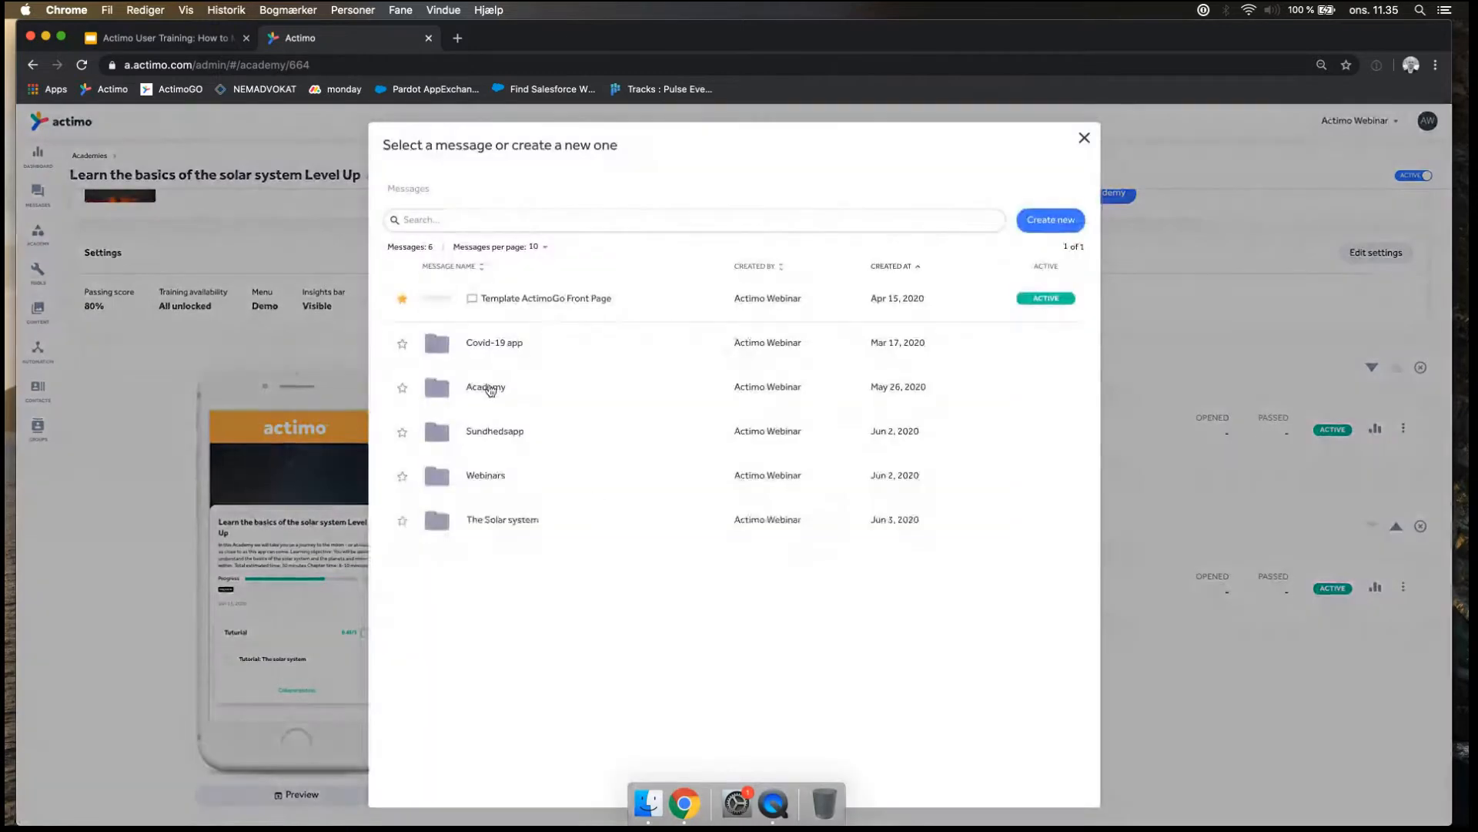
pyautogui.click(490, 389)
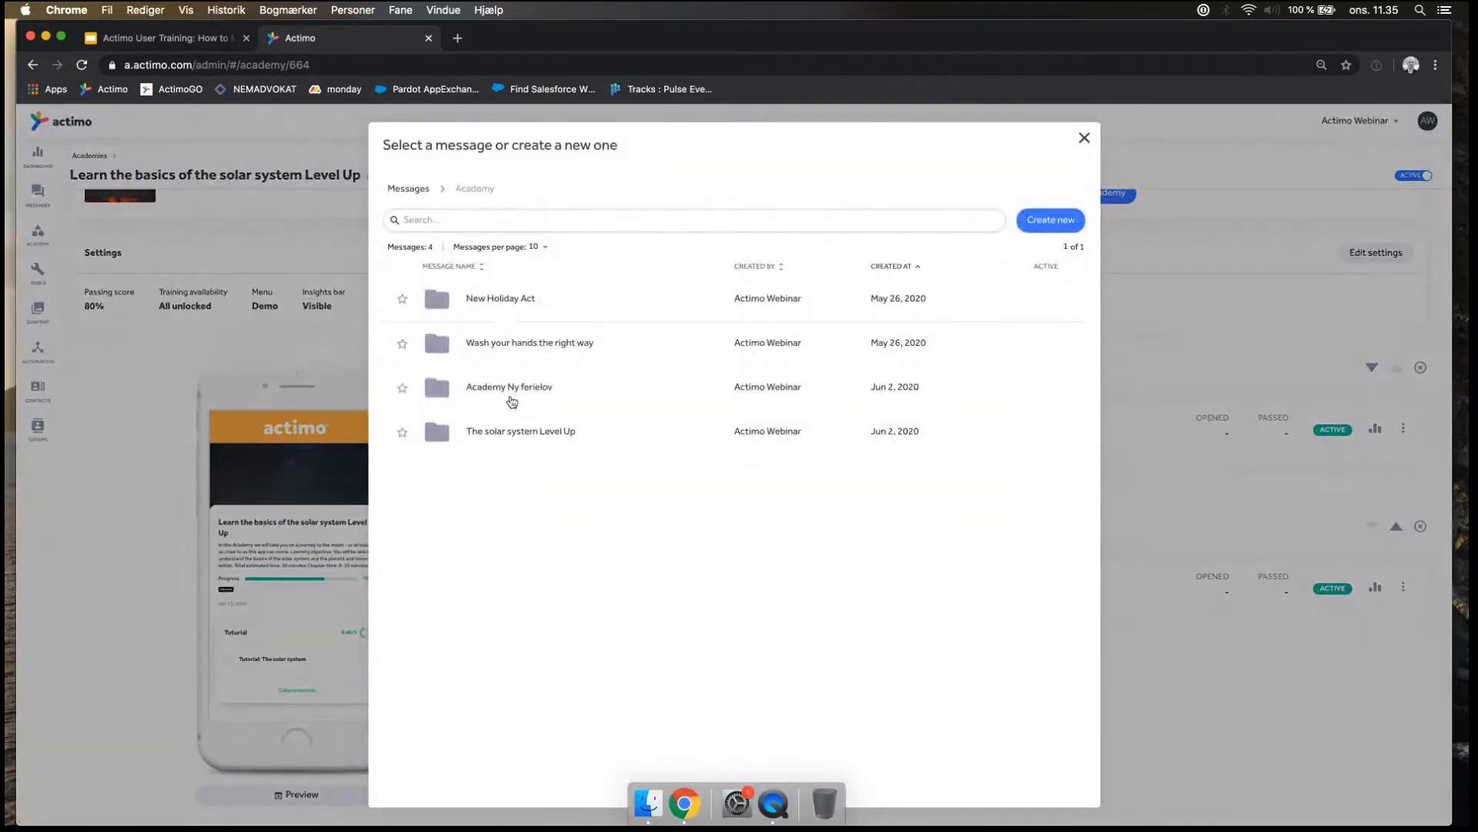
pyautogui.click(512, 401)
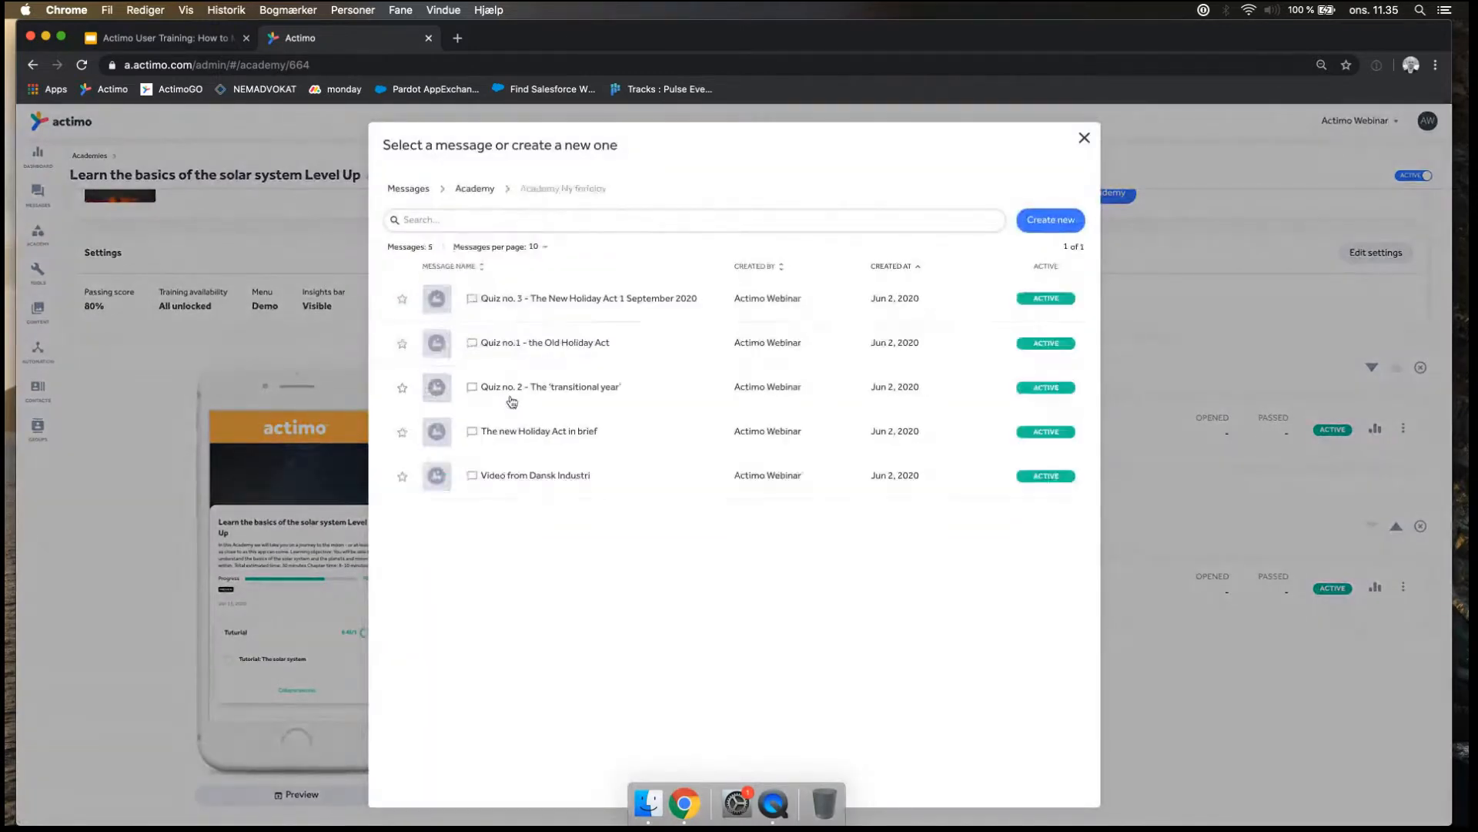
pyautogui.click(485, 195)
pyautogui.click(521, 436)
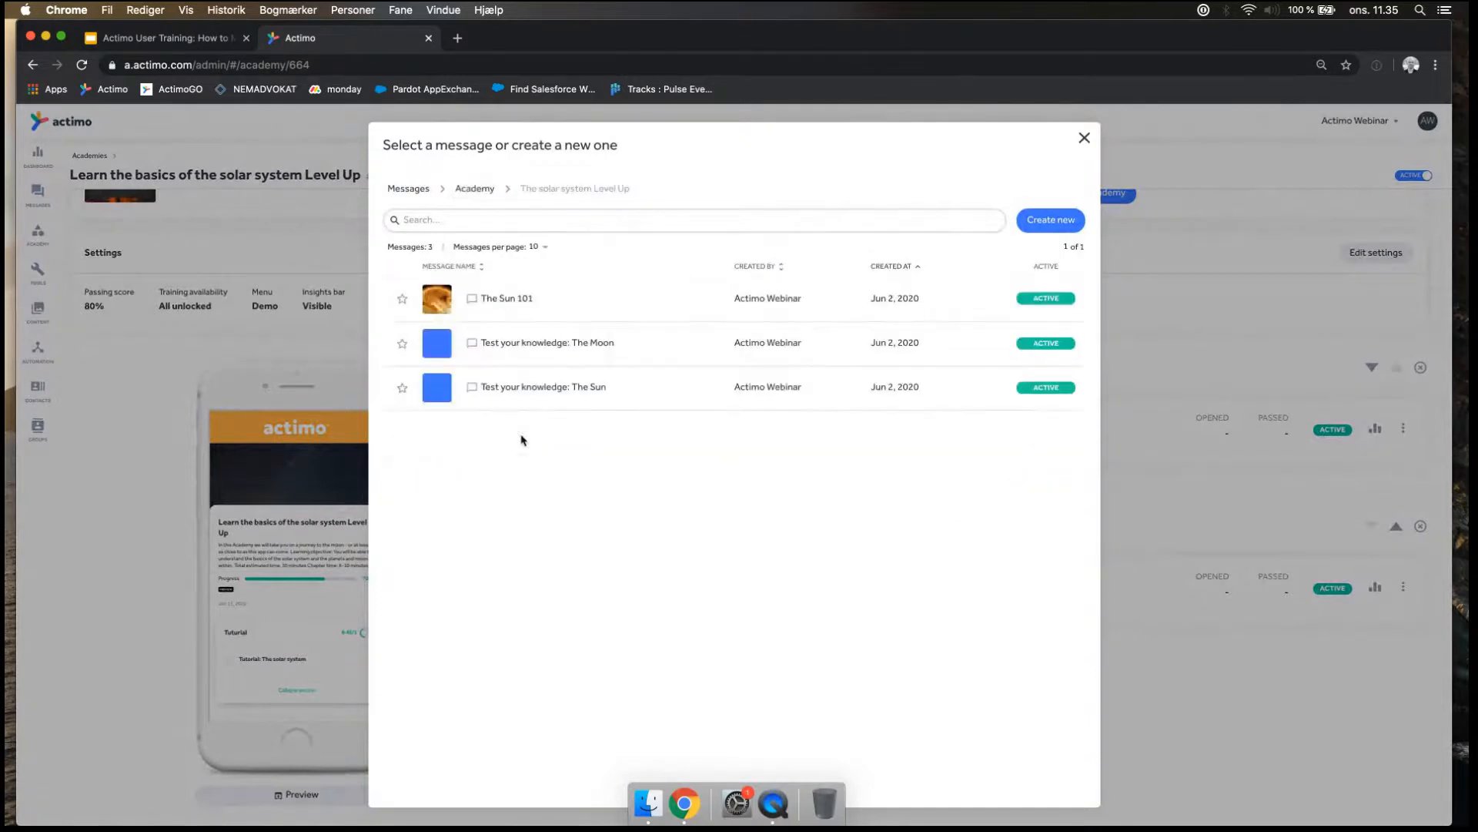
pyautogui.click(546, 342)
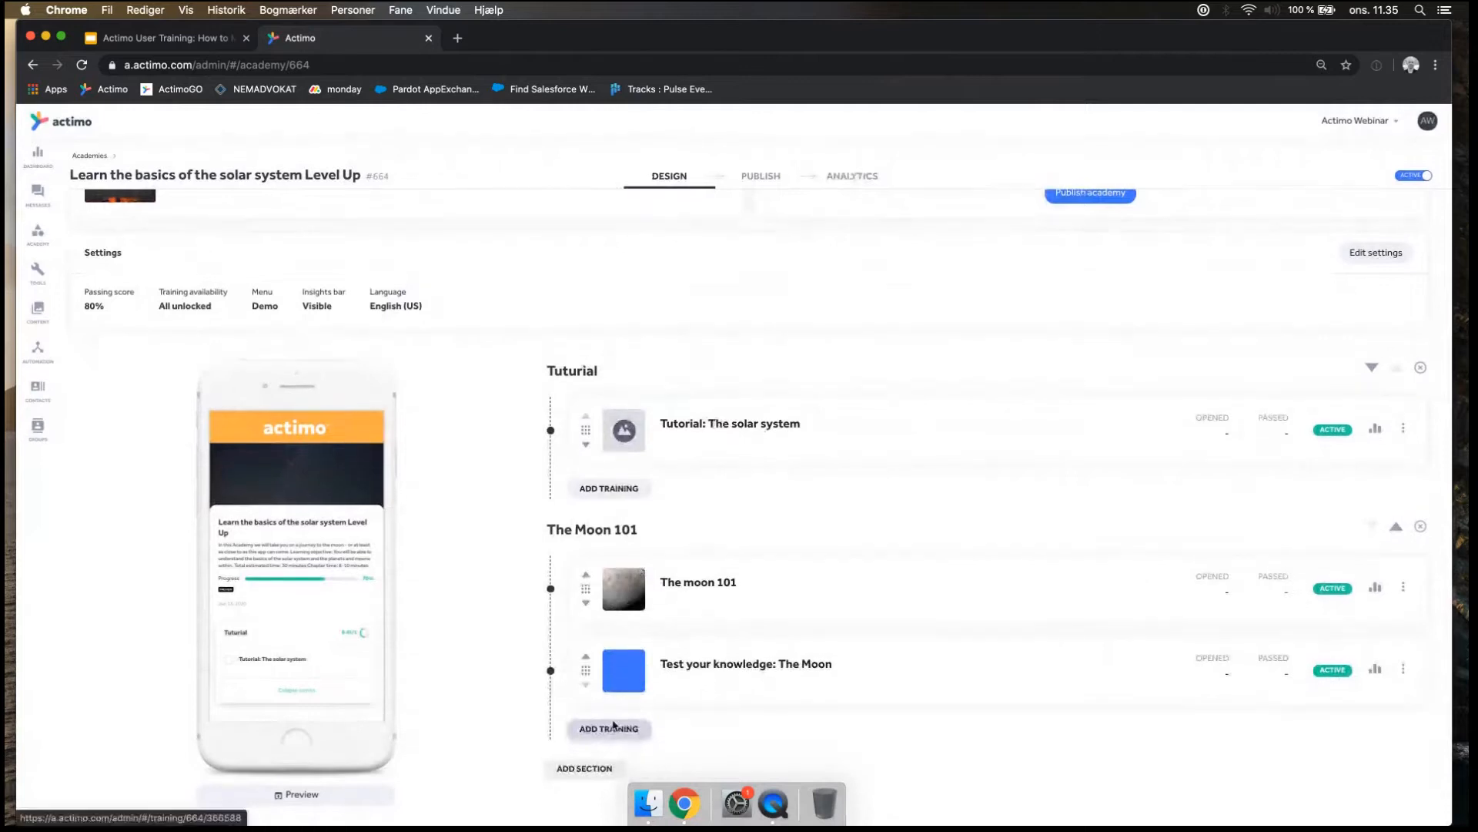
# Add a third section named "The Sun 101" to the academy.
pyautogui.click(584, 767)
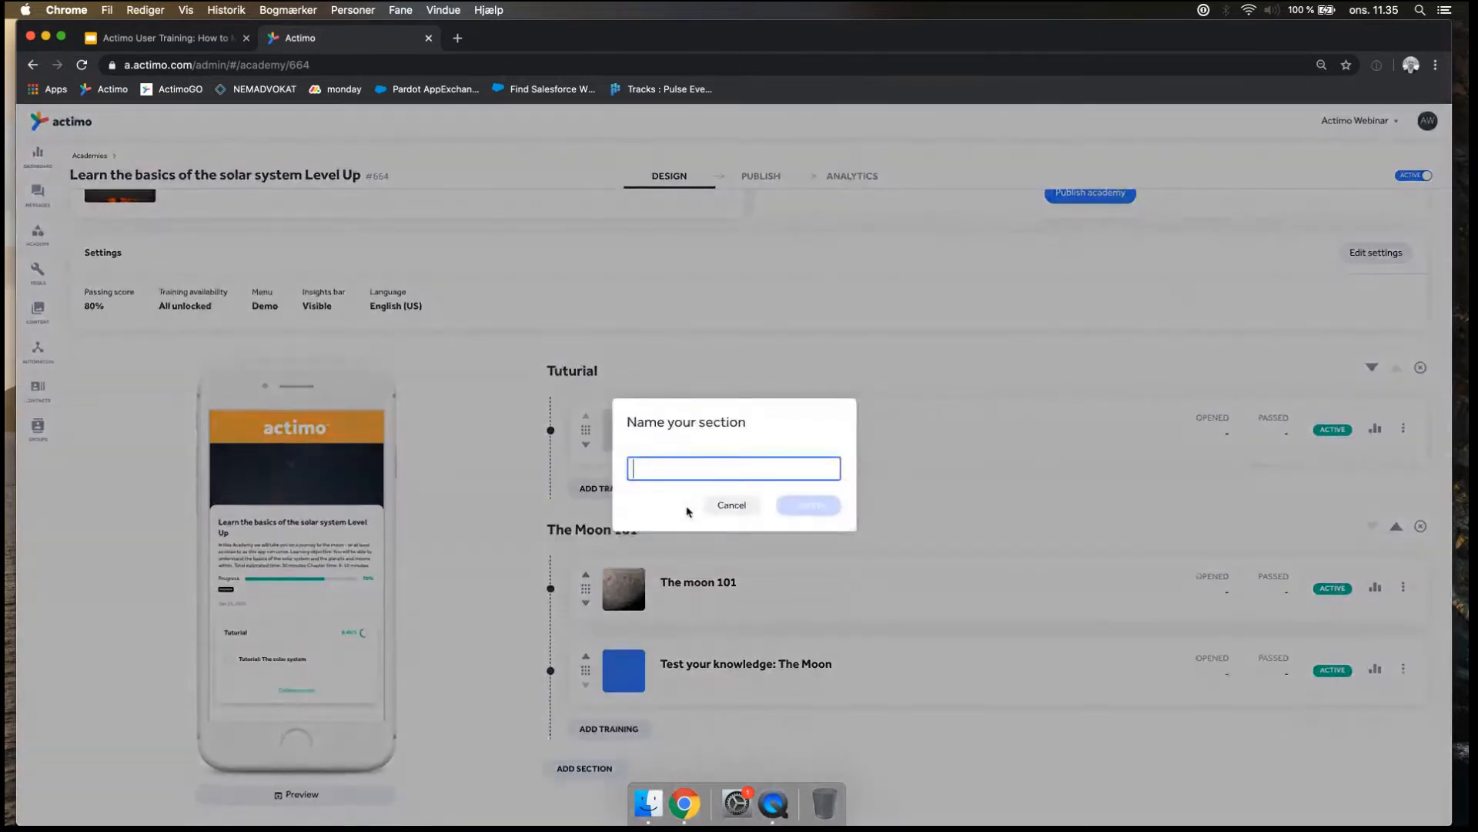
pyautogui.write('The S')
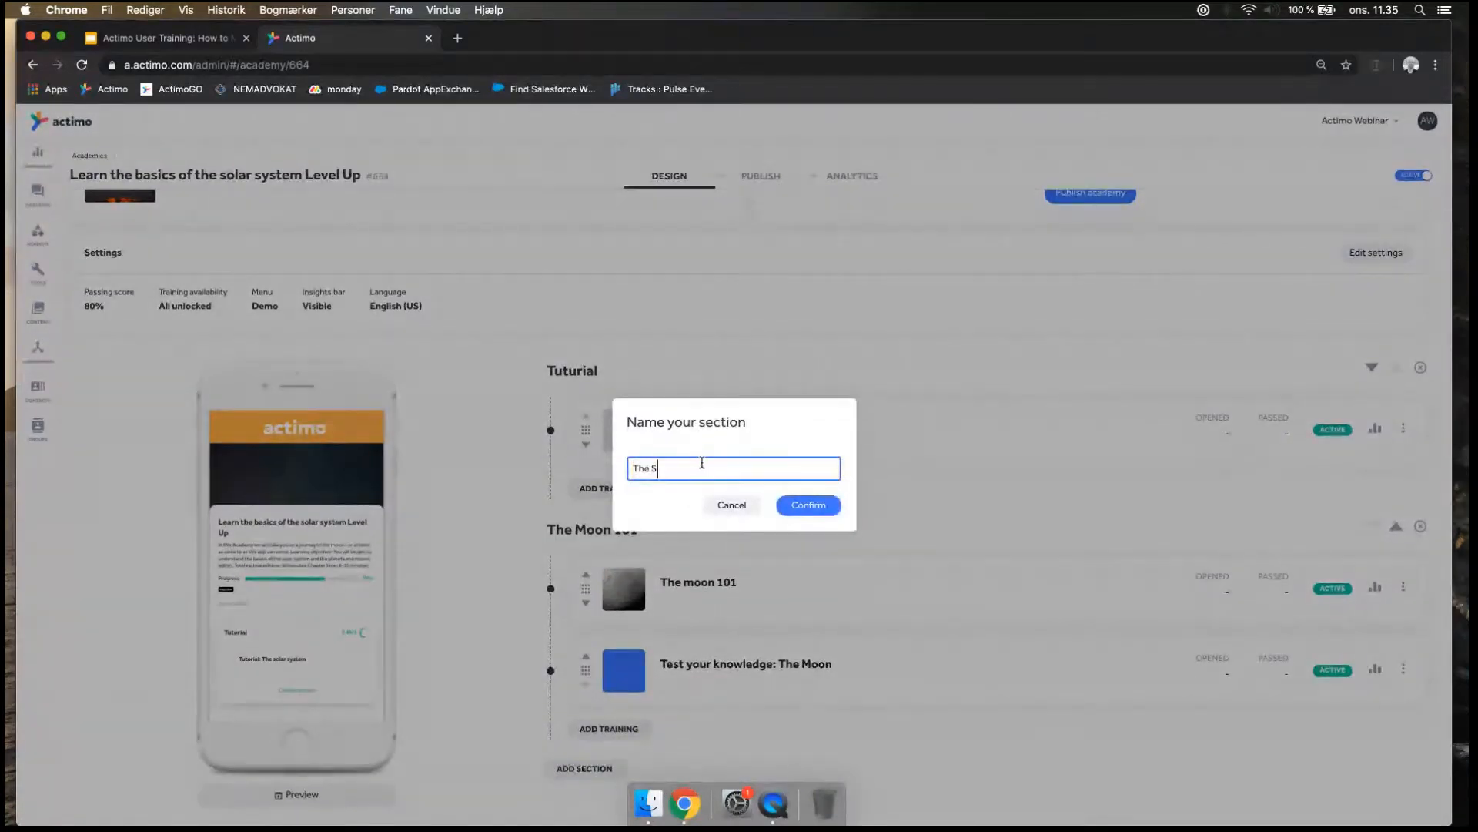
pyautogui.write('un 101')
pyautogui.click(809, 505)
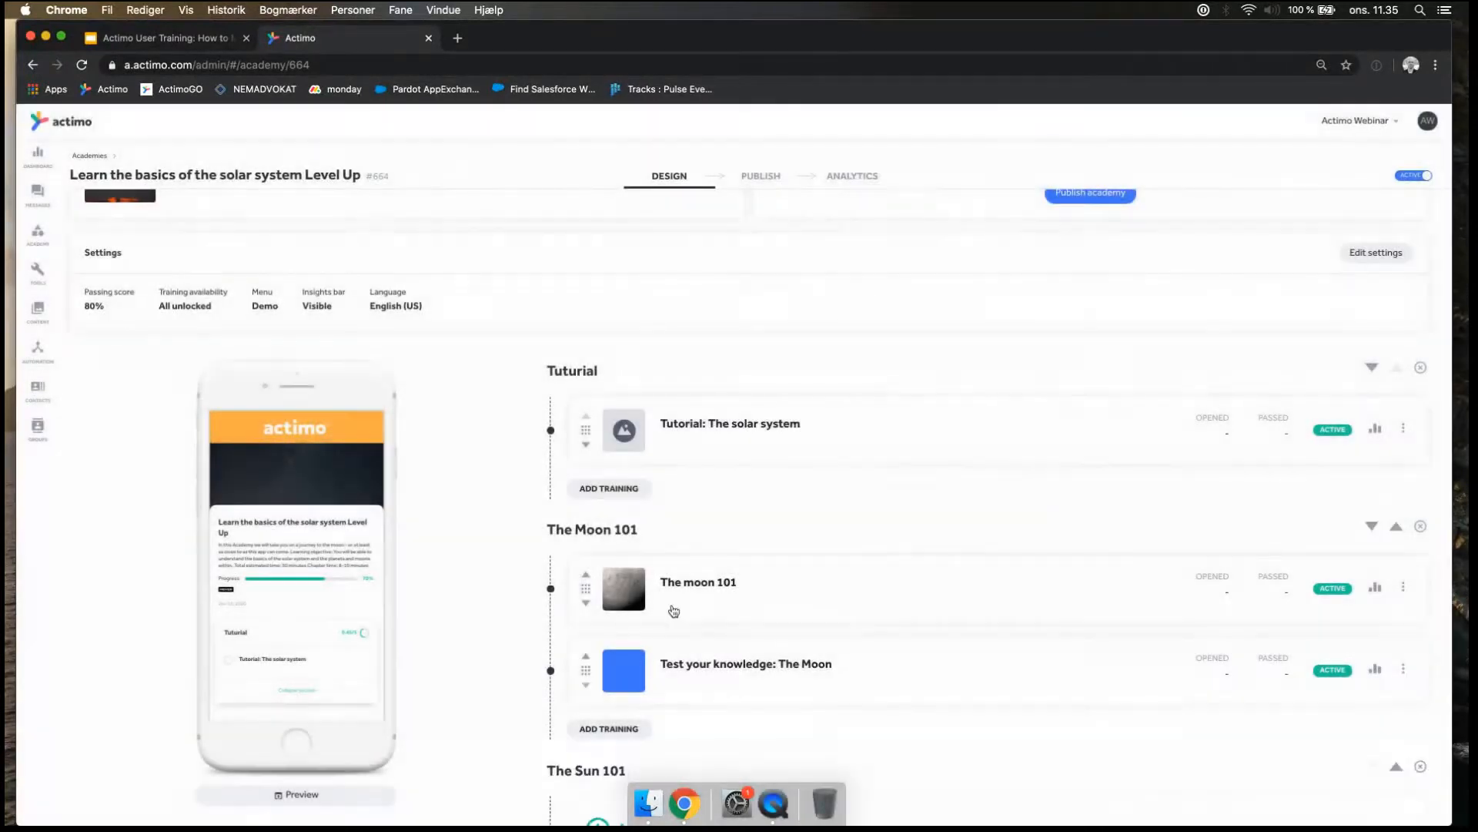
# Add the message "The Sun 101" from the Academy folder "The solar system Level Up" as training in the section "The Sun 101".
pyautogui.scroll(-3, 670, 610)
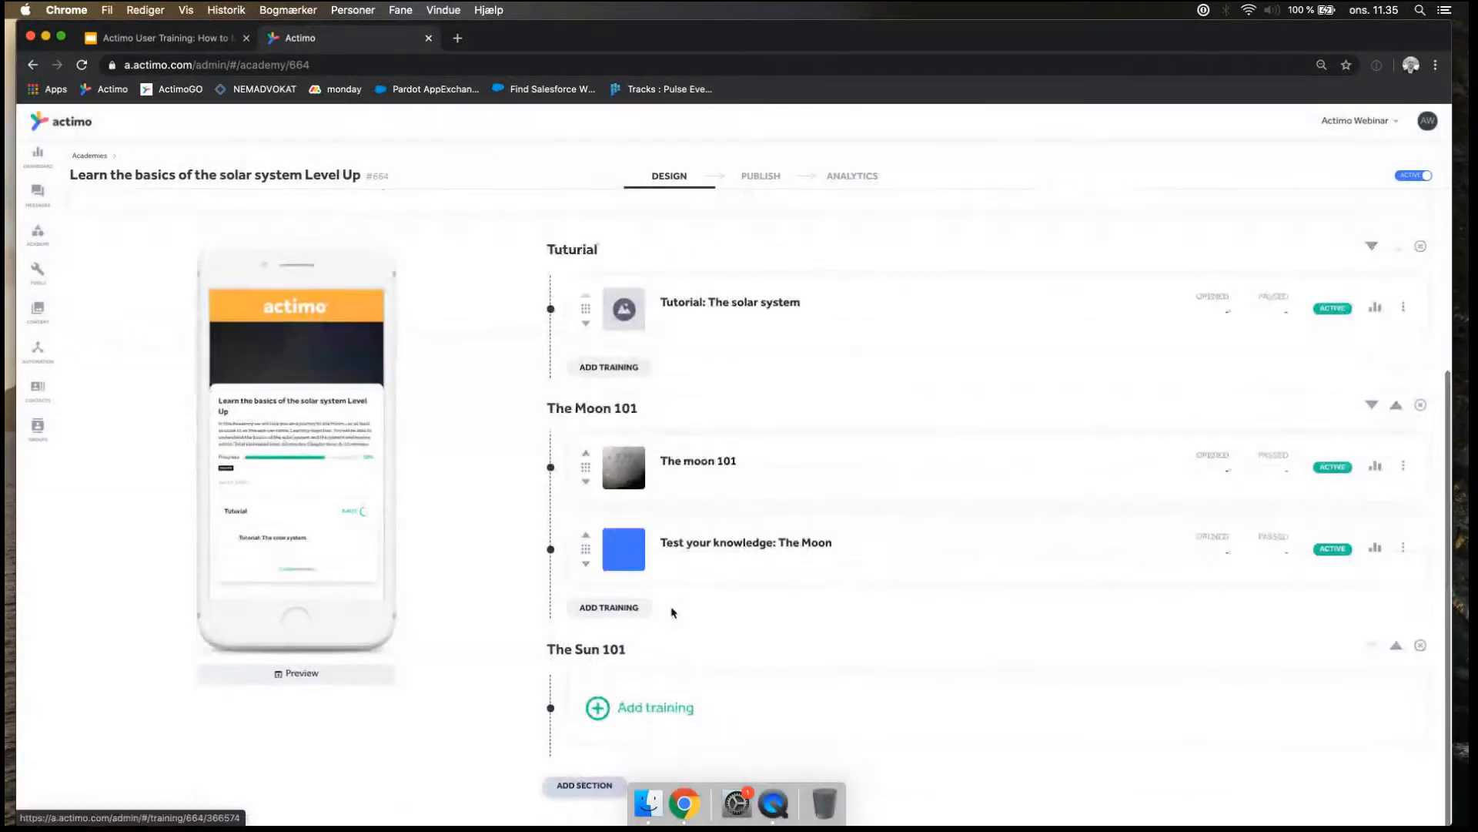
pyautogui.click(640, 709)
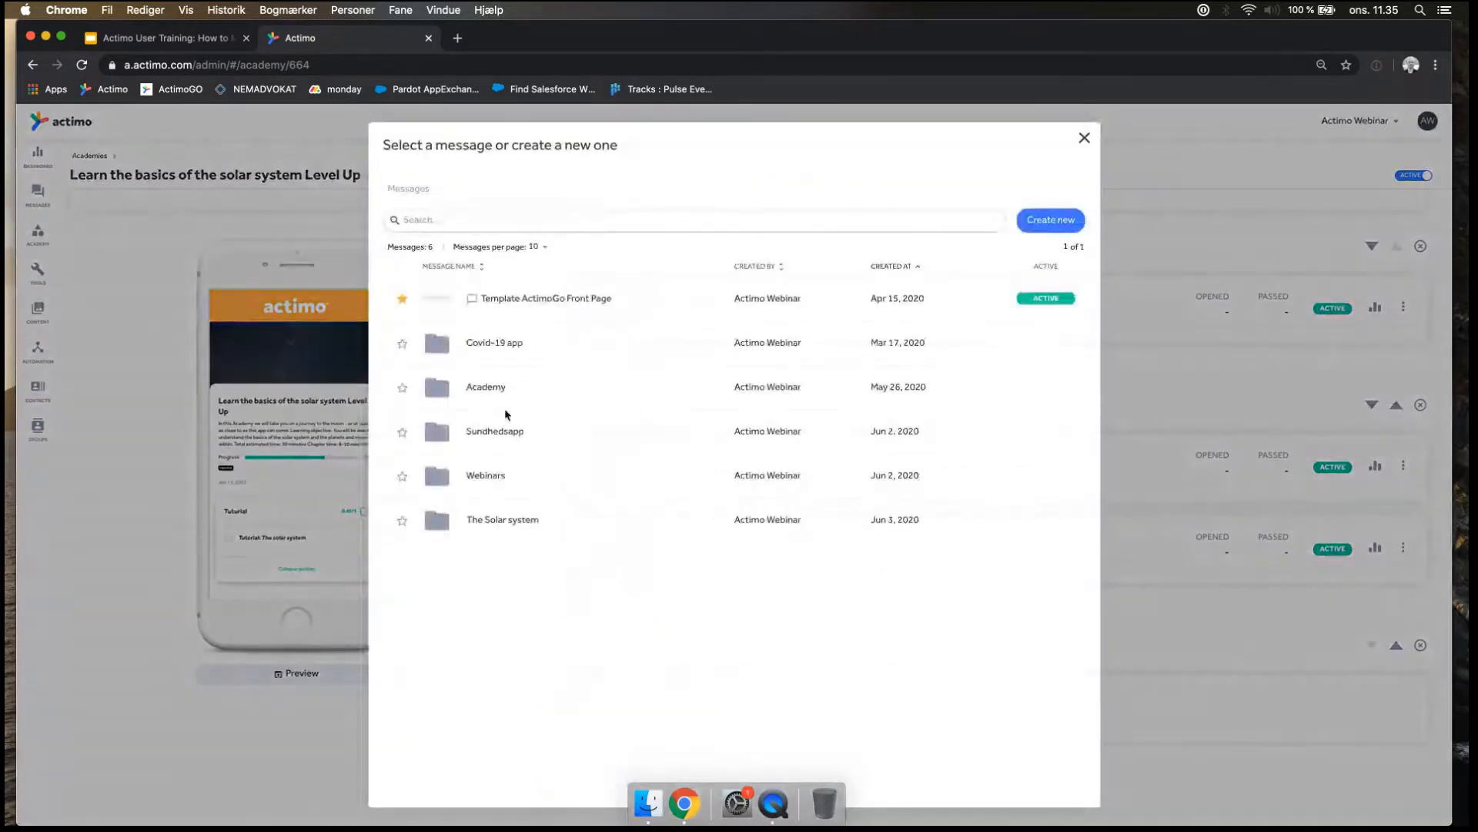
pyautogui.click(491, 388)
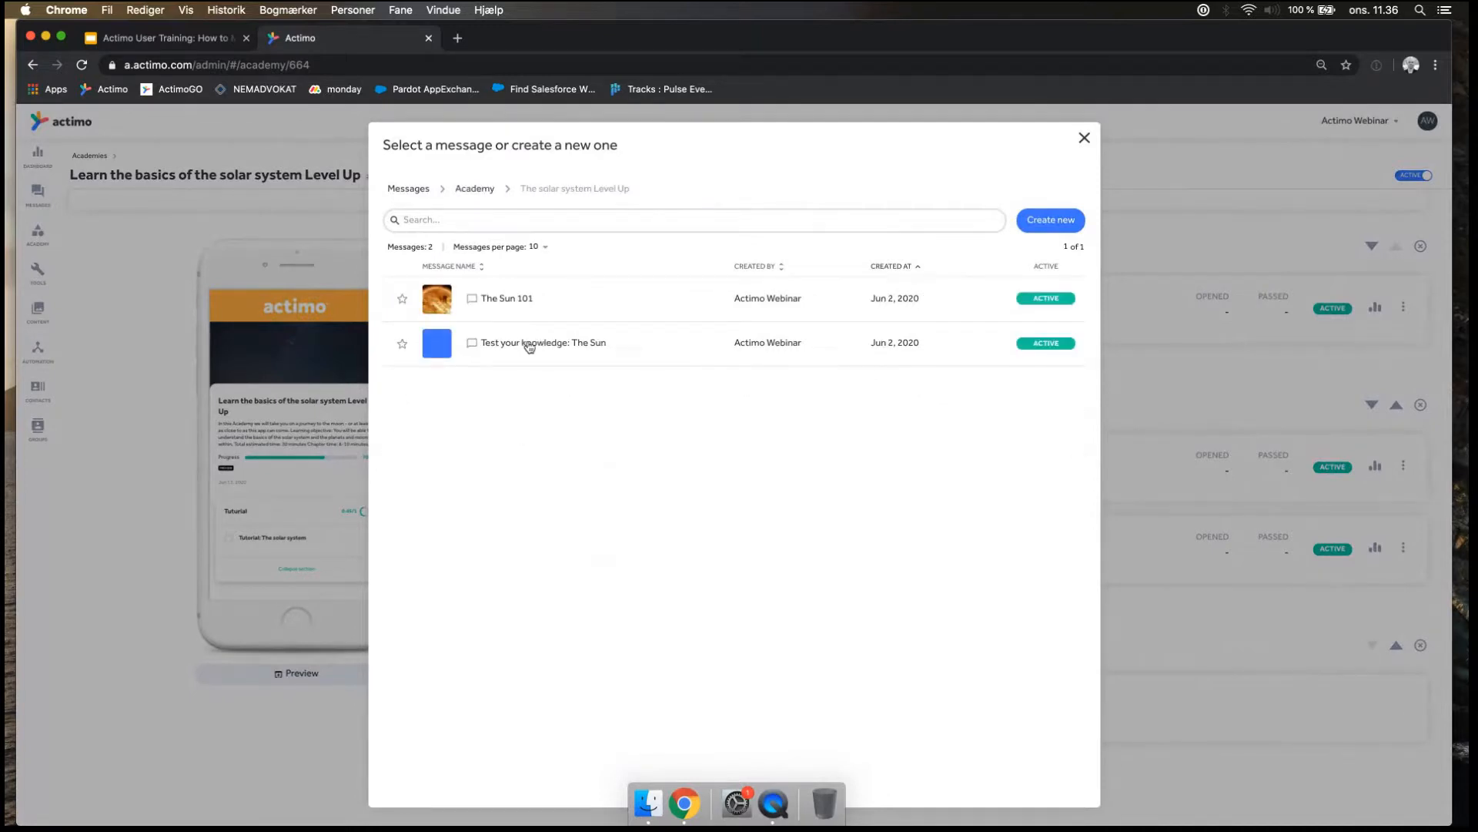
pyautogui.click(514, 300)
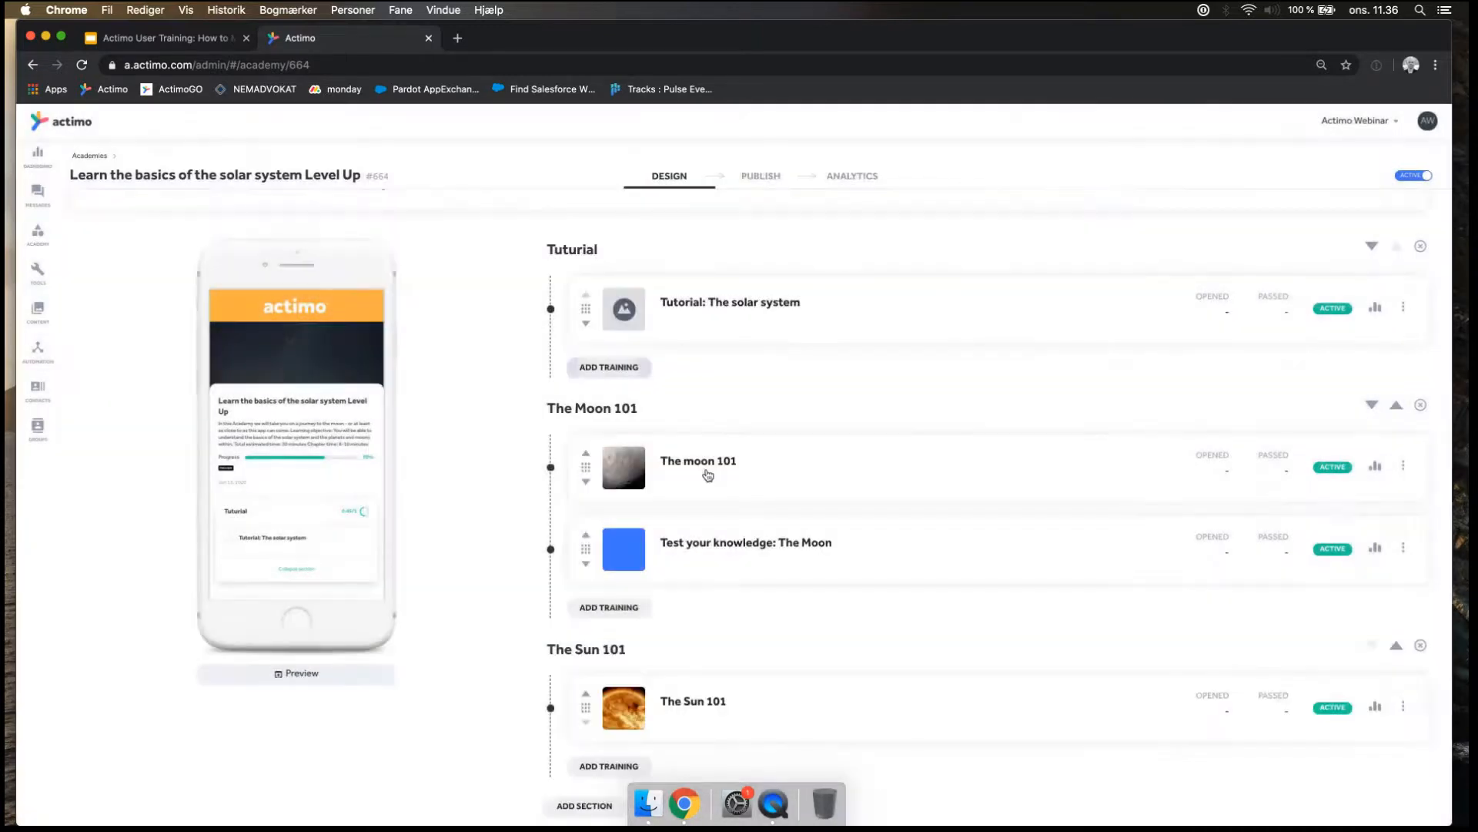
# Add the message "Test your knowledge: The Sun" from the folder "The solar system Level Up" as second training in the section "The Sun 101".
pyautogui.scroll(-1, 647, 678)
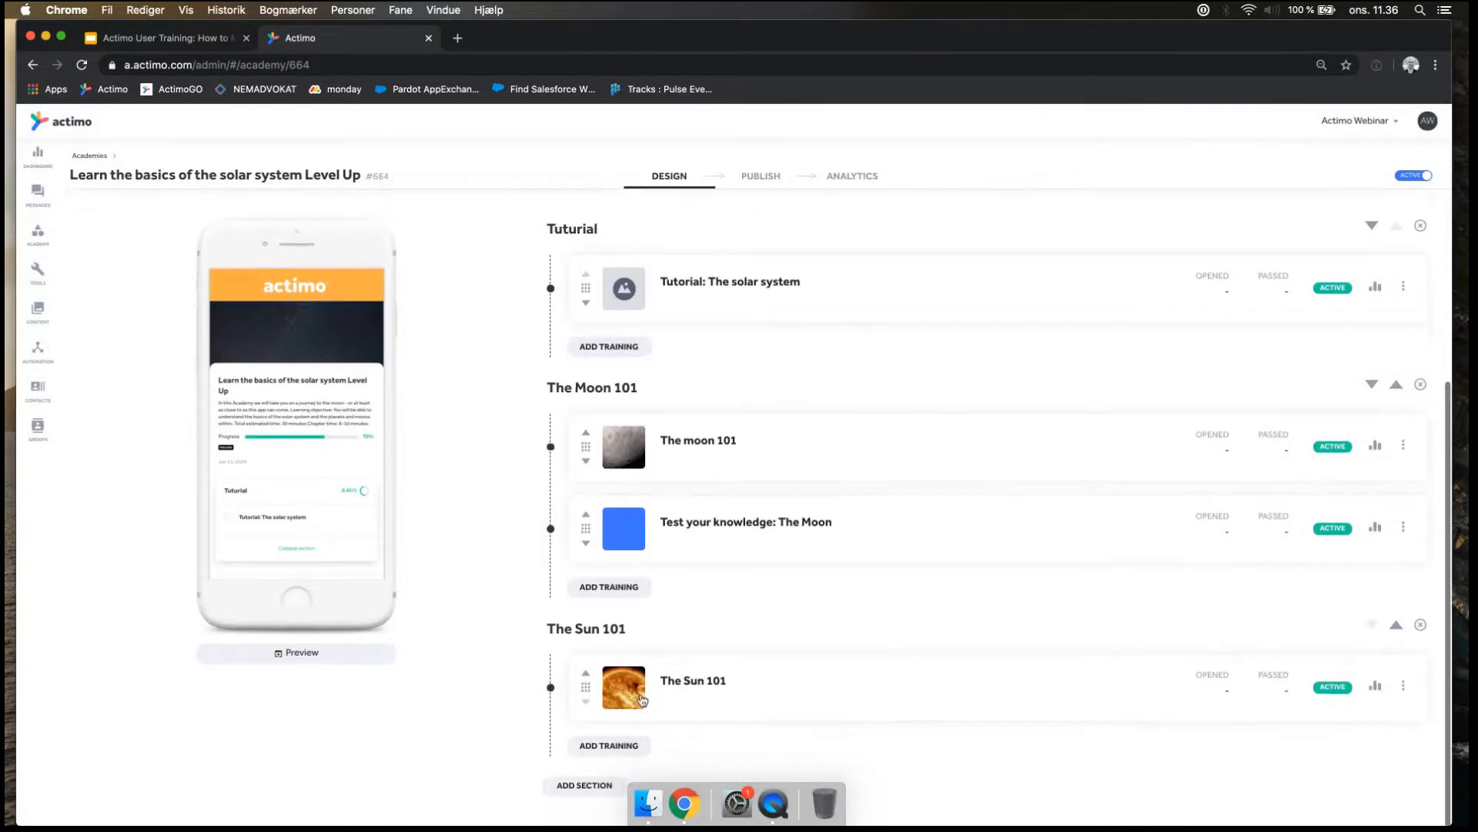
pyautogui.click(609, 745)
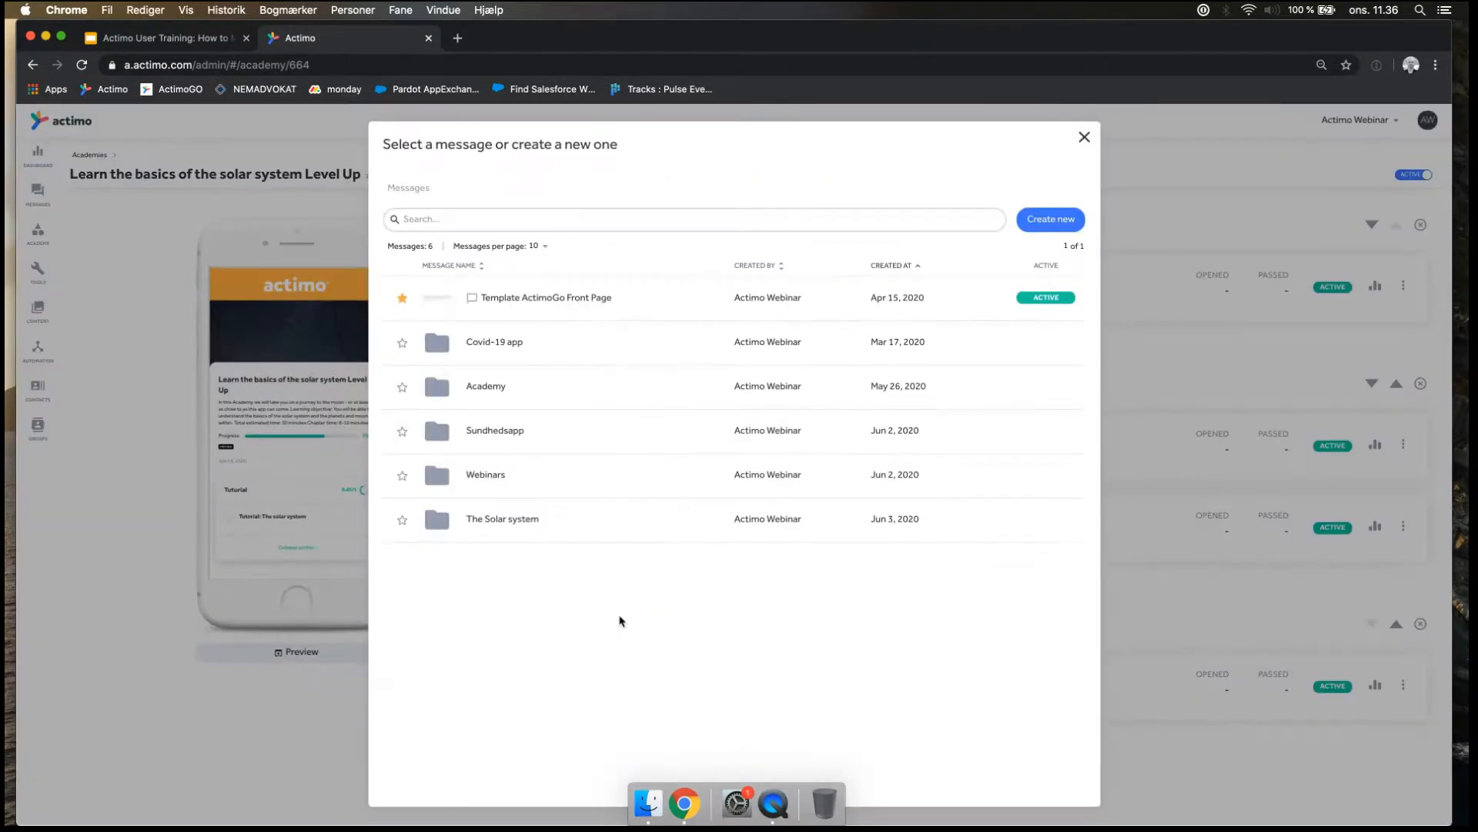
pyautogui.click(516, 522)
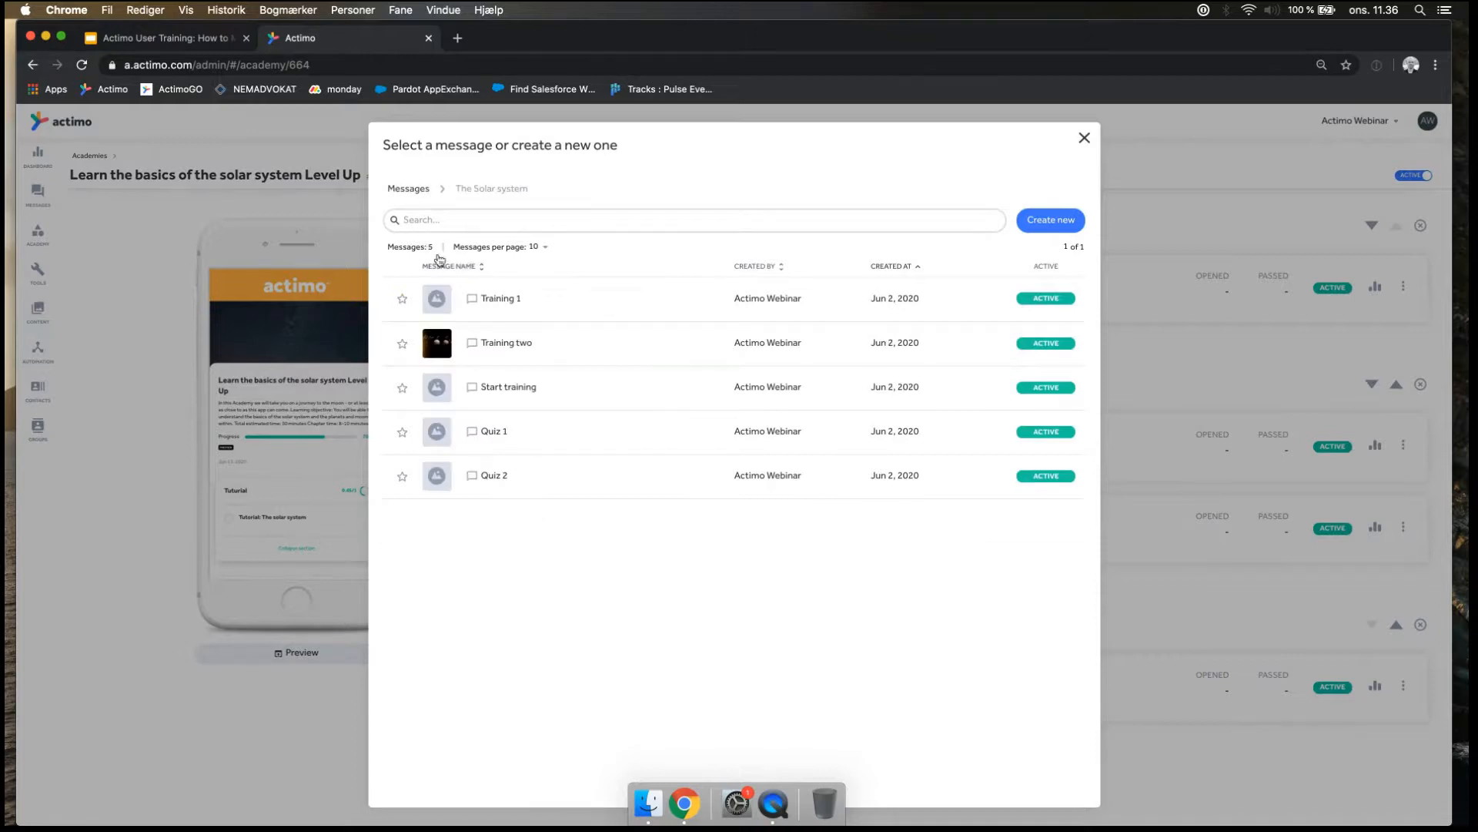
pyautogui.click(416, 189)
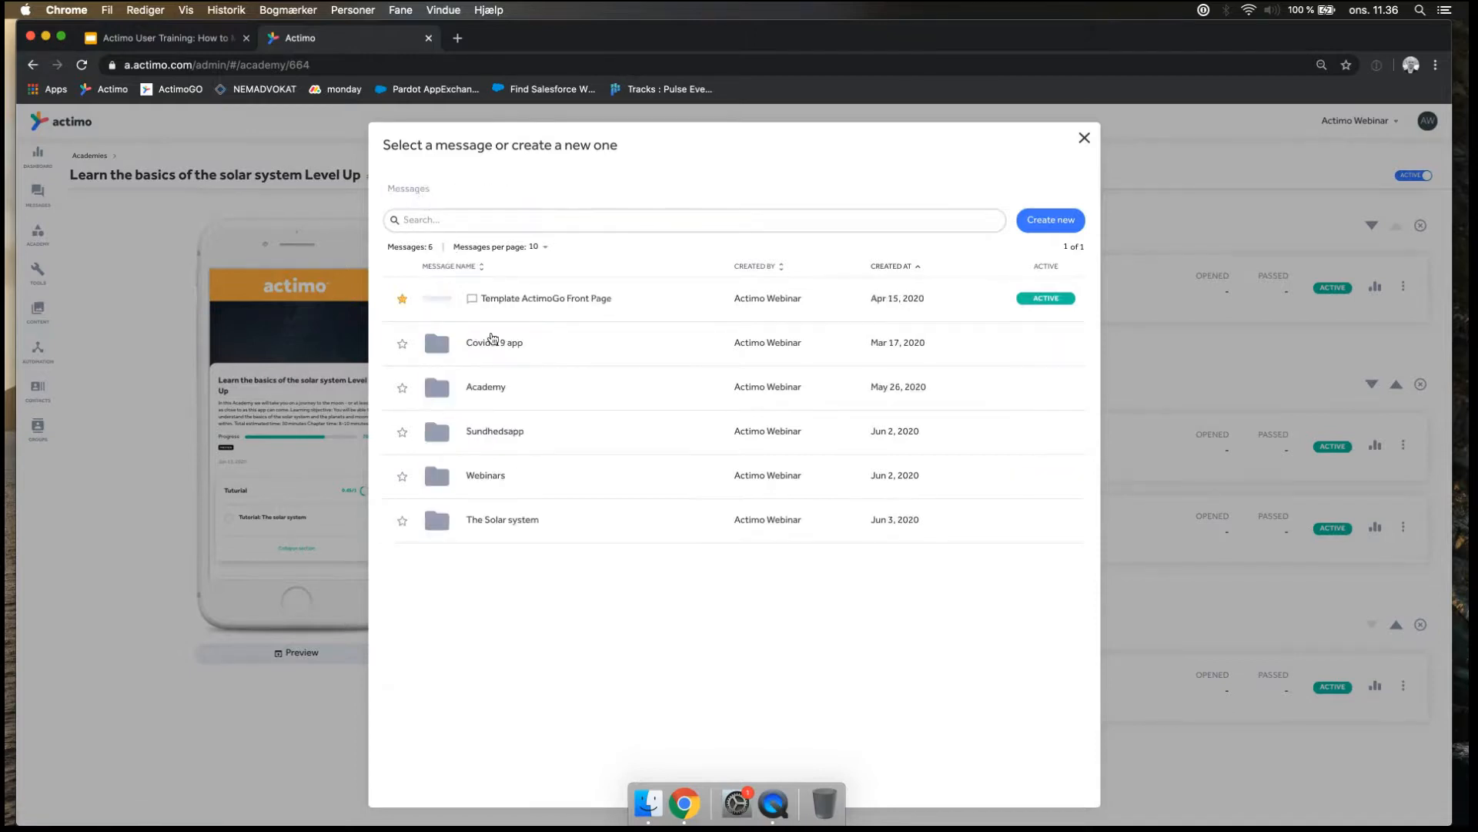
pyautogui.click(487, 386)
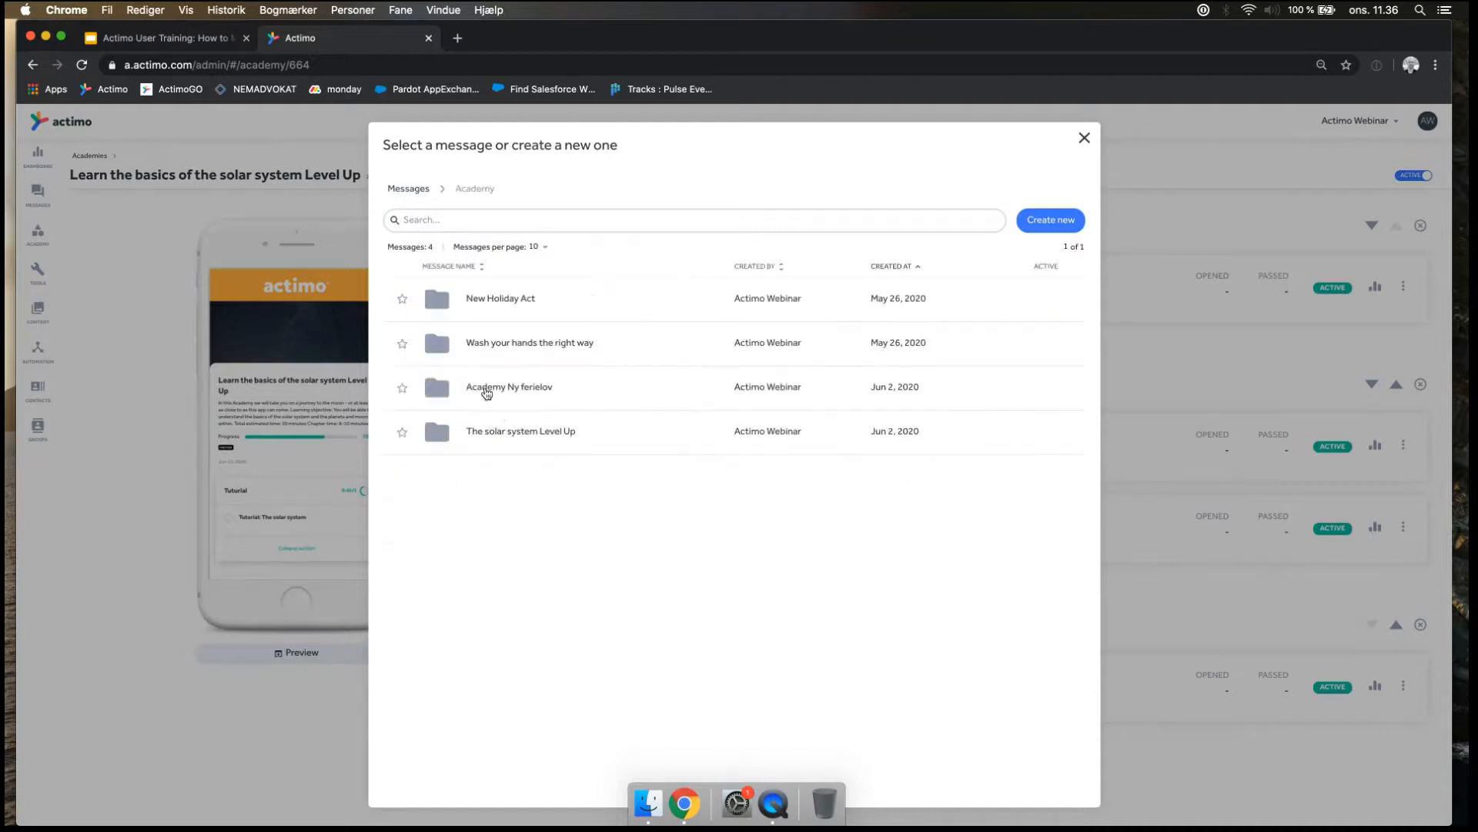
pyautogui.click(502, 431)
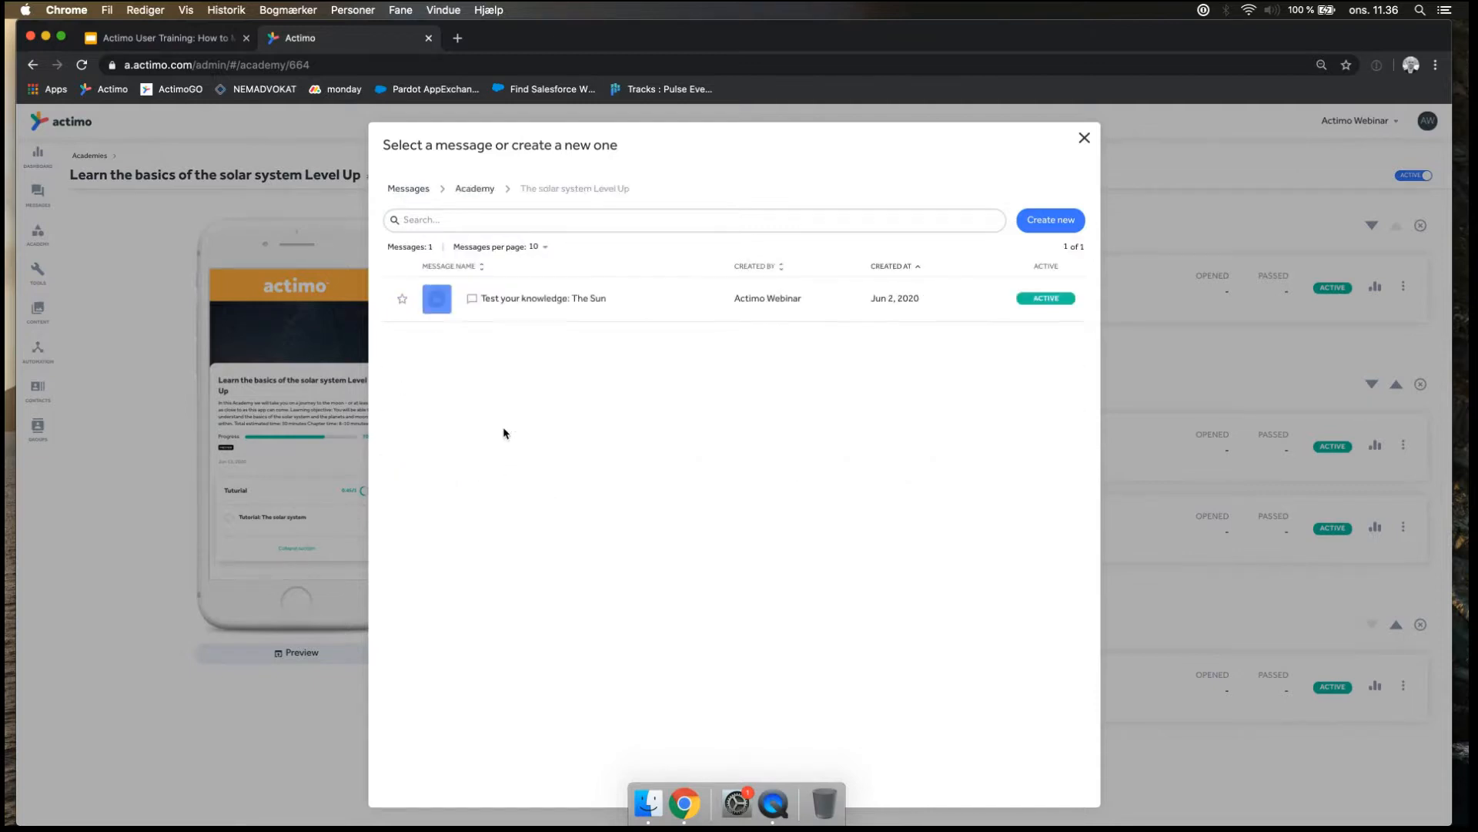
pyautogui.click(554, 298)
pyautogui.scroll(-2, 628, 547)
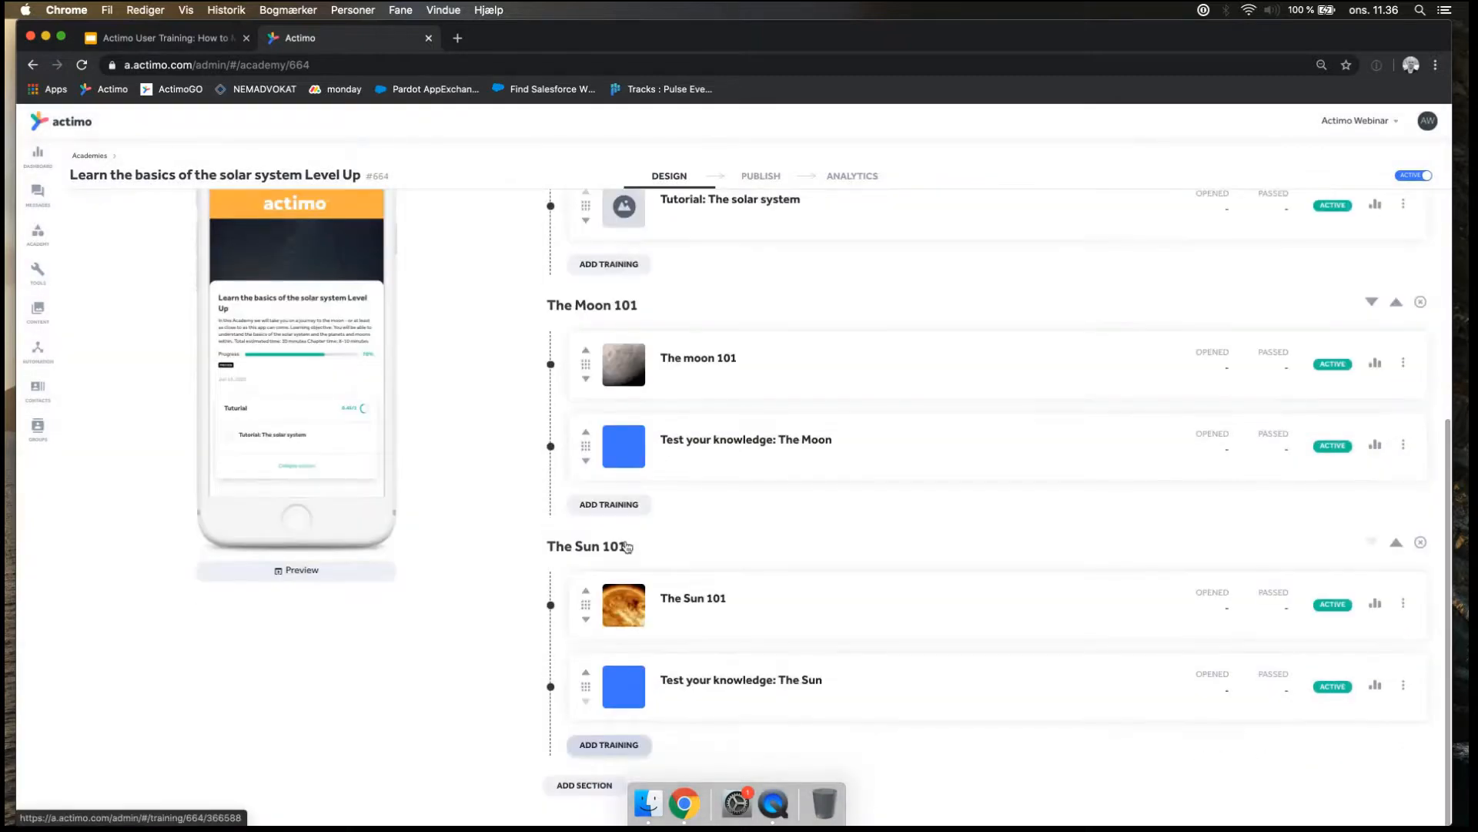
# Choose "All unlocked" as the trainings availability in the academy settings and save them.
pyautogui.scroll(8, 627, 547)
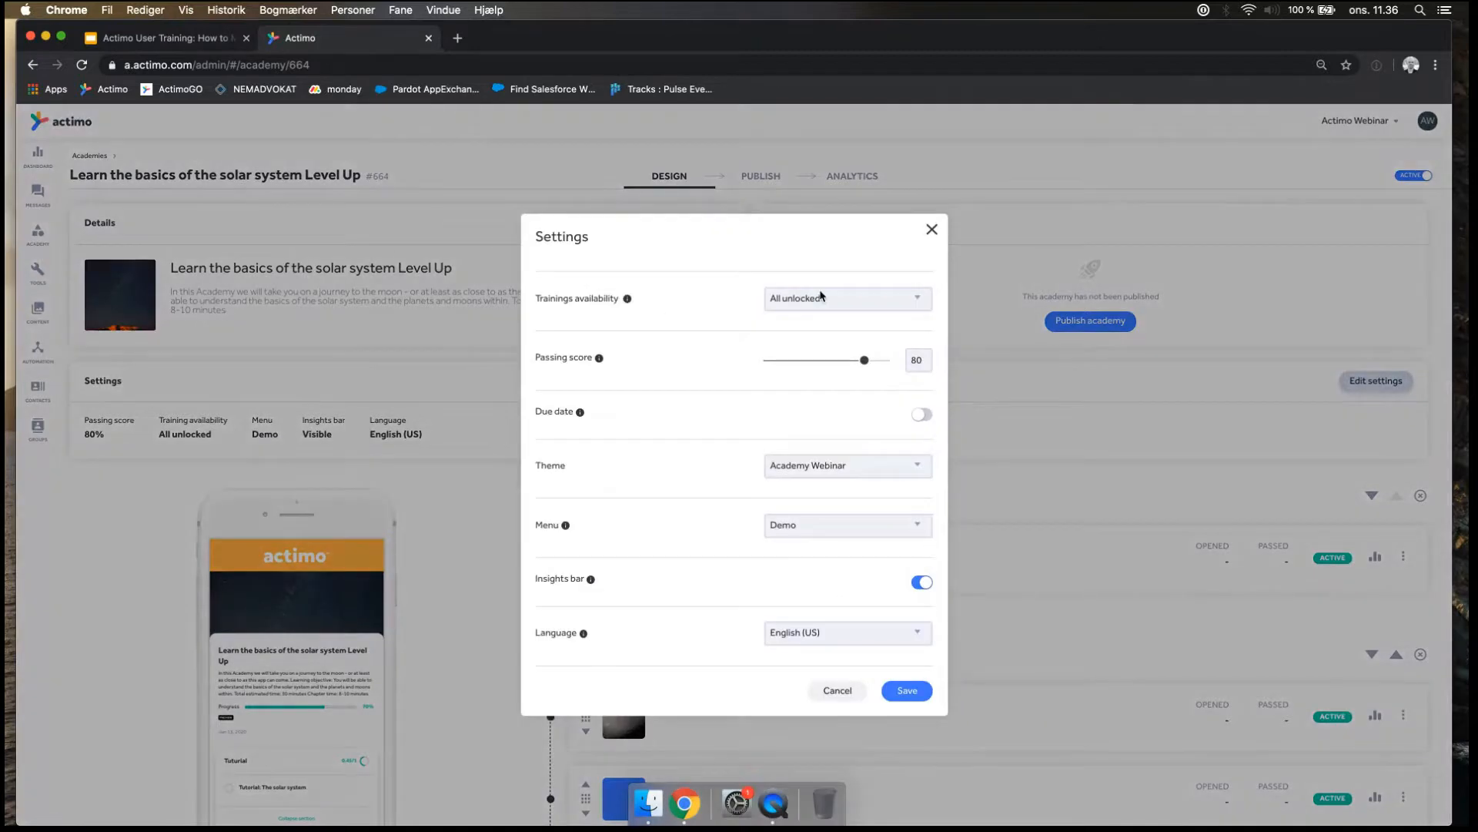
pyautogui.click(847, 297)
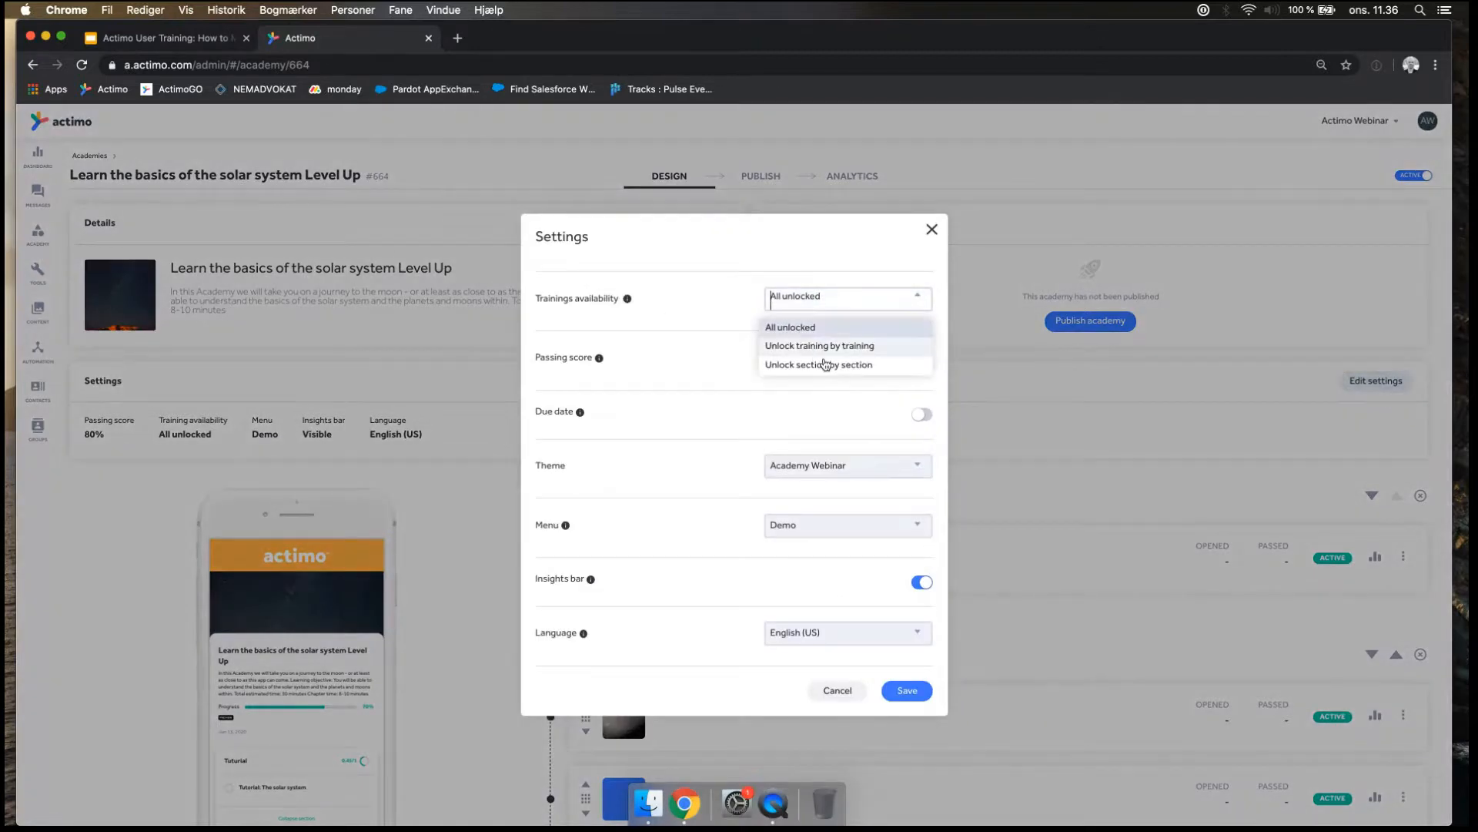
pyautogui.click(835, 328)
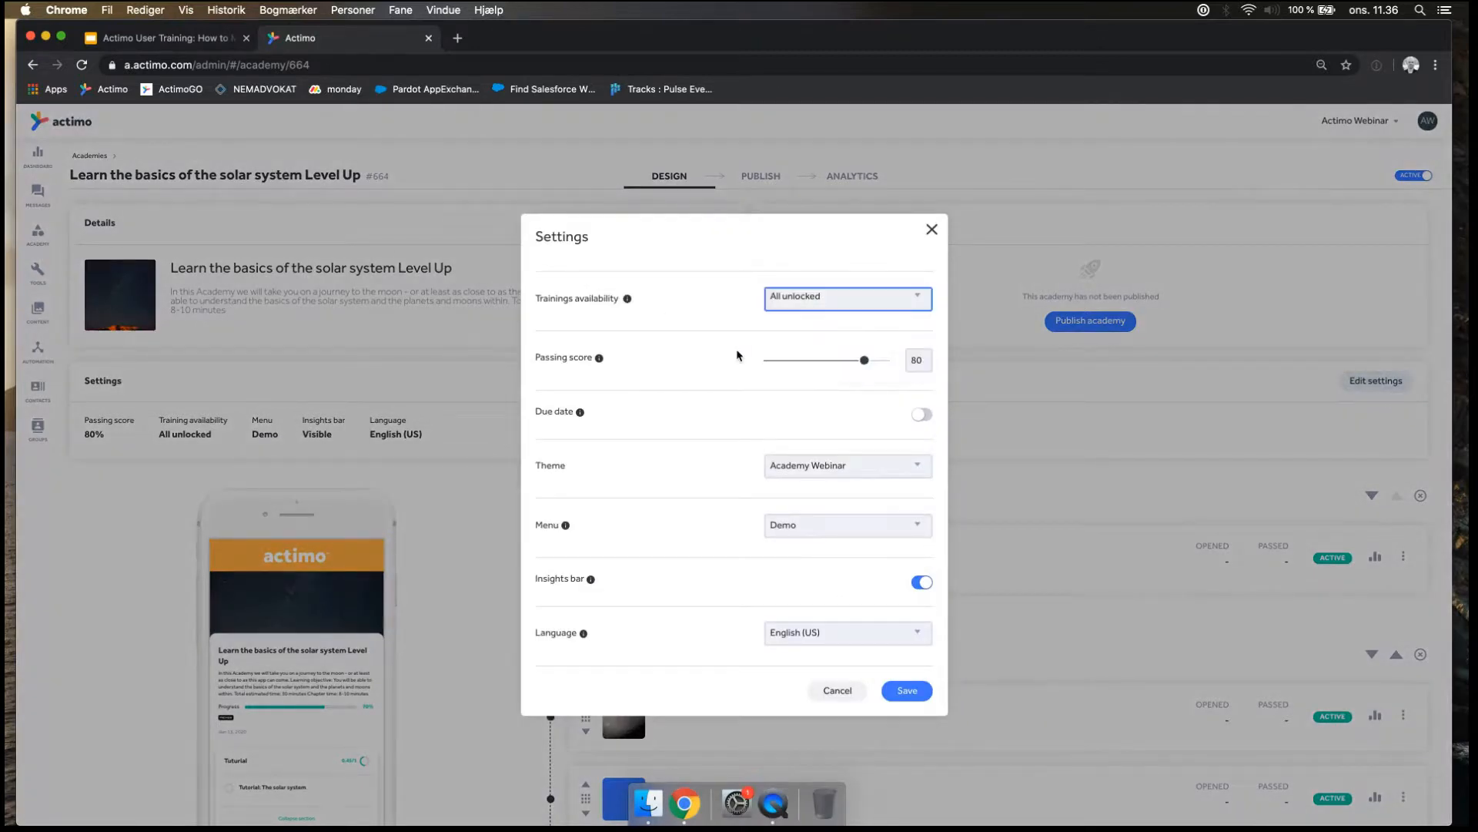
pyautogui.click(705, 362)
pyautogui.click(909, 693)
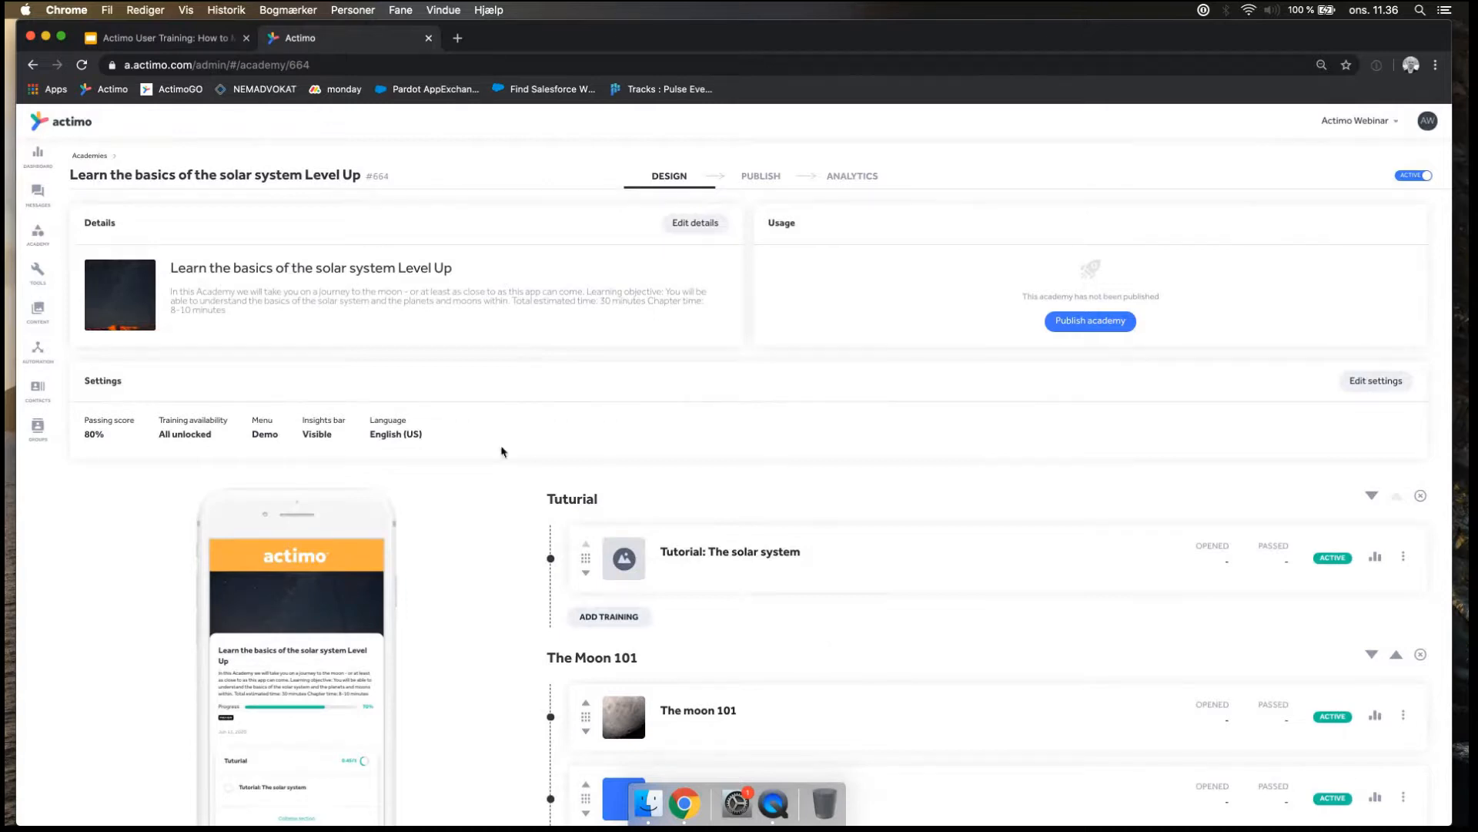
# Open the training "Test your knowledge: The Moon" from the academy and dismiss the notice about its use in academies.
pyautogui.scroll(-3, 713, 532)
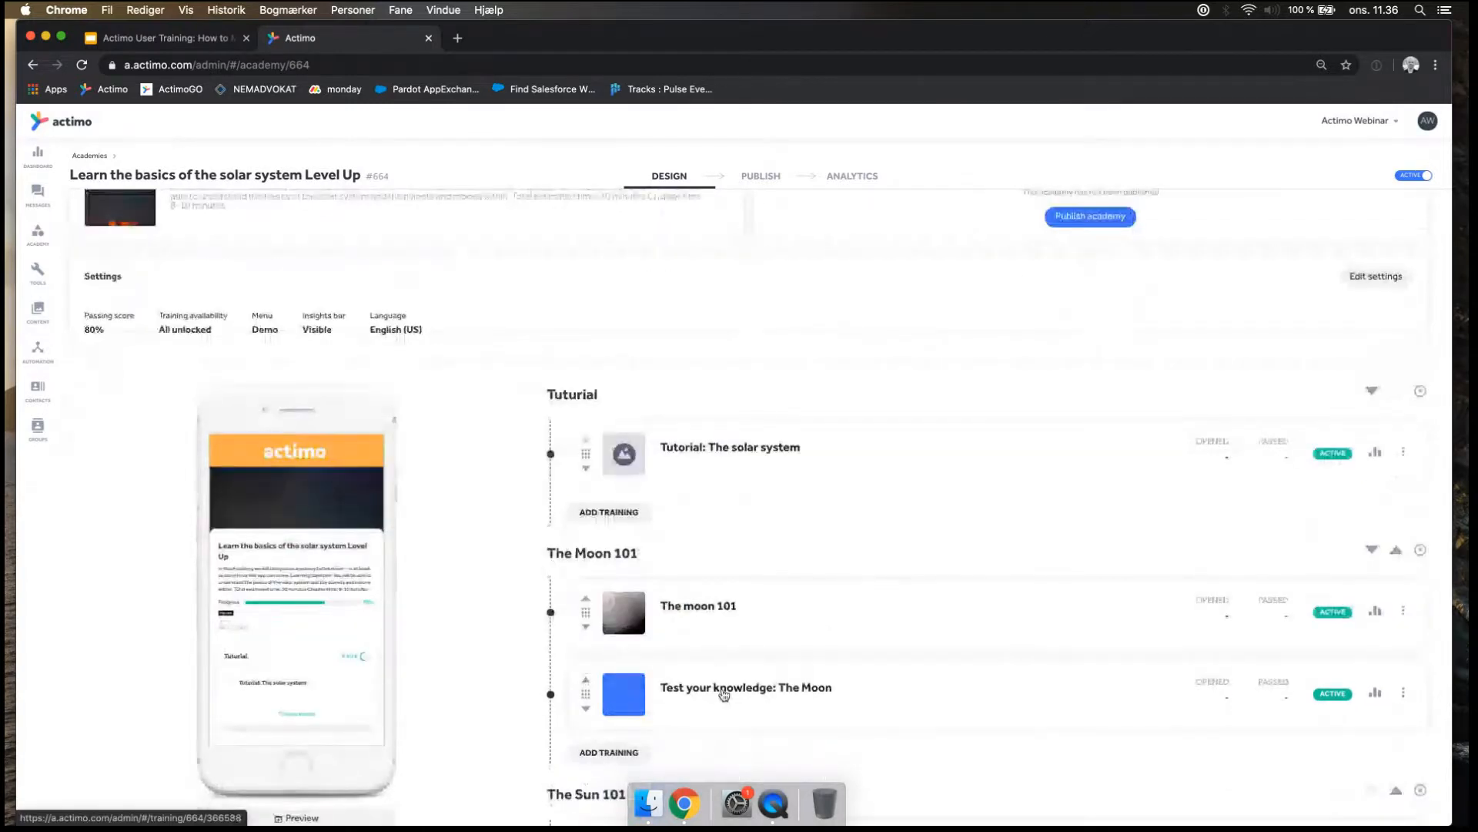
pyautogui.click(724, 695)
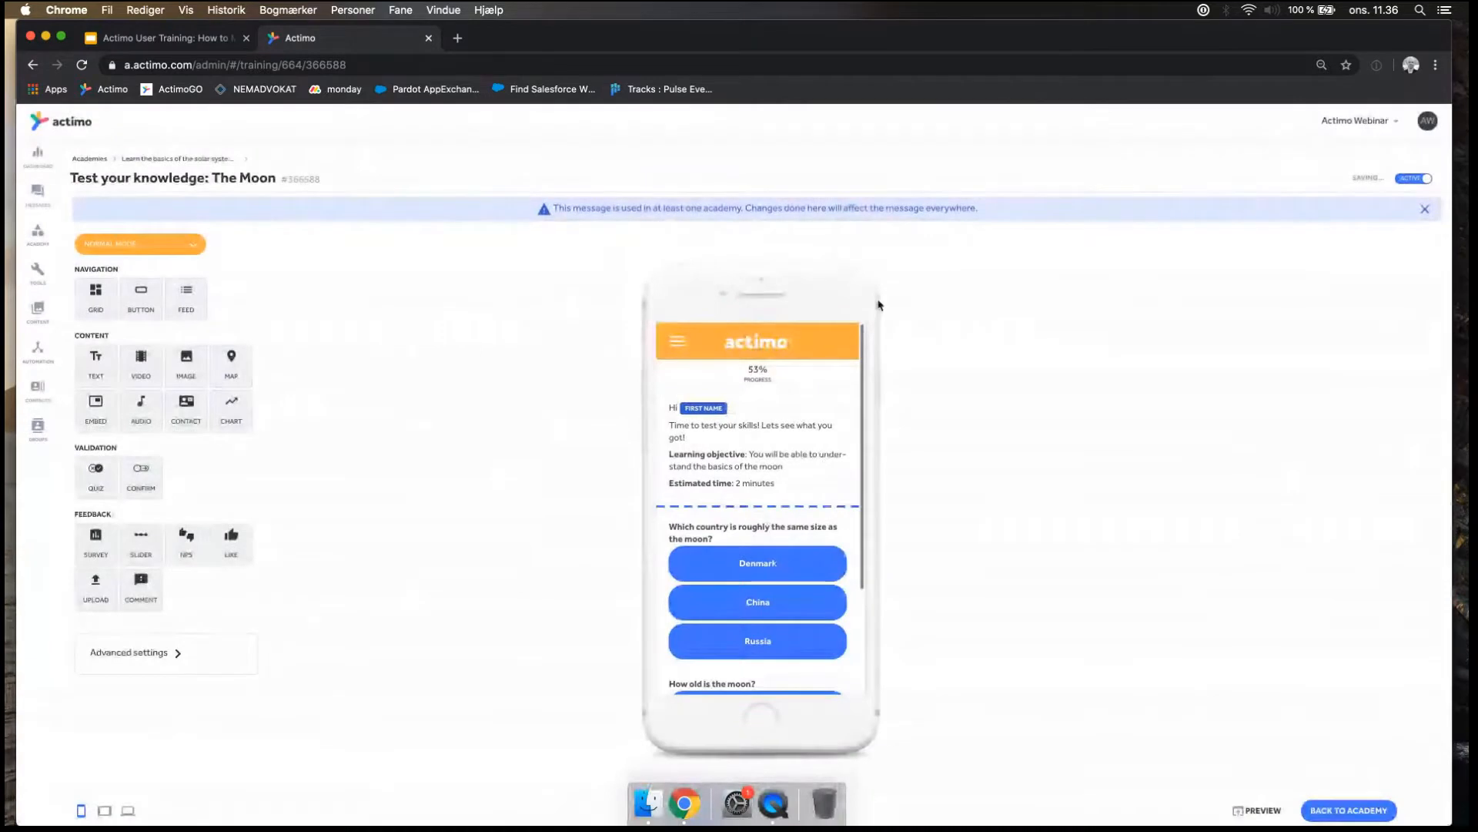
pyautogui.click(1426, 210)
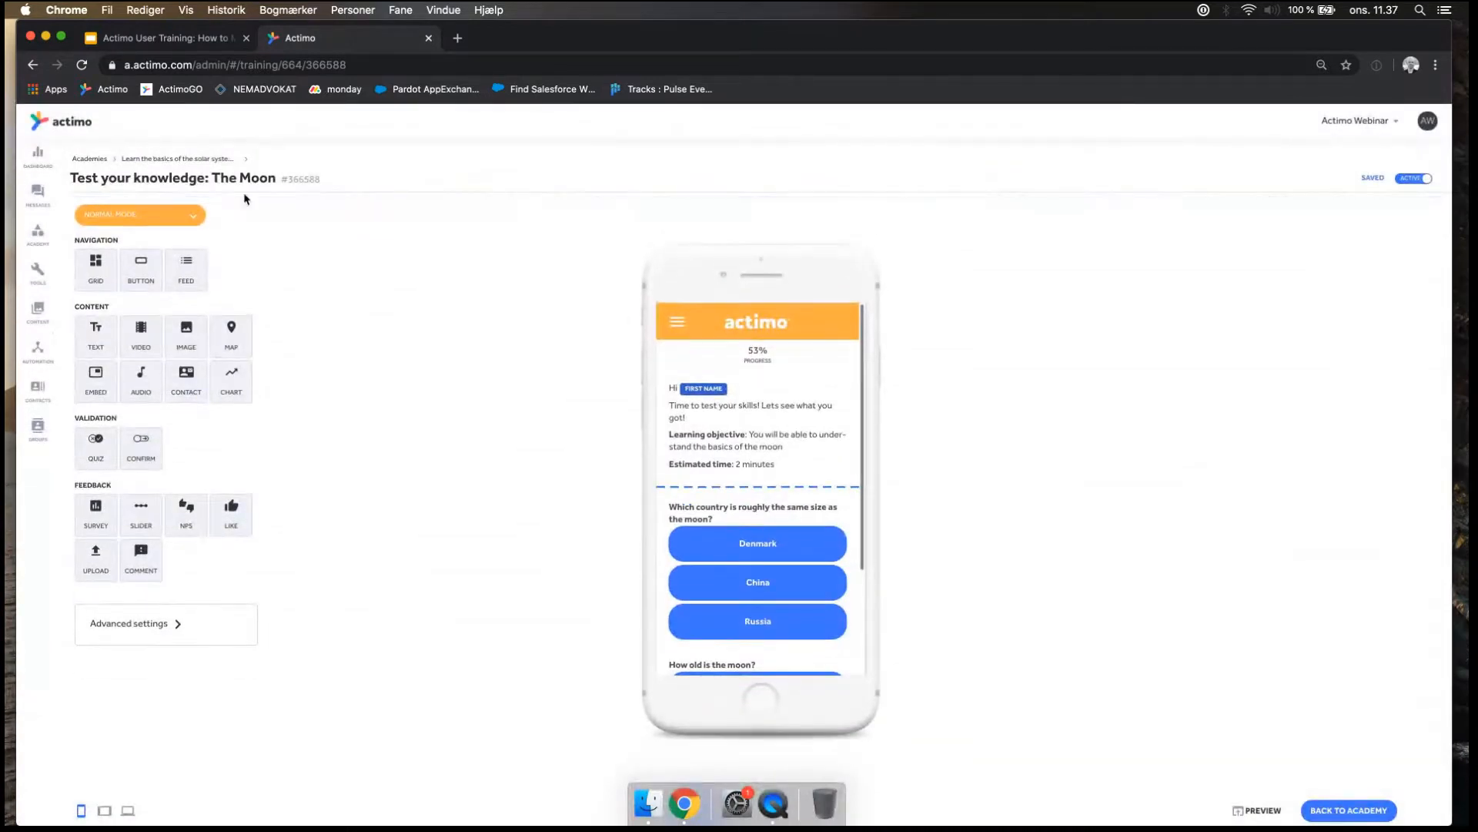
# Open the message "Test your knowledge: The Moon" from the folder "The solar system Level Up" within the Academy messages.
pyautogui.click(42, 196)
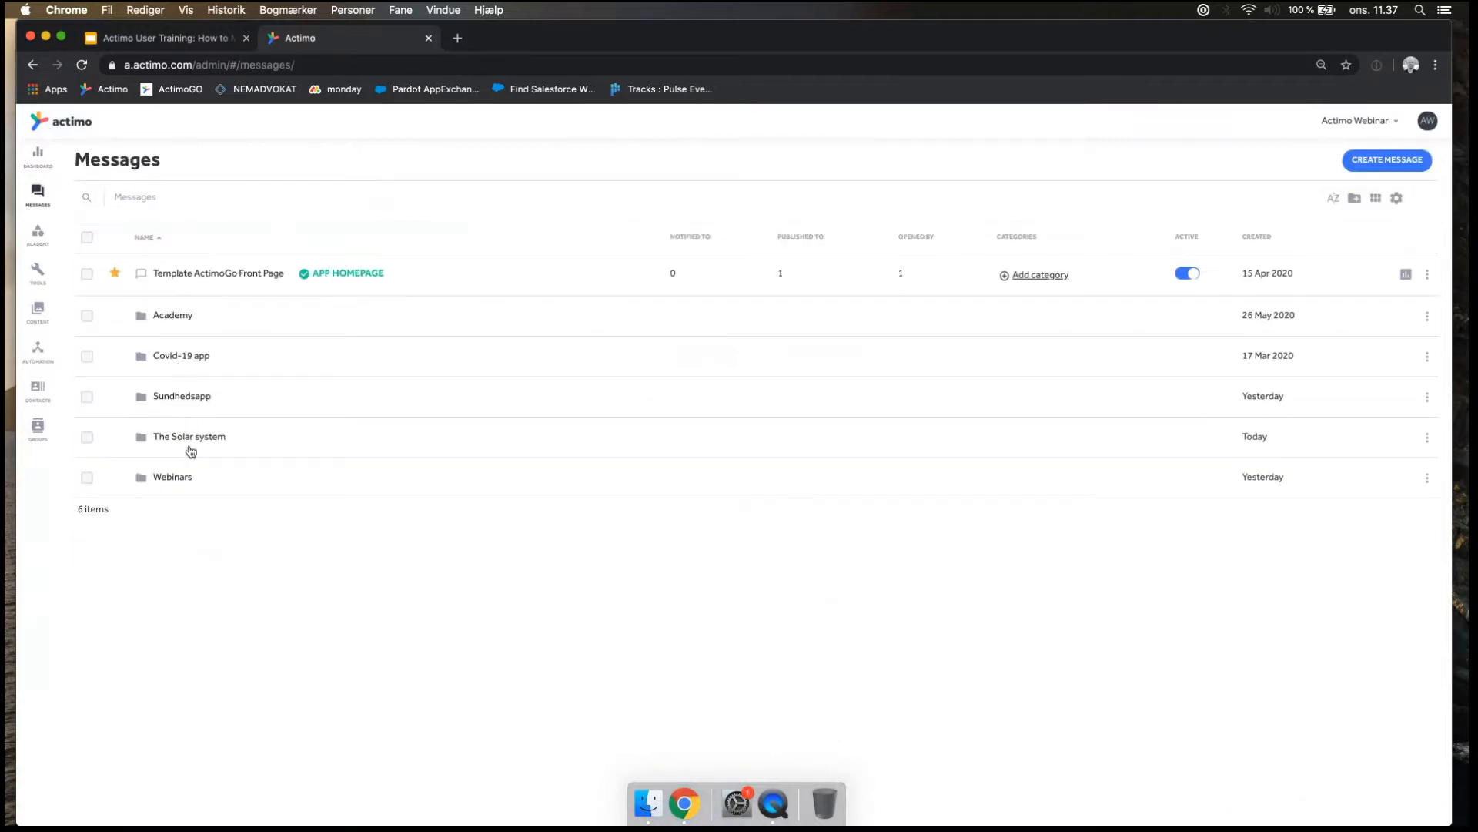
pyautogui.click(176, 316)
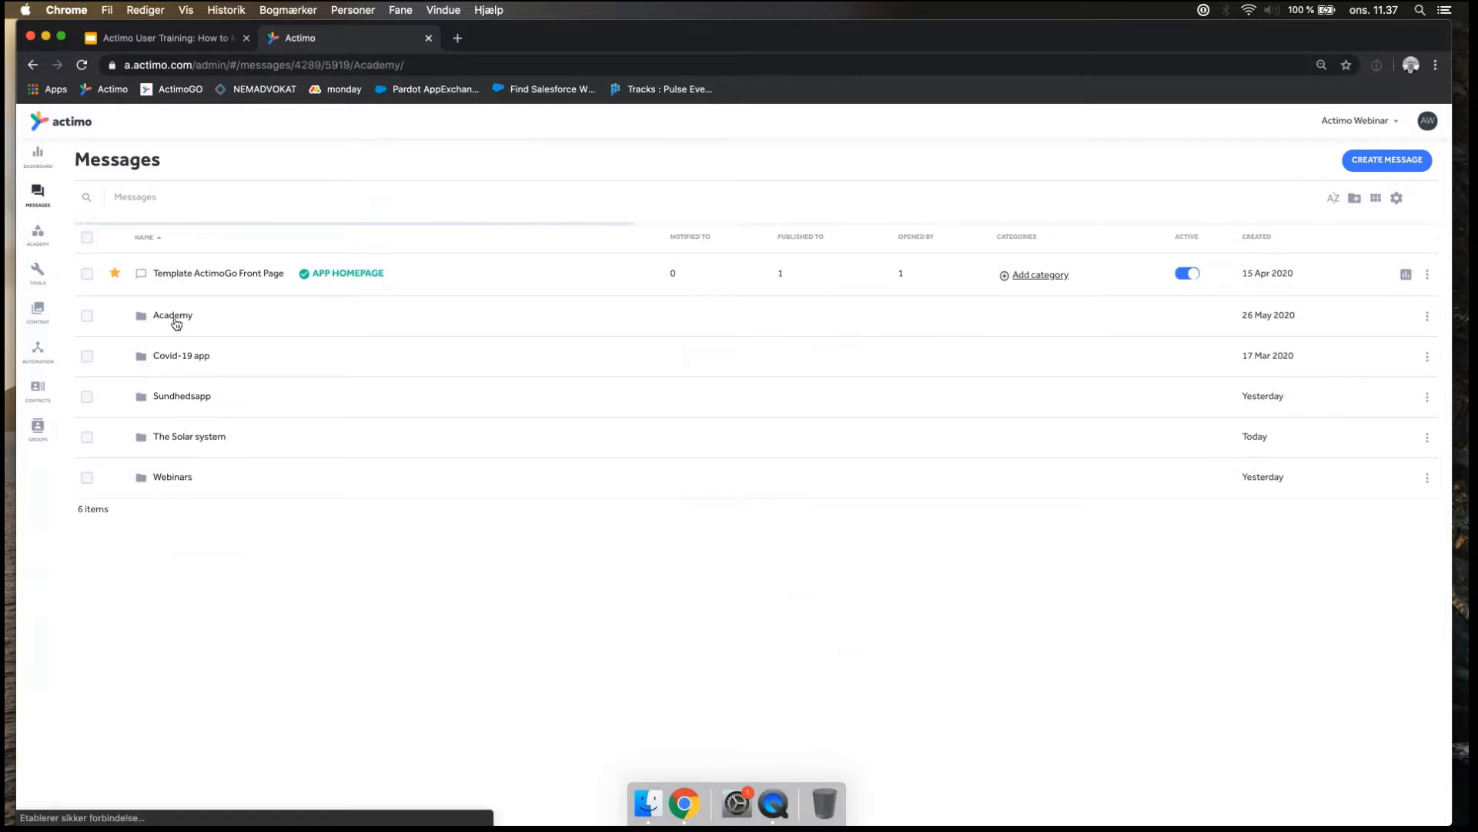
pyautogui.click(195, 359)
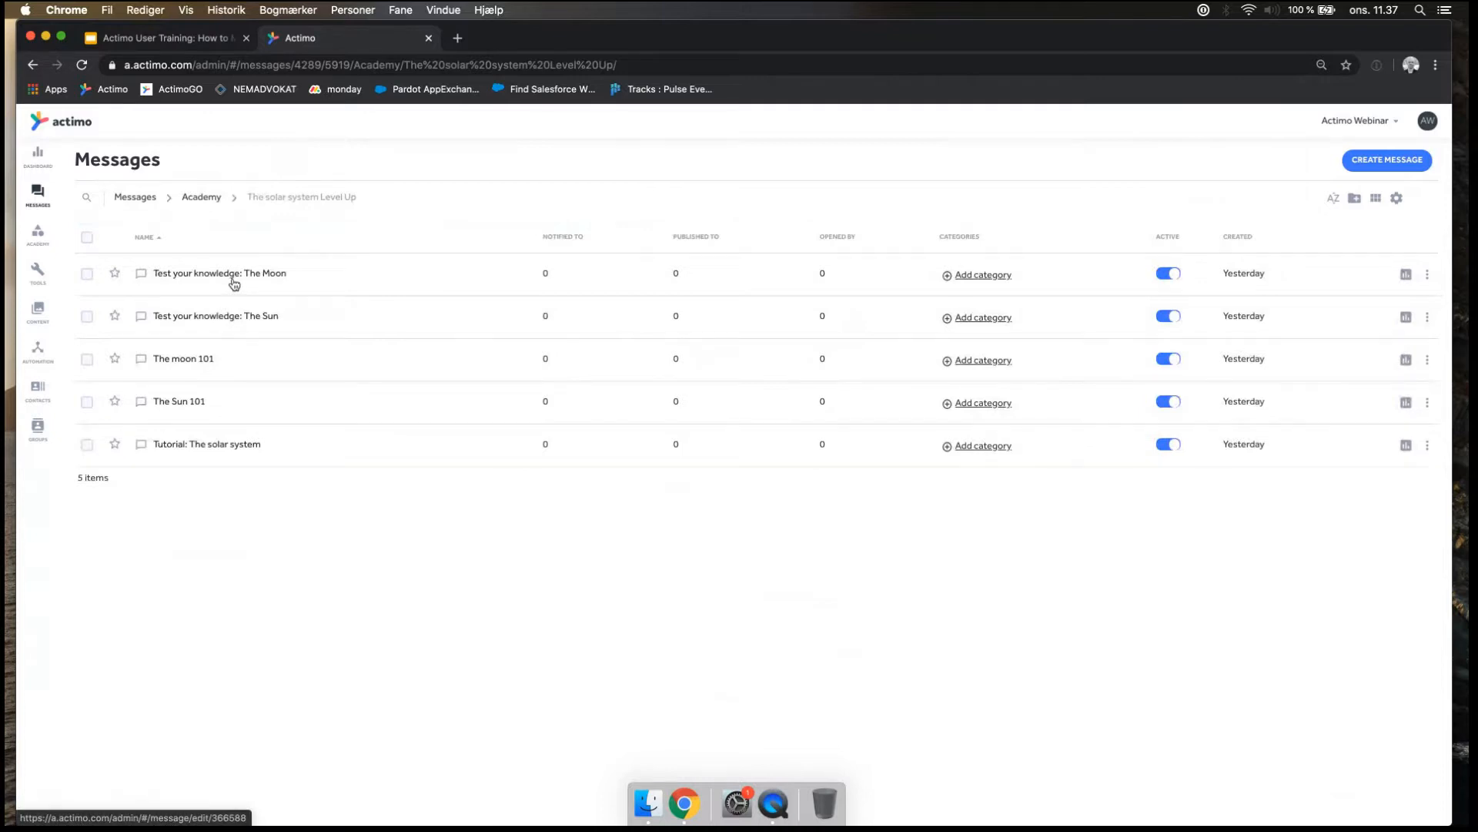
pyautogui.click(233, 280)
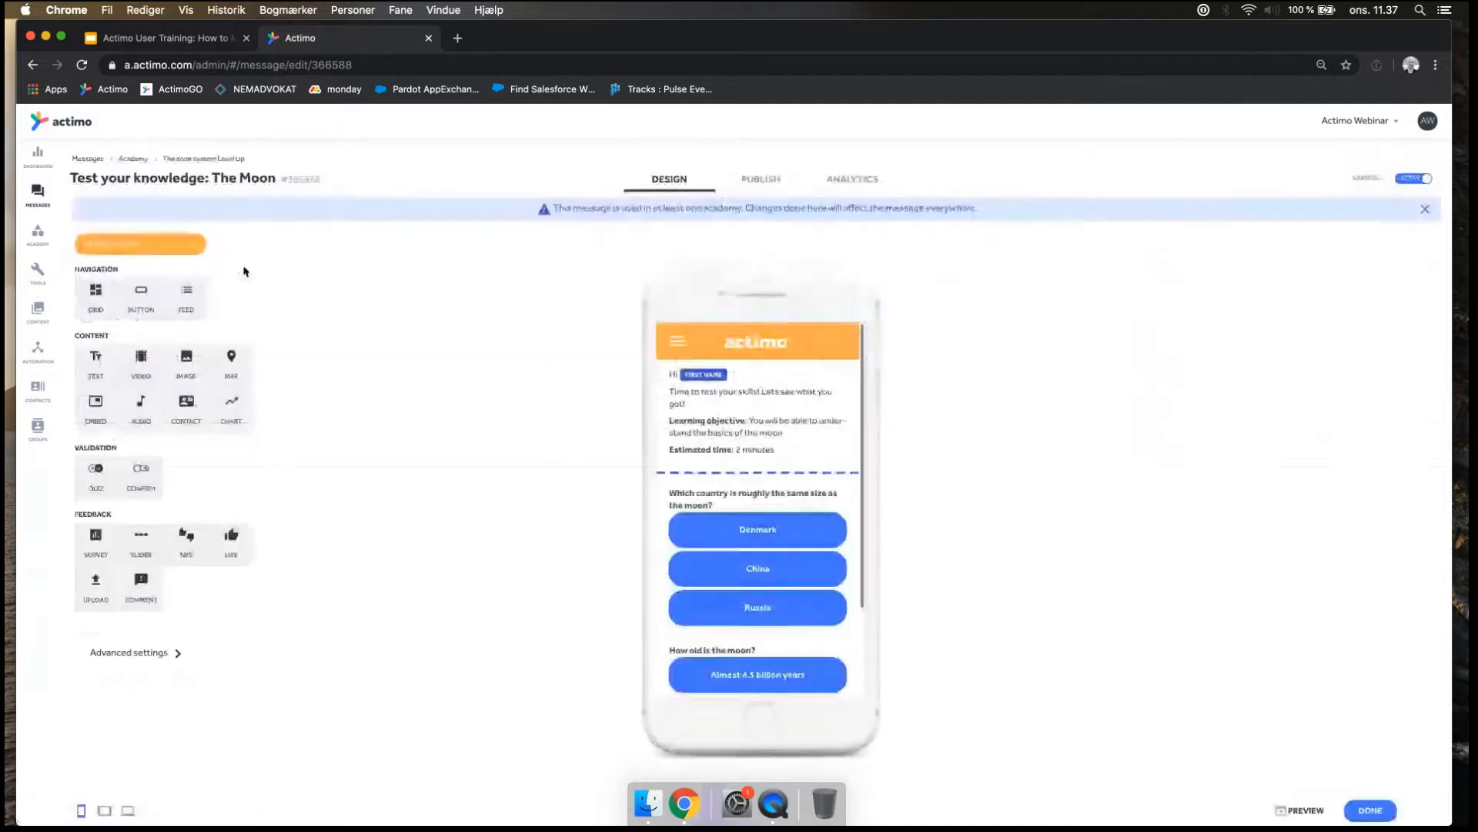
# Examine the quiz retake interval options in the publishing settings of "Test your knowledge: The Moon" without changing the interval.
pyautogui.click(755, 181)
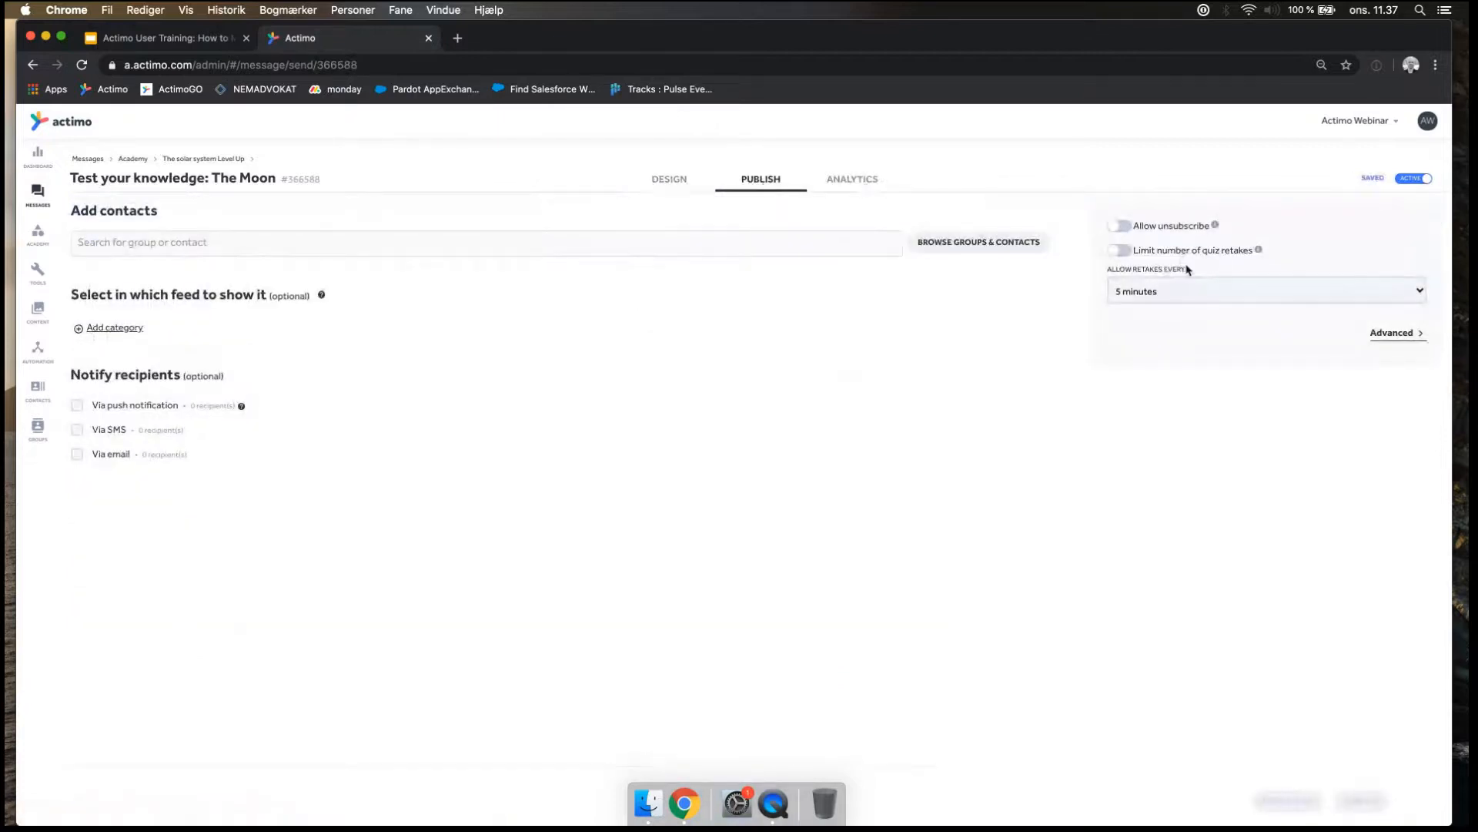
pyautogui.moveTo(1193, 268); pyautogui.dragTo(1099, 273)
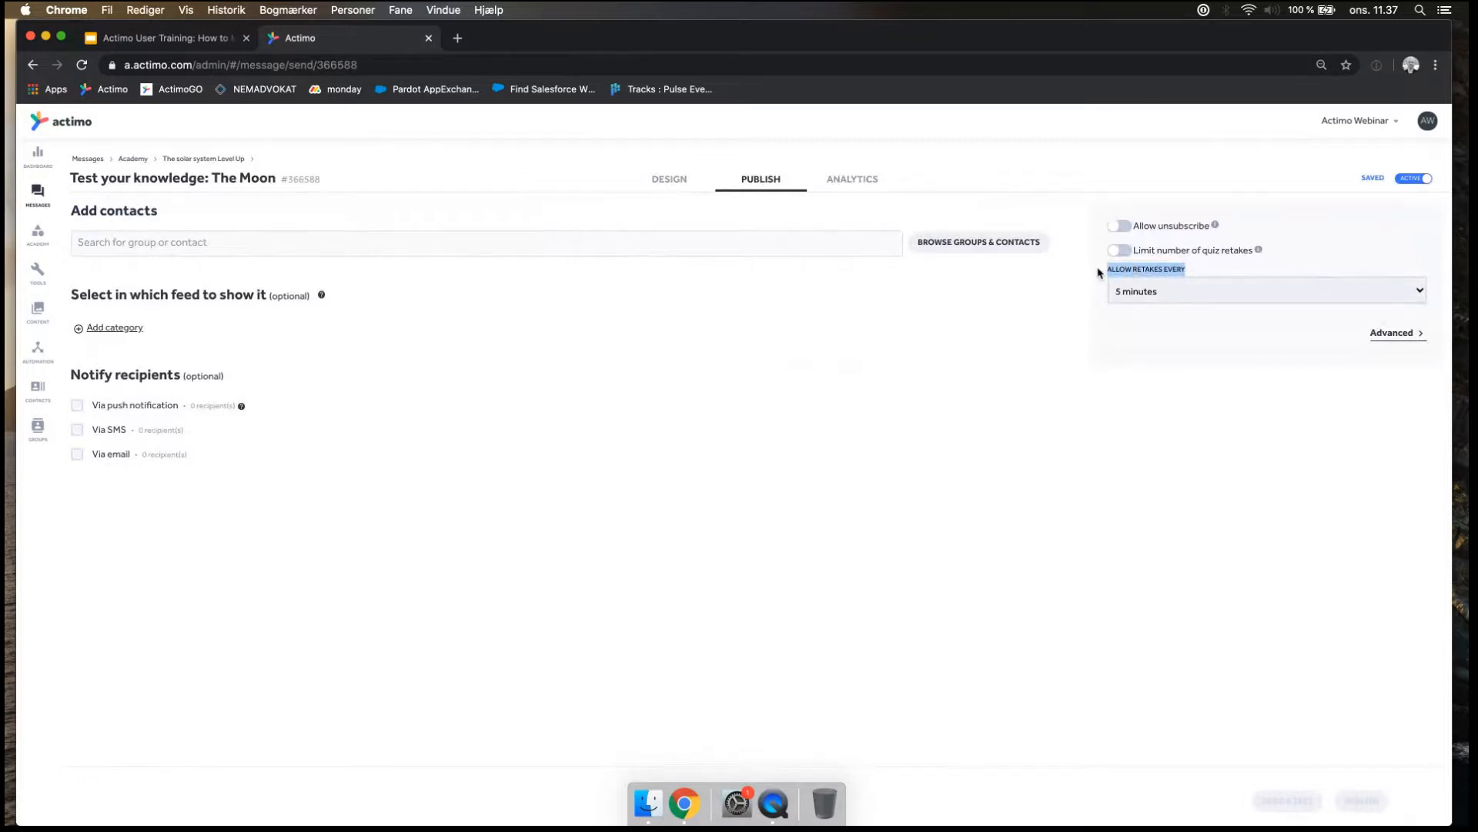
pyautogui.click(1039, 353)
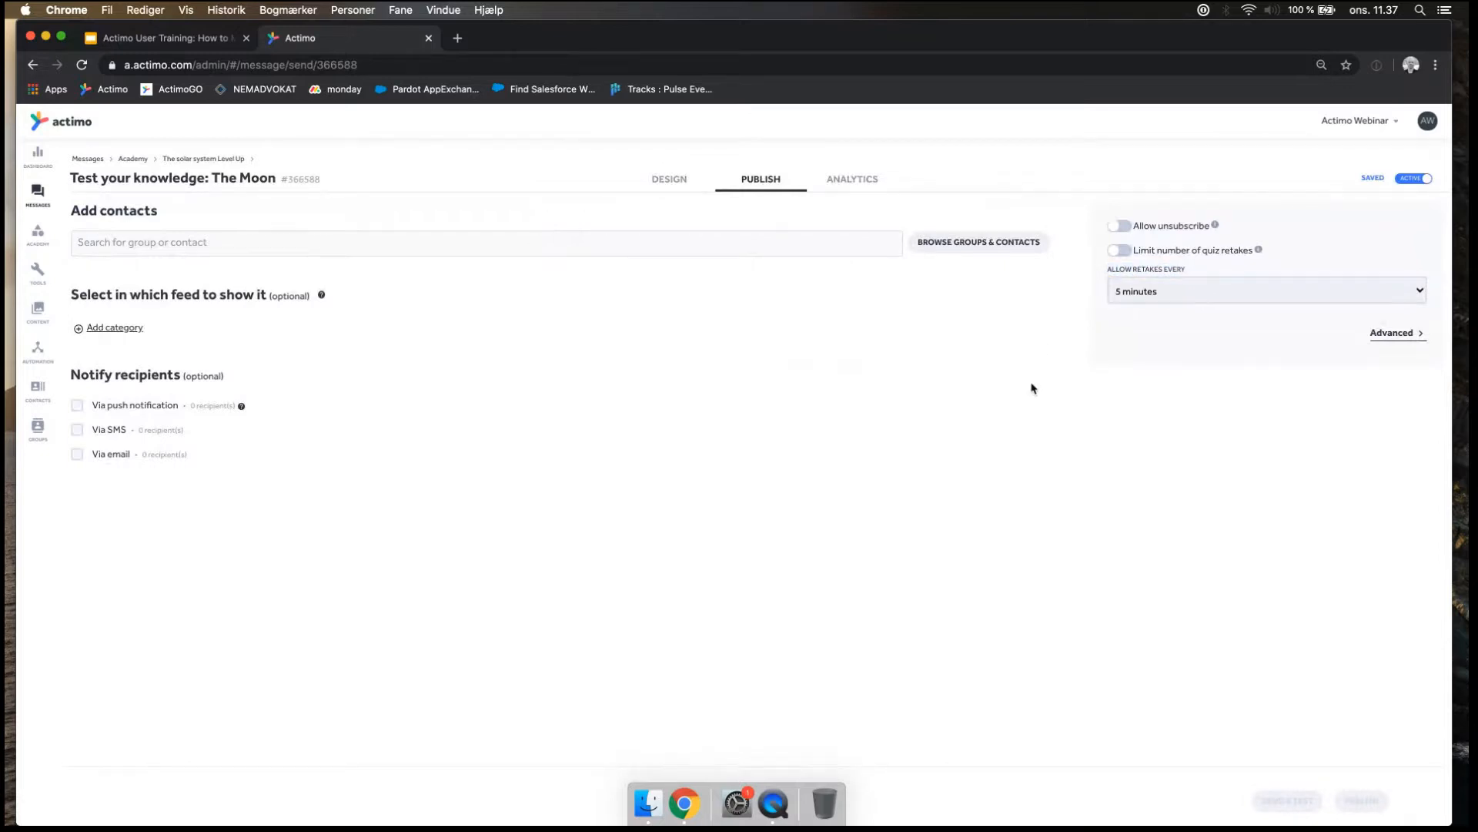
pyautogui.click(1198, 289)
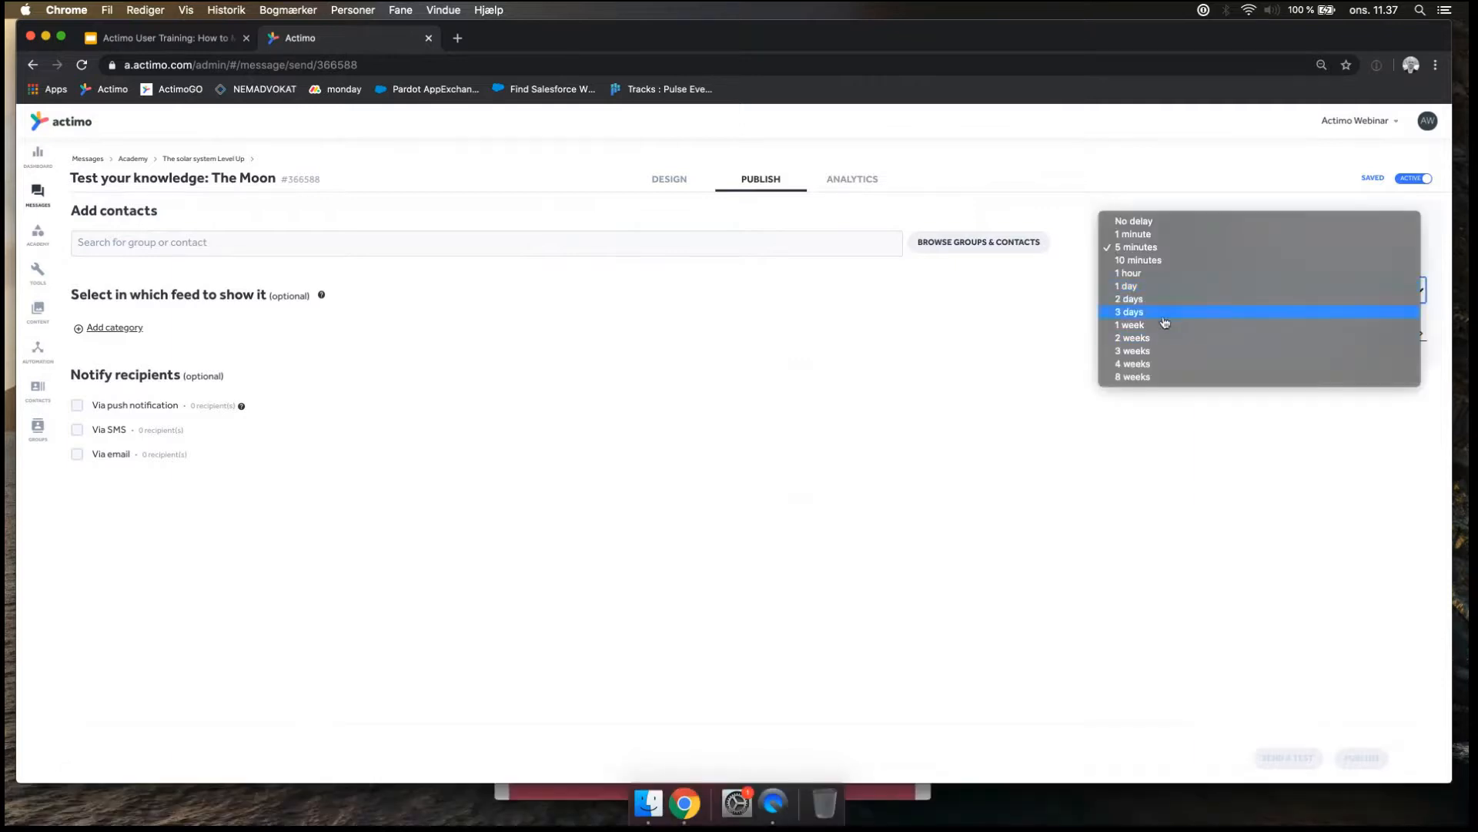
pyautogui.click(1010, 359)
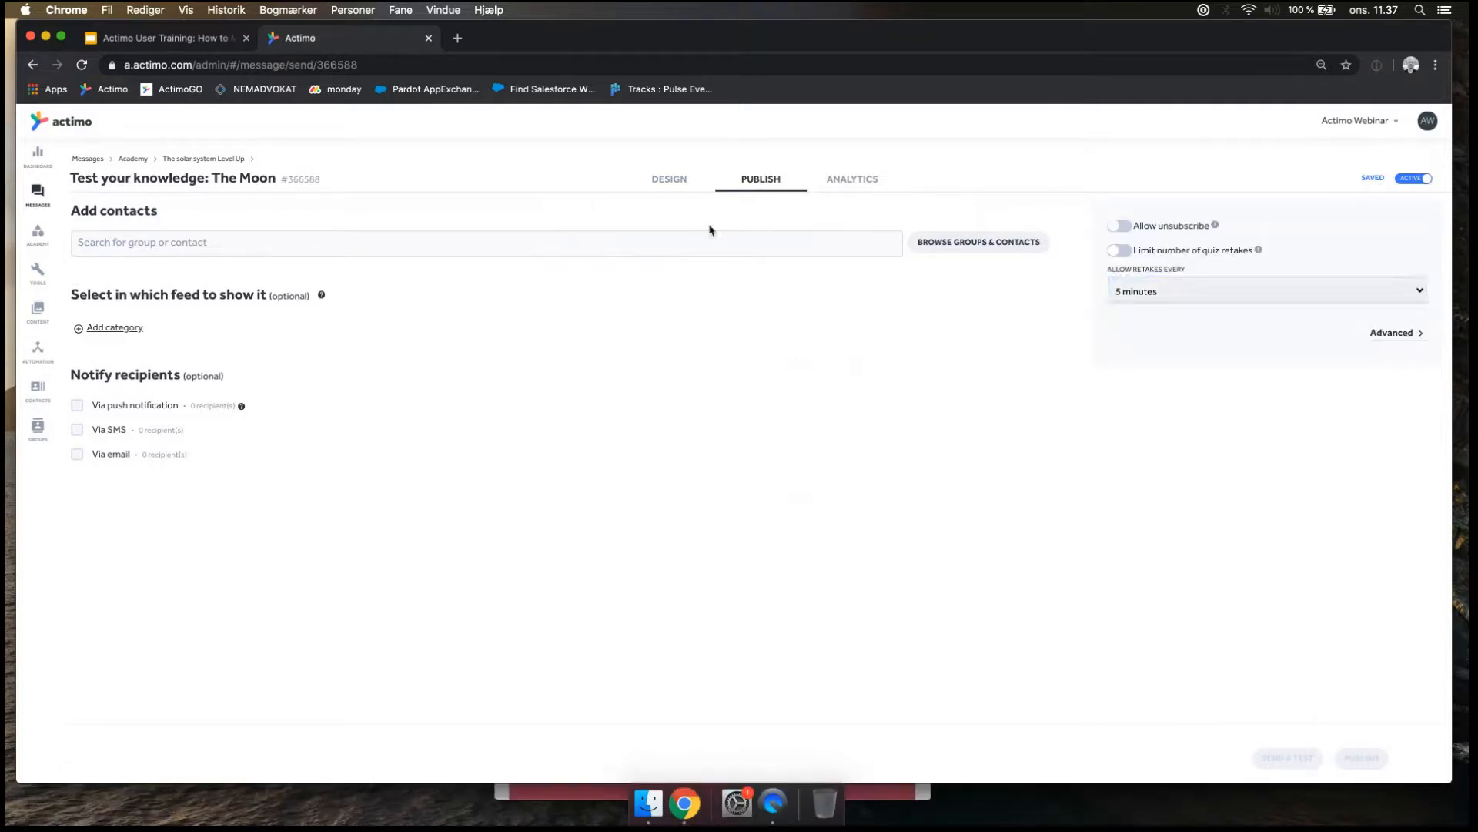
# Open the Academies overview, show 30 academies per page and look through the complete list.
pyautogui.click(37, 238)
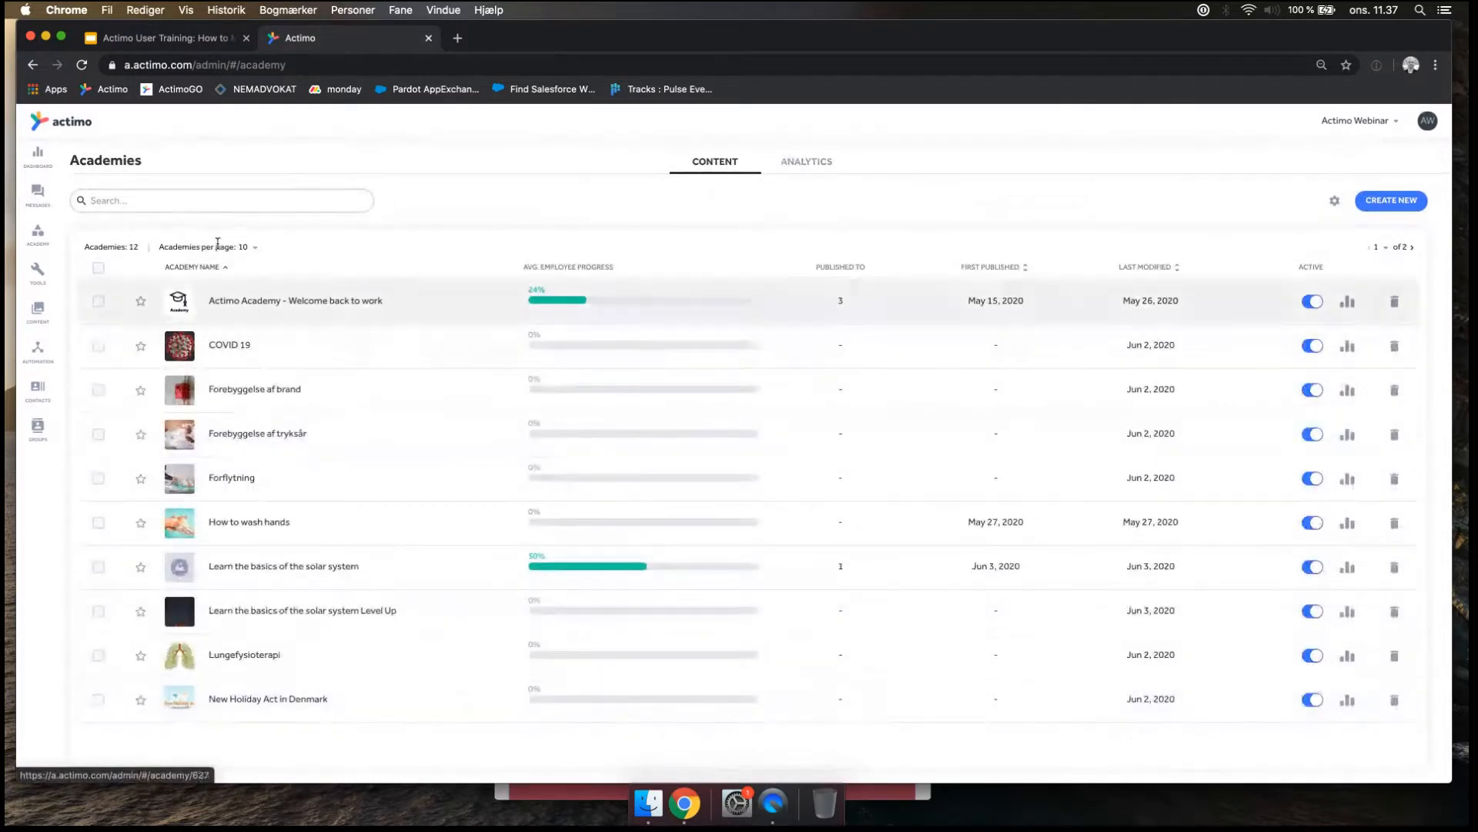
pyautogui.click(245, 247)
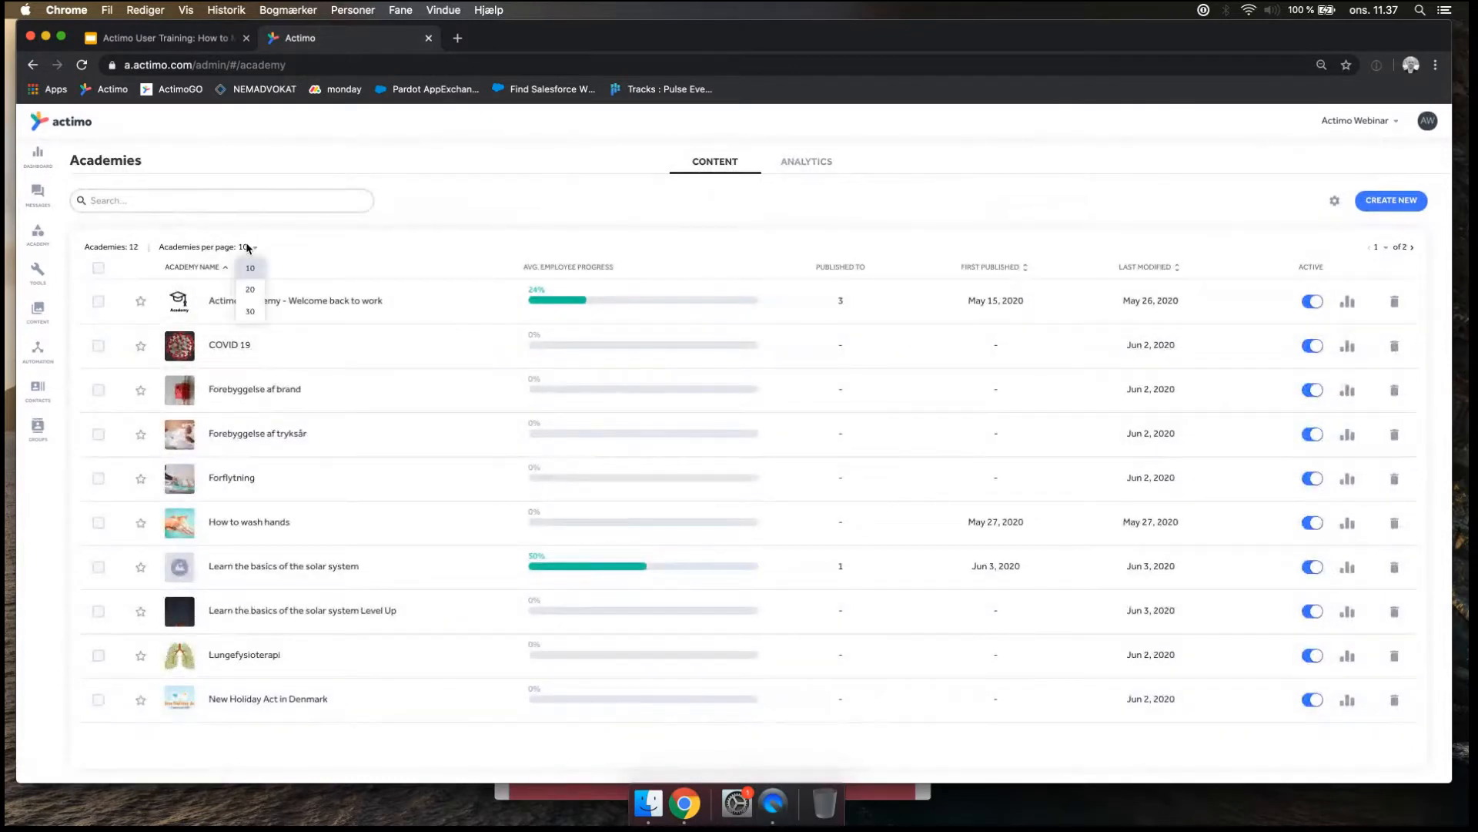
pyautogui.click(251, 312)
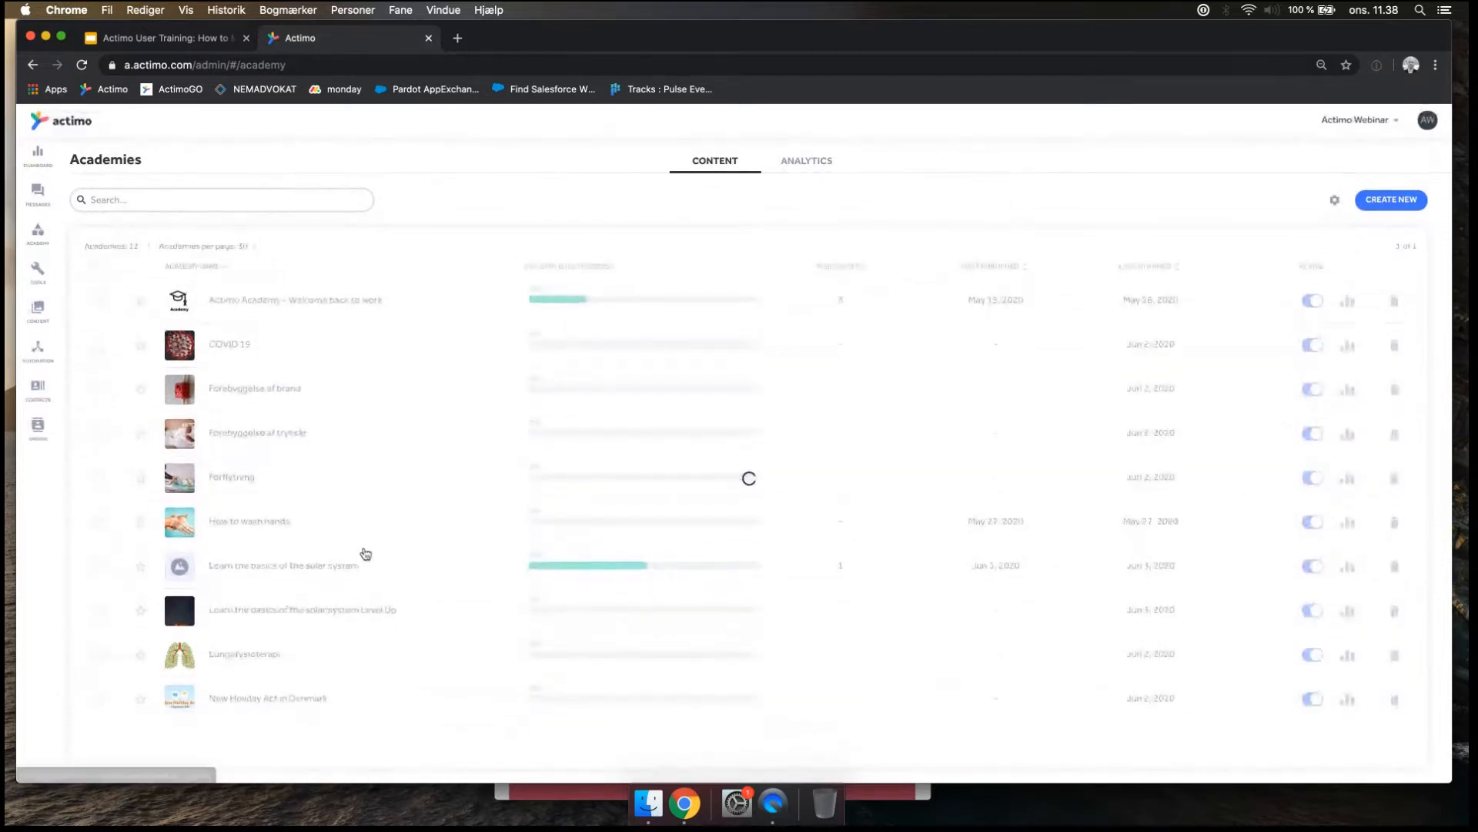
pyautogui.scroll(-2, 360, 573)
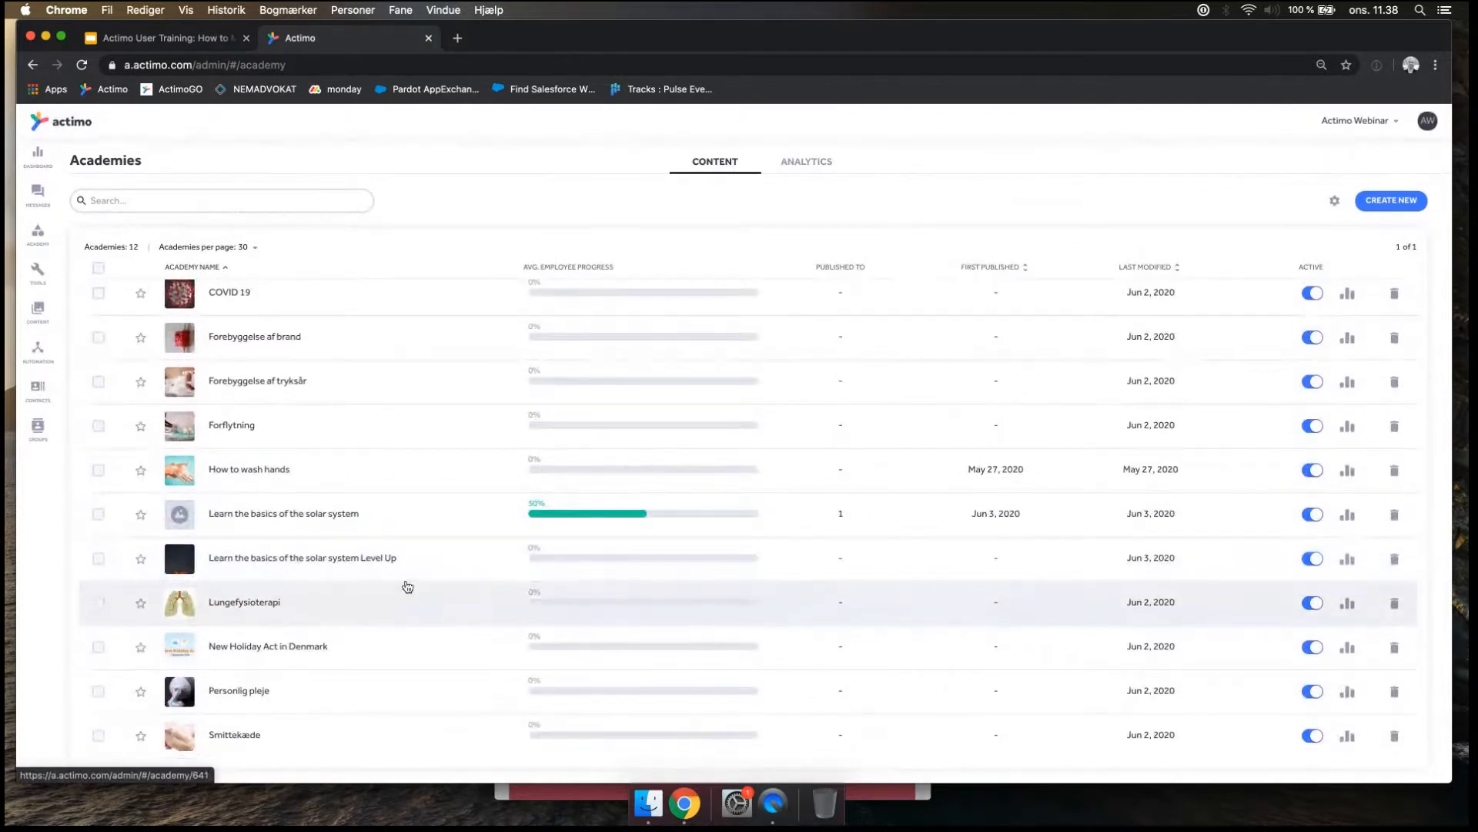
pyautogui.scroll(1, 406, 585)
pyautogui.scroll(-1, 352, 570)
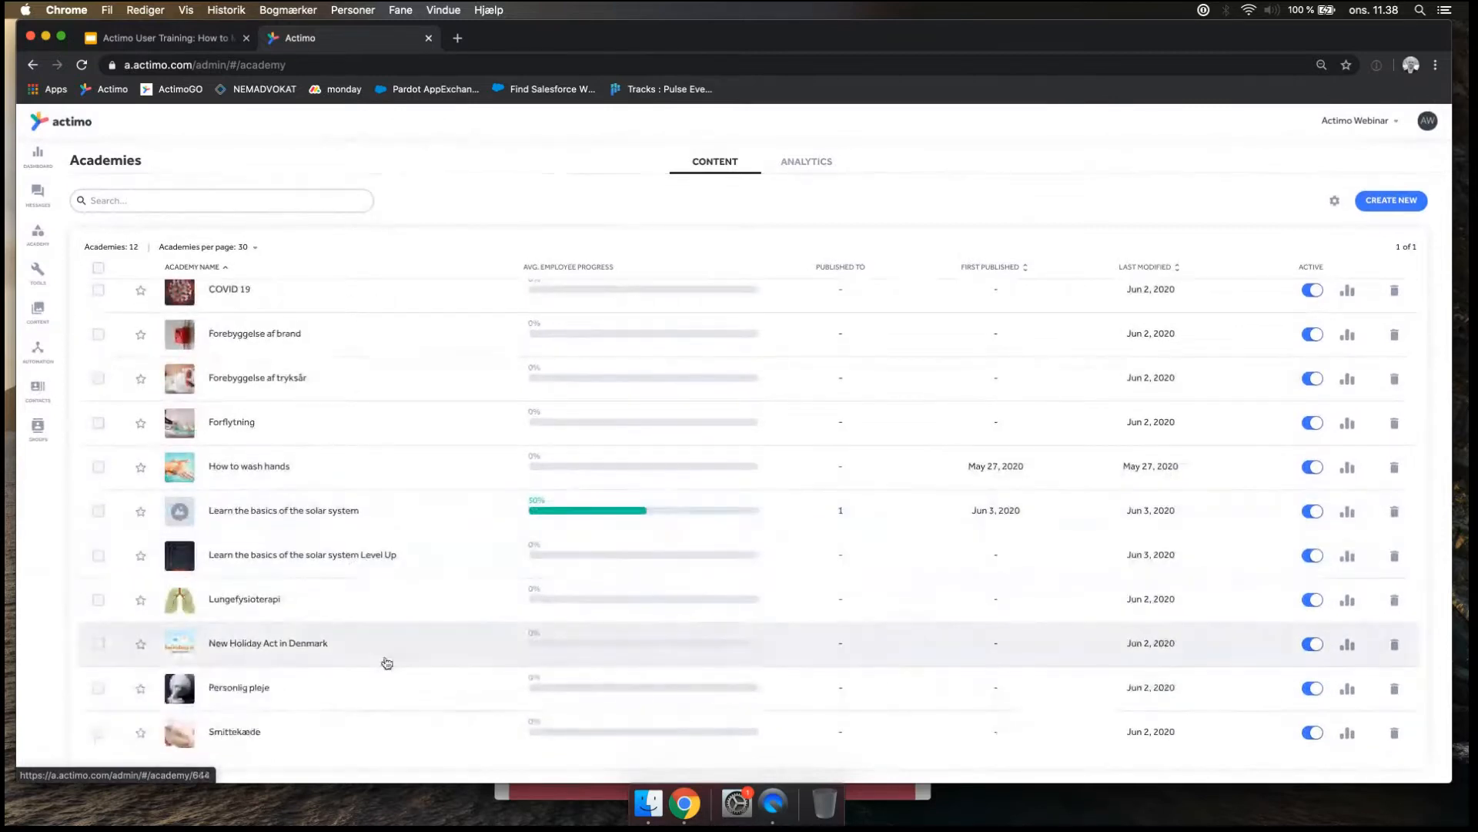
pyautogui.press('super+minus')
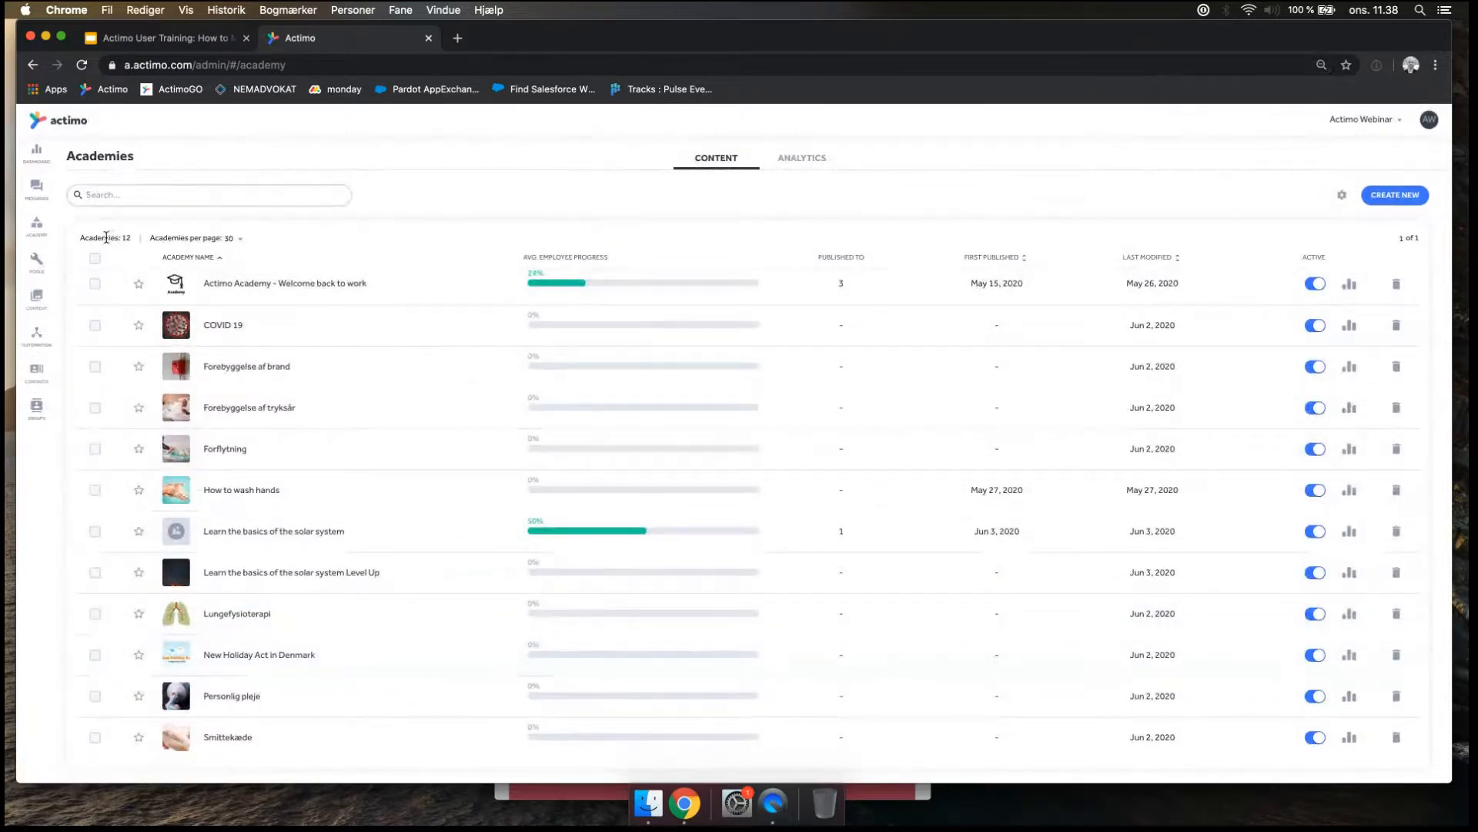
# Search the academies for "solar" and open "Learn the basics of the solar system Level Up".
pyautogui.click(195, 196)
pyautogui.write('solar')
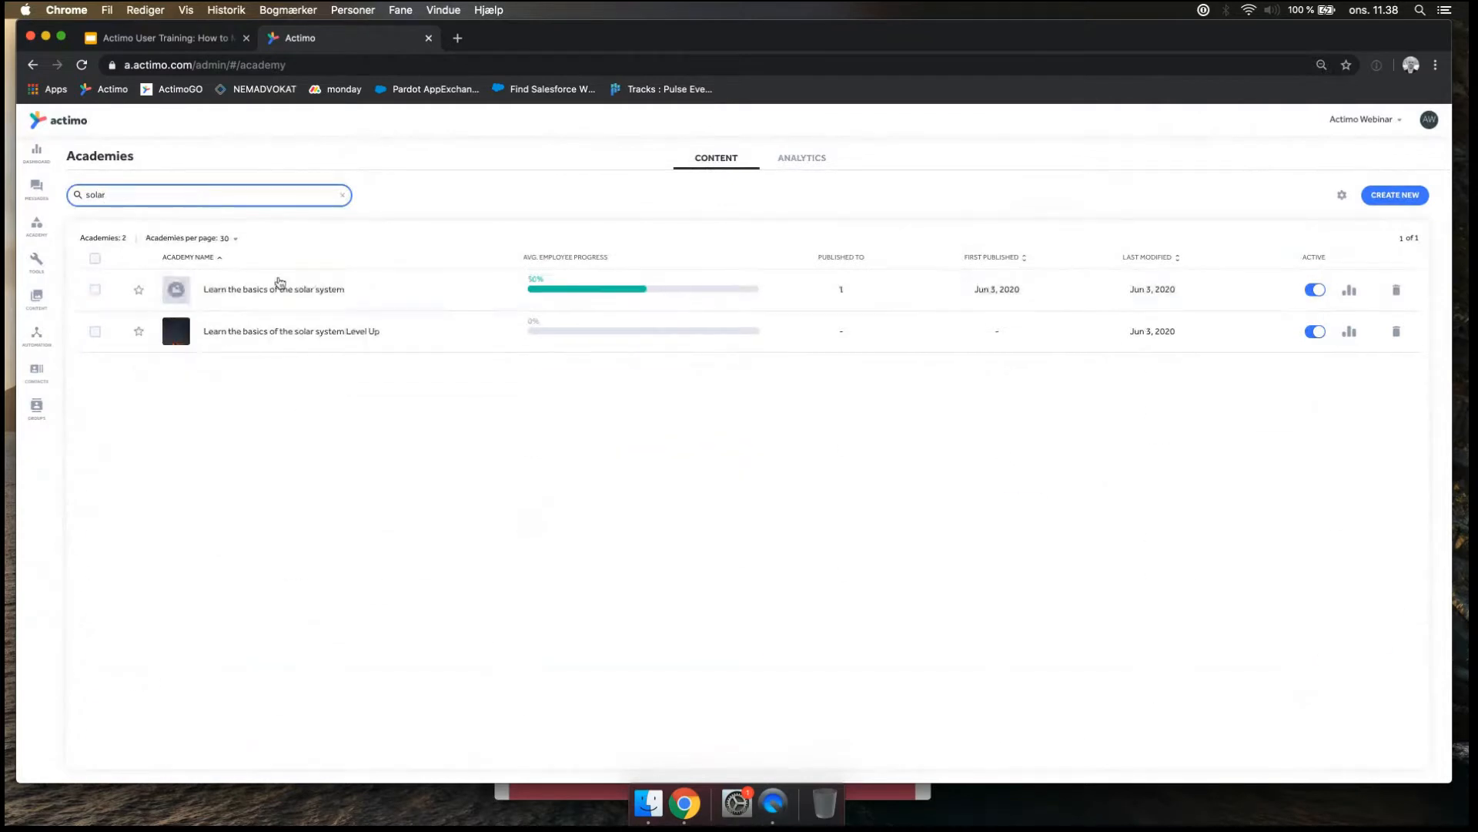
pyautogui.click(279, 334)
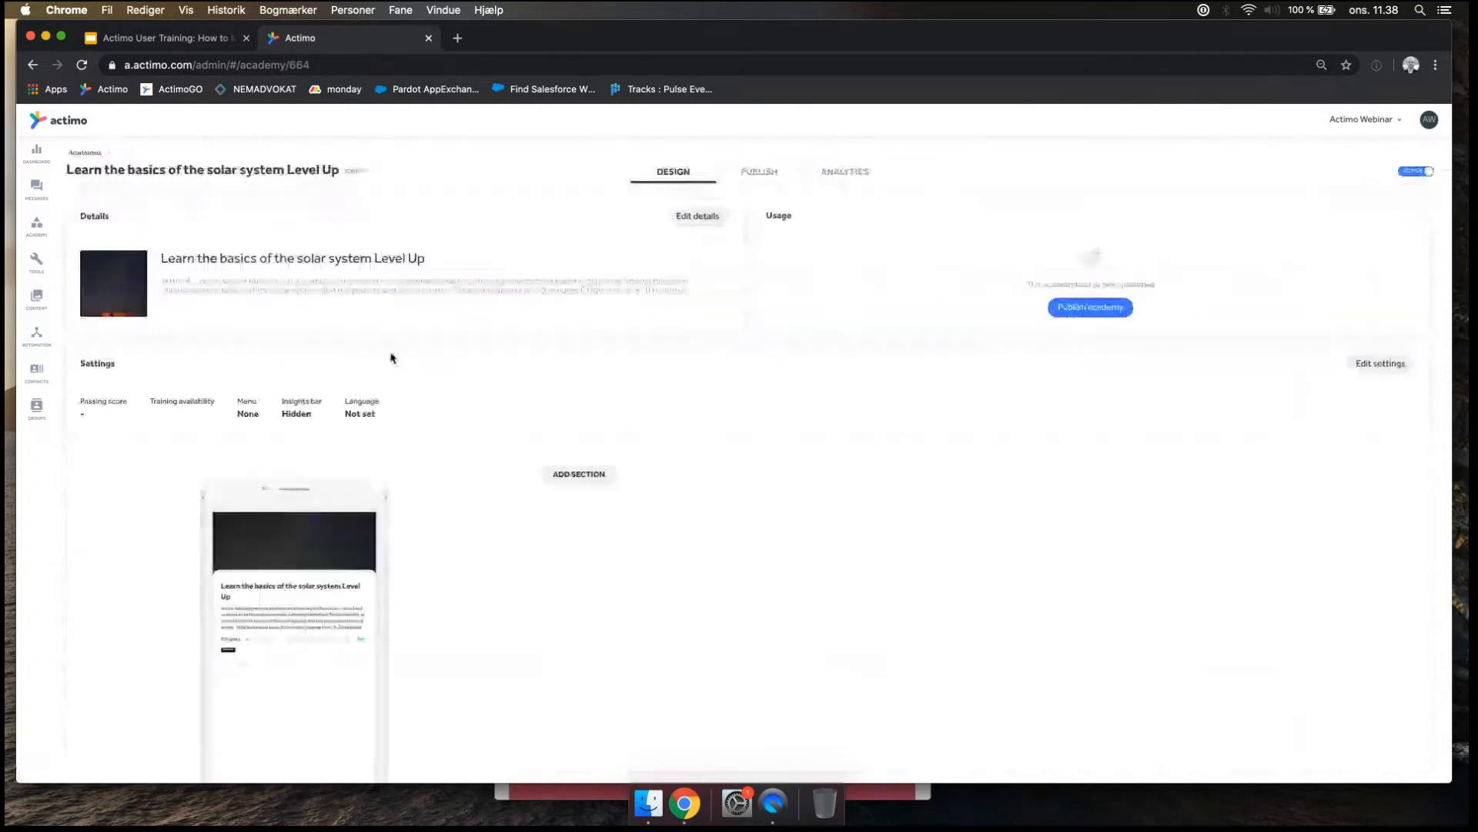
# Open the publishing settings of the academy and add the webinar contact as its recipient.
pyautogui.click(1078, 309)
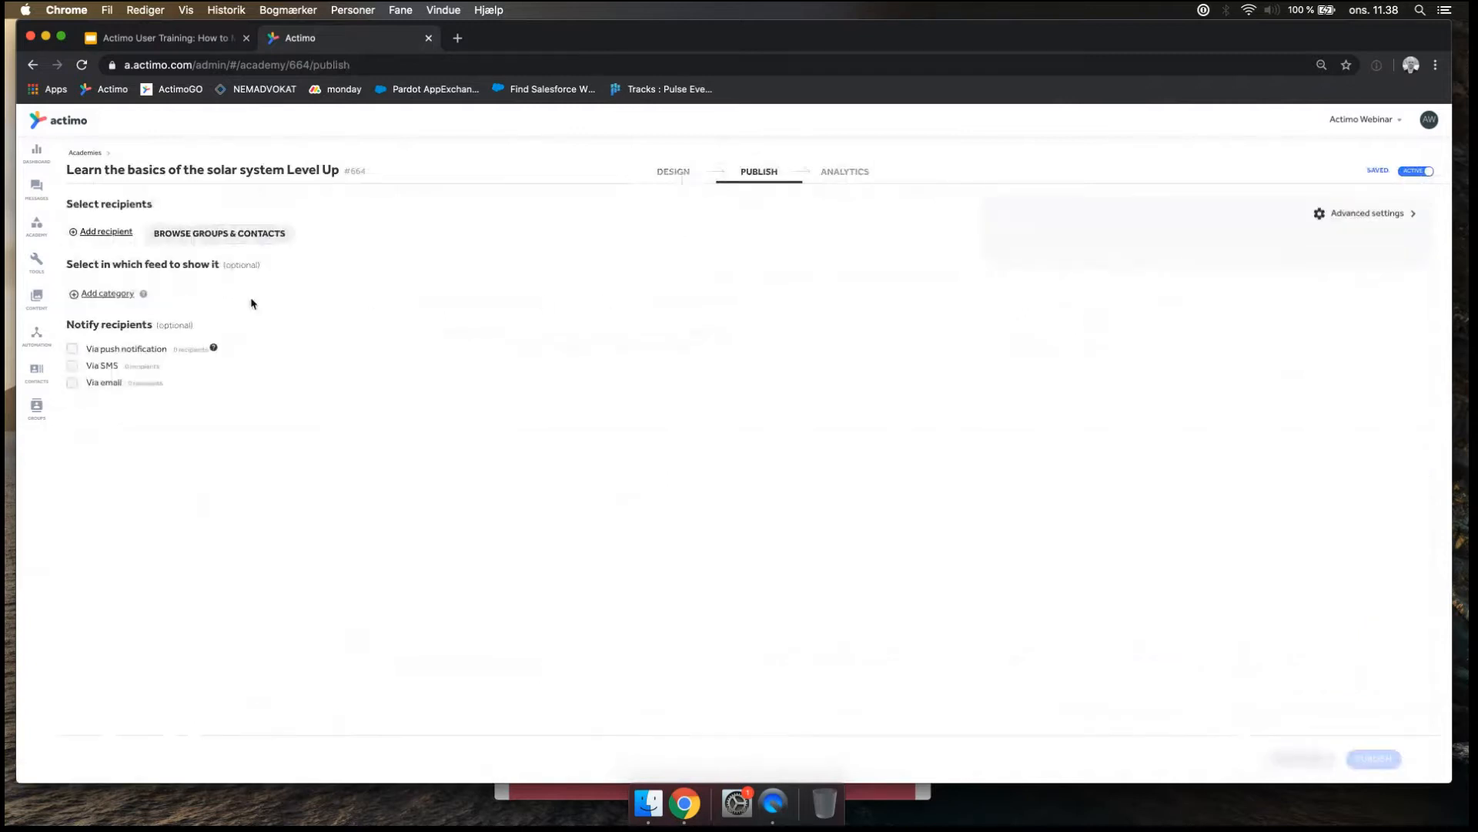
pyautogui.click(108, 232)
pyautogui.write('steffen')
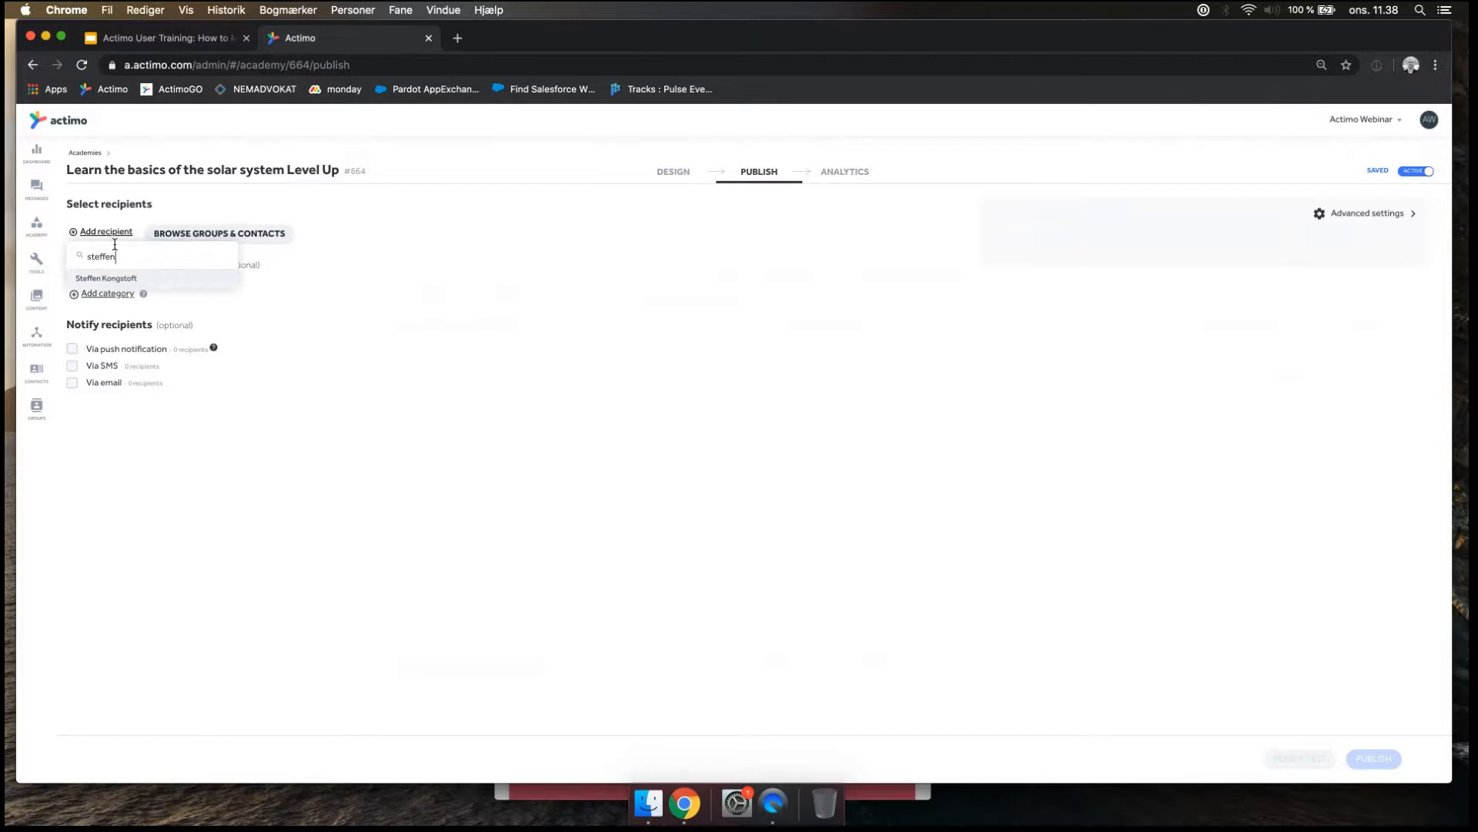
pyautogui.click(116, 281)
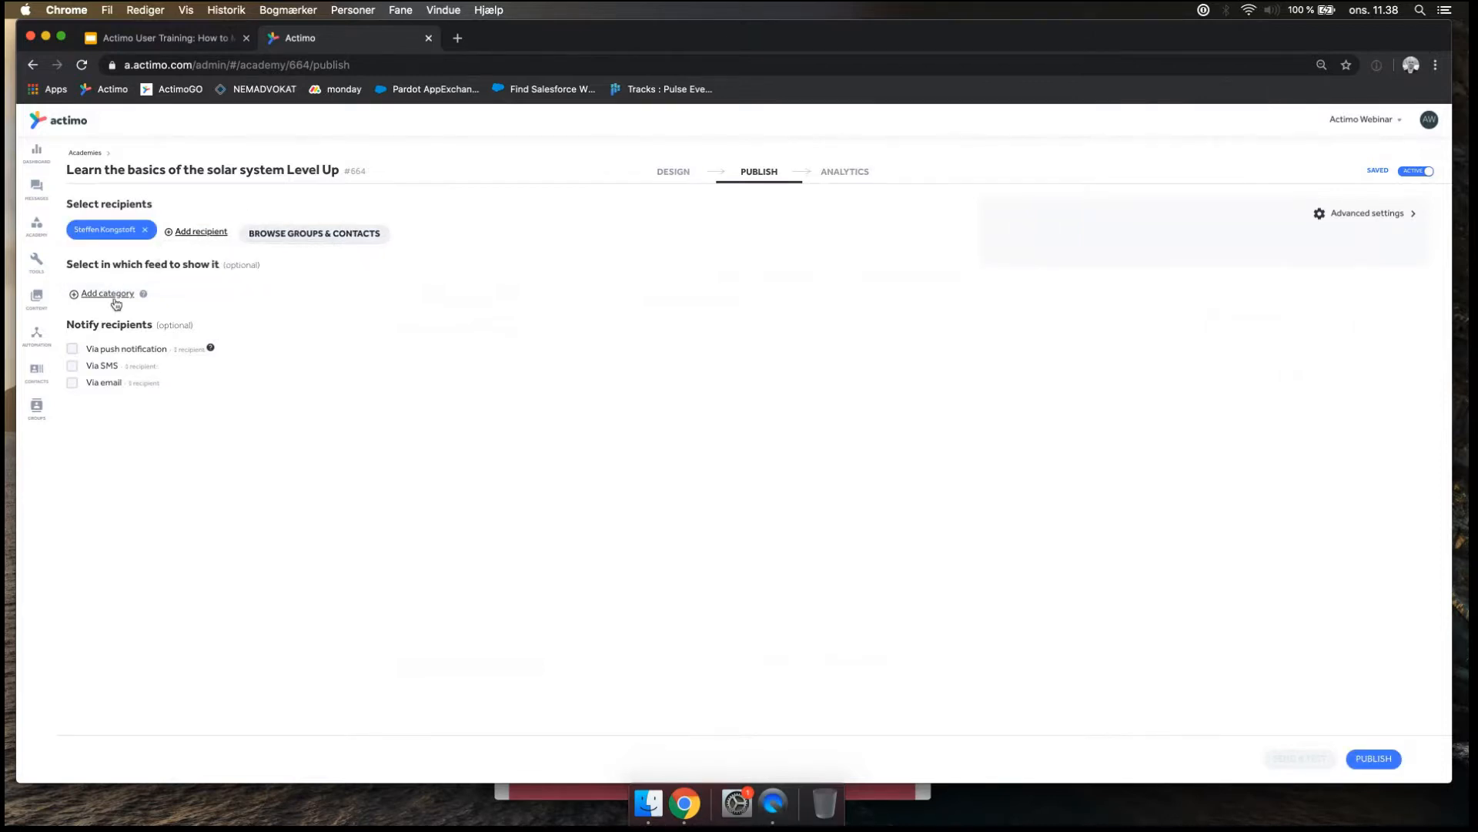
# Show the academy in the Training feed category and publish it.
pyautogui.click(108, 294)
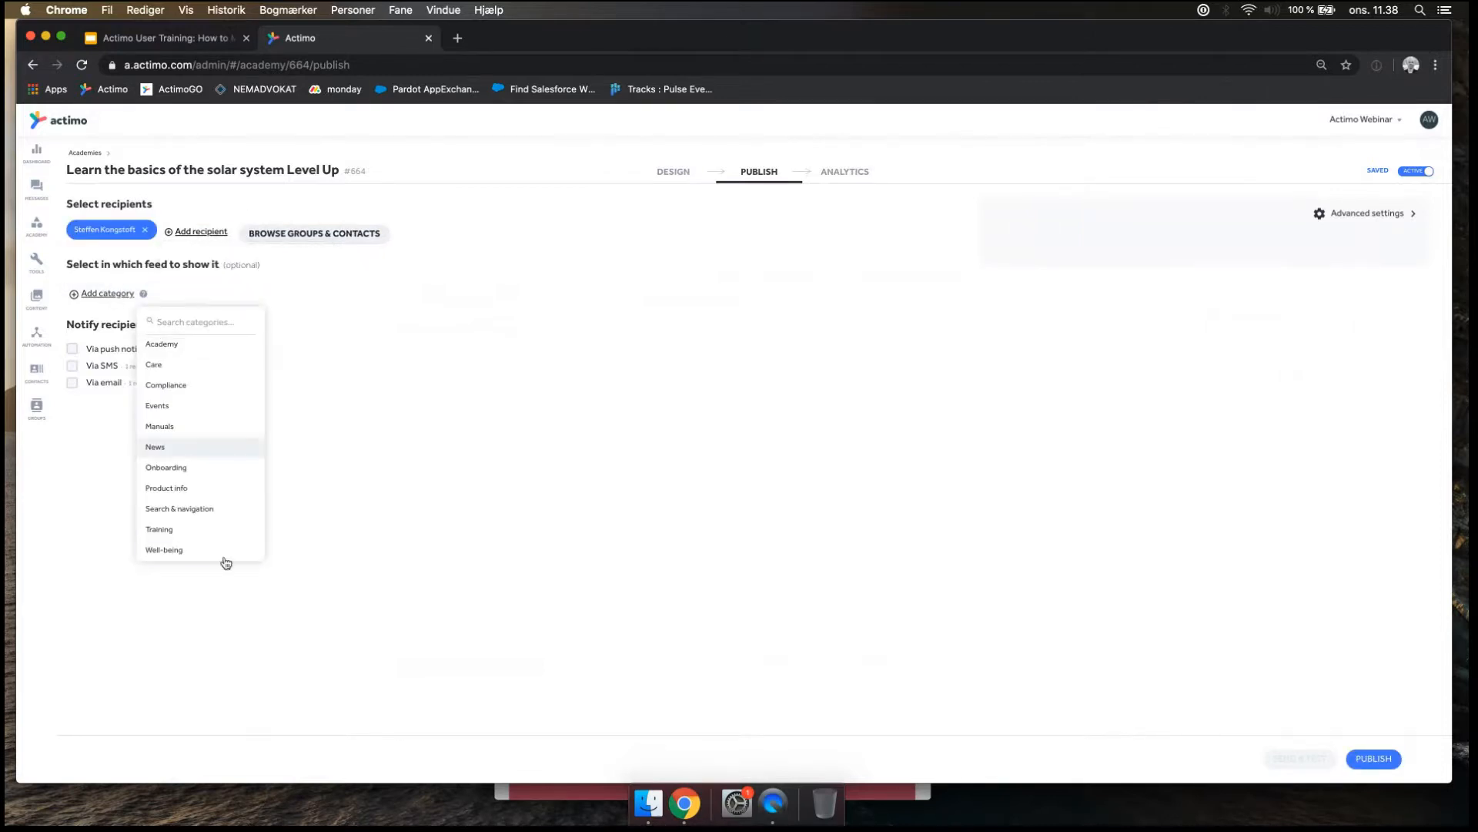
pyautogui.click(170, 529)
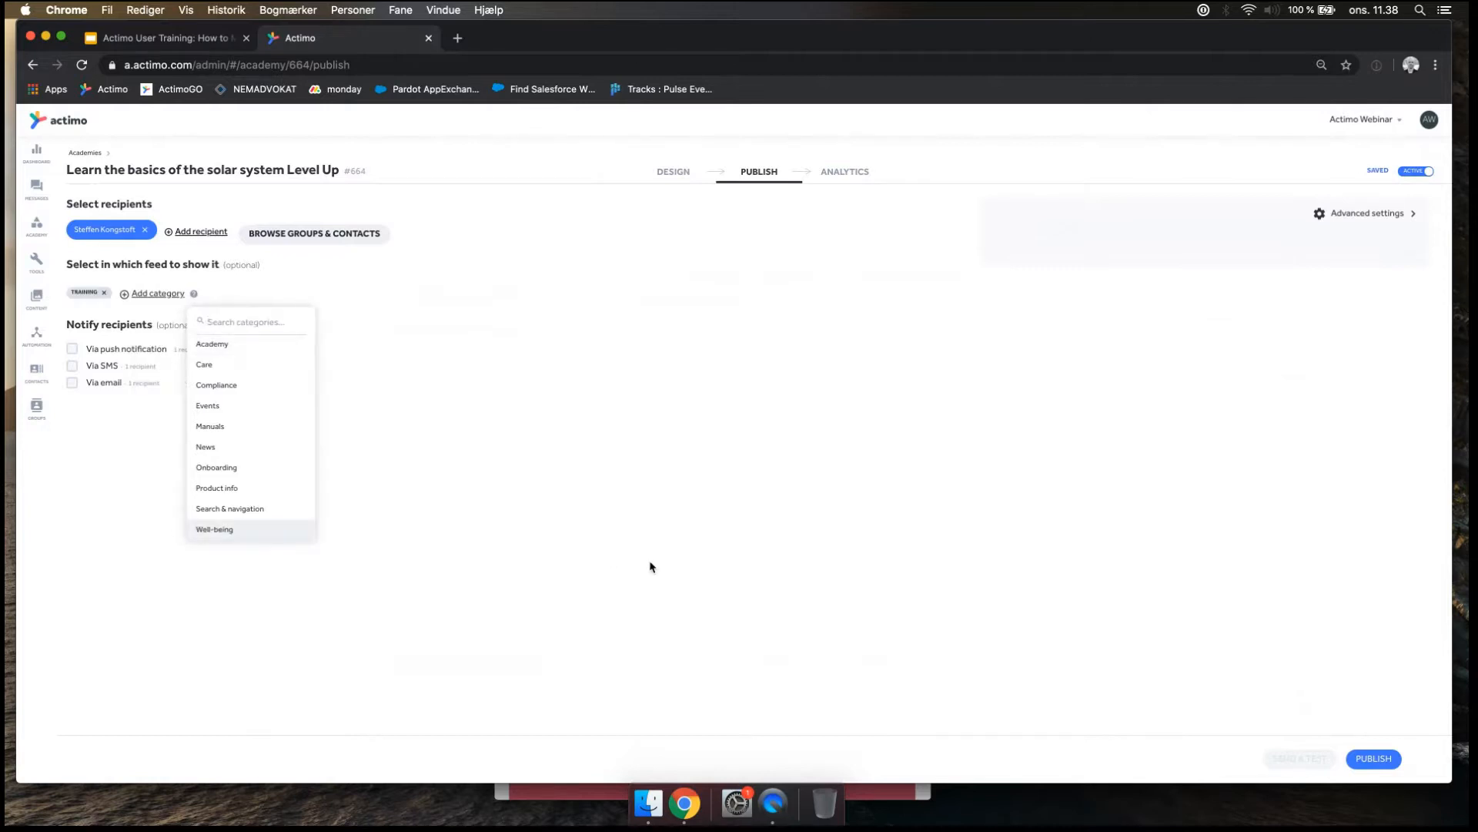
pyautogui.click(1374, 758)
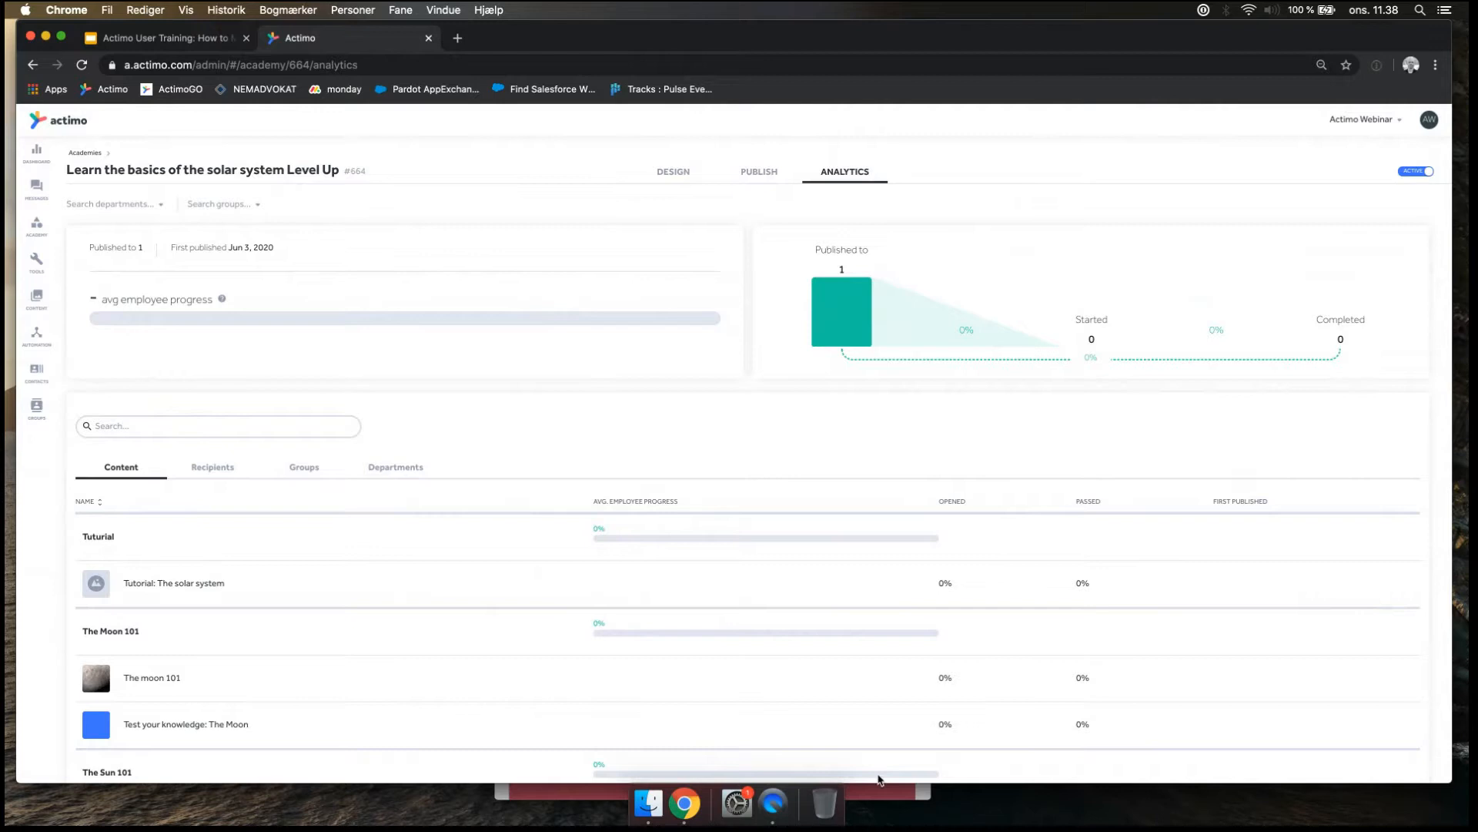
# Enlarge the academy's analytics page and switch to the mirrored phone screen in QuickTime Player to view the published academy.
pyautogui.press('super+equal')
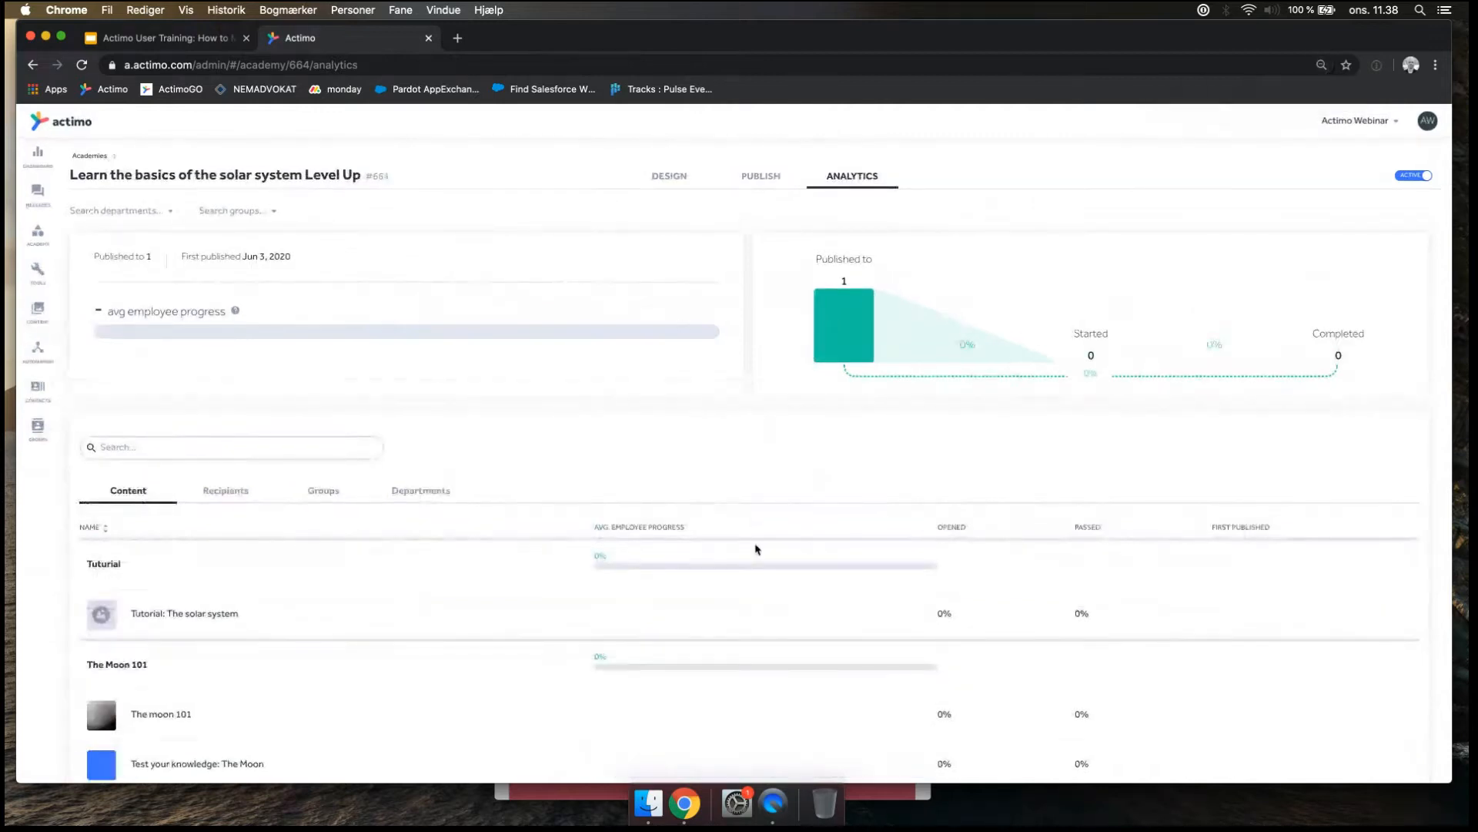
pyautogui.click(782, 793)
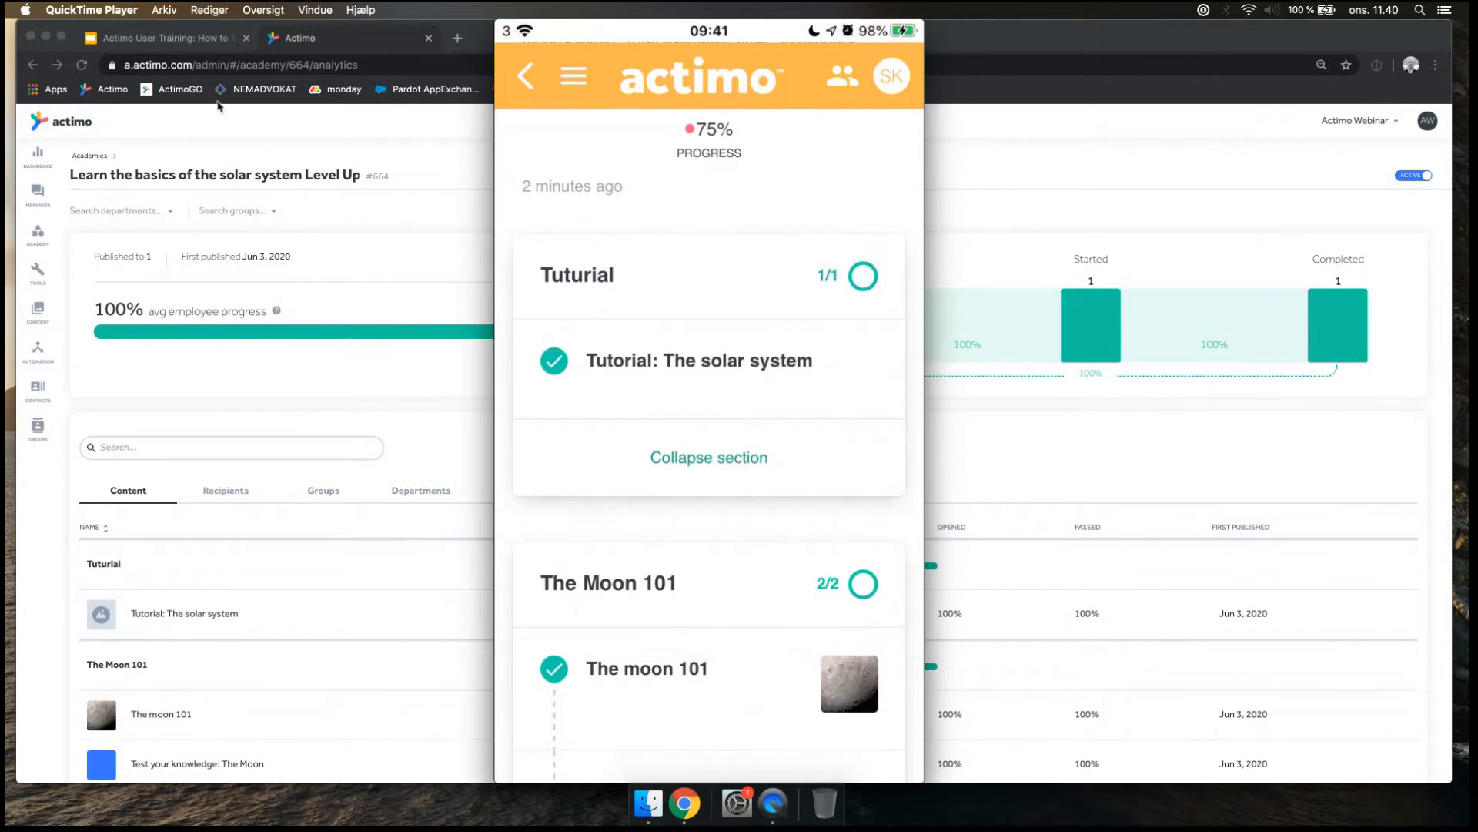
# Switch to the Google Slides deck "Actimo User Training", present it from slide 15 and advance to the Tips list on slide 17.
pyautogui.click(179, 44)
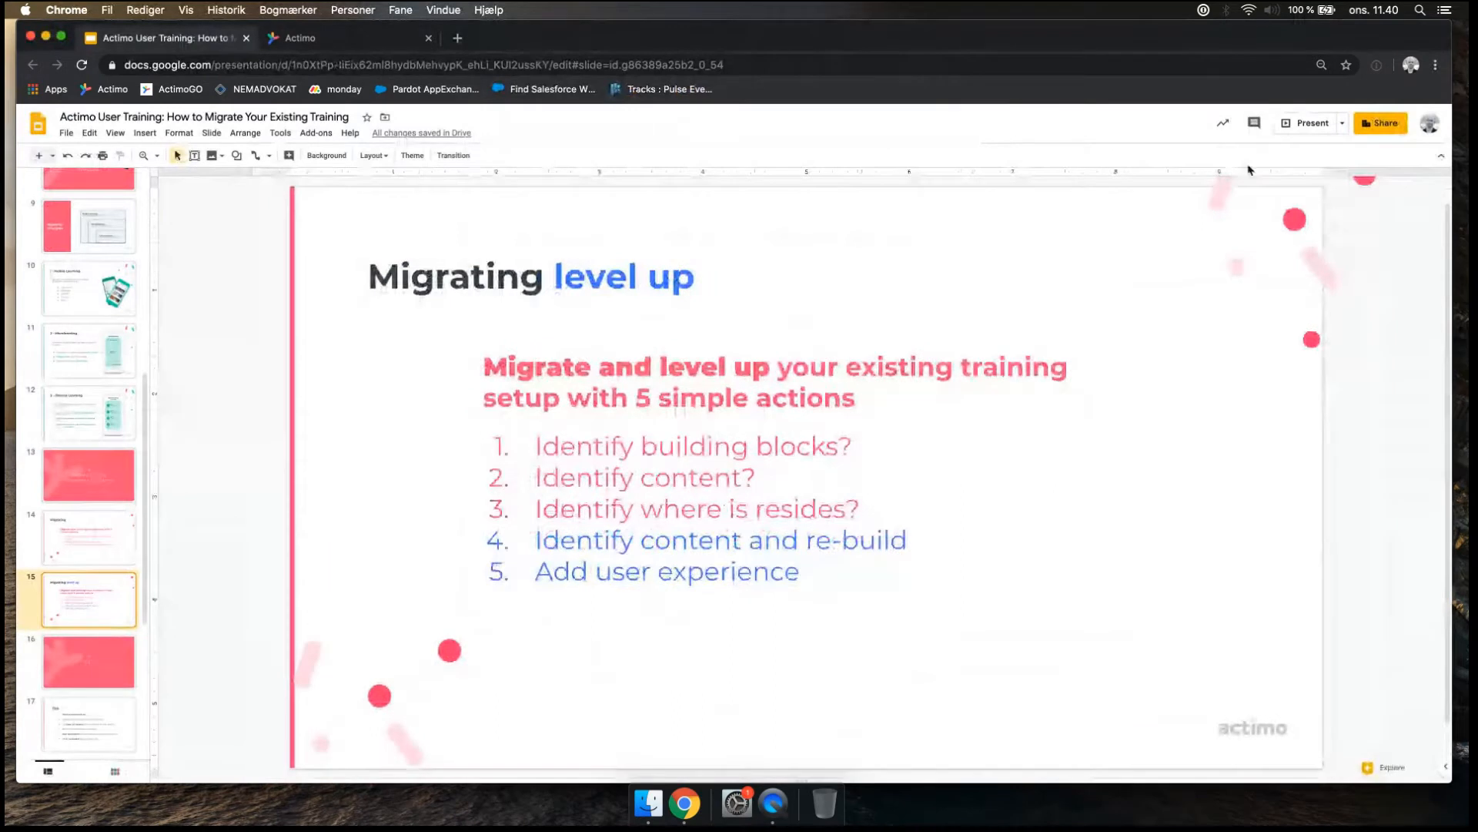
pyautogui.click(1301, 127)
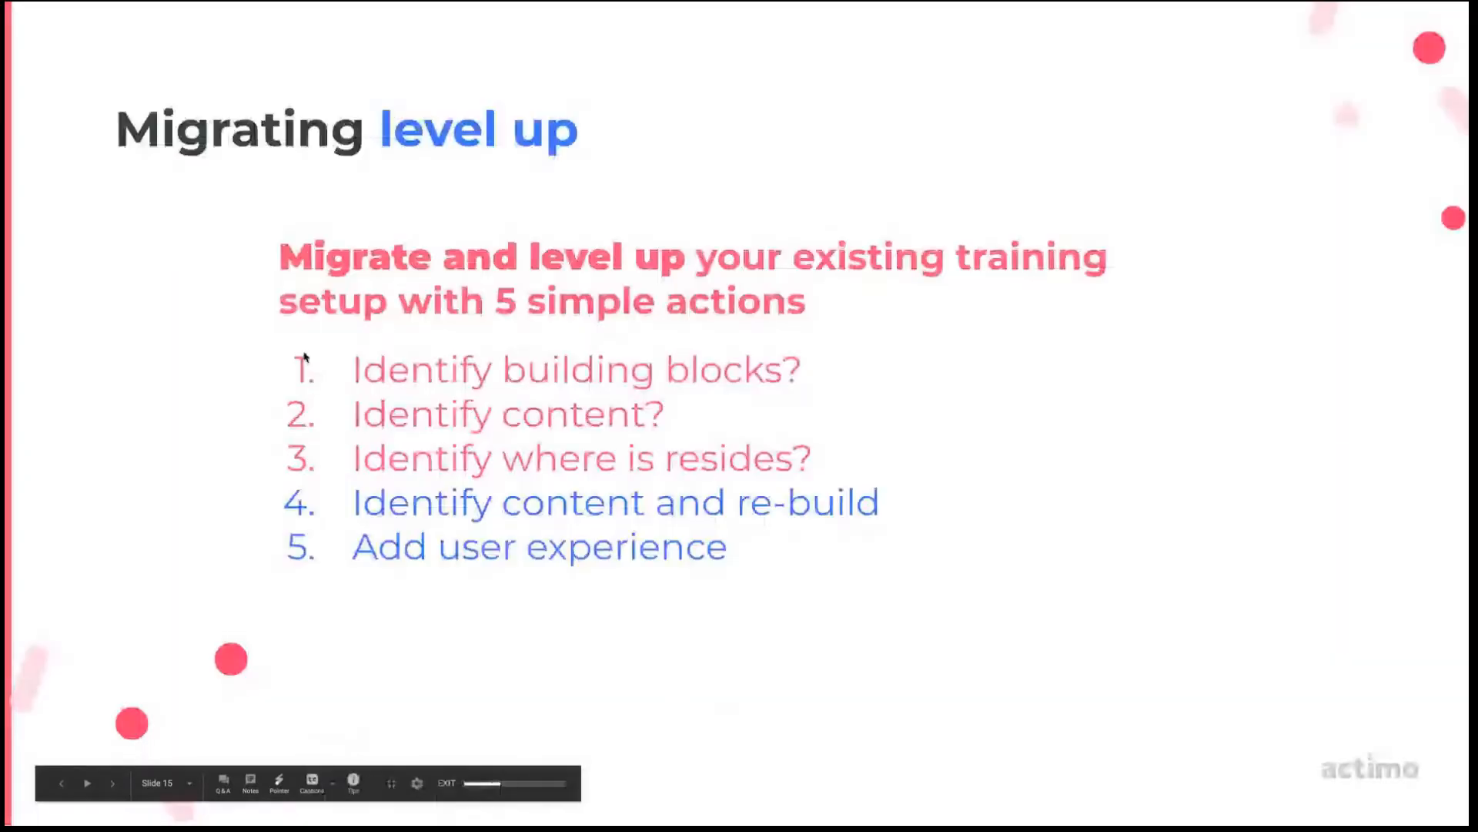
pyautogui.press('Right')
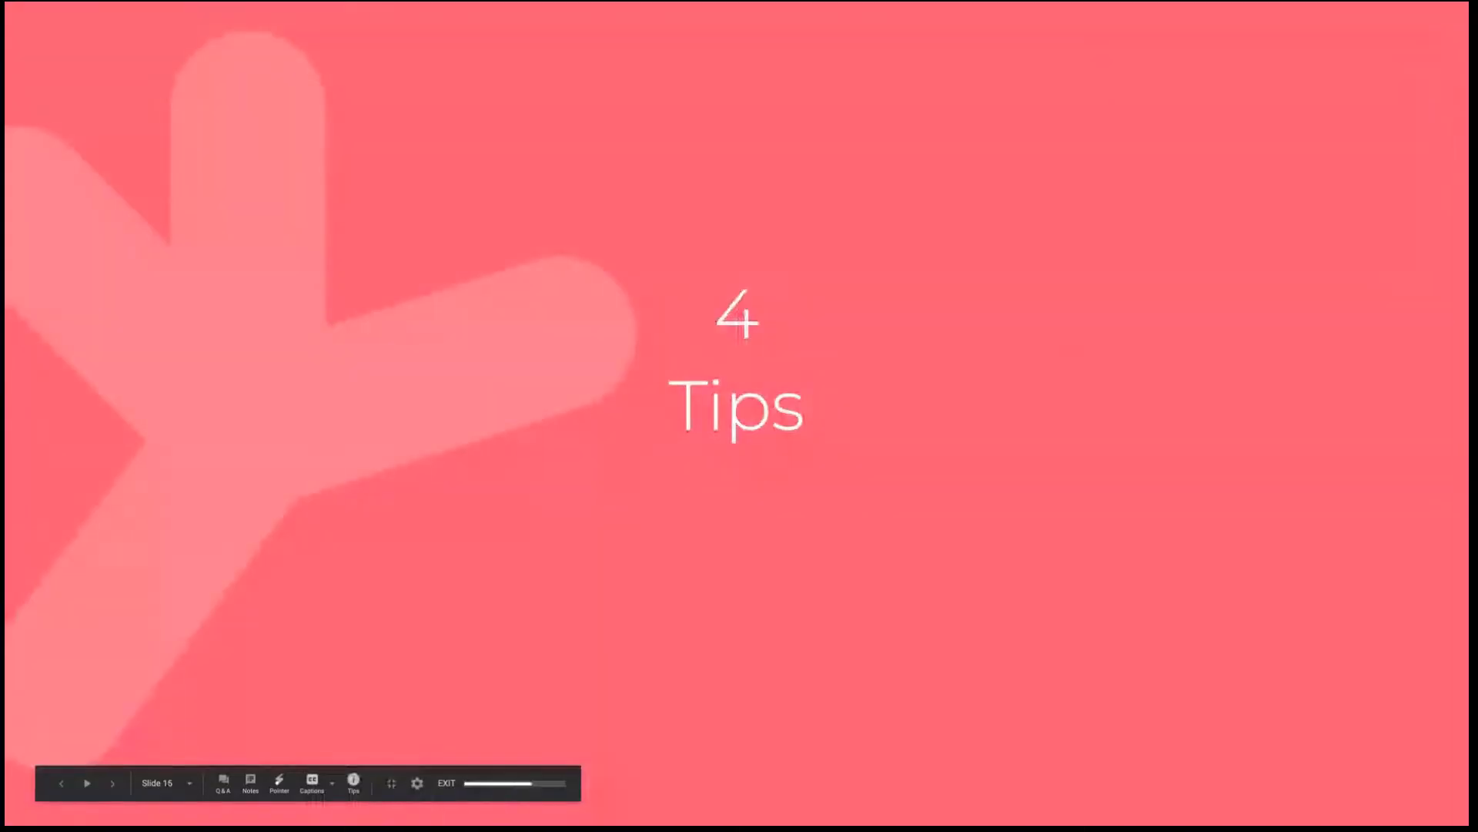
pyautogui.press('Right')
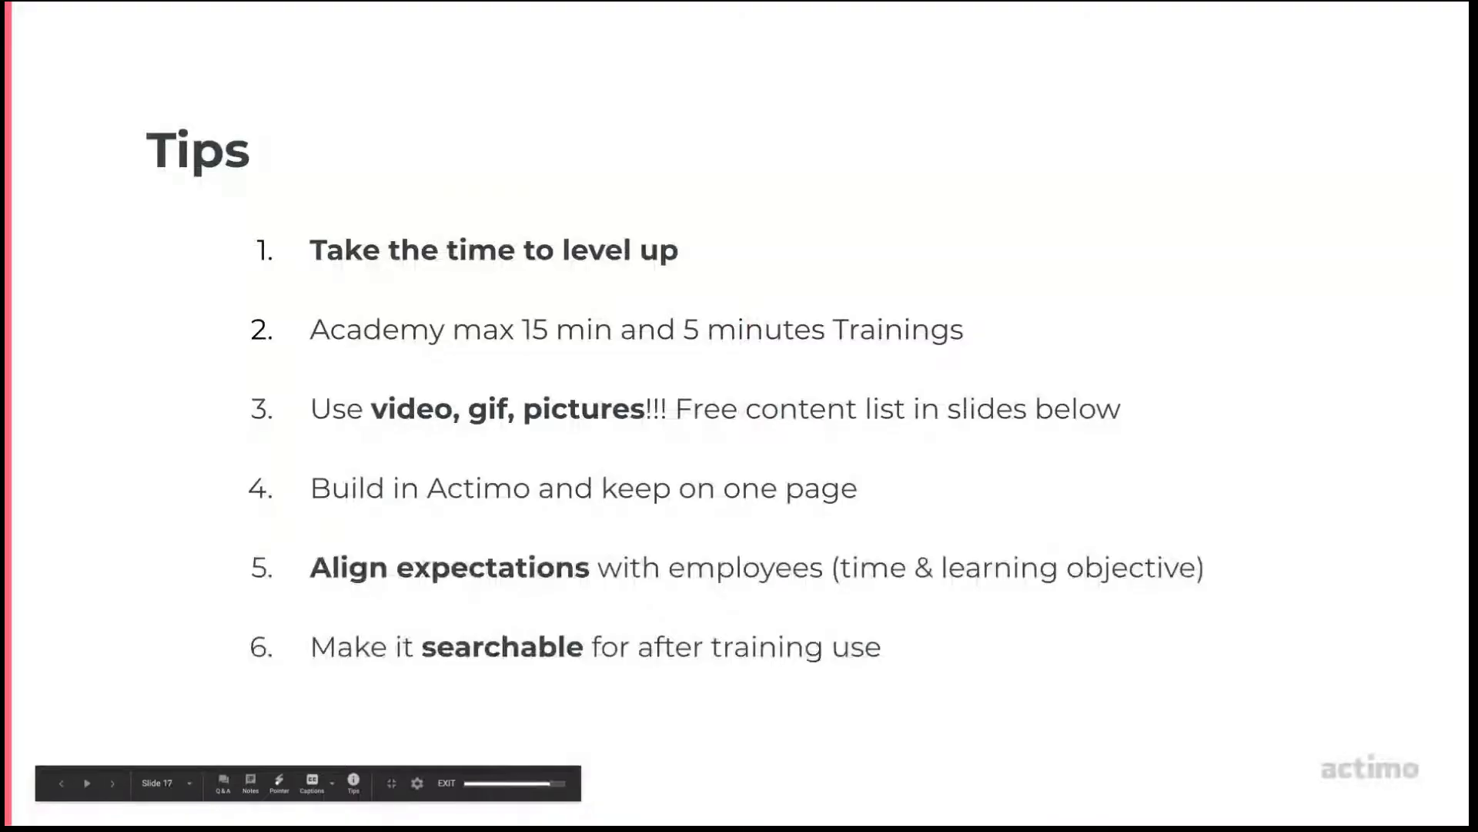